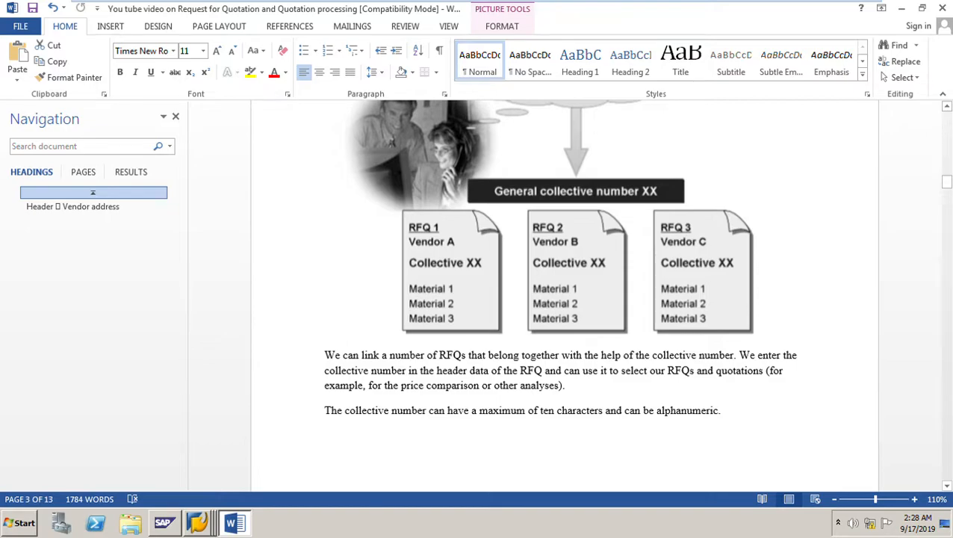
Step: Review the Collective Number diagram and its explanation, and highlight the "Collective number" heading above the picture
scroll(563, 295, up, 3)
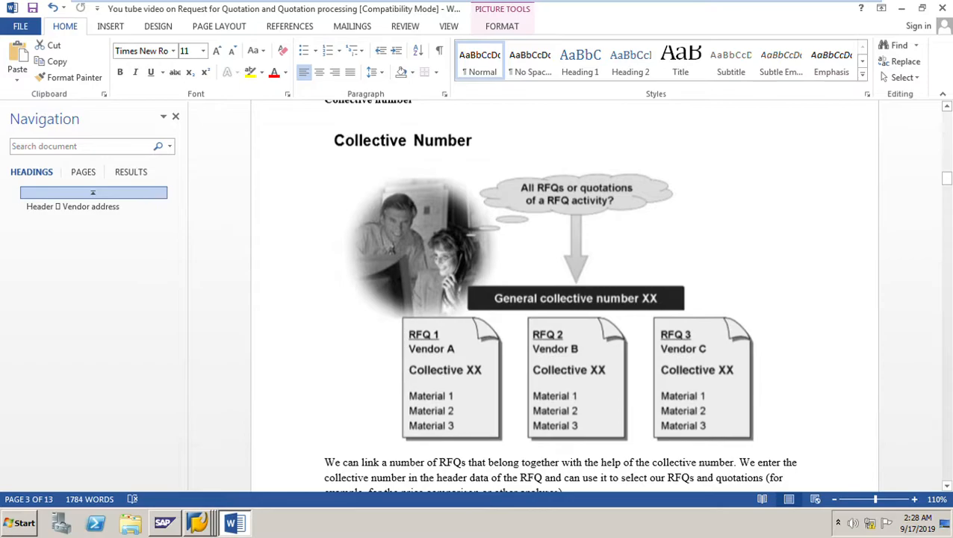
scroll(564, 295, down, 1)
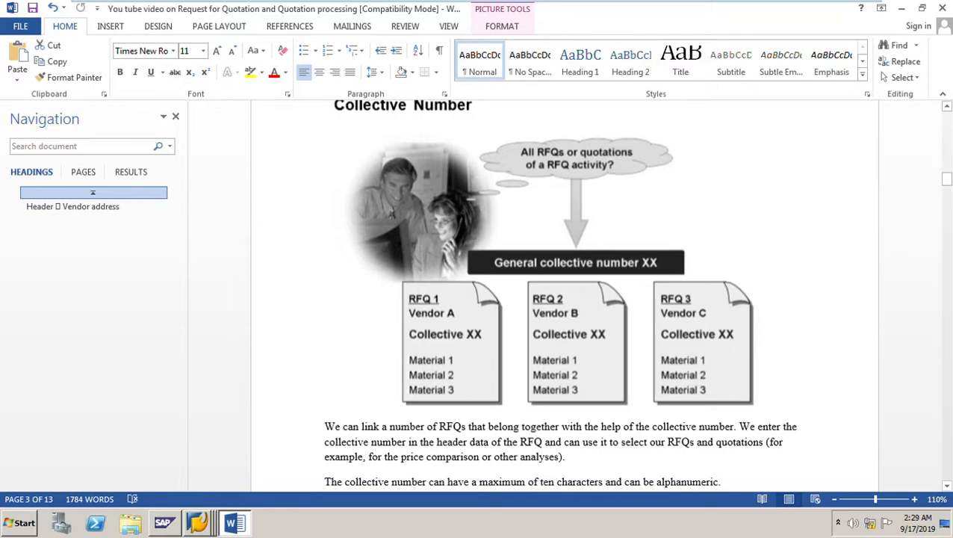
scroll(563, 299, up, 3)
scroll(564, 298, down, 2)
scroll(564, 298, up, 2)
drag(324, 170, 417, 170)
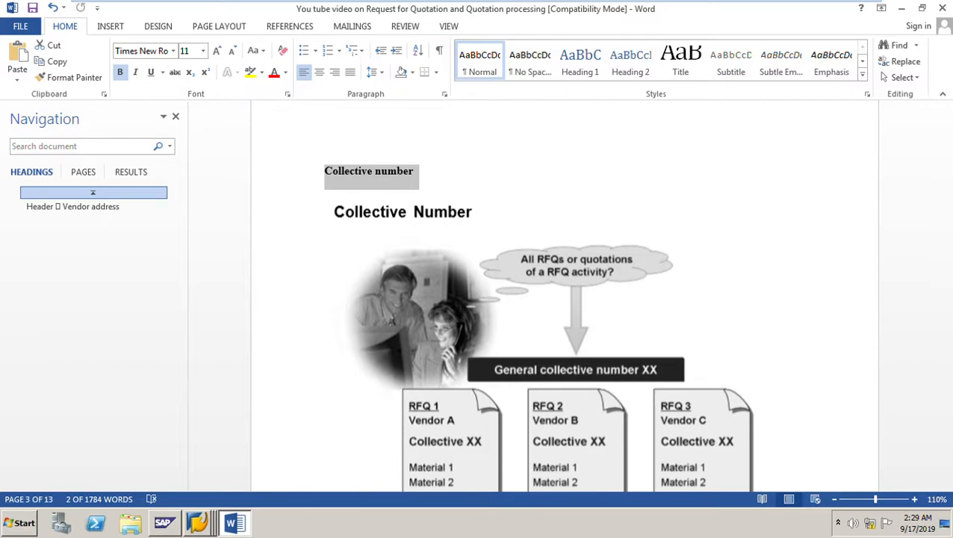
Step: Examine the Creating RFQs diagram at 100% zoom and highlight the paragraph on entering RFQs with or without reference
scroll(564, 295, down, 12)
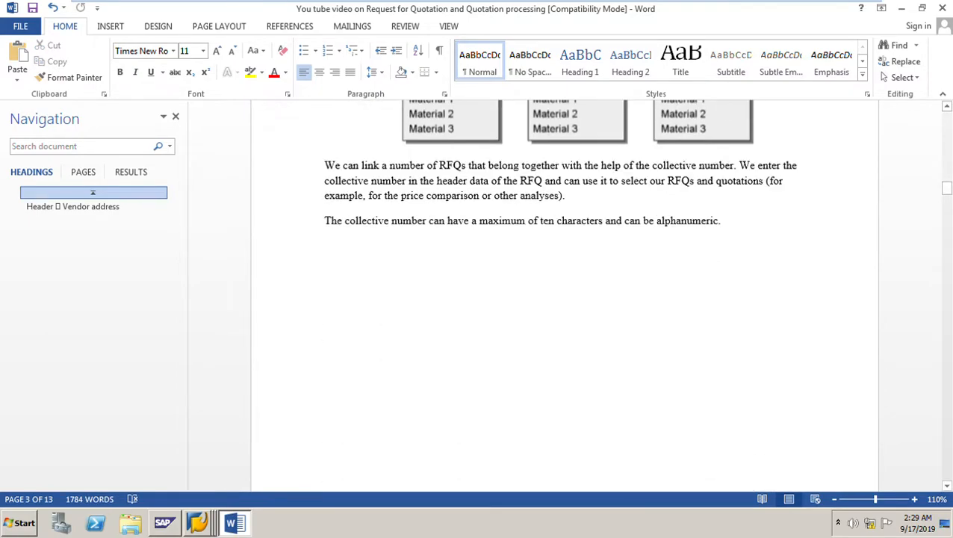
scroll(565, 295, down, 6)
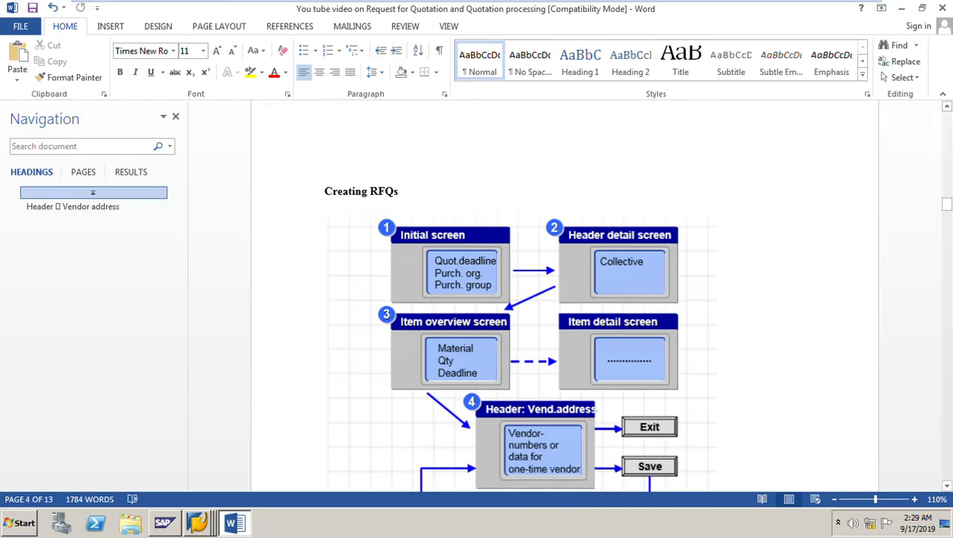
scroll(564, 295, down, 2)
scroll(564, 295, down, 3)
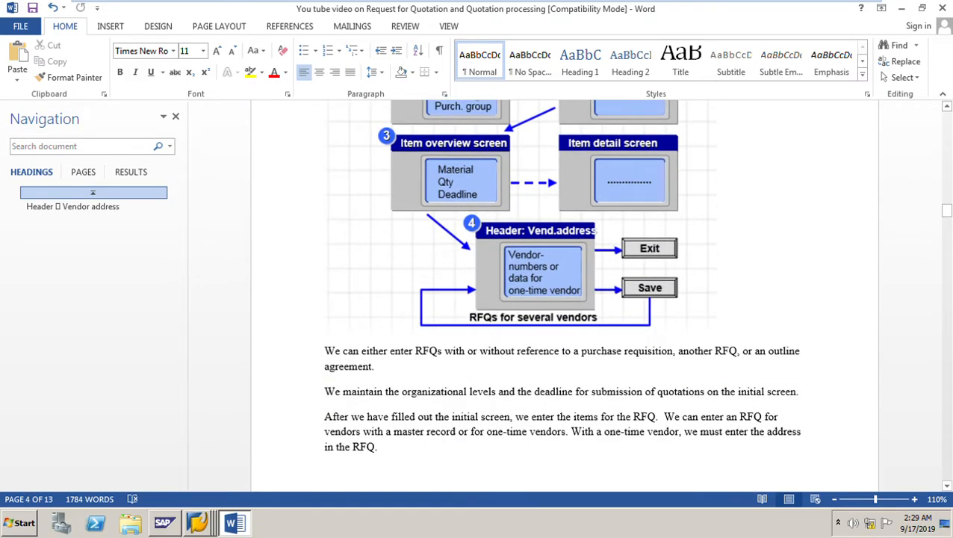
drag(325, 351, 383, 366)
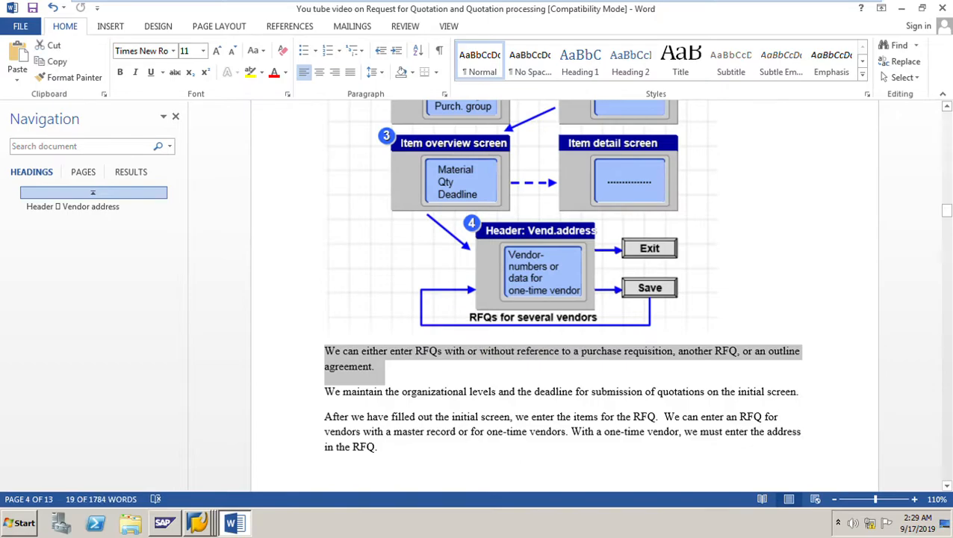
drag(876, 499, 874, 499)
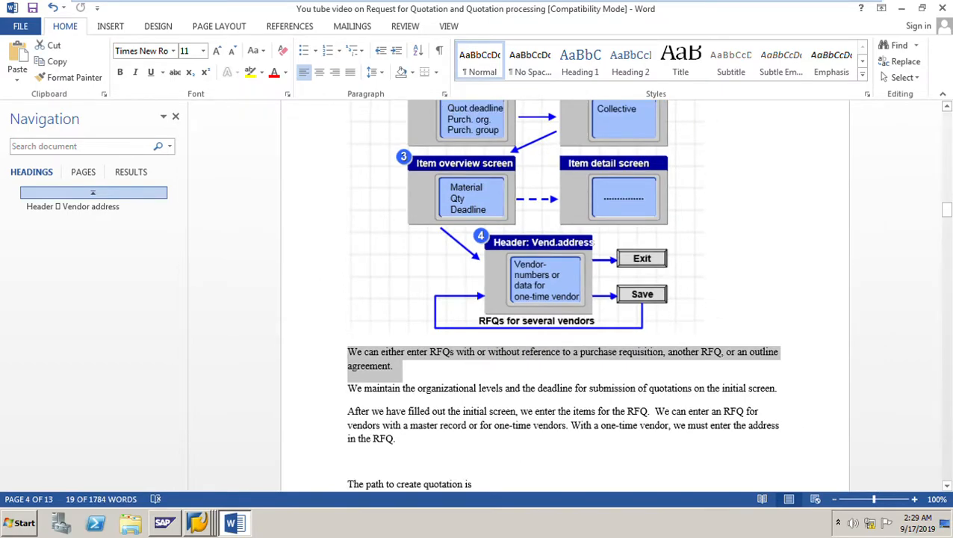
click(703, 329)
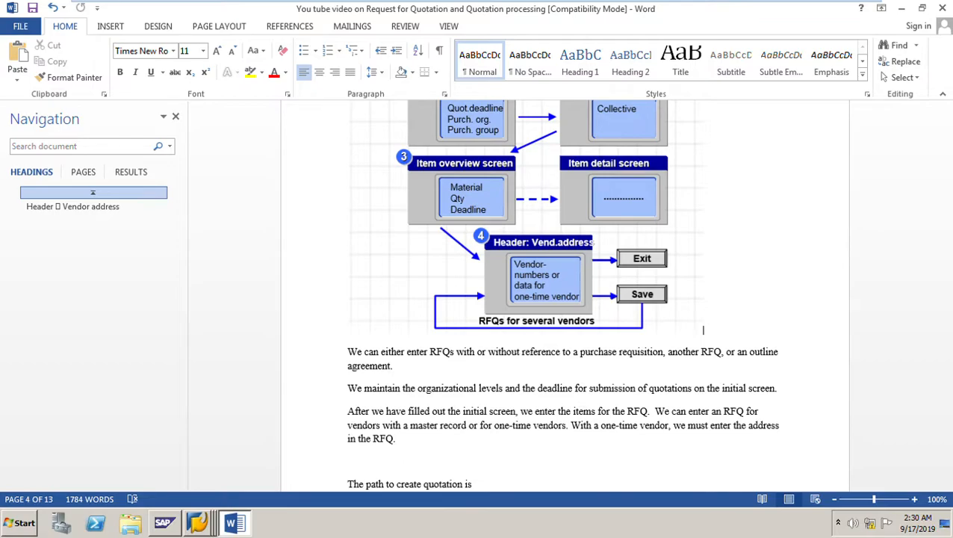
Step: Highlight and read the paragraphs on organizational levels and on RFQ items and one-time vendors, checking them against the Creating RFQs diagram
drag(347, 388, 777, 389)
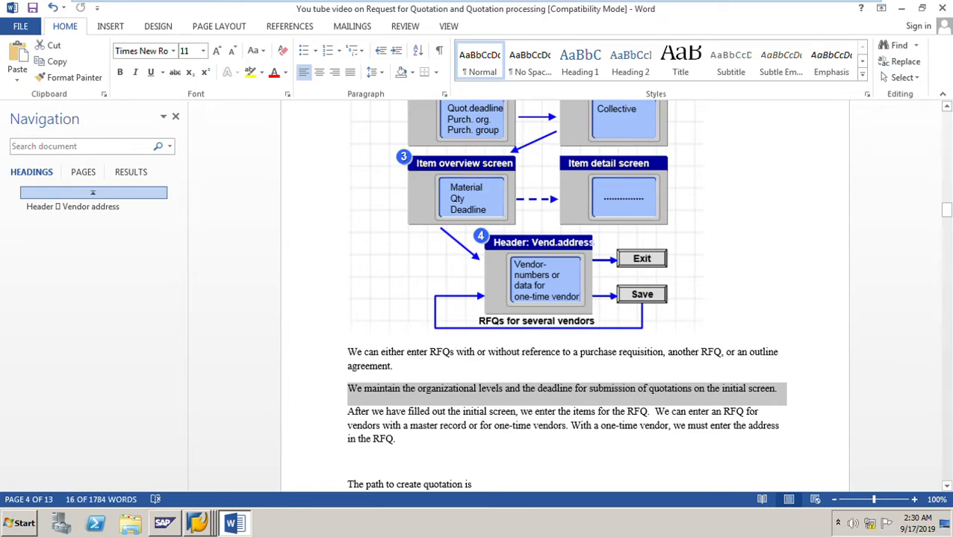
click(395, 439)
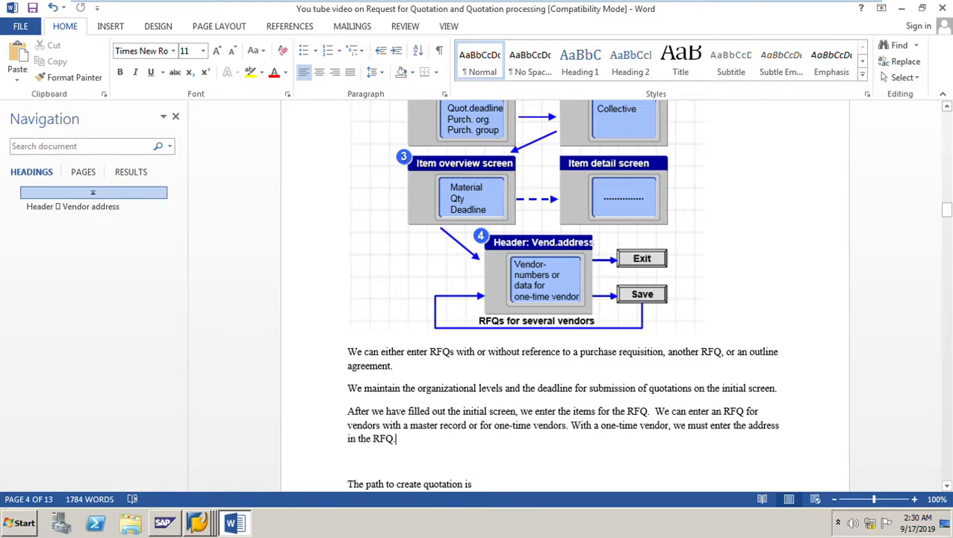
drag(348, 412, 401, 447)
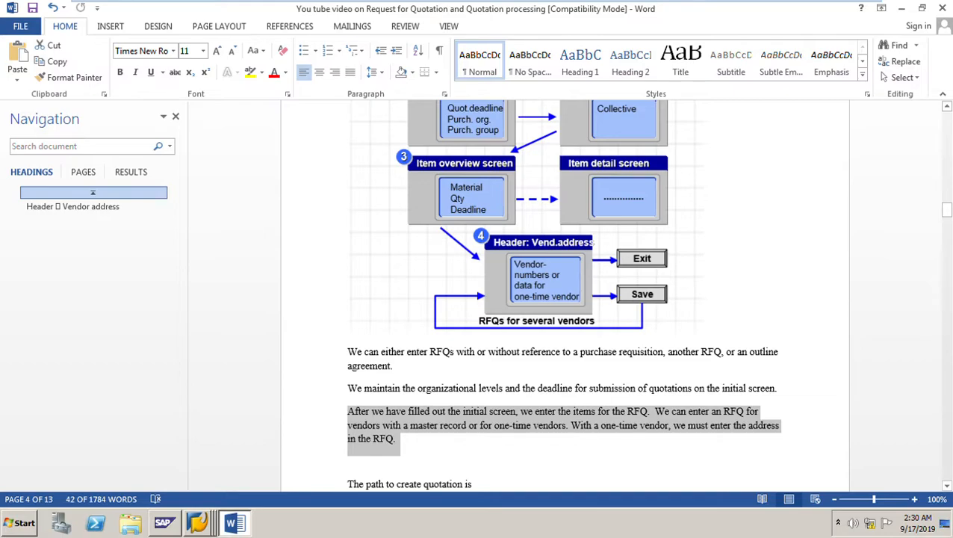
click(398, 440)
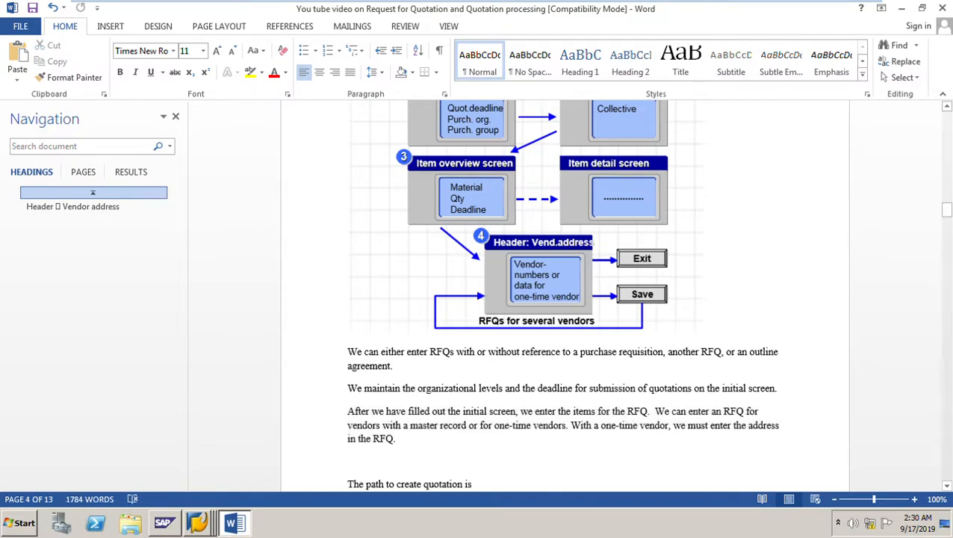
scroll(564, 295, down, 3)
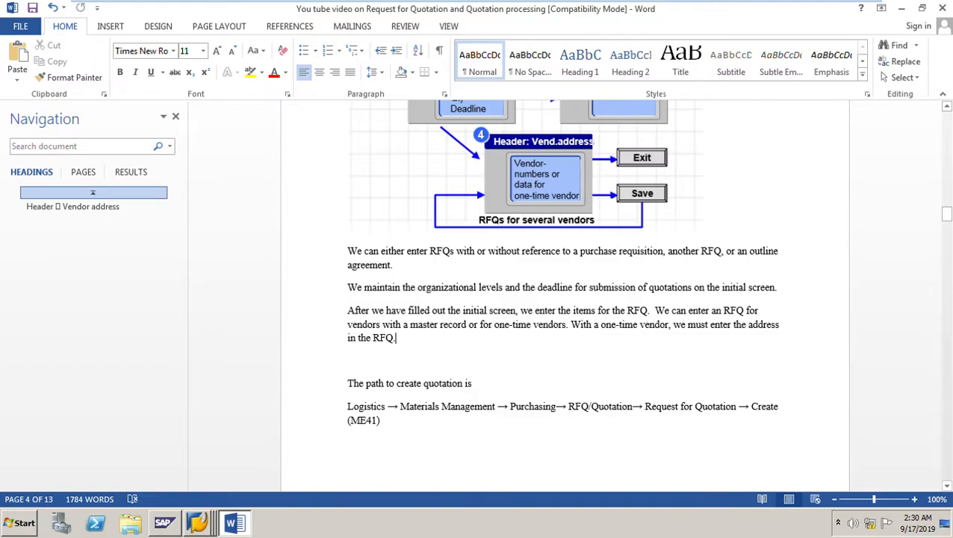
scroll(565, 298, up, 4)
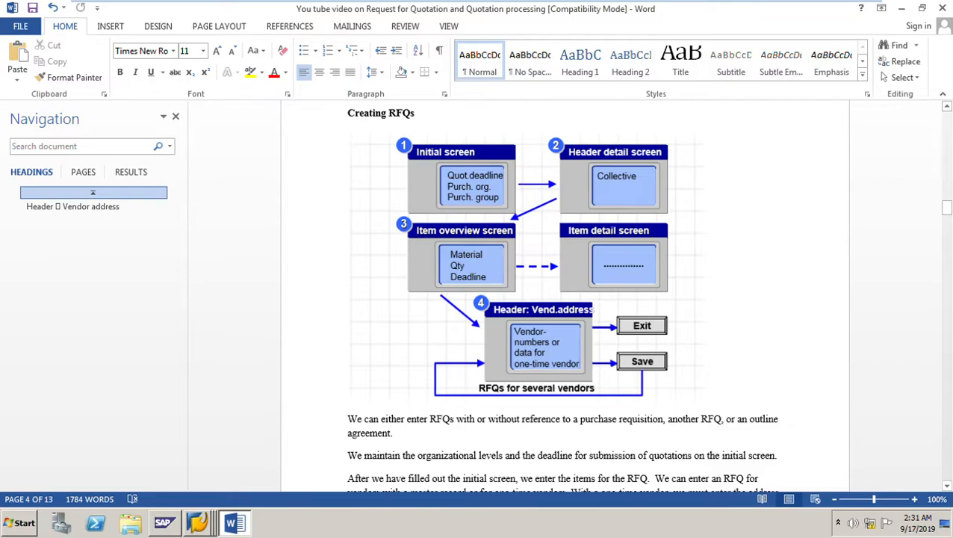
Step: Insert "Request for" before "quotation" in the creation path sentence, and briefly highlight the ME41 path below it
scroll(568, 291, down, 5)
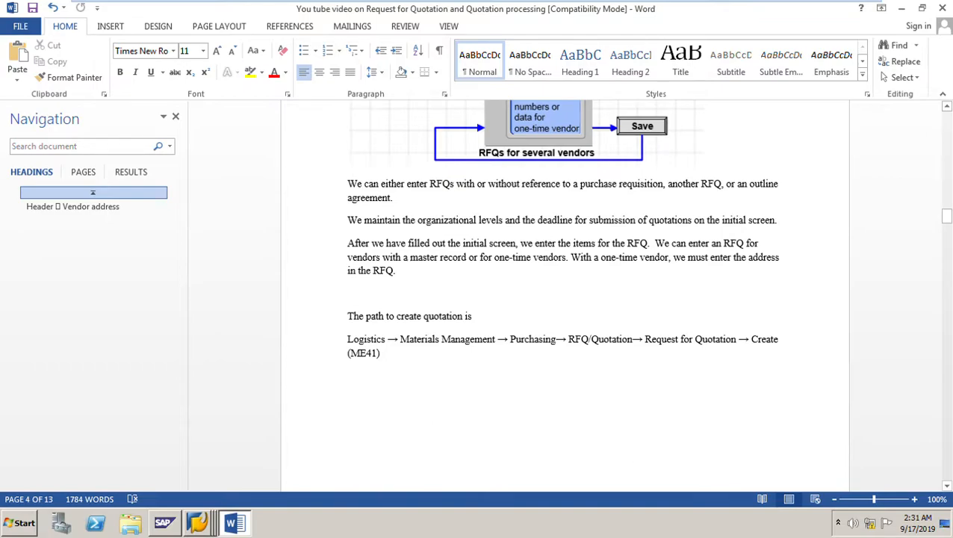
click(421, 316)
text(Req)
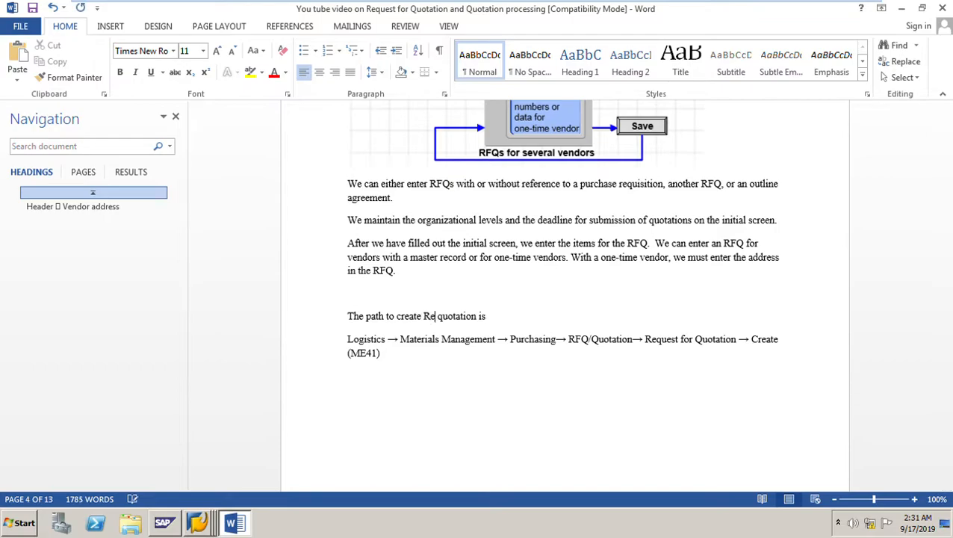
text(uest)
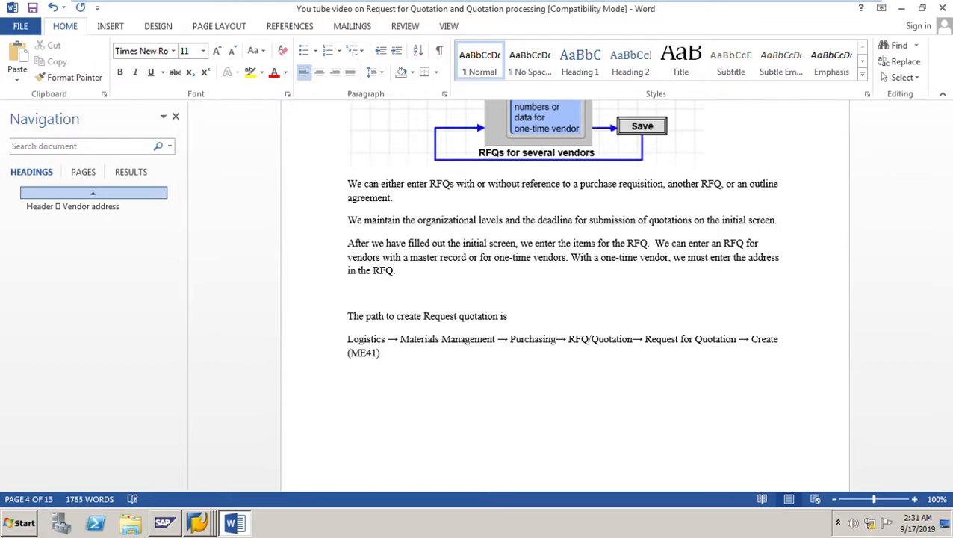
text( for)
triple_click(378, 357)
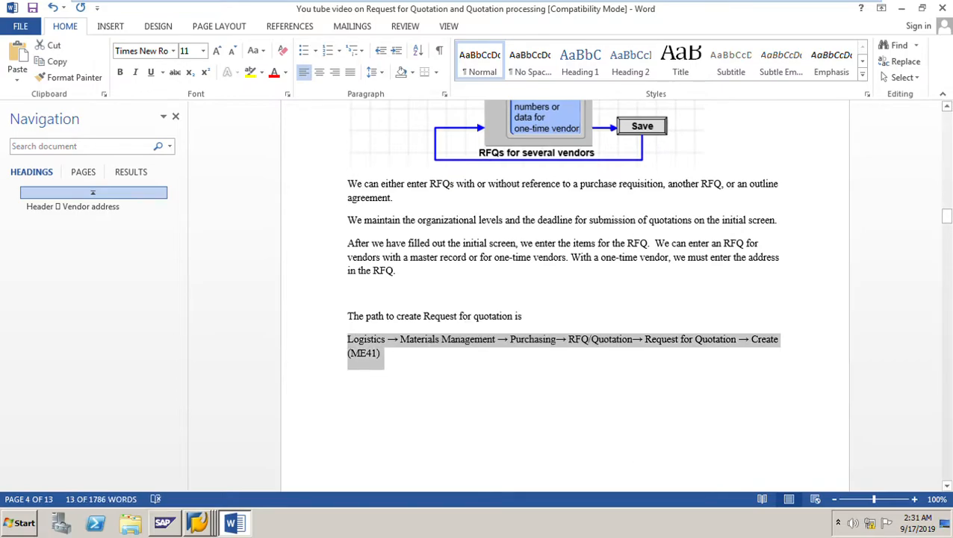
click(348, 375)
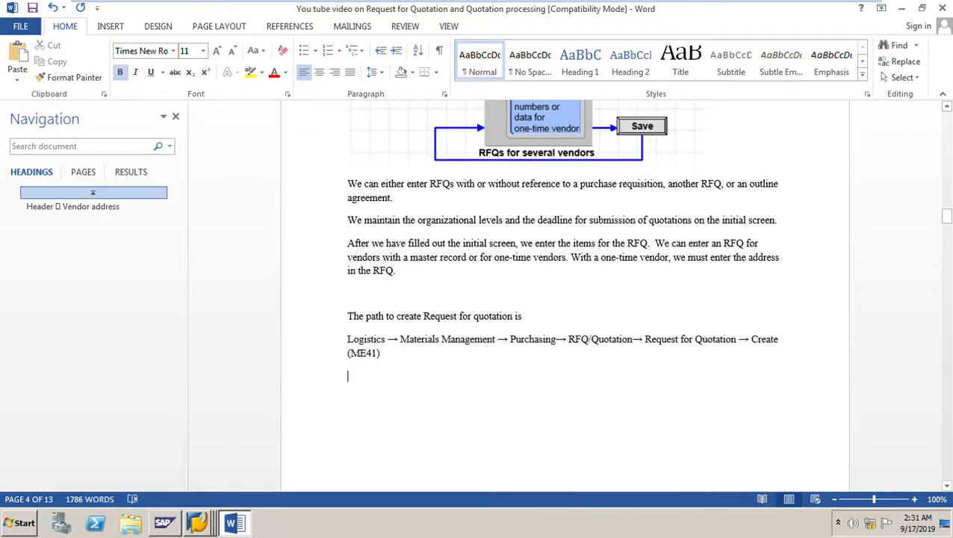
Step: Examine the Quotation Processing diagram and highlight the paragraph on price comparison, info records and rejection letters
scroll(565, 295, down, 8)
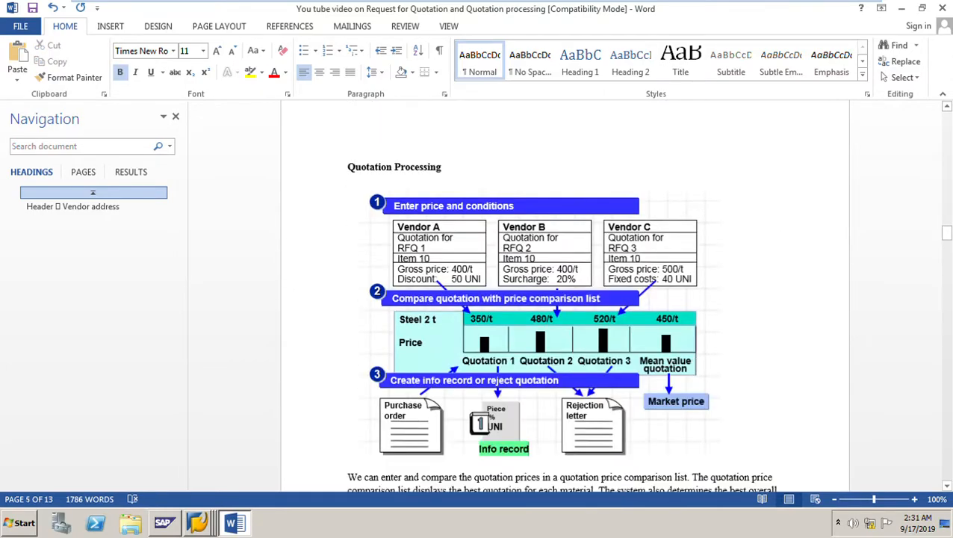
scroll(565, 296, down, 2)
scroll(564, 296, up, 2)
scroll(564, 295, down, 3)
drag(347, 376, 522, 446)
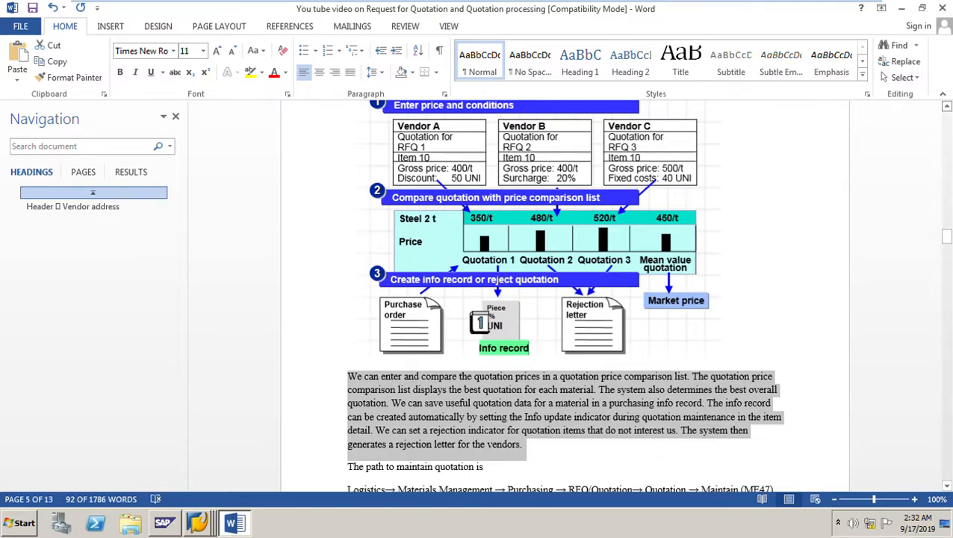
scroll(565, 295, up, 1)
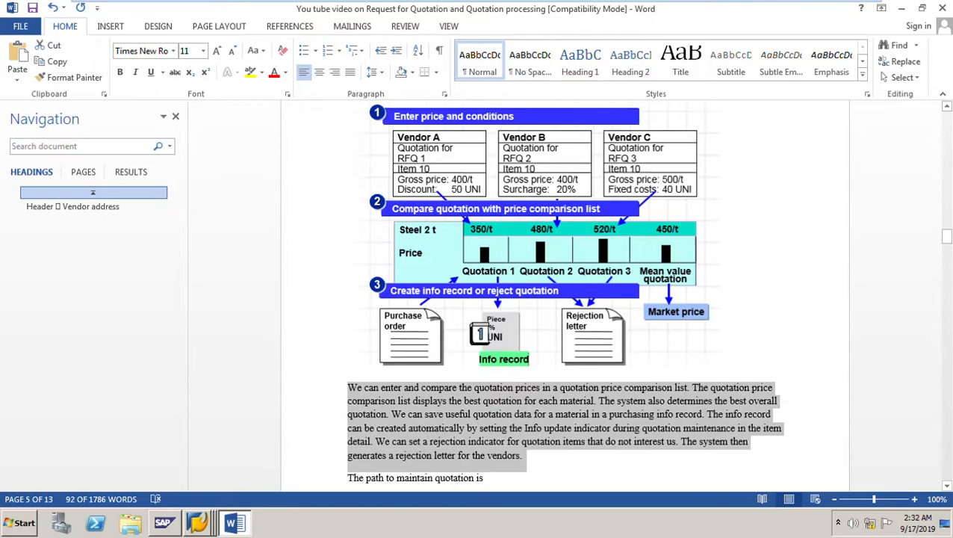
scroll(565, 295, down, 3)
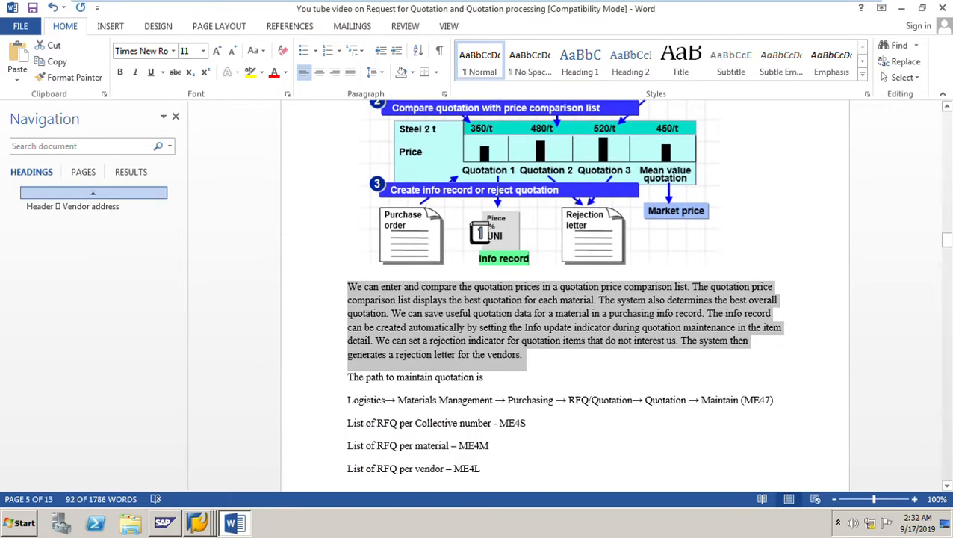
Step: Highlight the path for maintaining a quotation (ME47) and review the three stages in the Quotation Processing diagram
drag(347, 400, 777, 400)
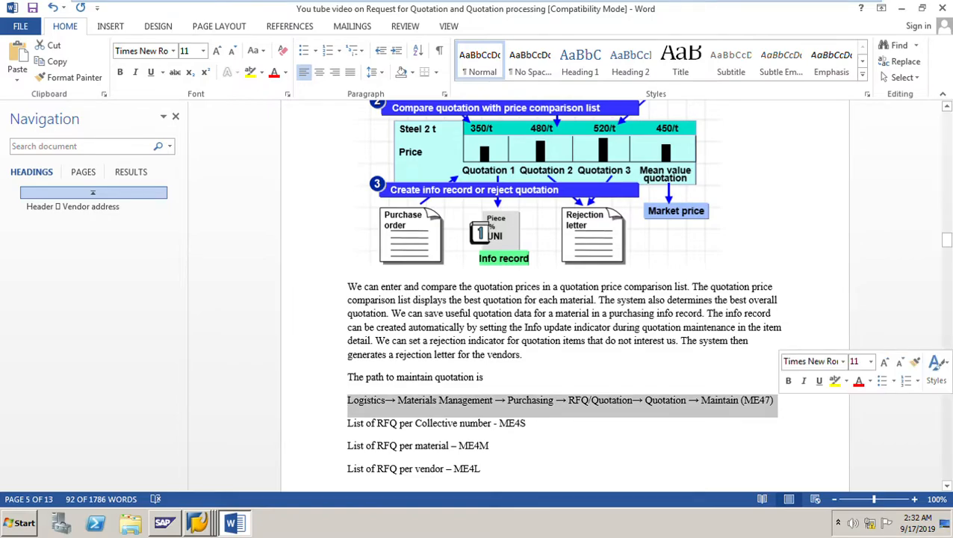
scroll(565, 299, up, 5)
click(719, 431)
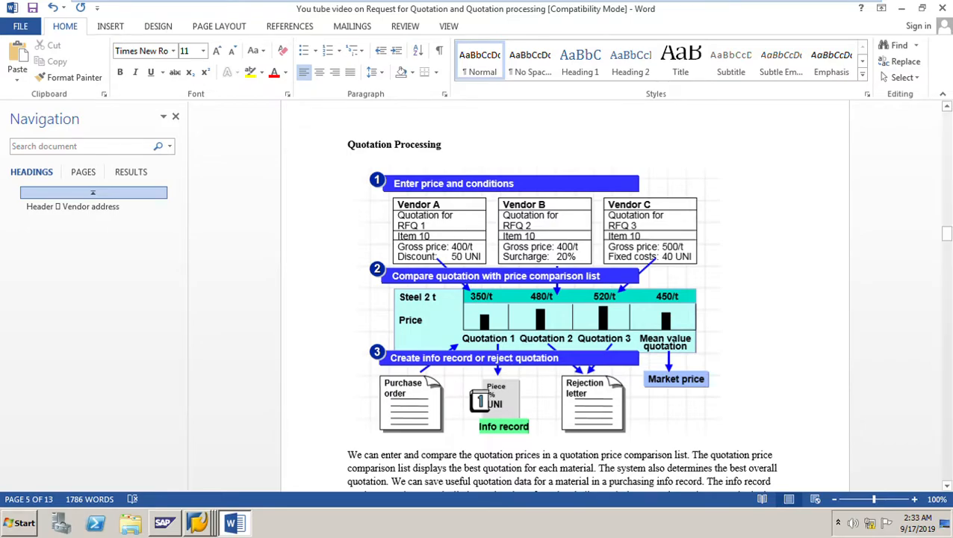
scroll(565, 298, down, 2)
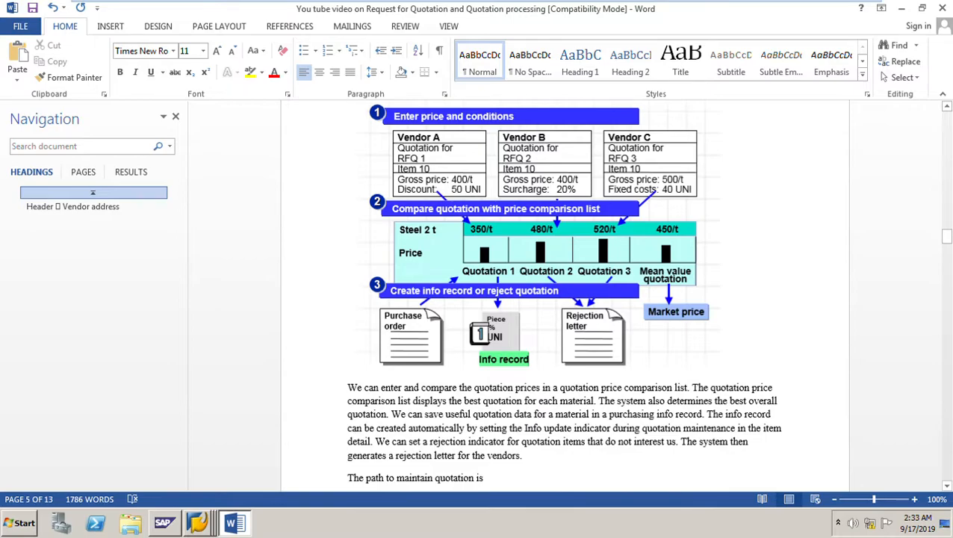
scroll(565, 299, down, 3)
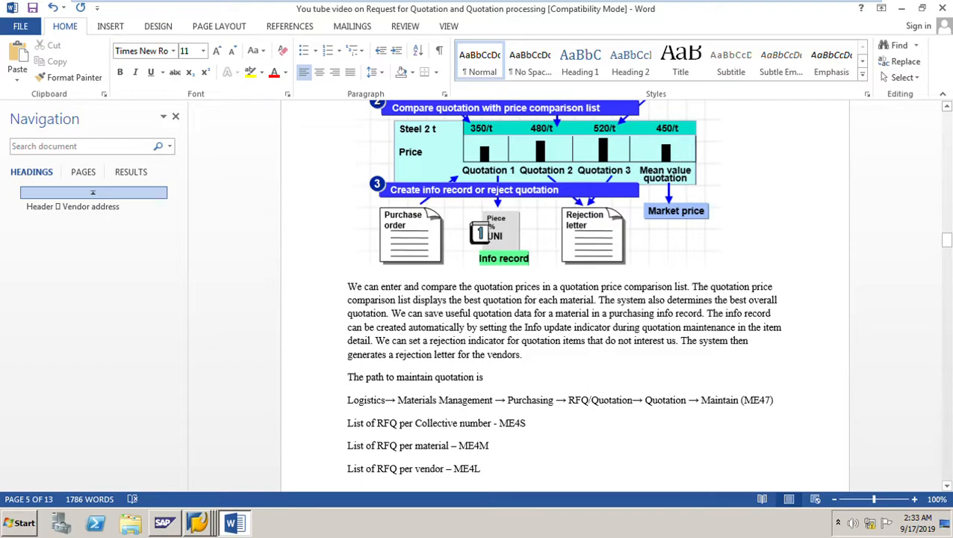
Step: Highlight in turn the RFQ list transactions per collective number (ME4S), per material (ME4M) and per vendor (ME4L)
scroll(564, 299, down, 1)
scroll(564, 298, down, 4)
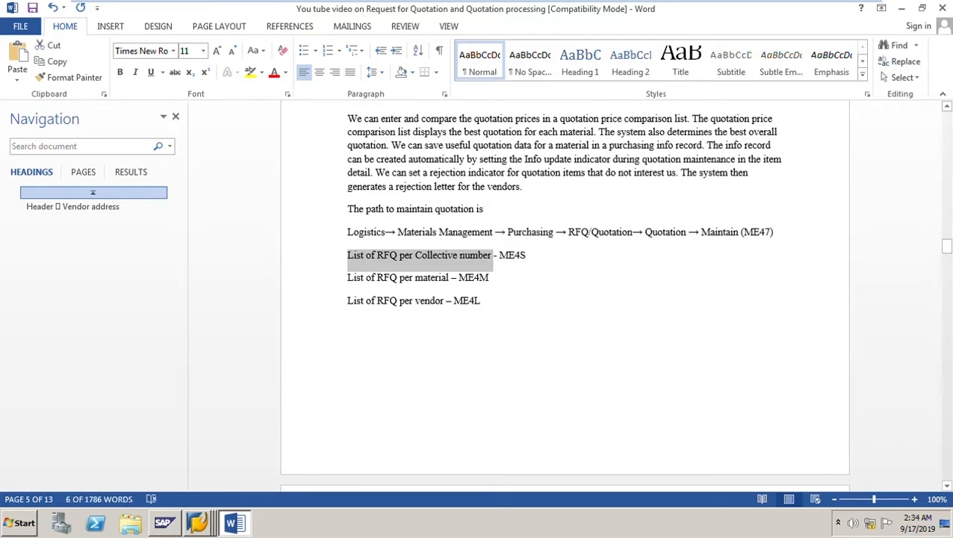
click(348, 256)
drag(348, 255, 529, 256)
click(348, 323)
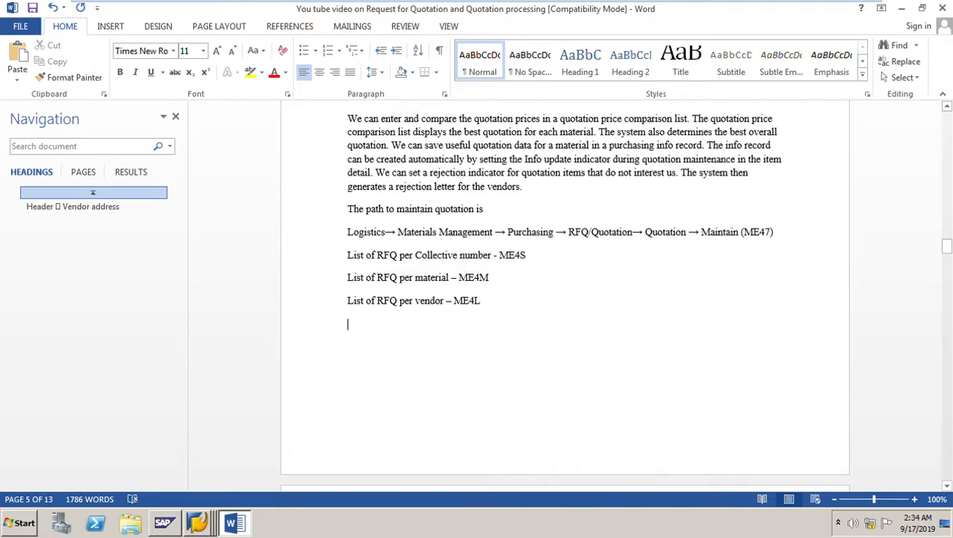
drag(348, 278, 492, 278)
click(382, 301)
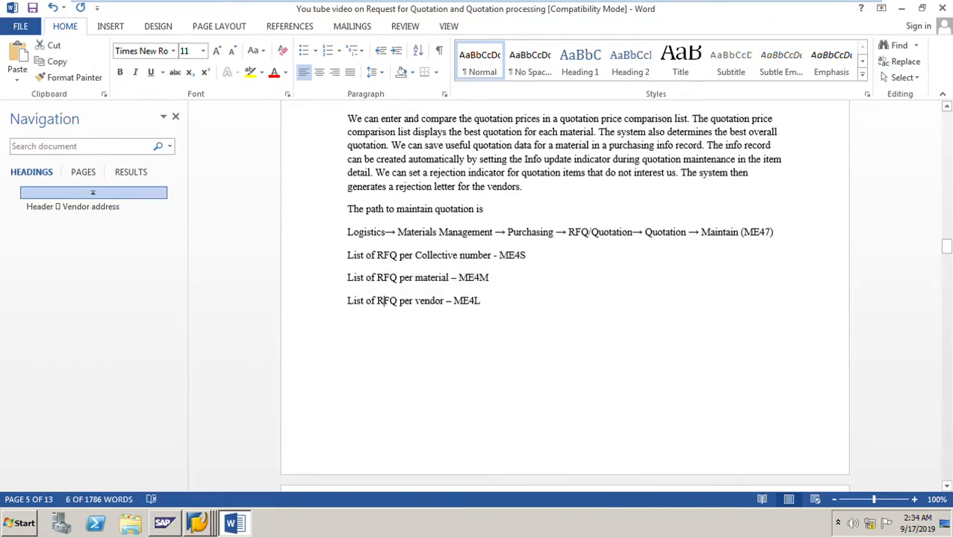
click(348, 301)
drag(348, 301, 484, 301)
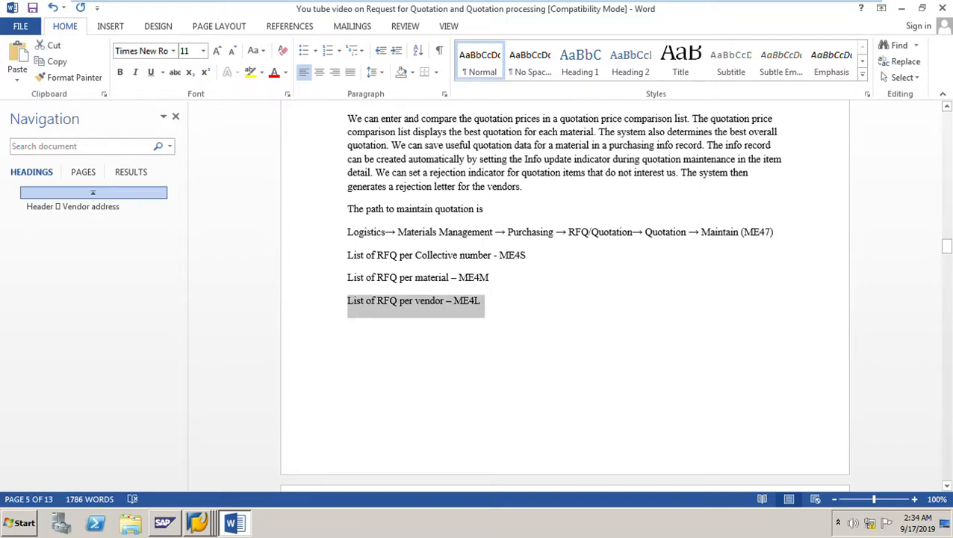
click(348, 368)
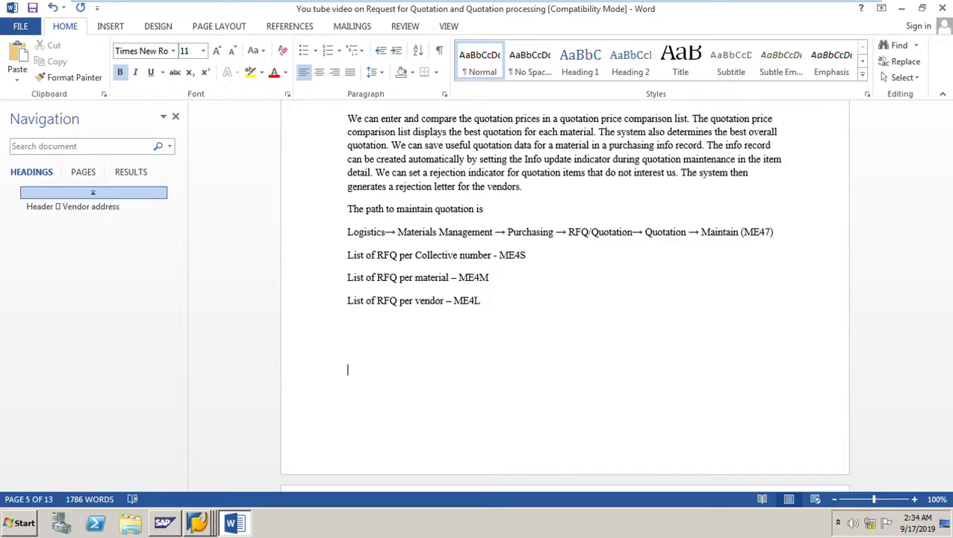
Step: Go to the exercise on page 6 and highlight the Create RFQs instructions from the base quantity sentence to the plant entry
scroll(564, 298, down, 10)
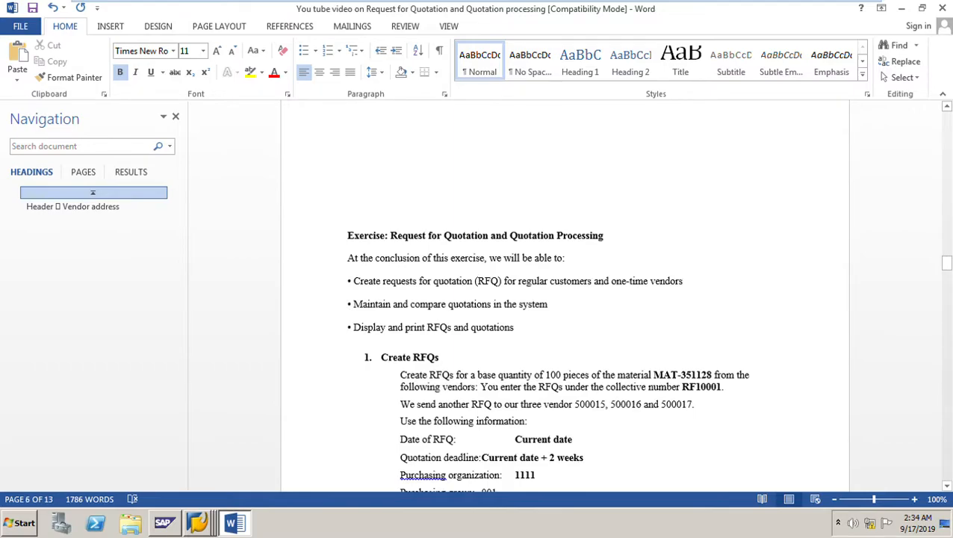
scroll(564, 299, down, 2)
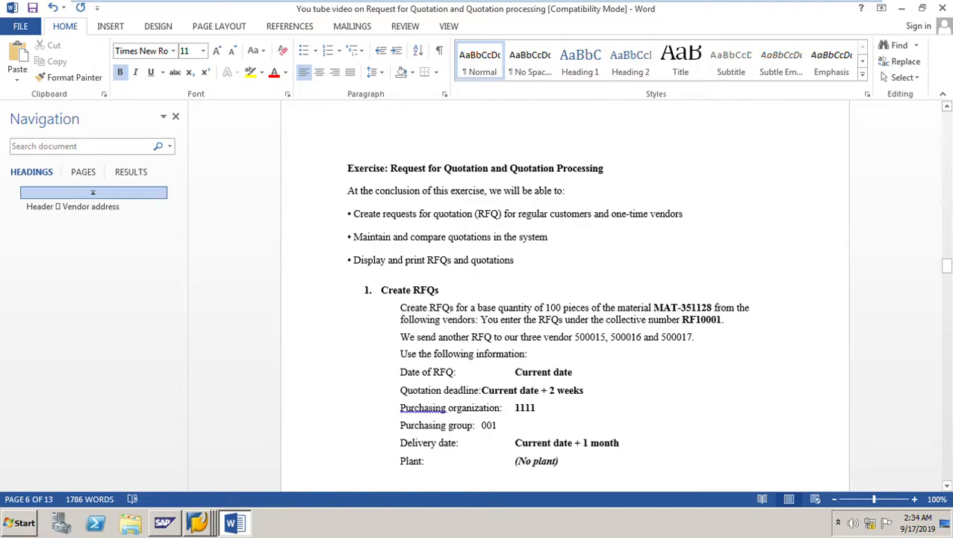
scroll(565, 298, down, 2)
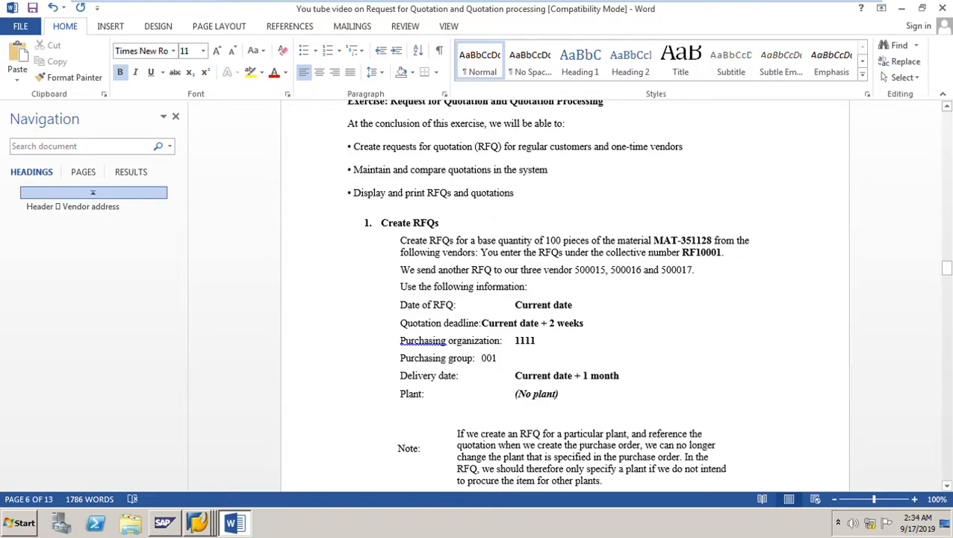
drag(400, 240, 560, 393)
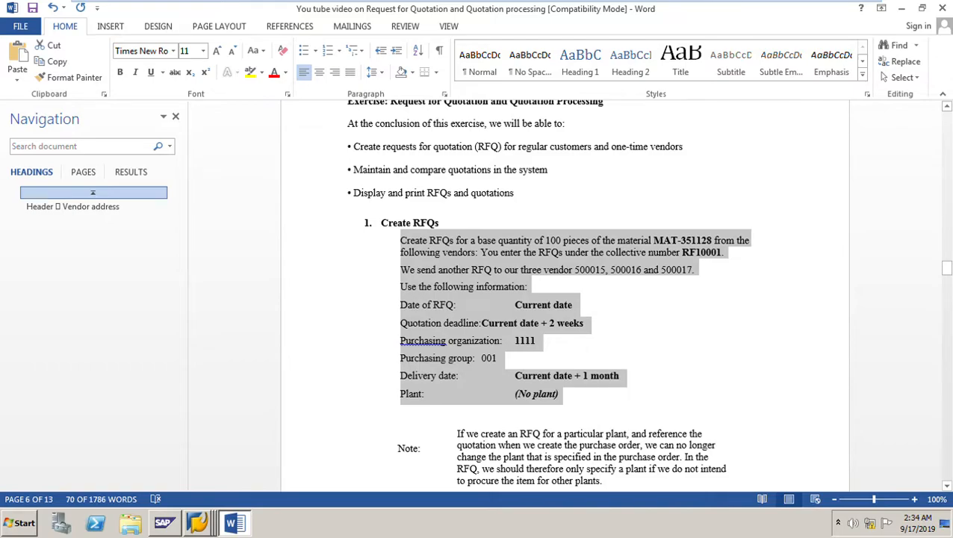
Step: Change the collective number in the Create RFQs instructions to RF1003
click(695, 270)
key(BackSpace)
key(BackSpace)
key(BackSpace)
text(3)
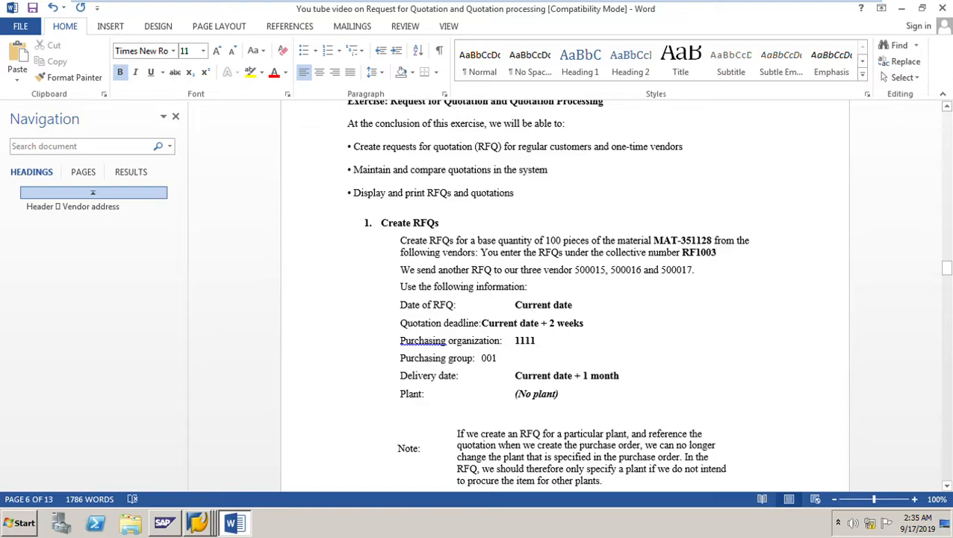
Step: Delete "another" from the sentence about sending RFQs to three vendors, and apply the suggested lowercase "purchasing" to the flagged purchasing organization line
click(470, 270)
key(BackSpace)
key(BackSpace)
key(BackSpace)
key(BackSpace)
key(BackSpace)
key(BackSpace)
key(BackSpace)
key(BackSpace)
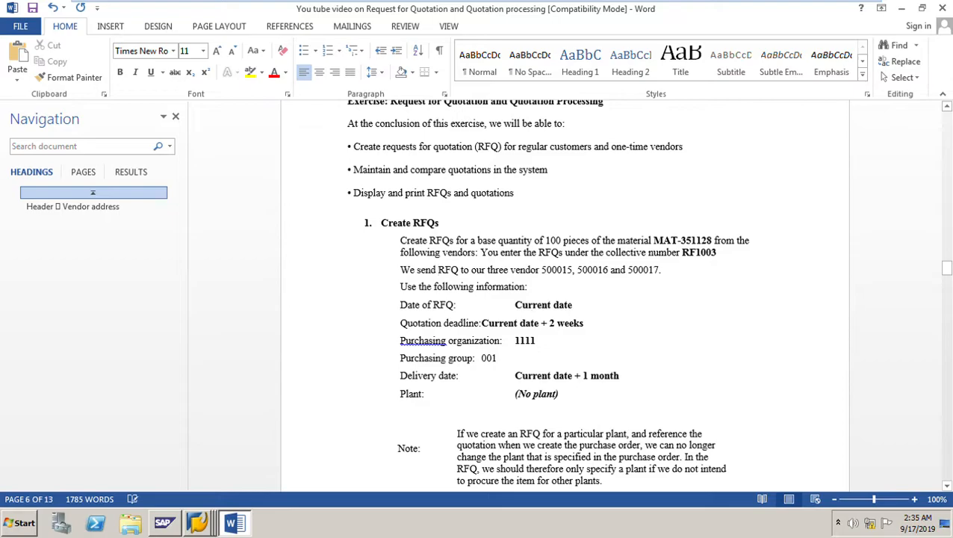
right_click(430, 342)
click(490, 416)
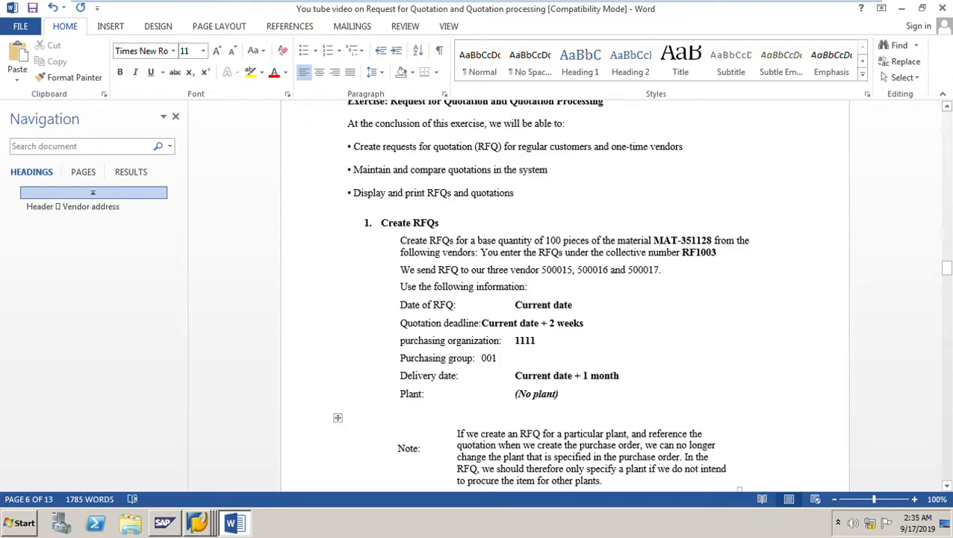
Step: Review the exercise's plant note, vendor list and RFQ data, then the solution's ME41 path and its input table
scroll(565, 299, down, 3)
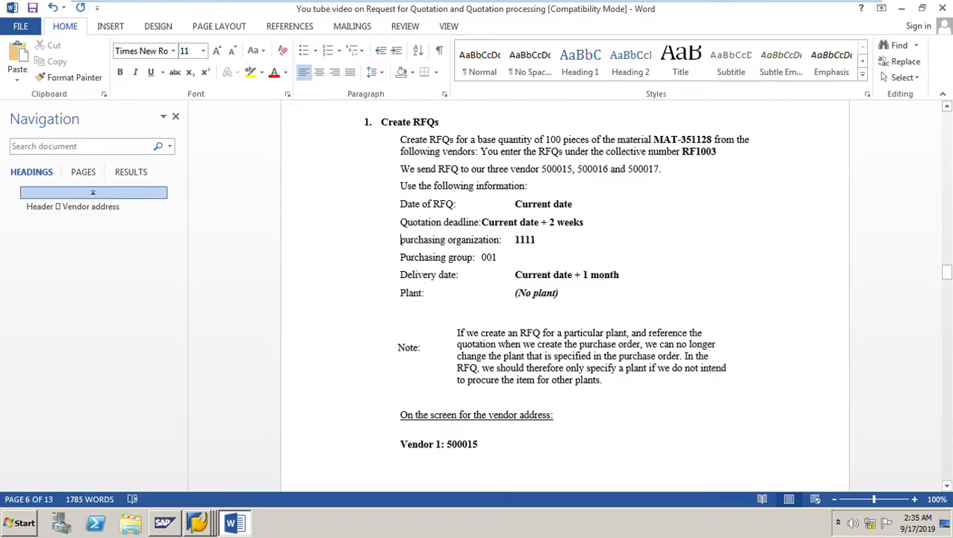
scroll(568, 299, down, 2)
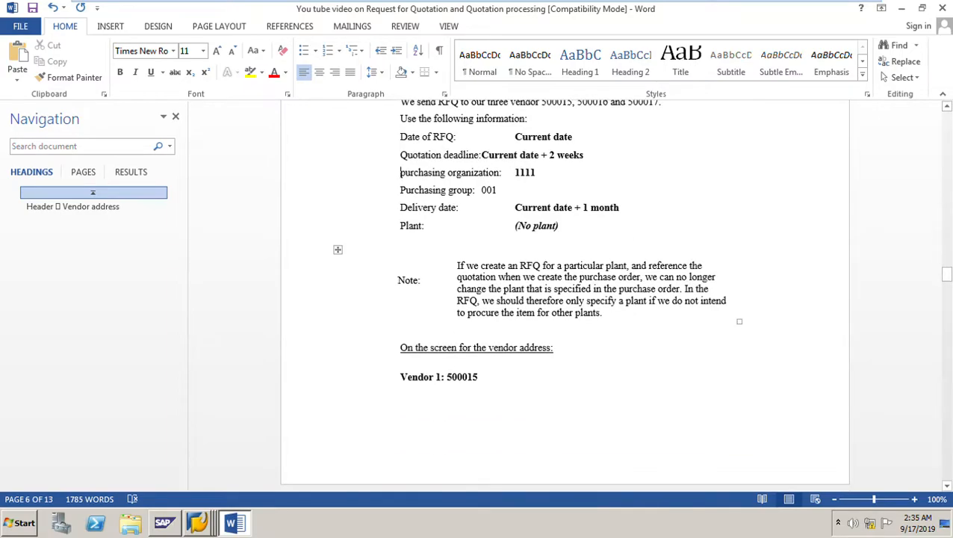
scroll(564, 299, down, 3)
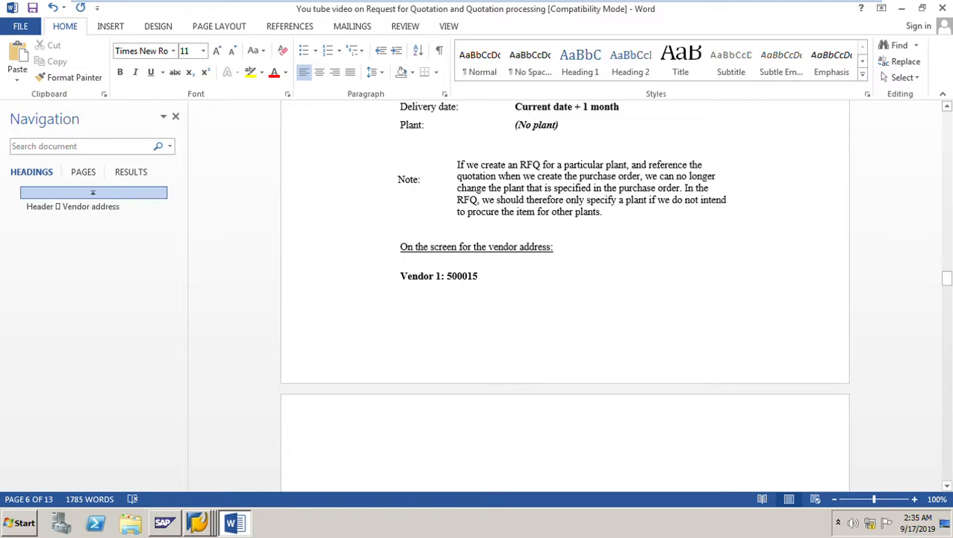
scroll(565, 299, down, 6)
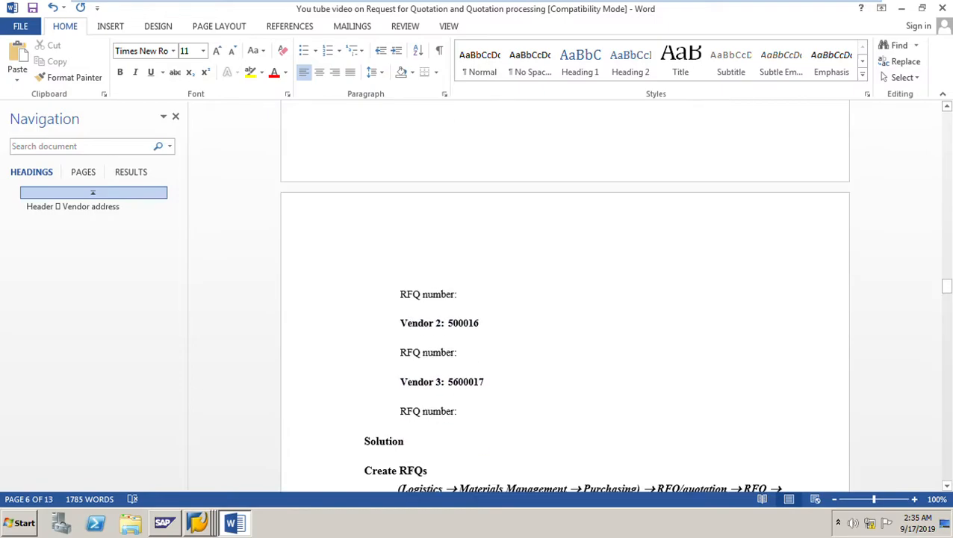
scroll(565, 299, up, 16)
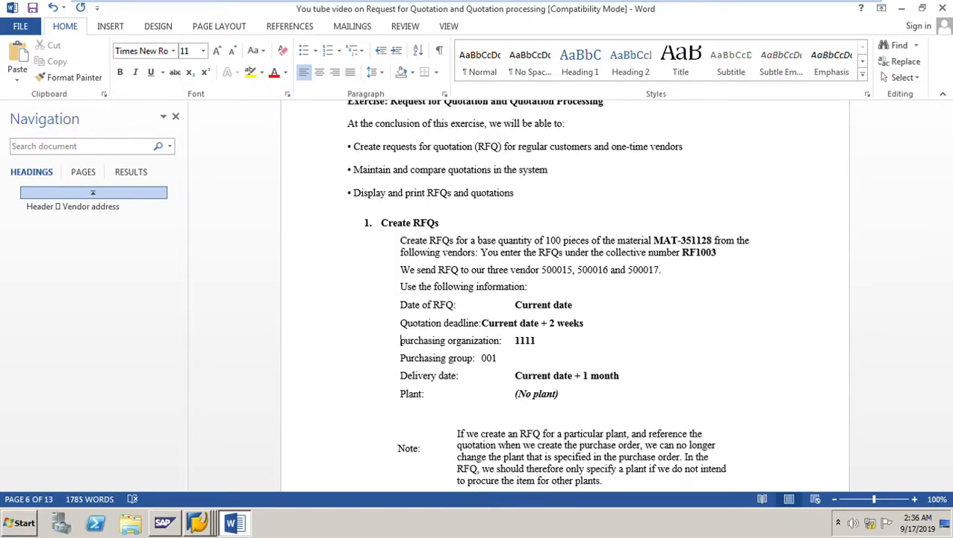
mouse_move(198, 523)
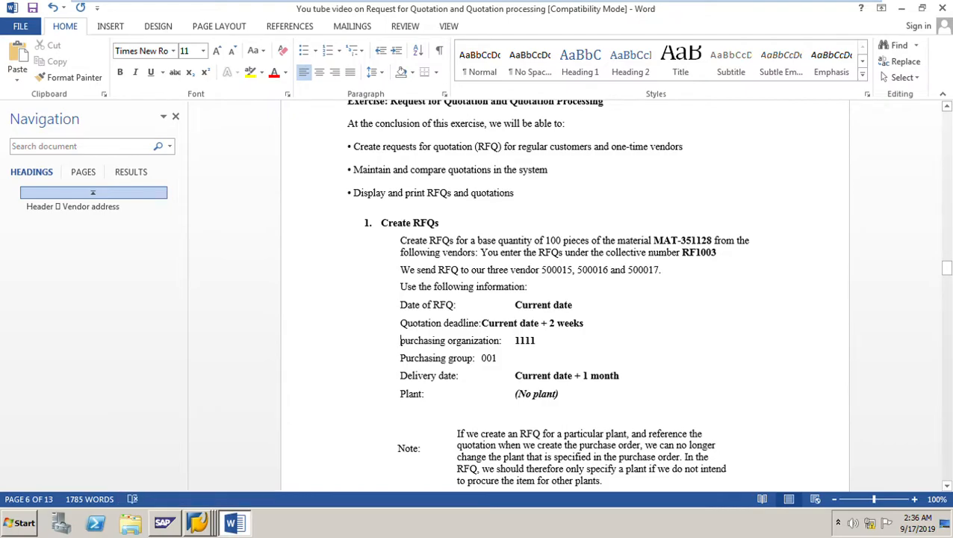
click(198, 523)
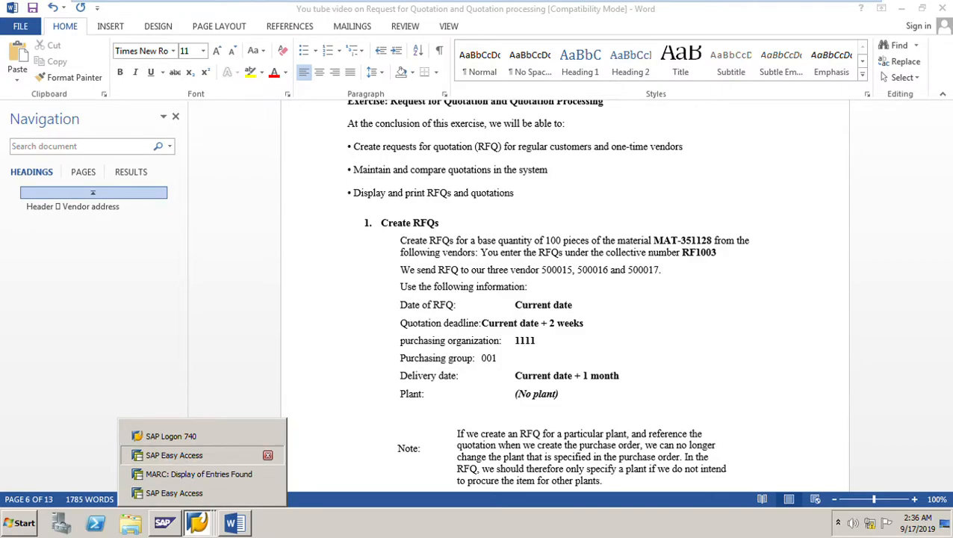
scroll(564, 298, up, 15)
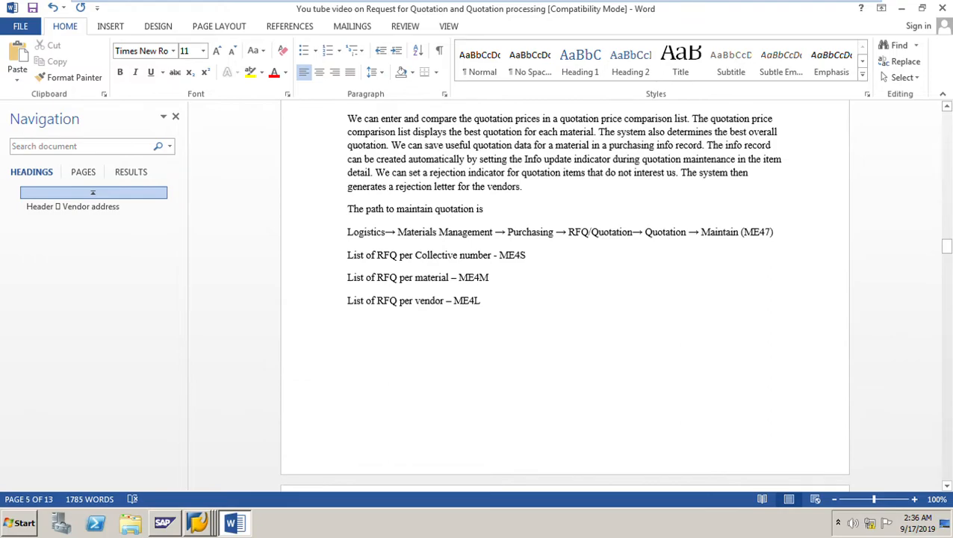
scroll(565, 299, up, 5)
scroll(565, 299, down, 20)
scroll(565, 299, down, 10)
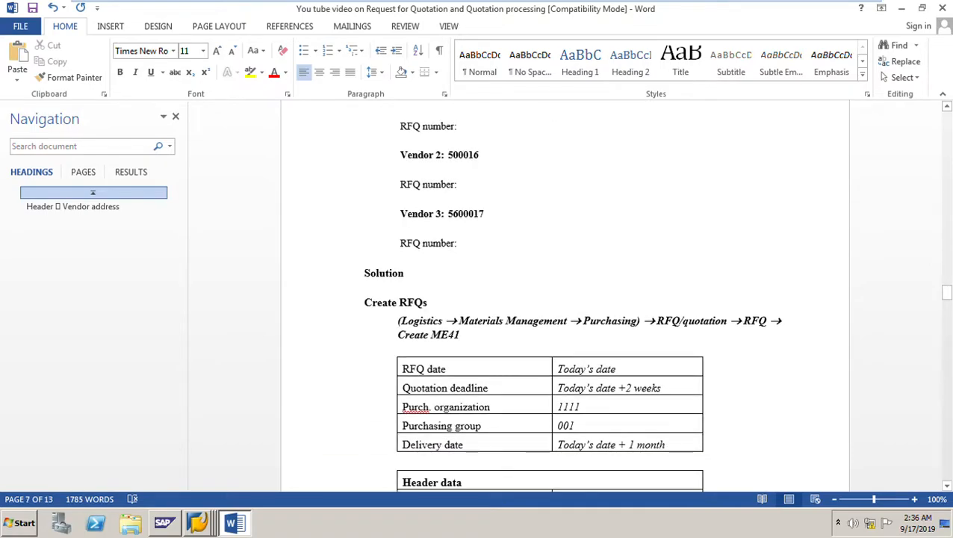
Step: Switch to the SAP Easy Access window and start transaction ME41 to create an RFQ
click(198, 522)
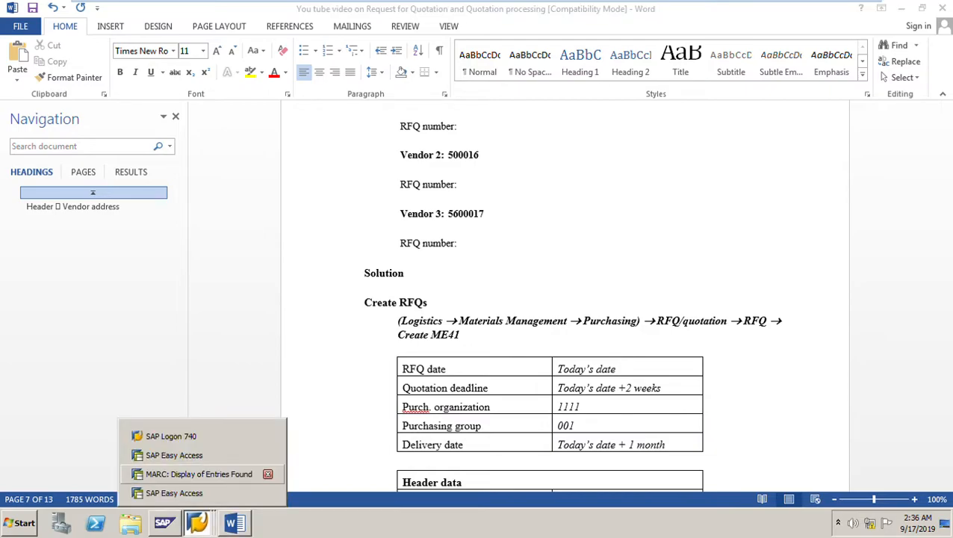
click(179, 455)
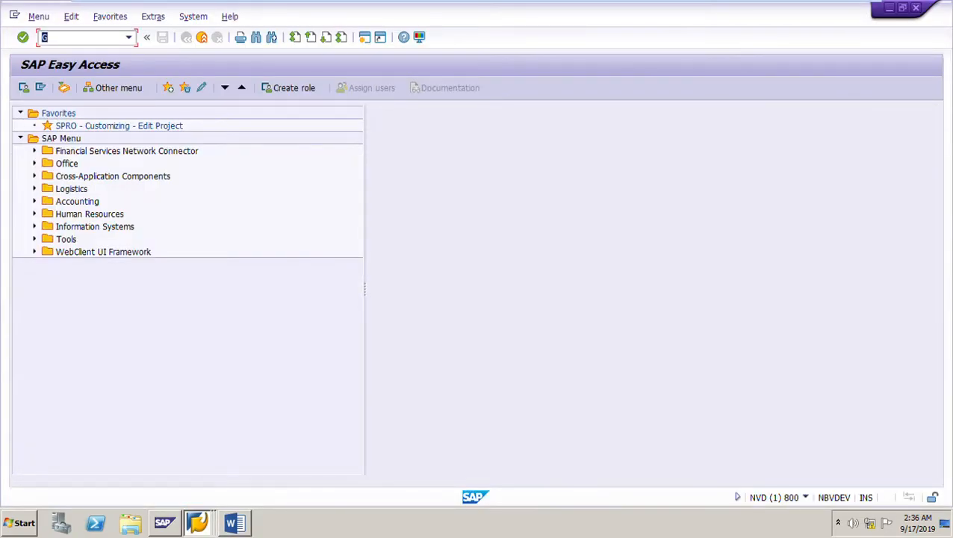
text(ME41)
key(Return)
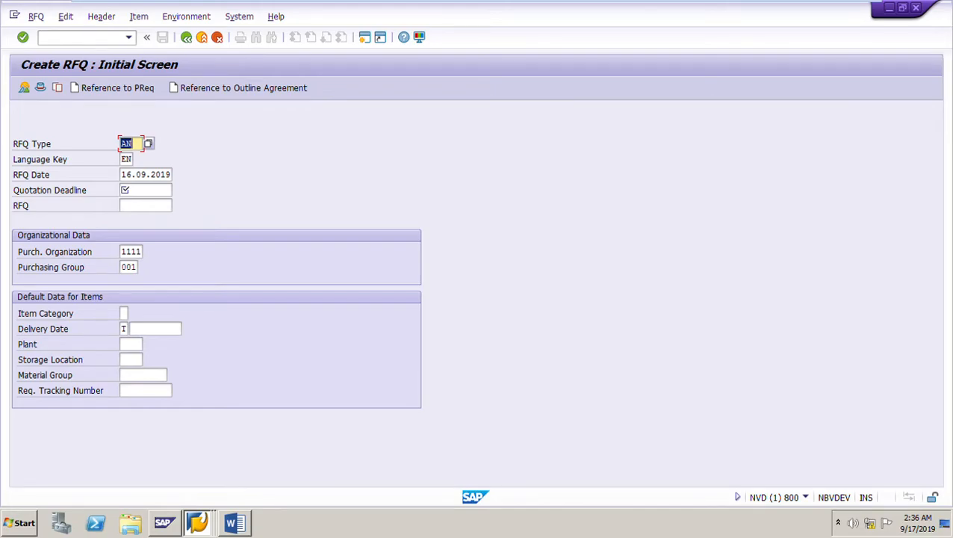
Step: Check the deadline rule in the Word exercise and set the RFQ's quotation deadline to 30.09.2019
click(145, 189)
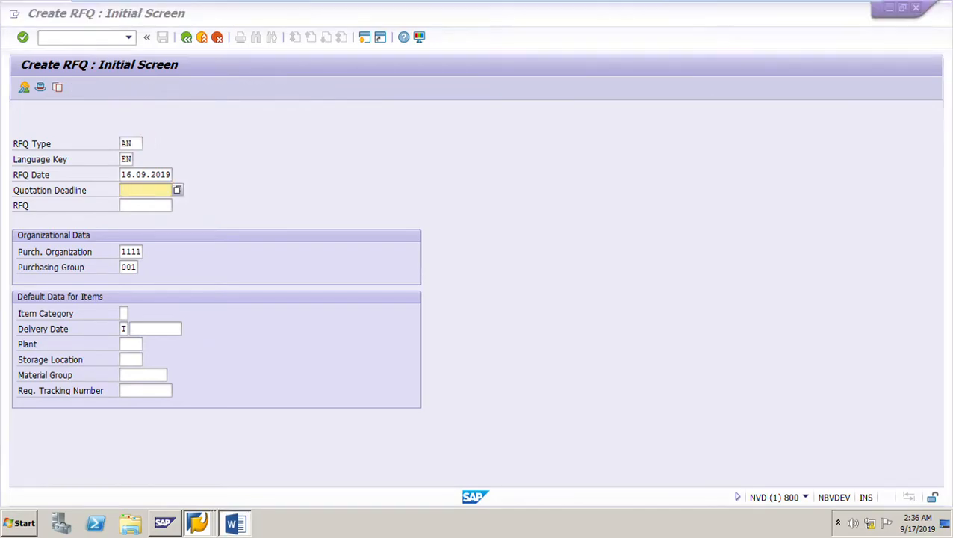
click(233, 522)
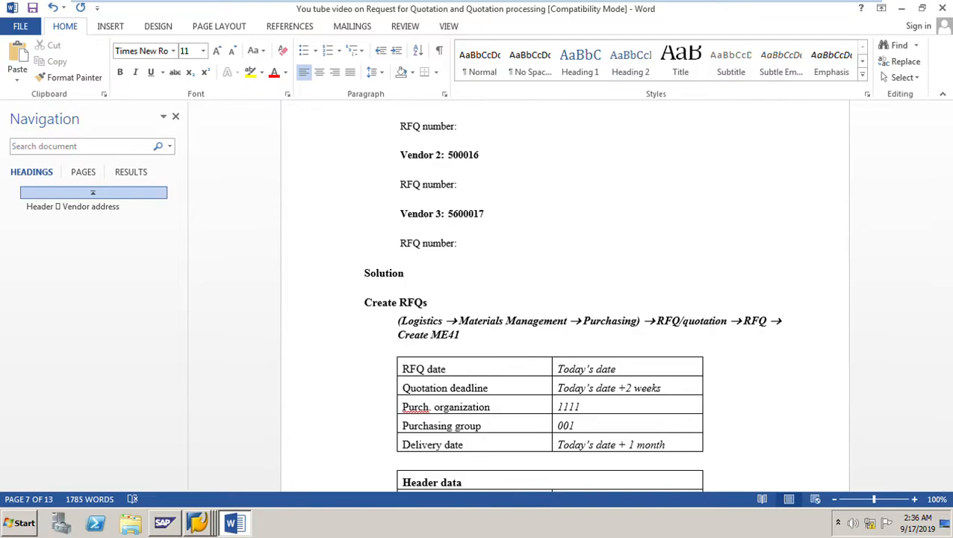
mouse_move(198, 523)
click(198, 523)
click(191, 455)
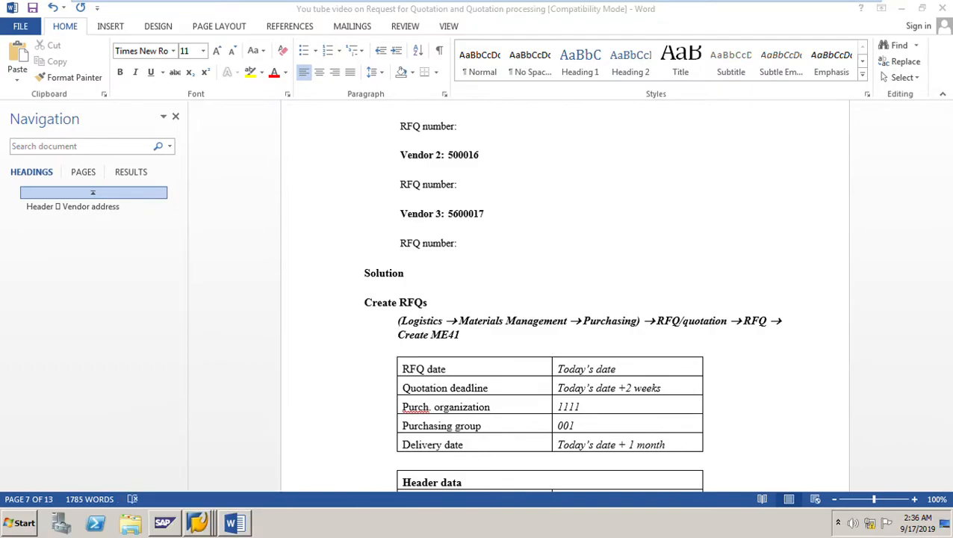
click(177, 190)
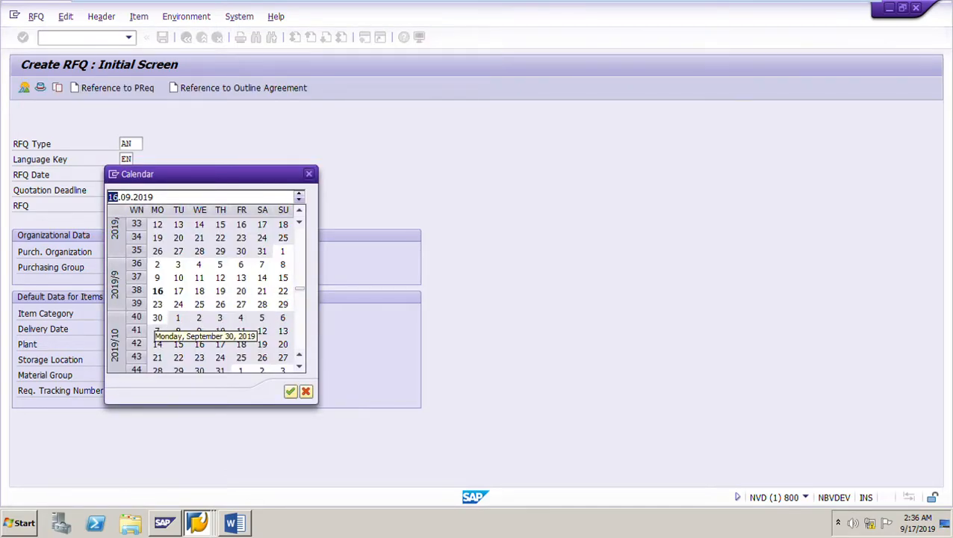
double_click(157, 318)
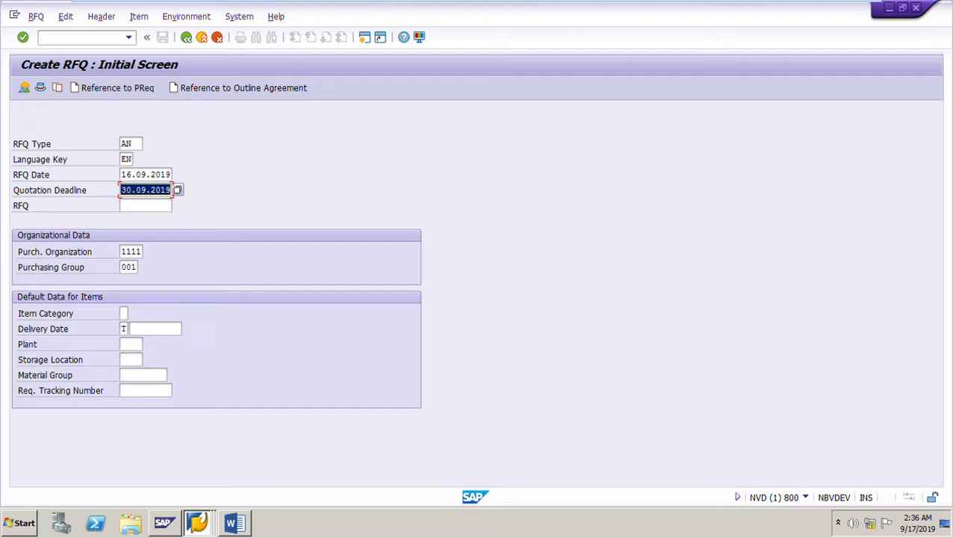
Step: Set the default delivery date for the RFQ items to 14.10.2019
click(155, 329)
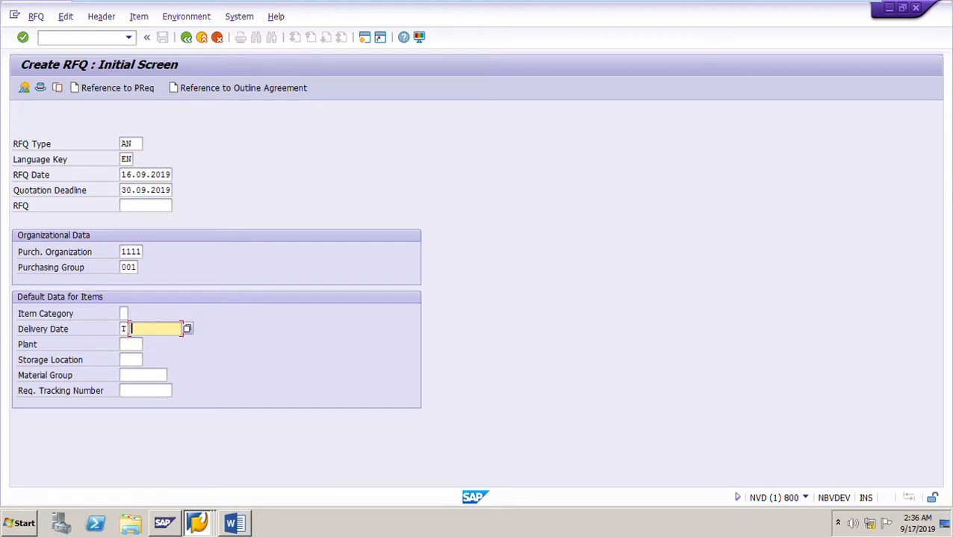
key(F4)
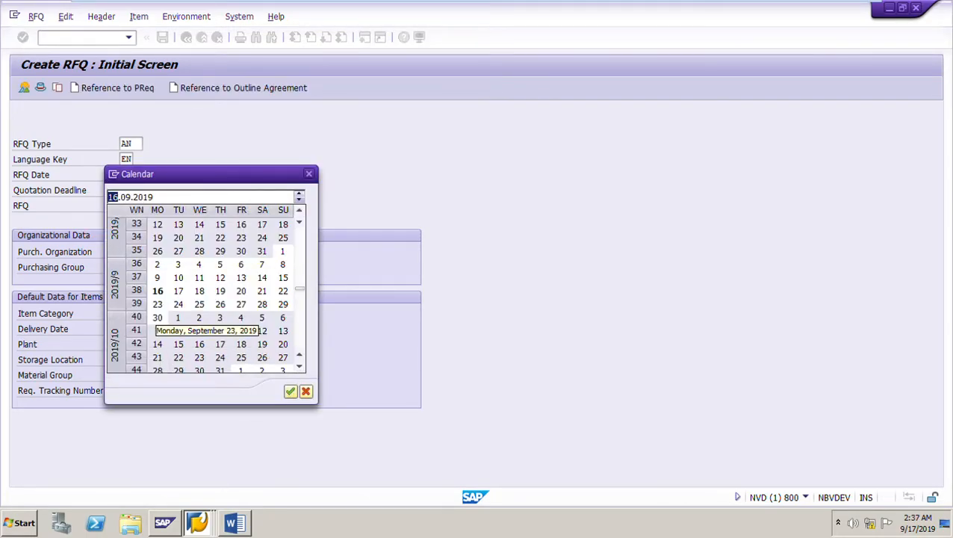
double_click(158, 344)
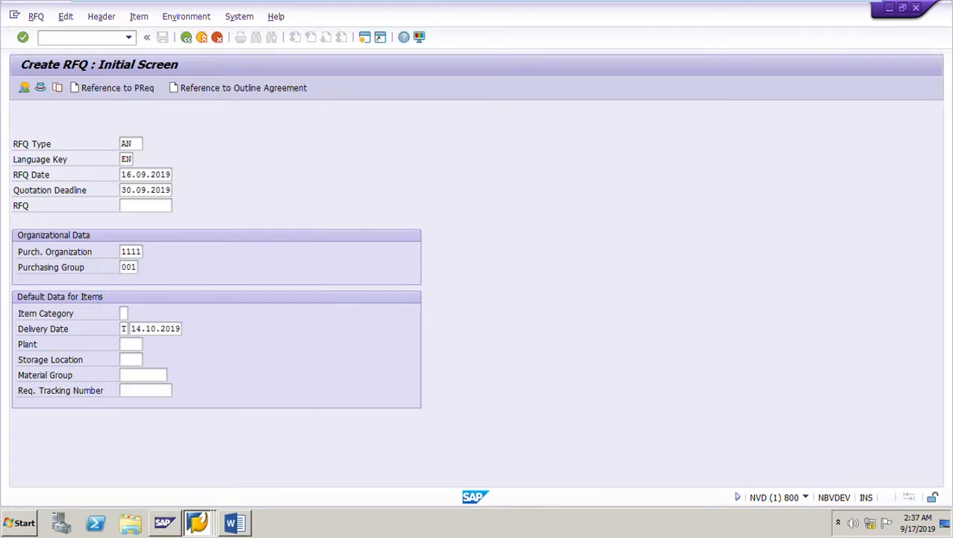
Step: Submit the RFQ's initial data and confirm company code 1111 for the purchasing organization
key(Return)
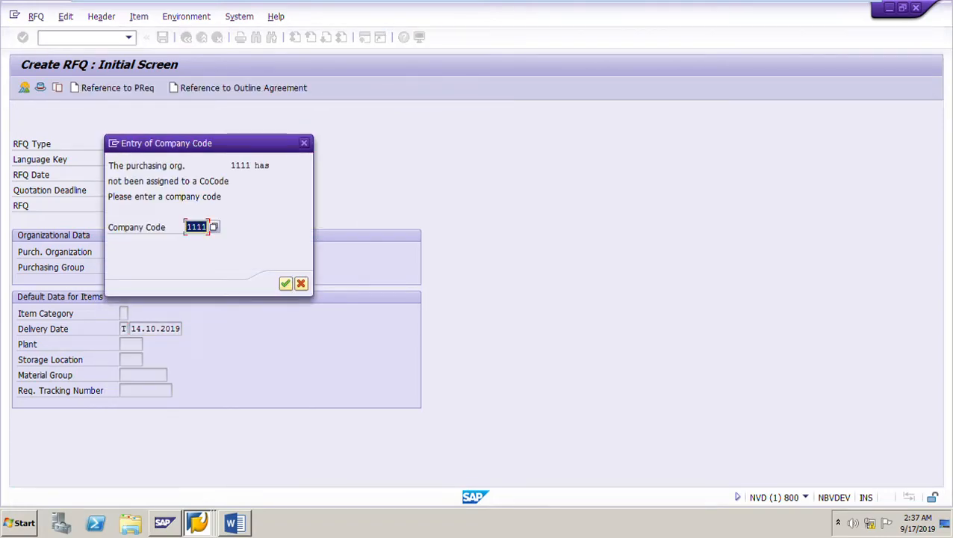
drag(224, 143, 368, 153)
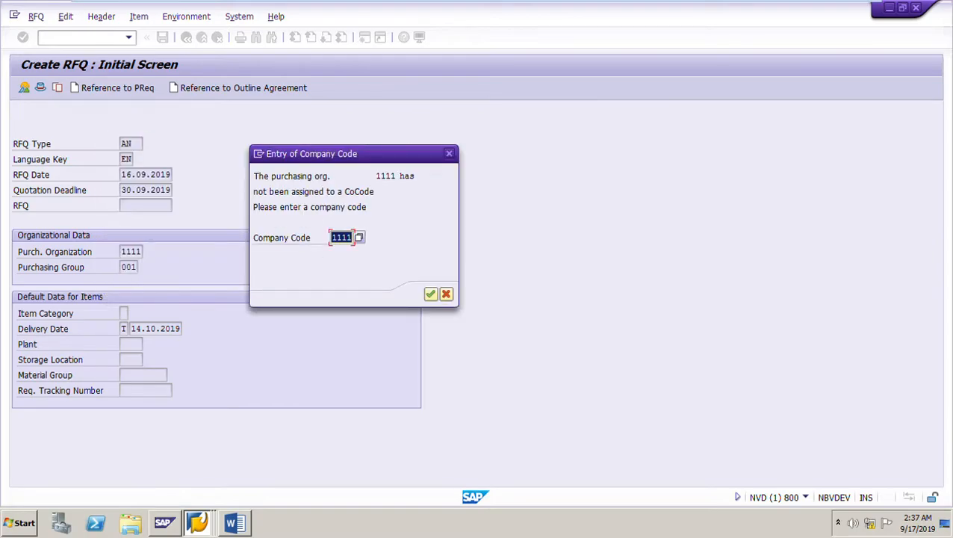
click(347, 237)
key(Return)
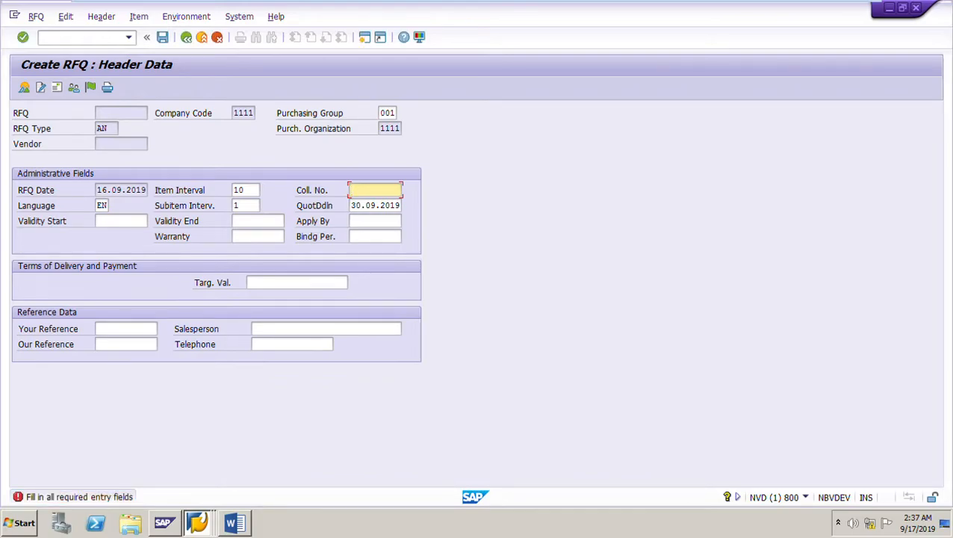
Step: Enter RF1003 as the collective number in the RFQ header data
key(BackSpace)
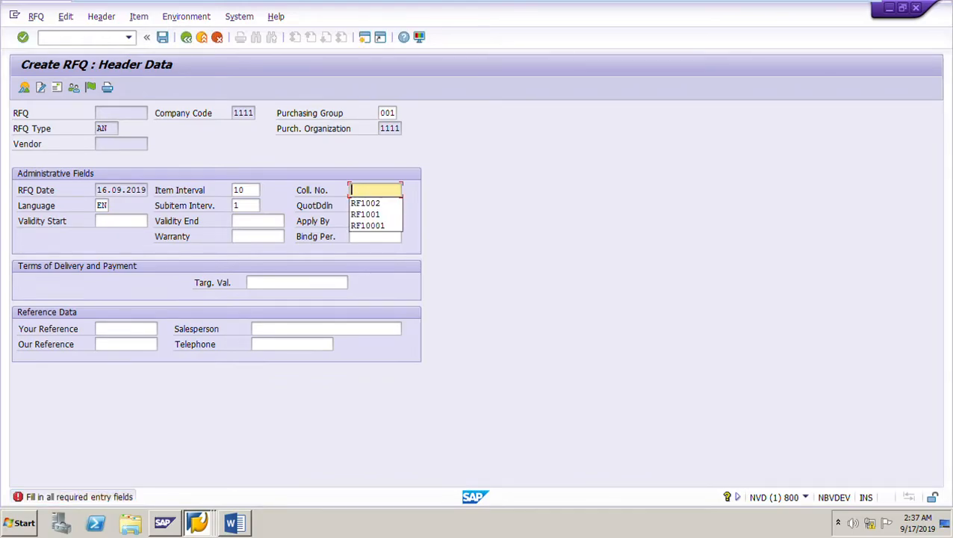
key(Down)
key(Return)
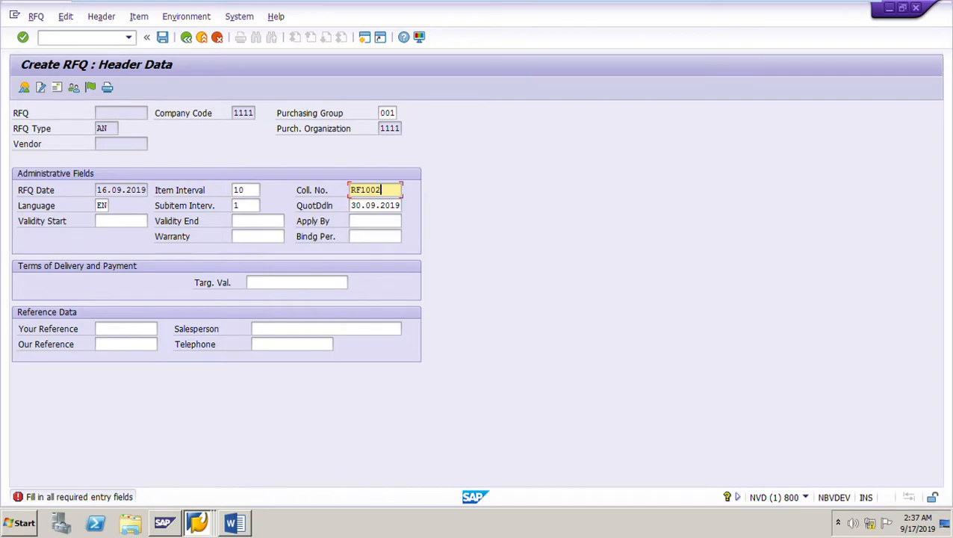
key(BackSpace)
text(3)
Step: Switch to the Word exercise and change the collective RFQ in the header data table to RF1003
key(alt+Tab)
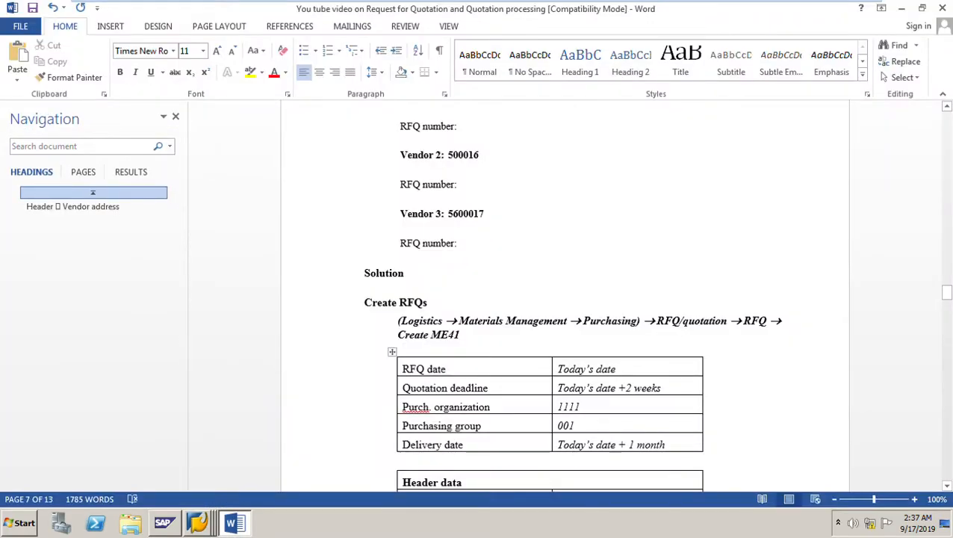
scroll(564, 298, down, 5)
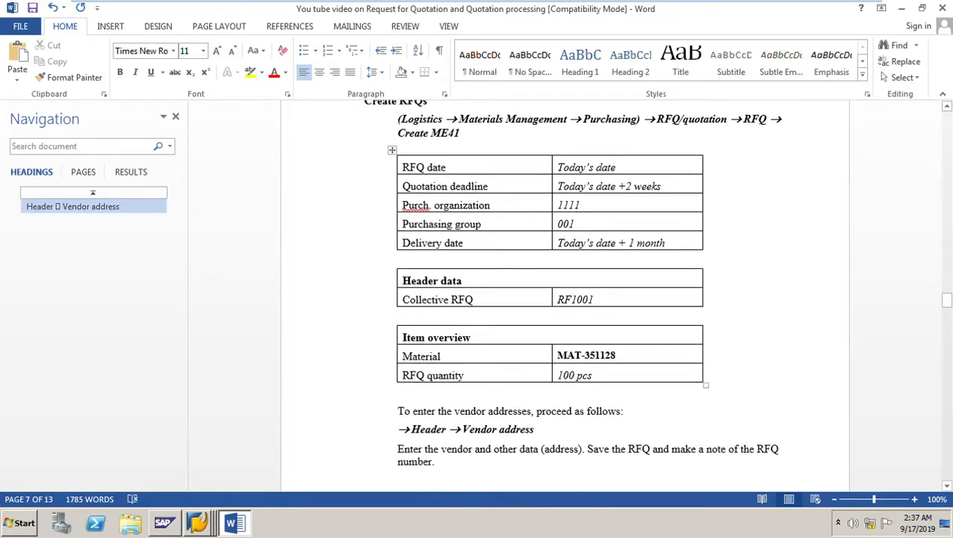
click(595, 299)
key(BackSpace)
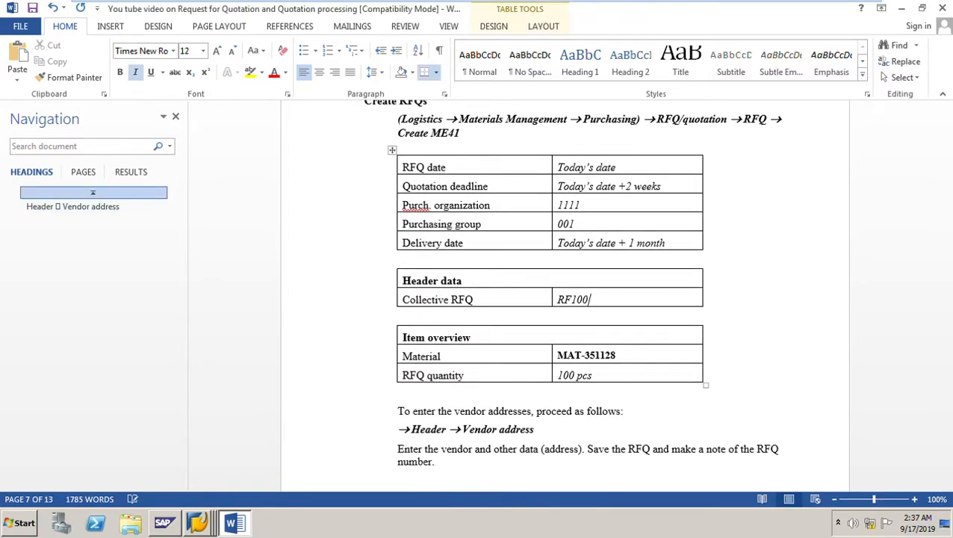
text(3)
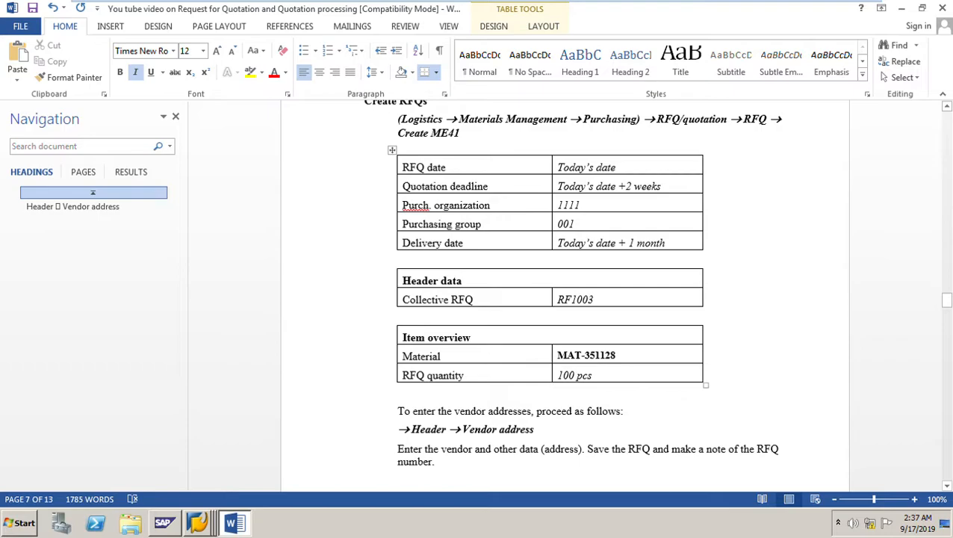
scroll(565, 299, down, 3)
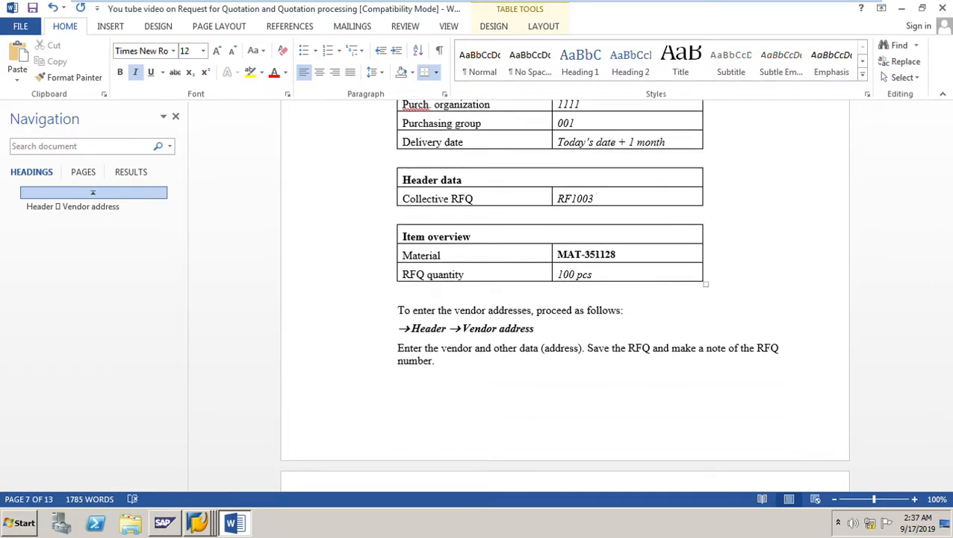
Step: Return to SAP, accept the RFQ header data and enter item 10 with material MAT-351128 and quantity 100
click(197, 522)
click(239, 455)
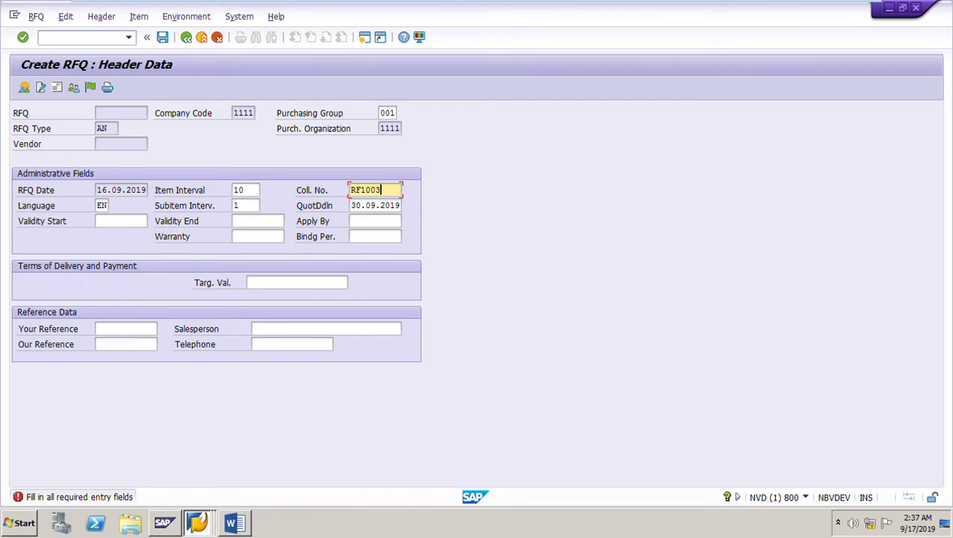
key(Return)
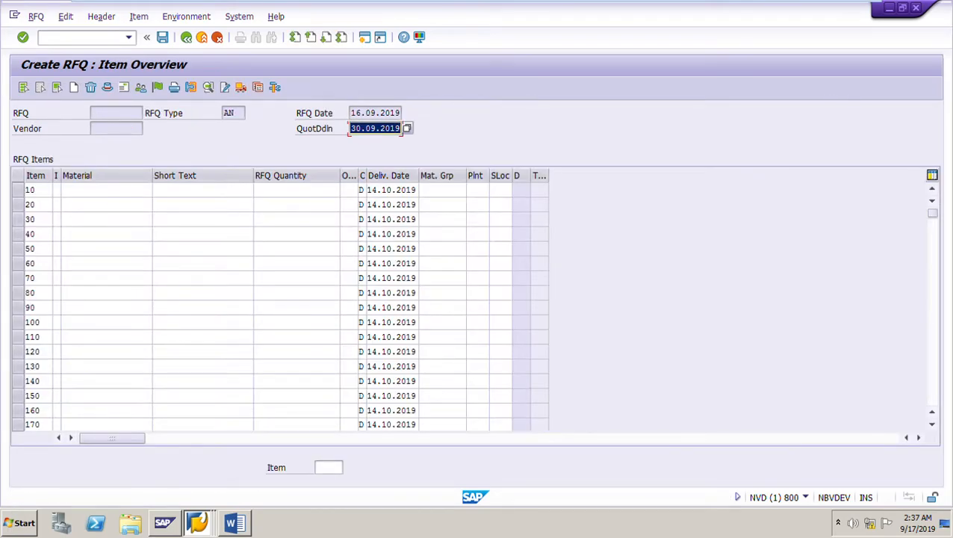
click(107, 190)
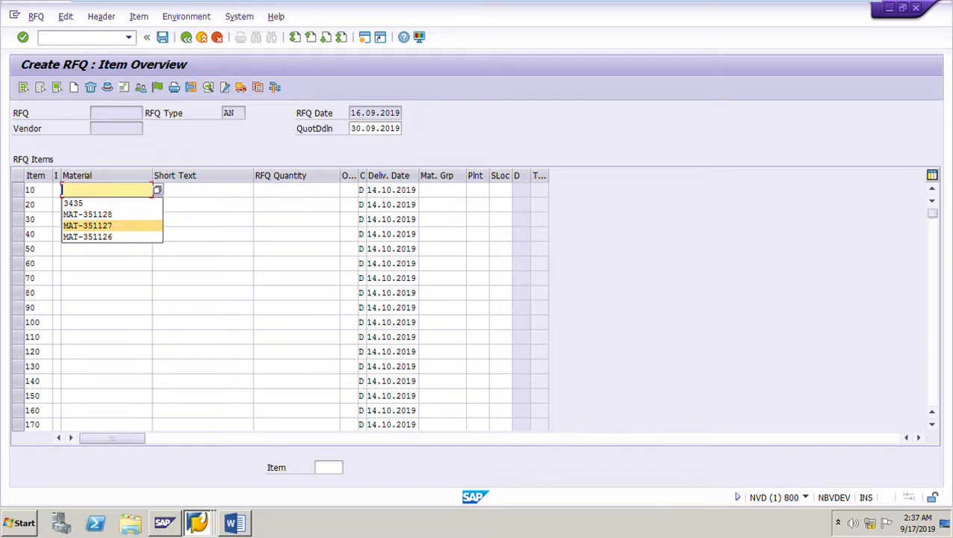
click(88, 214)
key(alt+Tab)
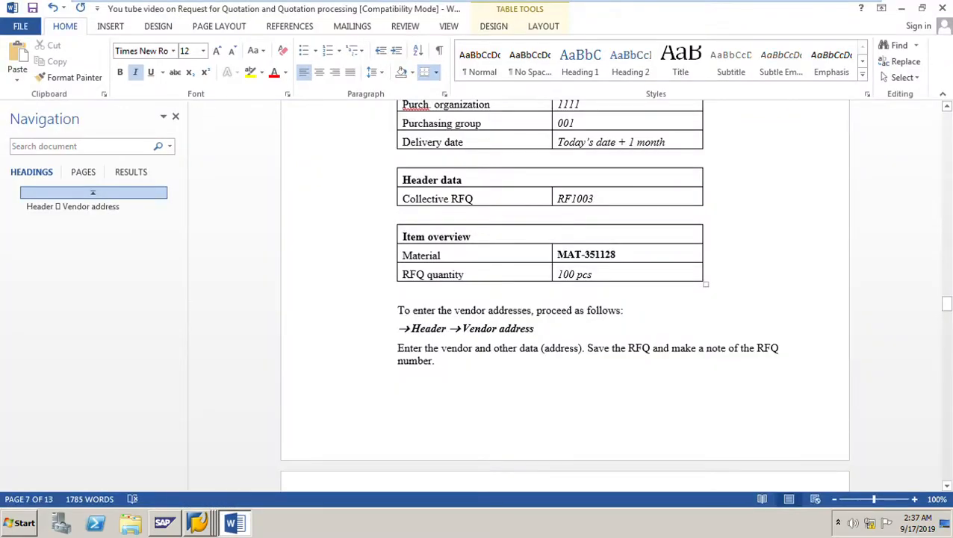
key(alt+Tab)
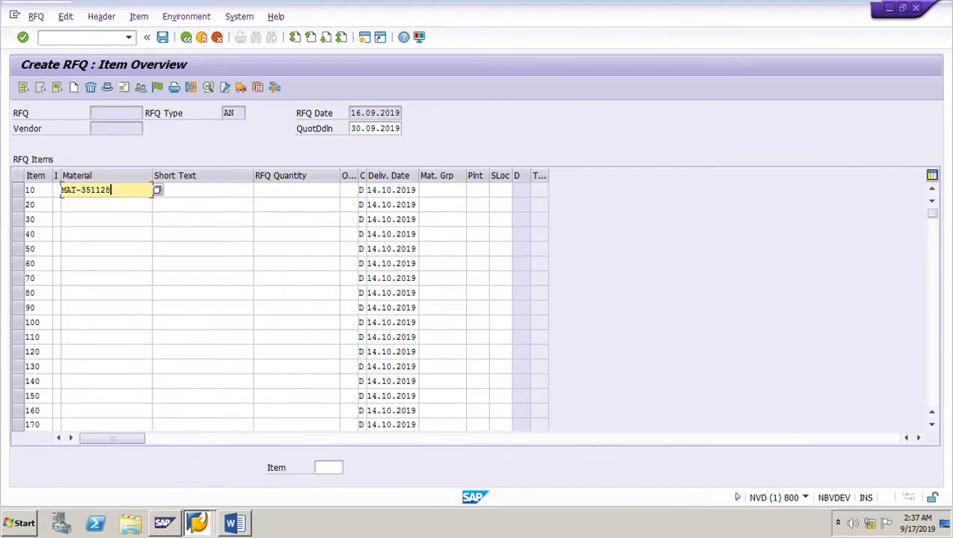
click(297, 190)
text(100)
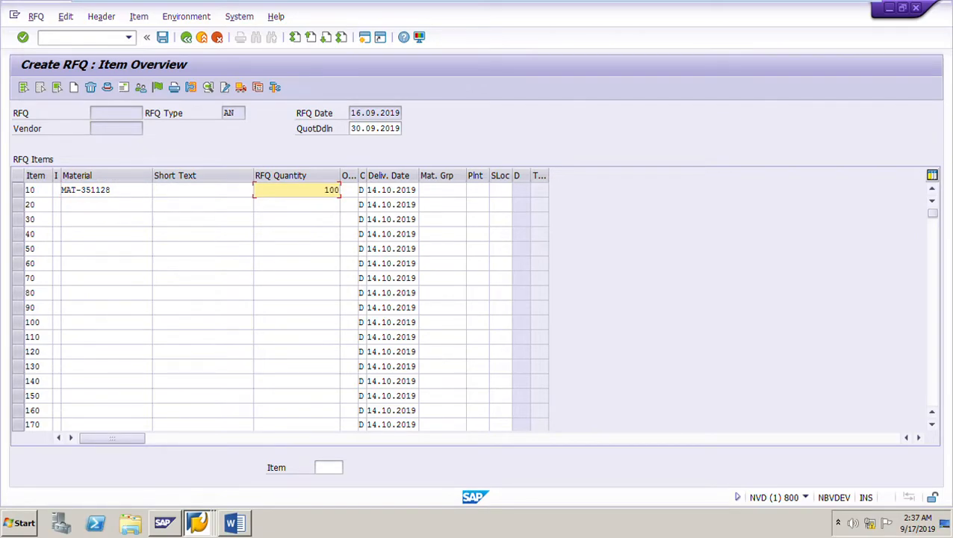
key(Return)
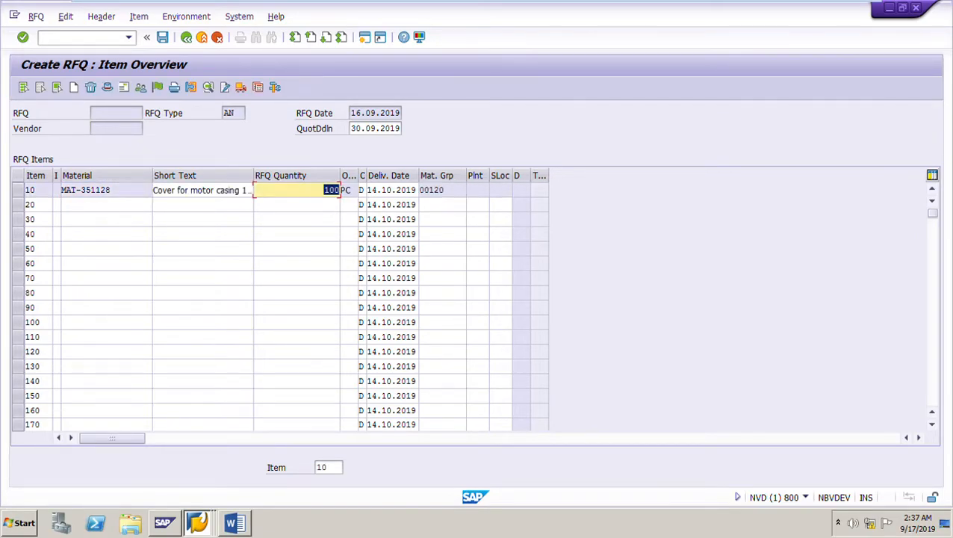
Step: Review the Word exercise's instructions for the vendor addresses, the vendor list and the note on specifying a plant
key(alt+Tab)
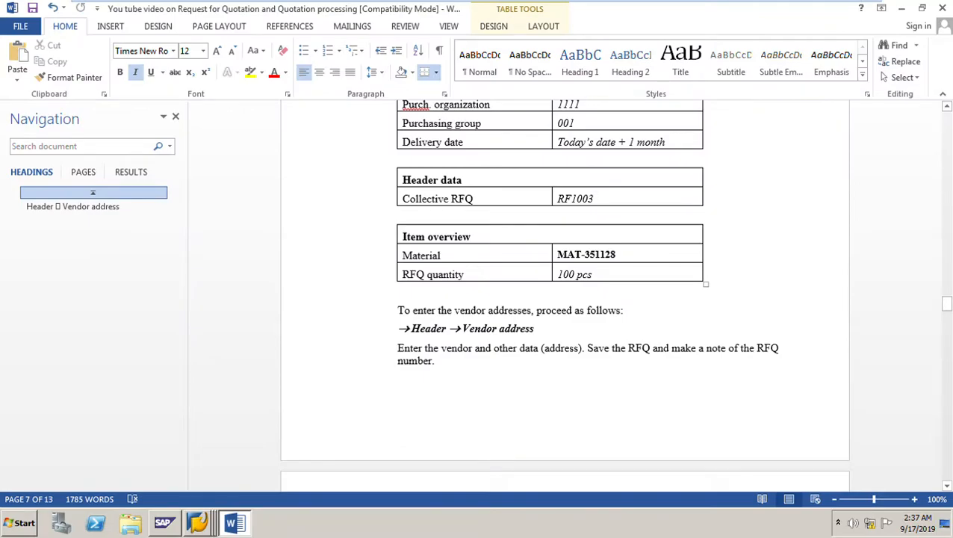
scroll(564, 299, down, 2)
scroll(565, 299, down, 3)
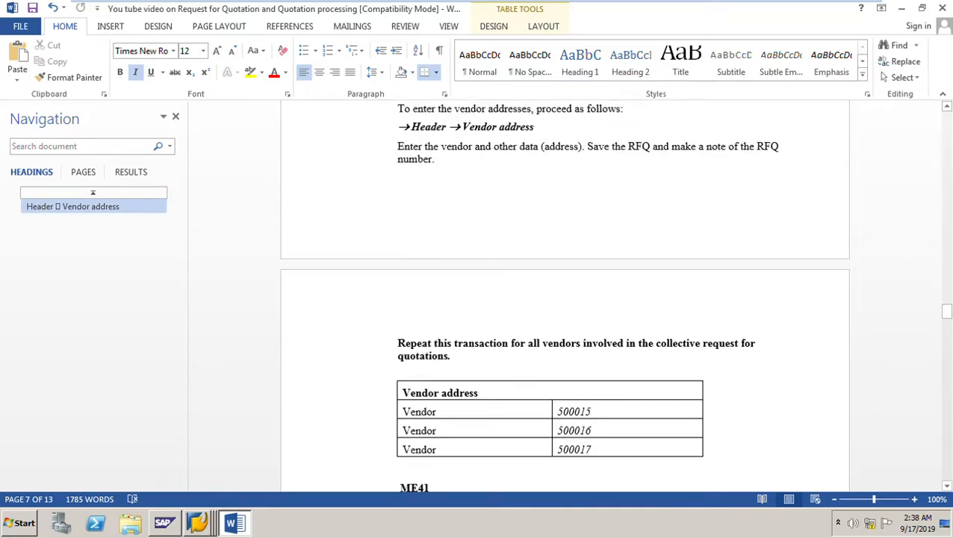
scroll(564, 299, up, 3)
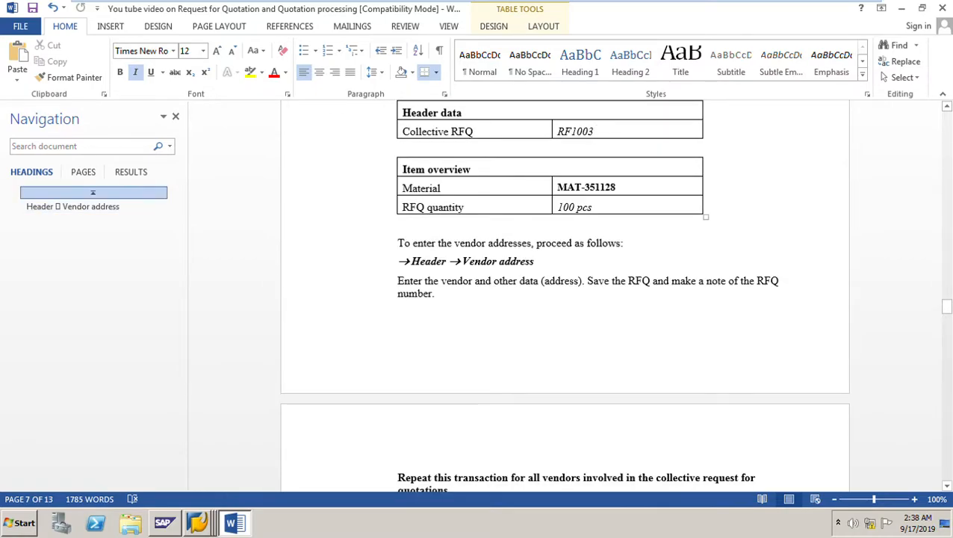
scroll(564, 299, up, 8)
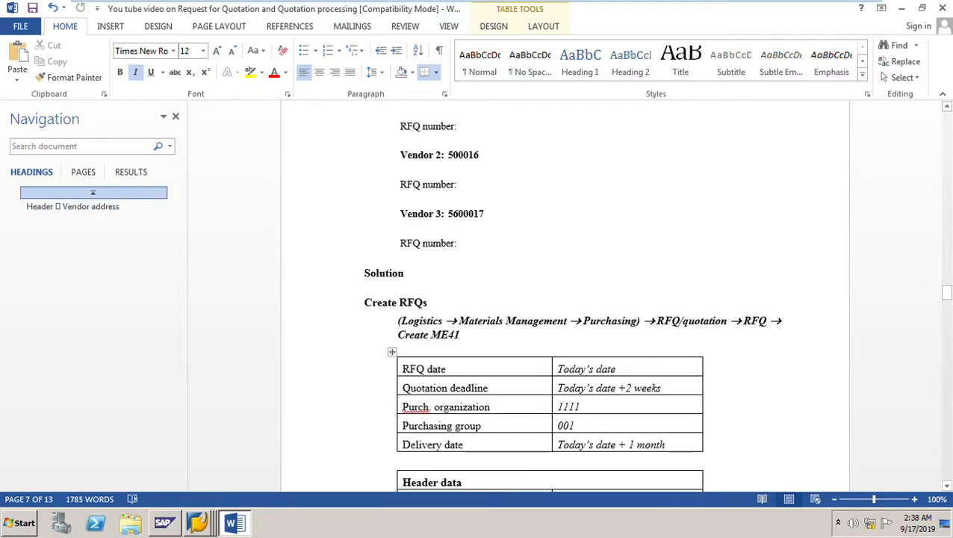
scroll(565, 299, up, 10)
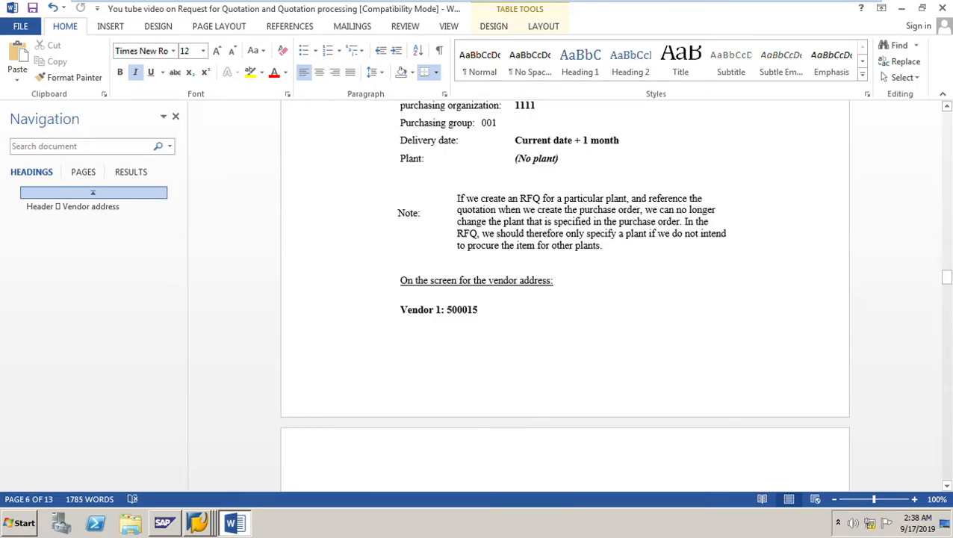
scroll(564, 299, up, 1)
scroll(564, 299, down, 18)
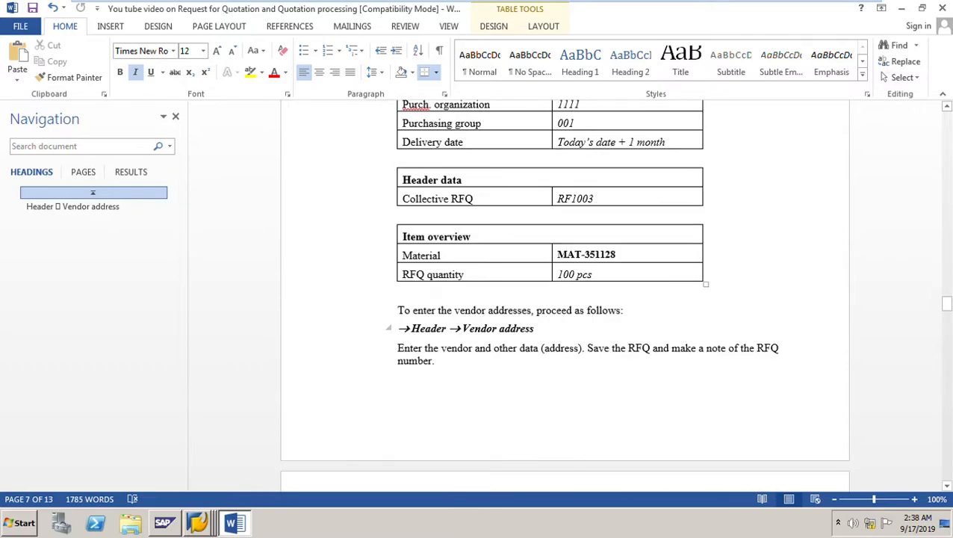
Step: Switch to SAP, enter the exercise's first vendor in the RFQ's vendor address and save the RFQ
click(197, 522)
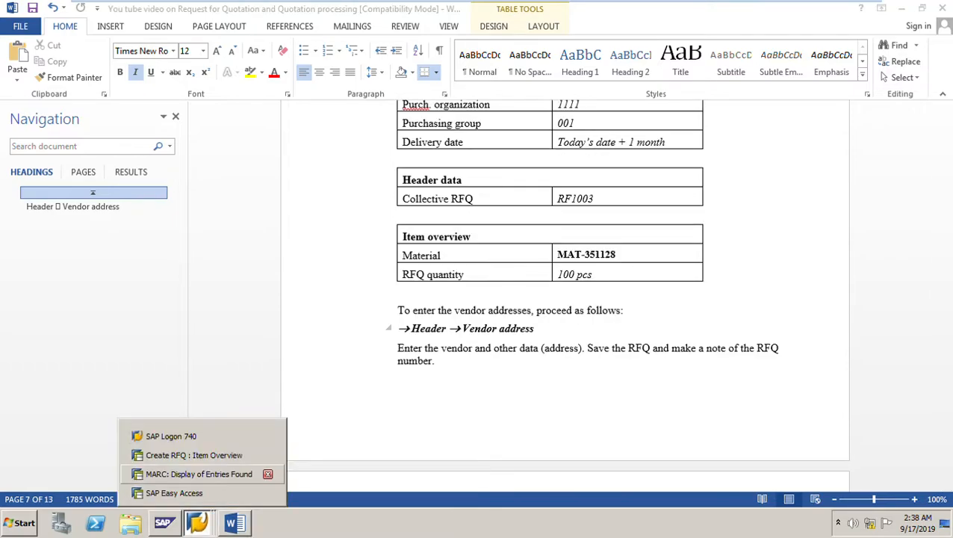
click(193, 455)
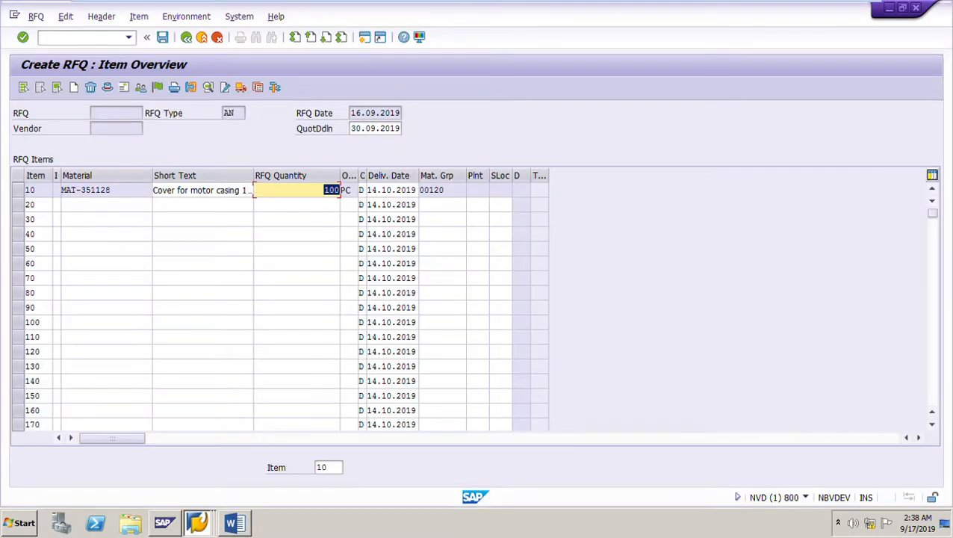
click(101, 16)
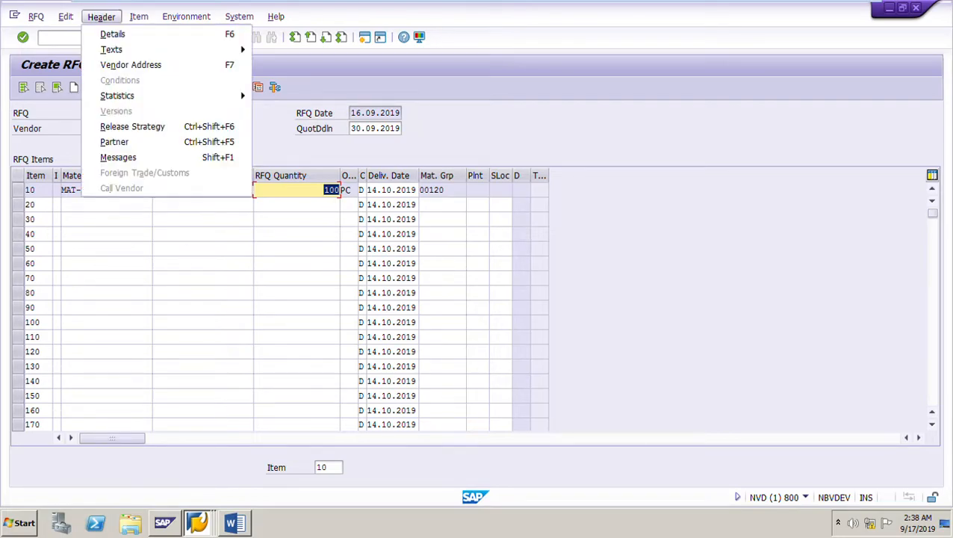
click(131, 65)
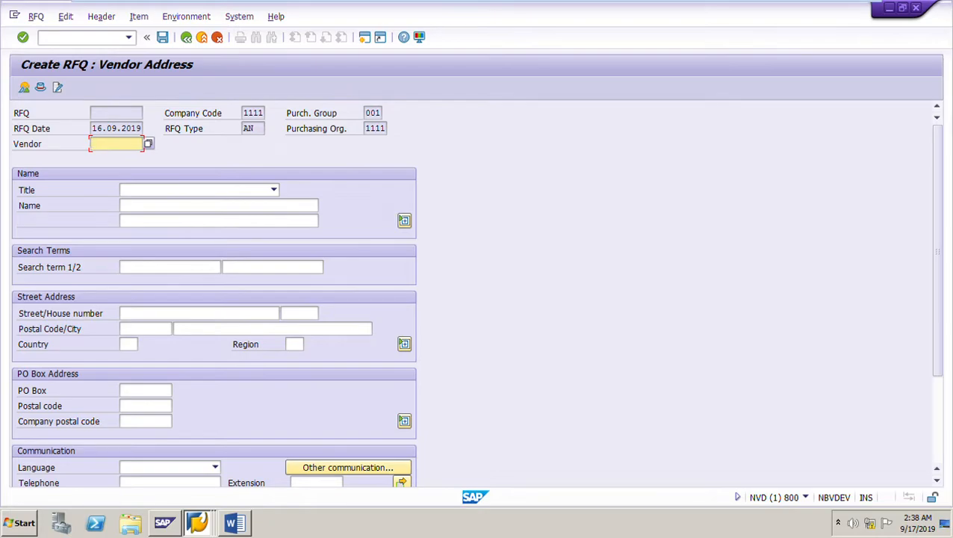
text(5000)
key(Return)
key(Return)
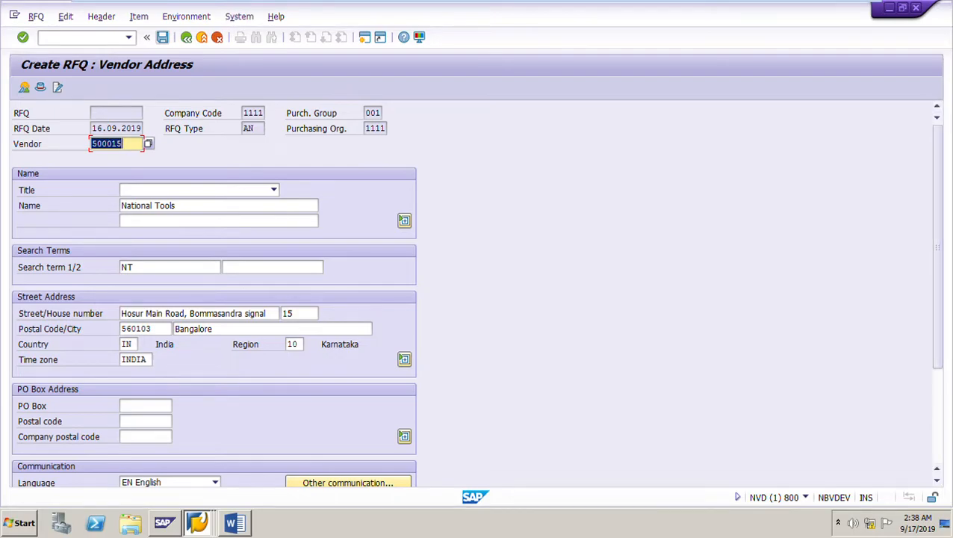
click(162, 38)
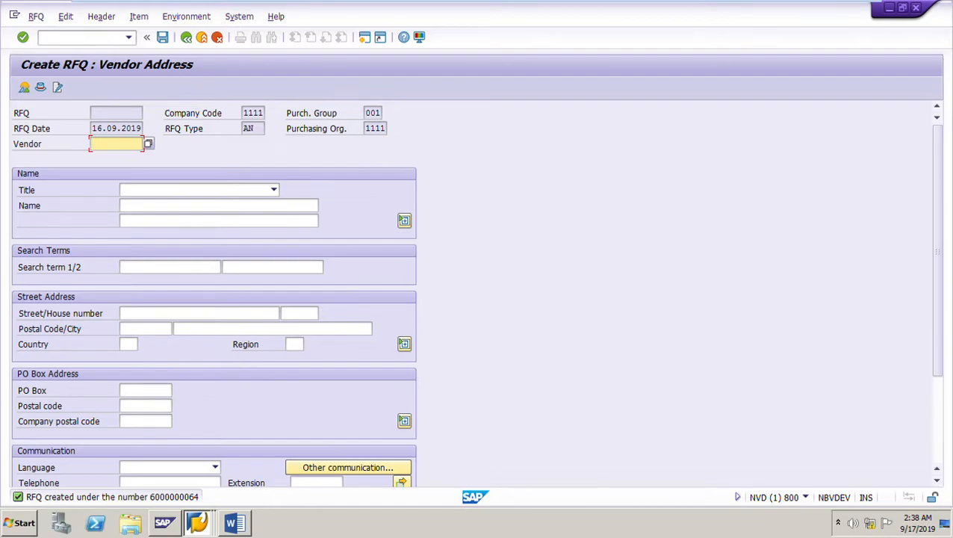
Step: Switch to the Word document and update the RFQ number noted for the first vendor under ME41
key(alt+Tab)
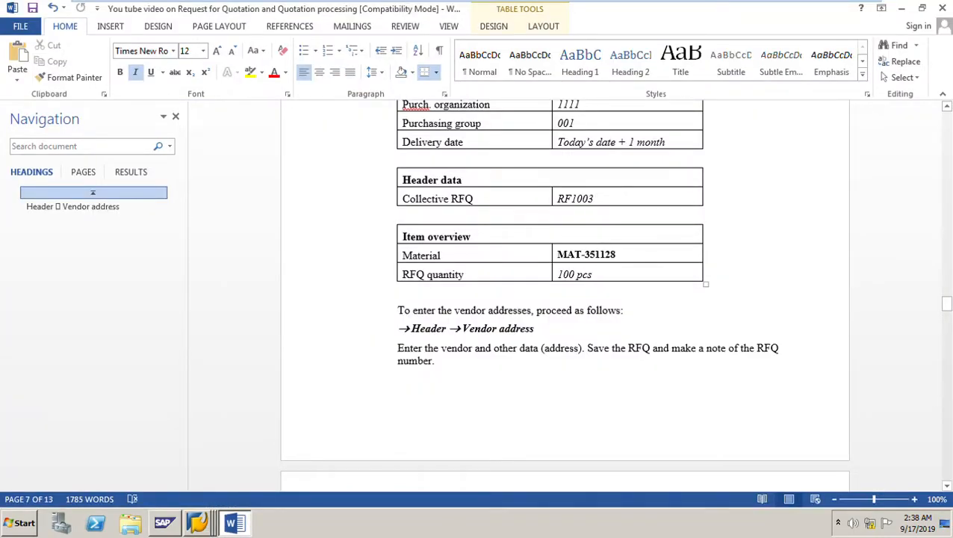
scroll(564, 299, down, 8)
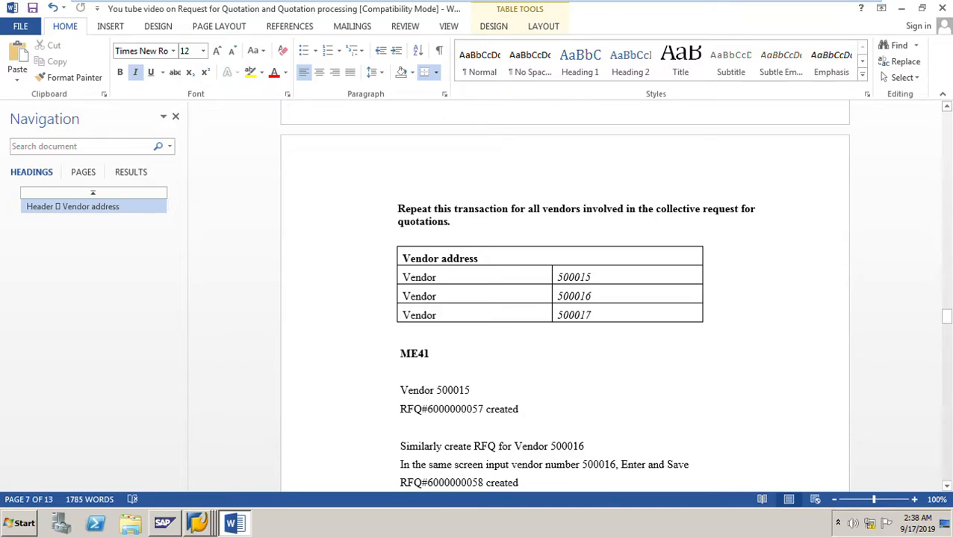
scroll(565, 299, down, 3)
click(483, 274)
key(BackSpace)
key(BackSpace)
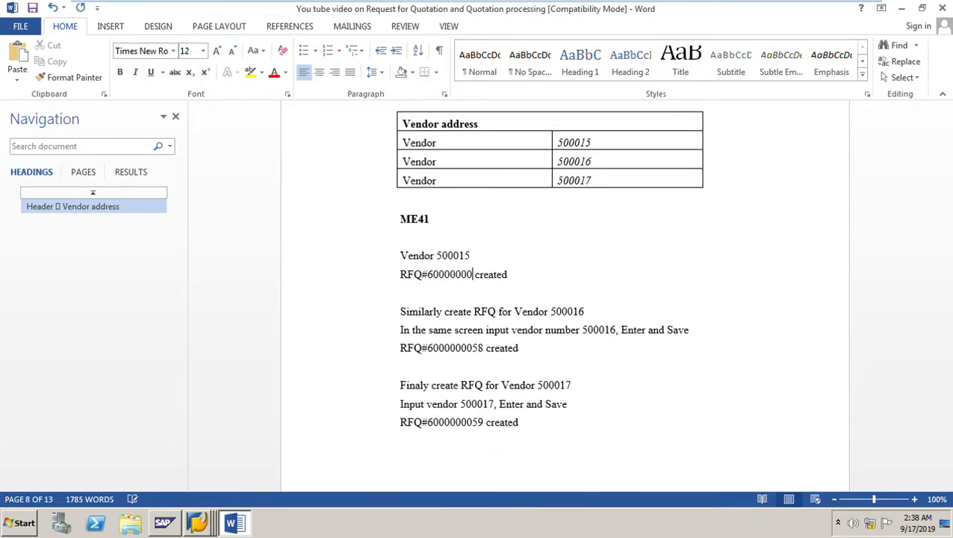
text(64)
Step: Return to SAP, enter the exercise's second vendor in the vendor address and save its RFQ
right_click(198, 522)
click(187, 453)
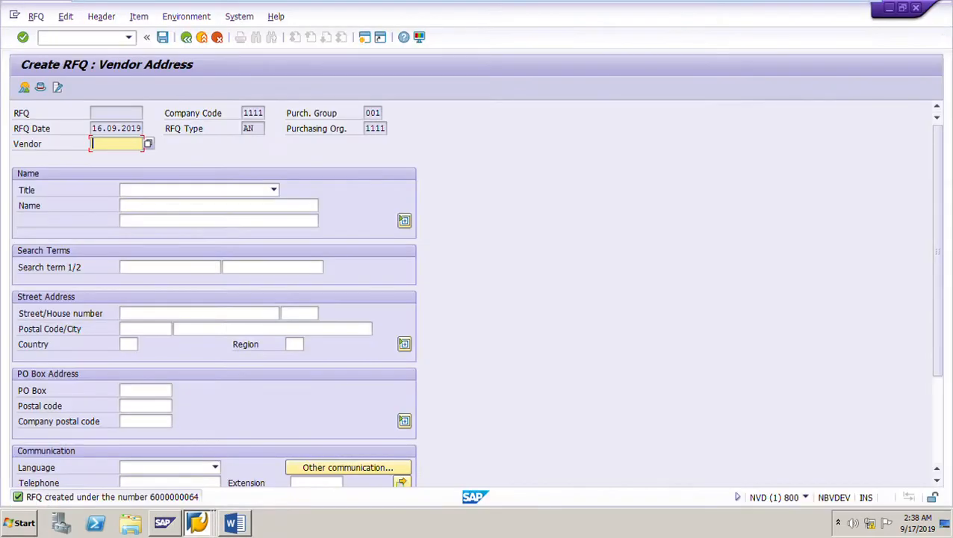
text(5)
key(Down)
key(Down)
key(Down)
key(Return)
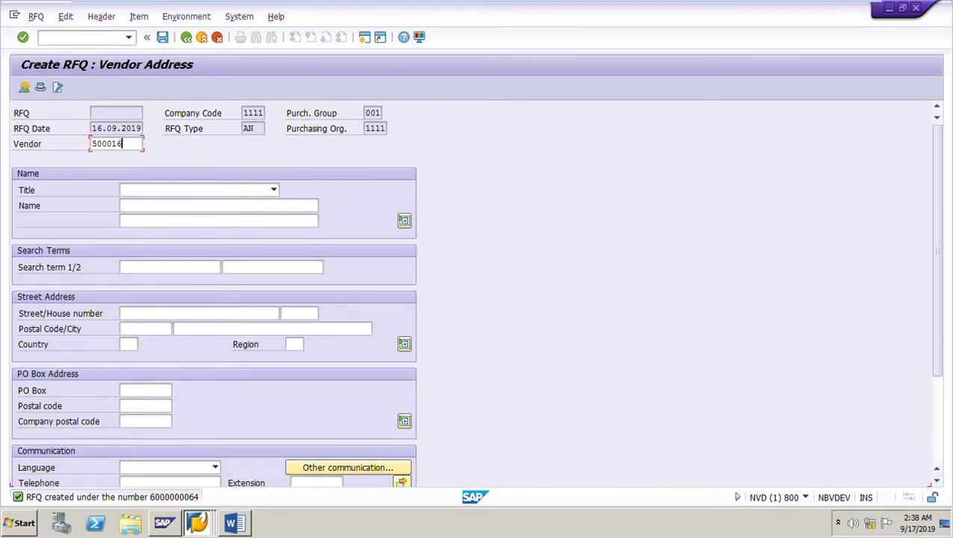
key(Return)
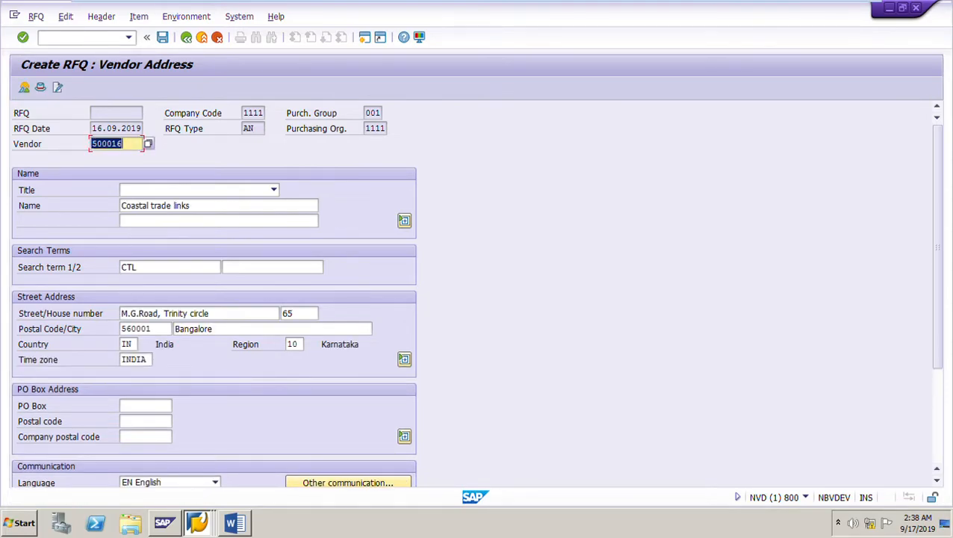
click(162, 36)
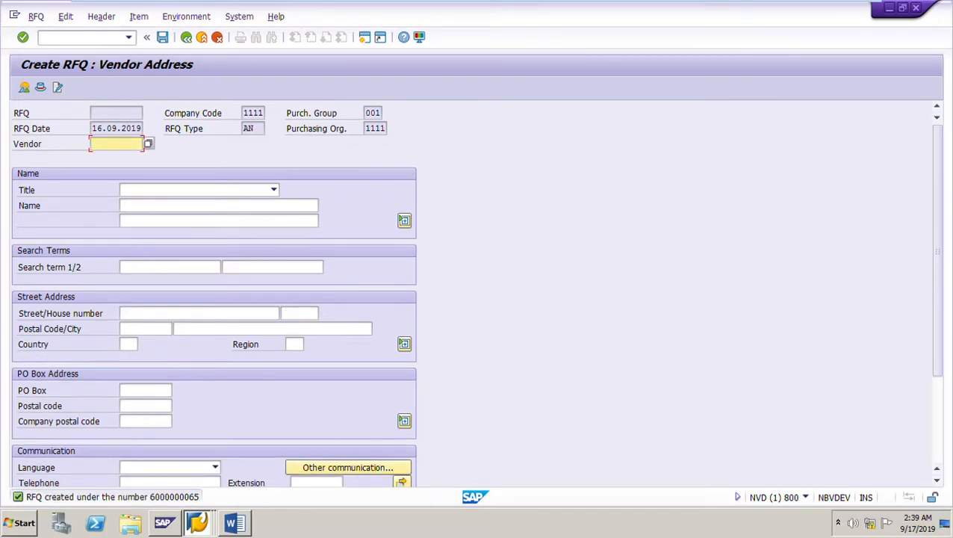
Step: Switch to Word, update the RFQ number noted for the second vendor and highlight that vendor's instructions
key(alt+Tab)
click(483, 348)
key(BackSpace)
key(BackSpace)
text(65)
click(401, 311)
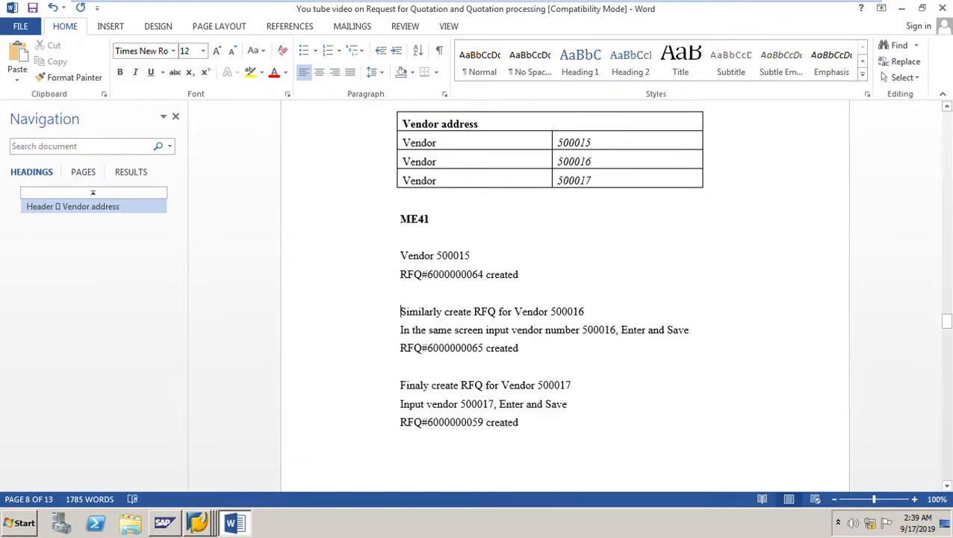
drag(401, 312, 521, 348)
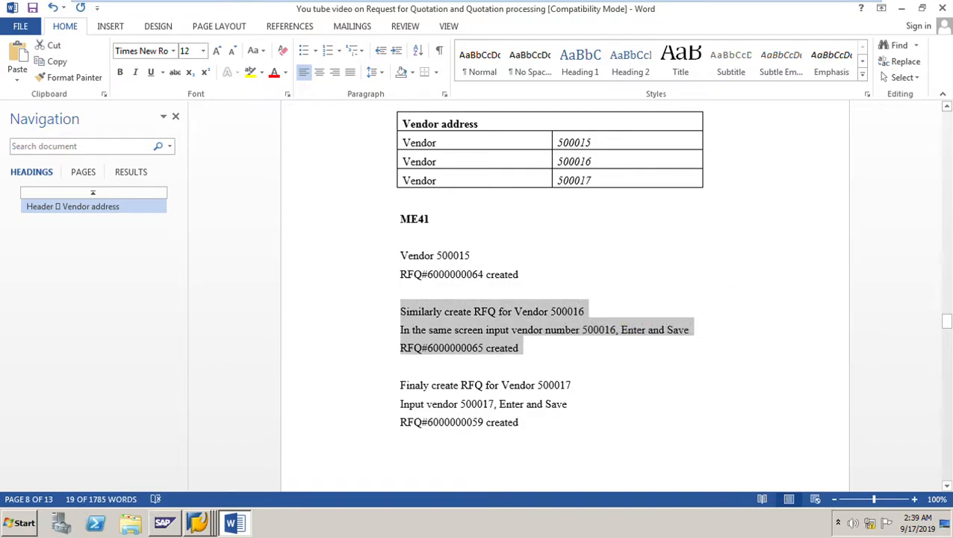
click(572, 385)
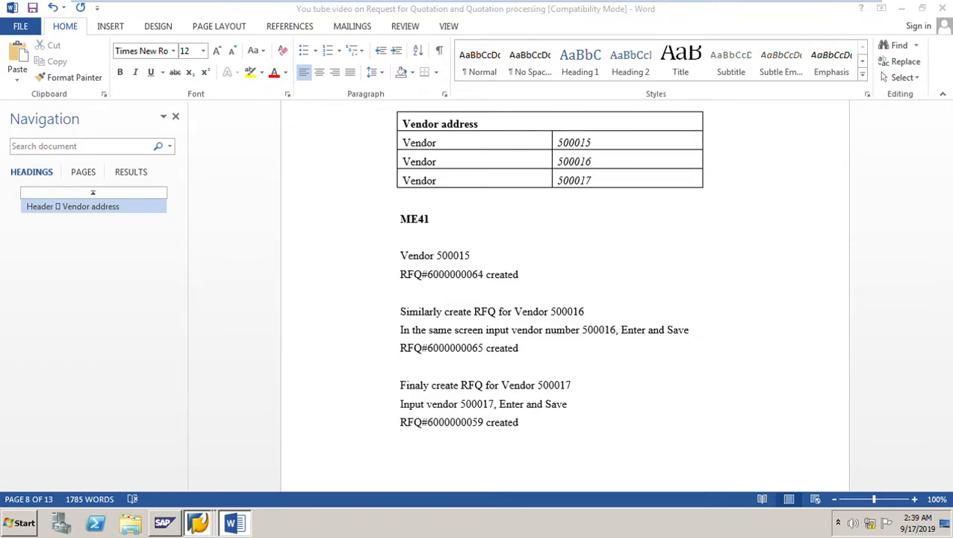
Step: Return to SAP, enter the exercise's third vendor in the RFQ's vendor address and save its RFQ
mouse_move(198, 523)
click(186, 455)
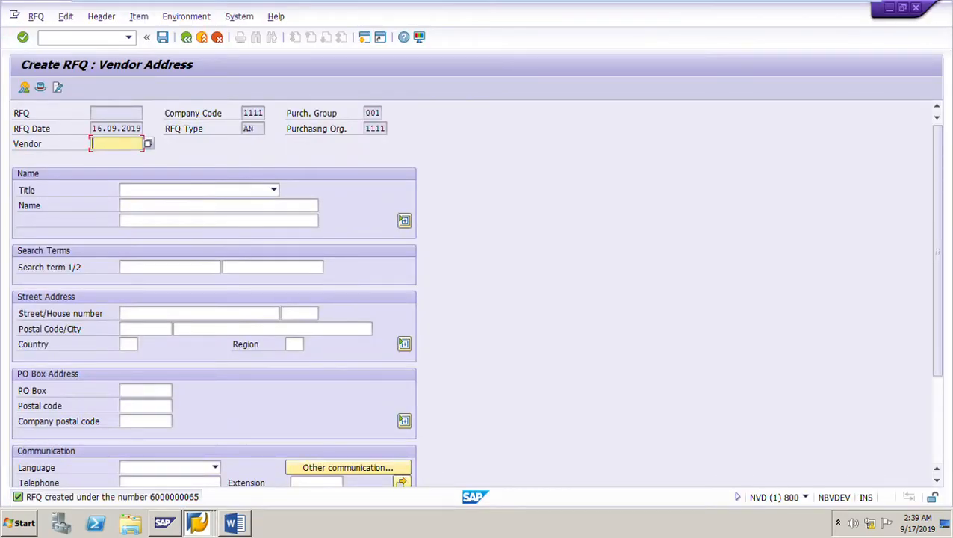
click(116, 143)
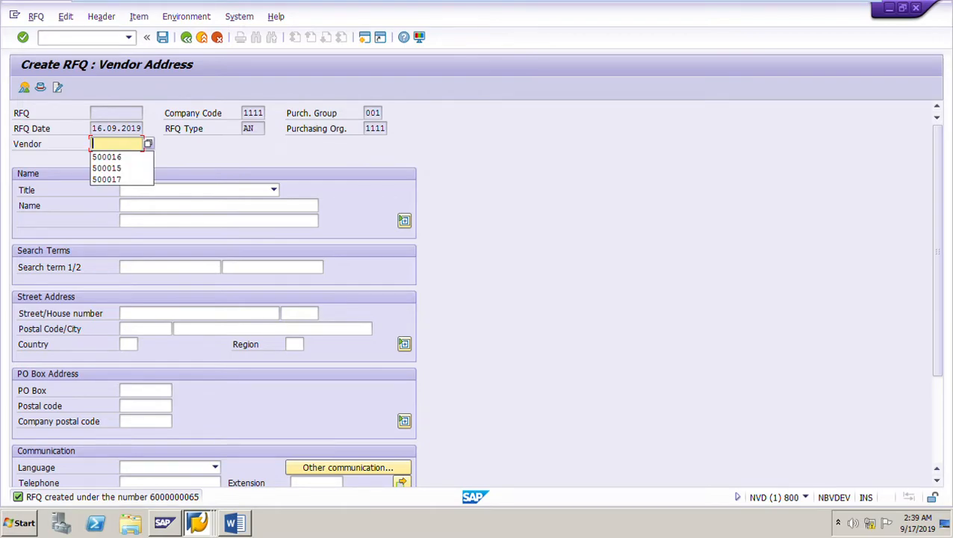
key(Return)
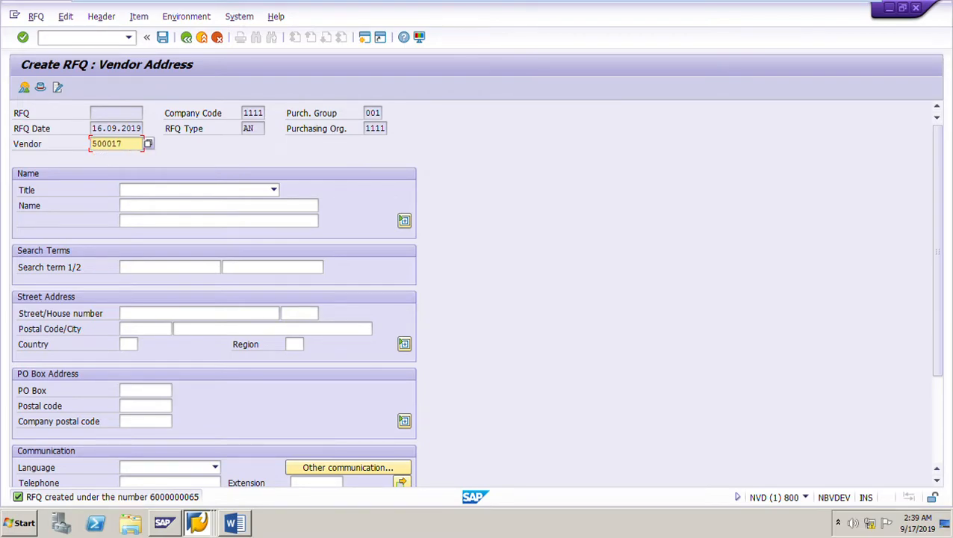
key(Return)
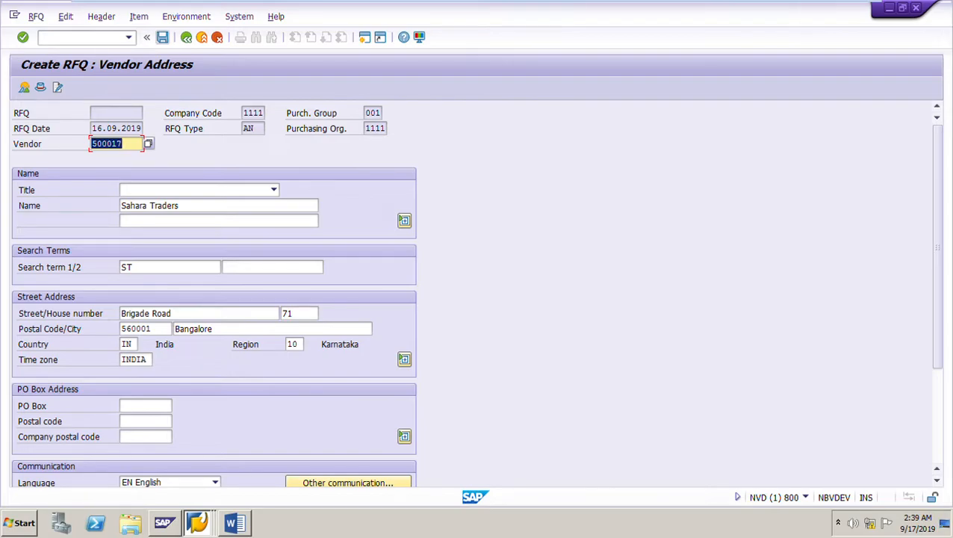
click(162, 37)
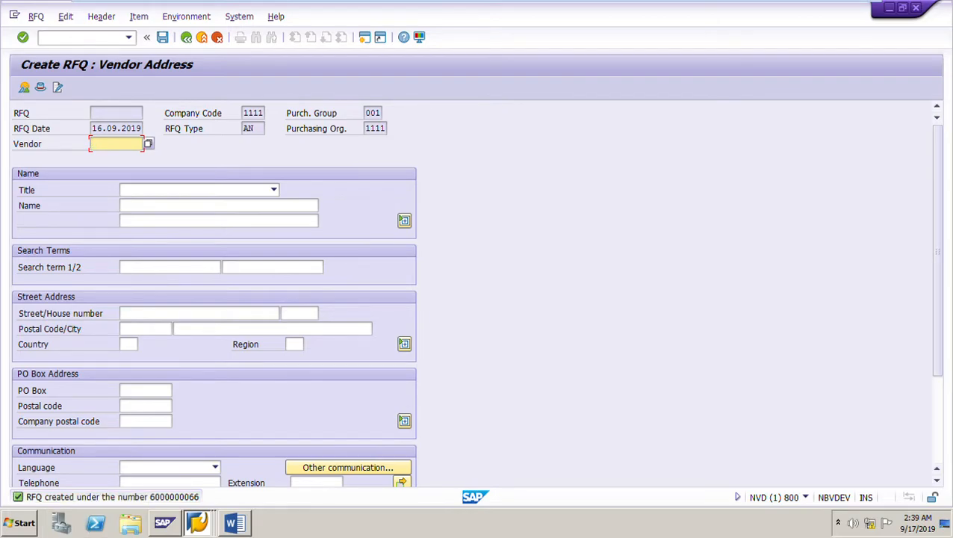
Step: Switch to Word, update the RFQ number noted for the third vendor under ME41 and save the document
key(alt+Tab)
click(483, 422)
key(BackSpace)
key(BackSpace)
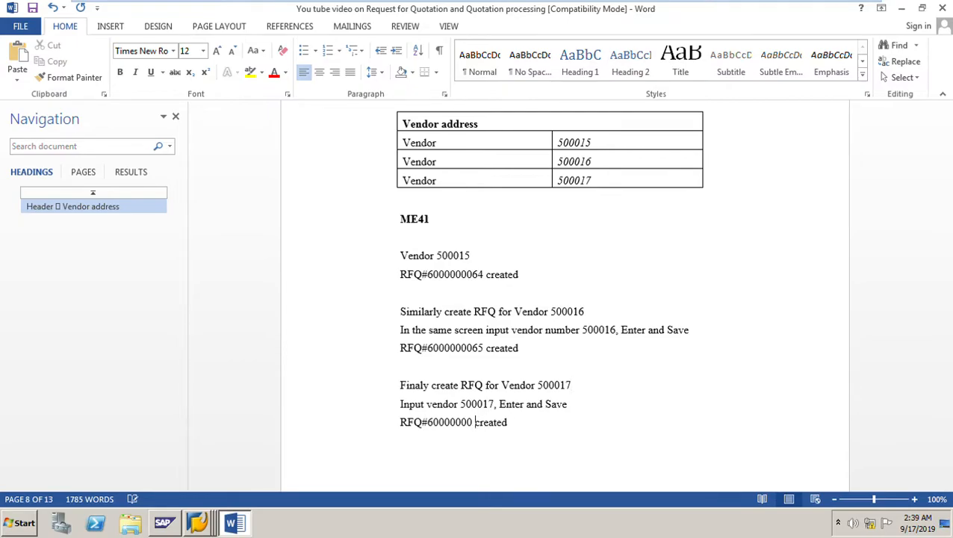
drag(400, 385, 508, 423)
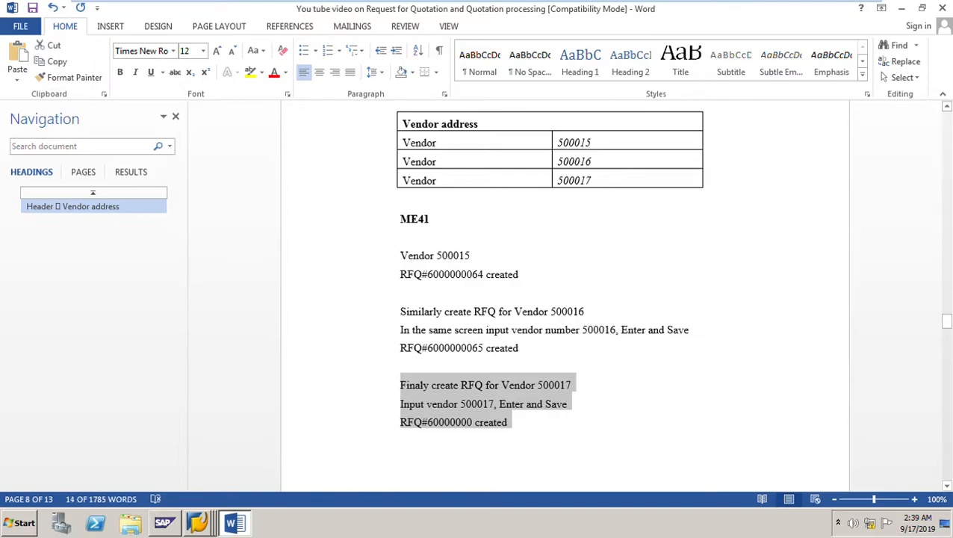
click(473, 422)
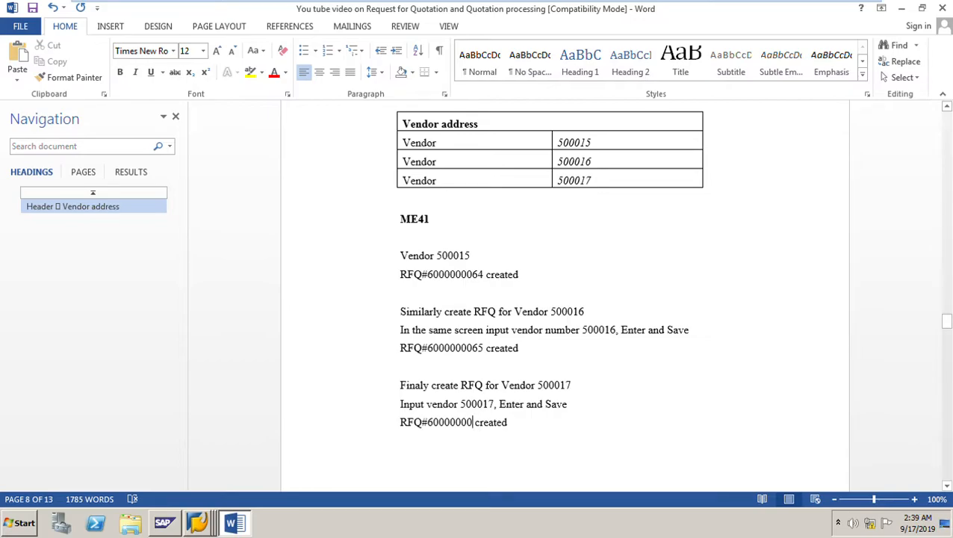
text(66)
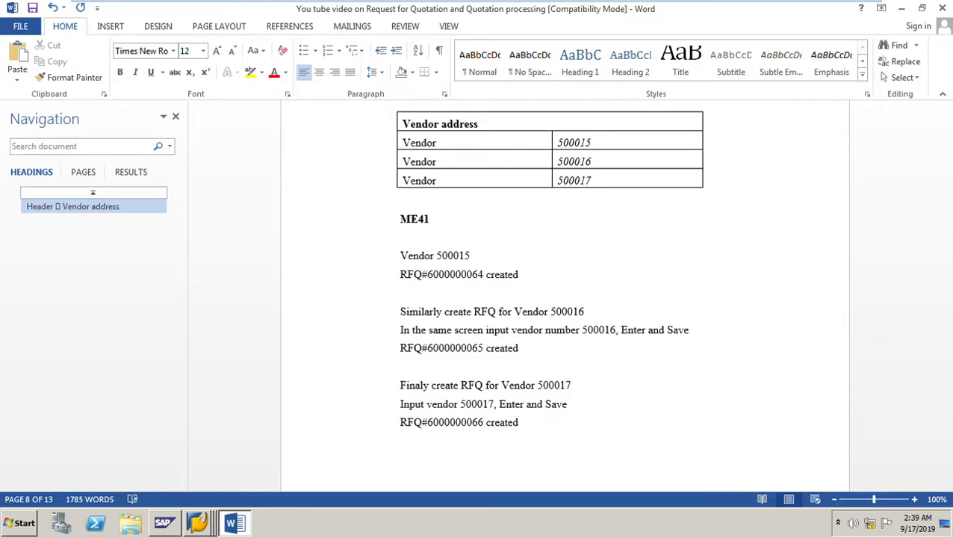
click(32, 8)
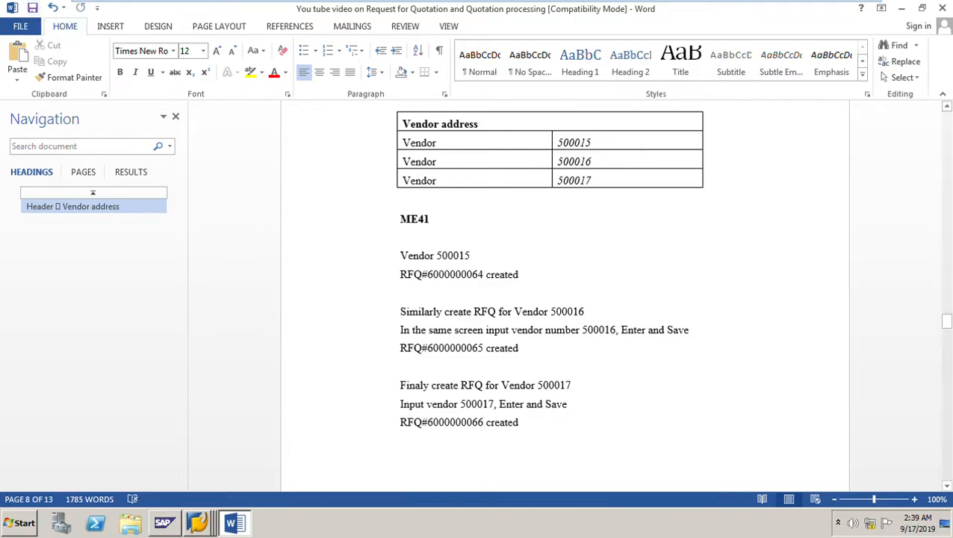
Step: Review the document's "Display and print RFQ" section, then switch to the SAP Easy Access session and start transaction ME9A
scroll(565, 298, down, 15)
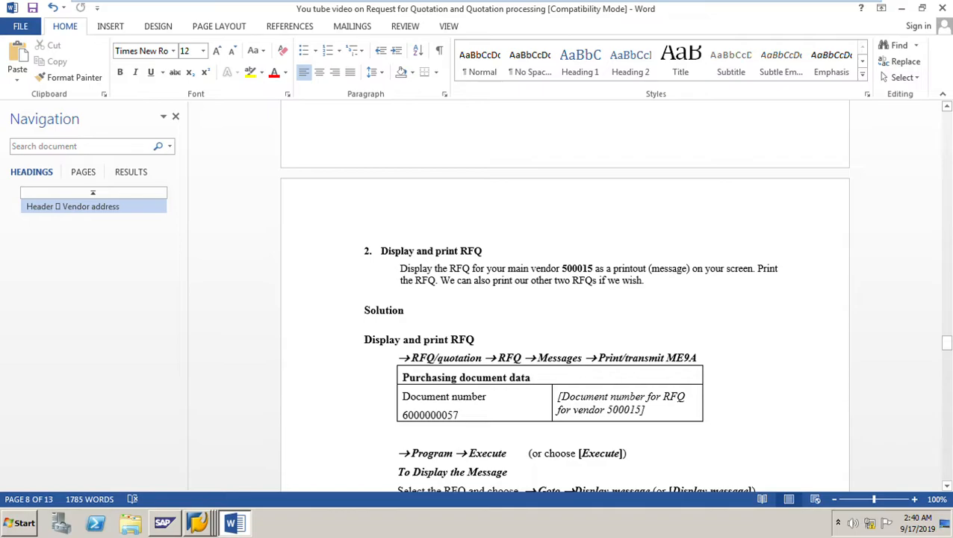
scroll(550, 321, down, 3)
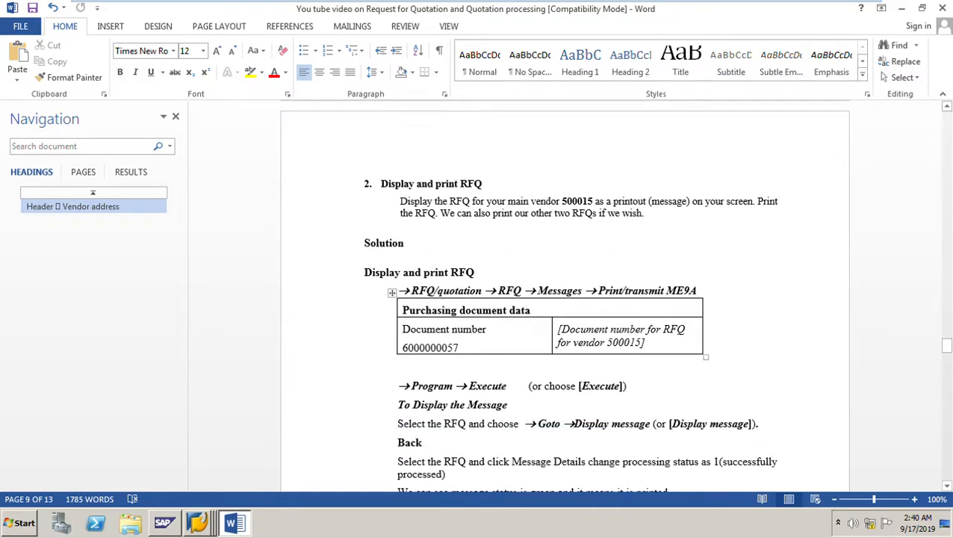
scroll(550, 321, down, 3)
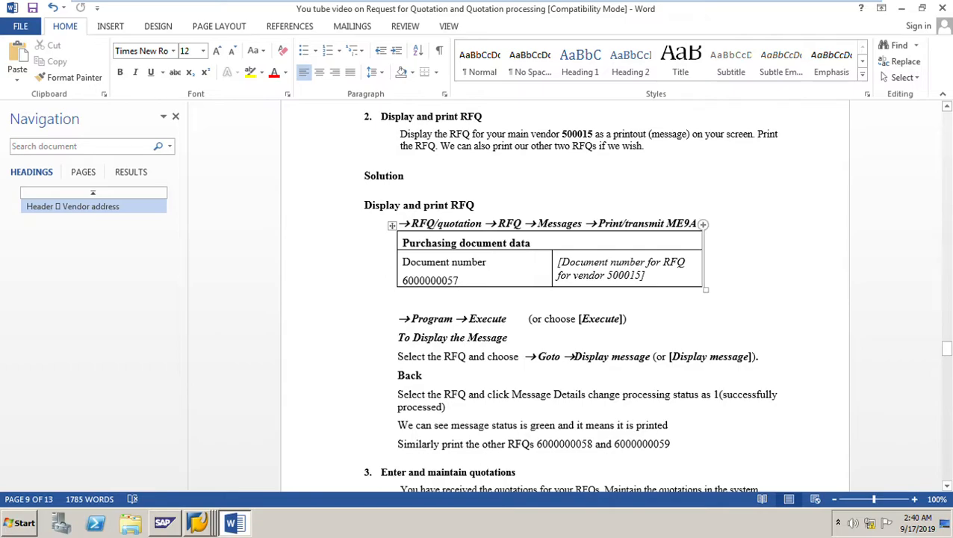
click(197, 522)
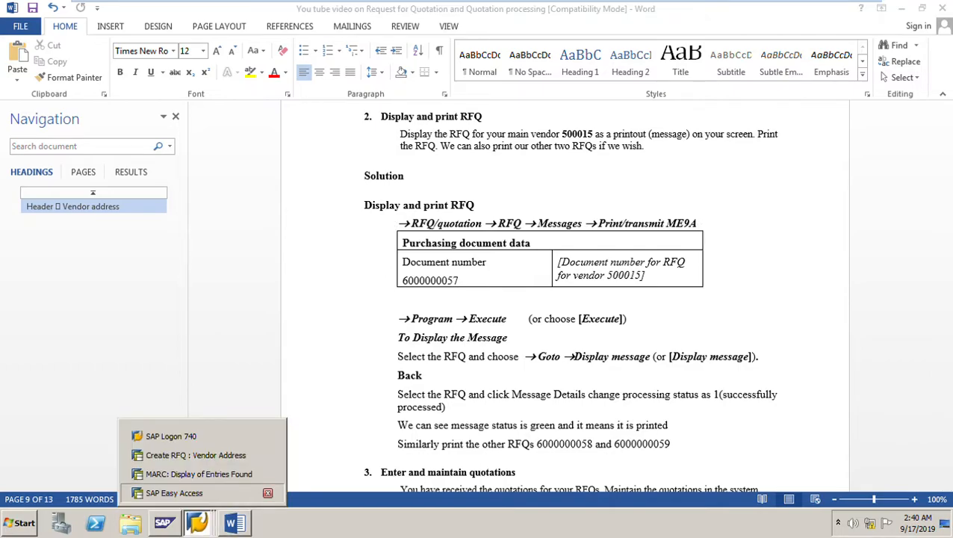
click(262, 491)
text(ME)
key(BackSpace)
key(BackSpace)
text(A)
key(BackSpace)
text(ME9A)
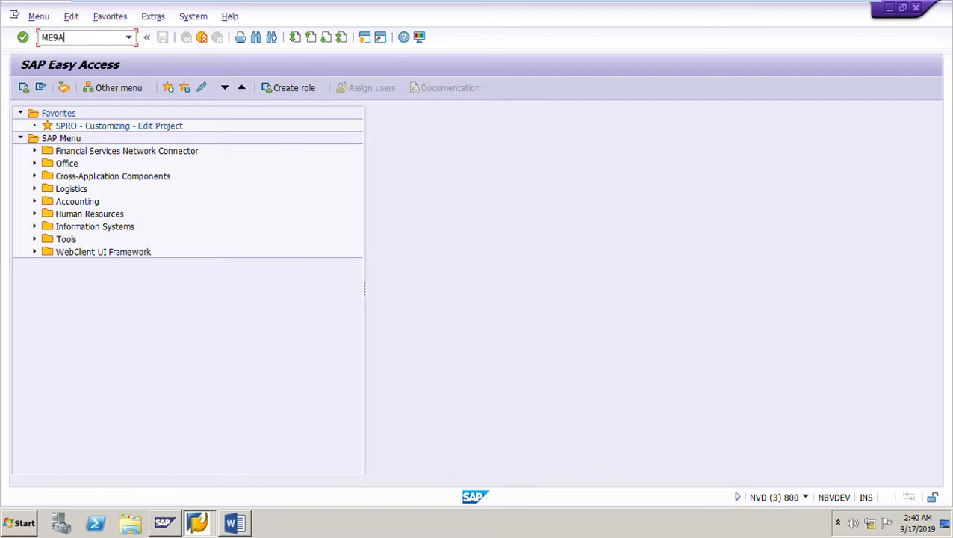
key(Return)
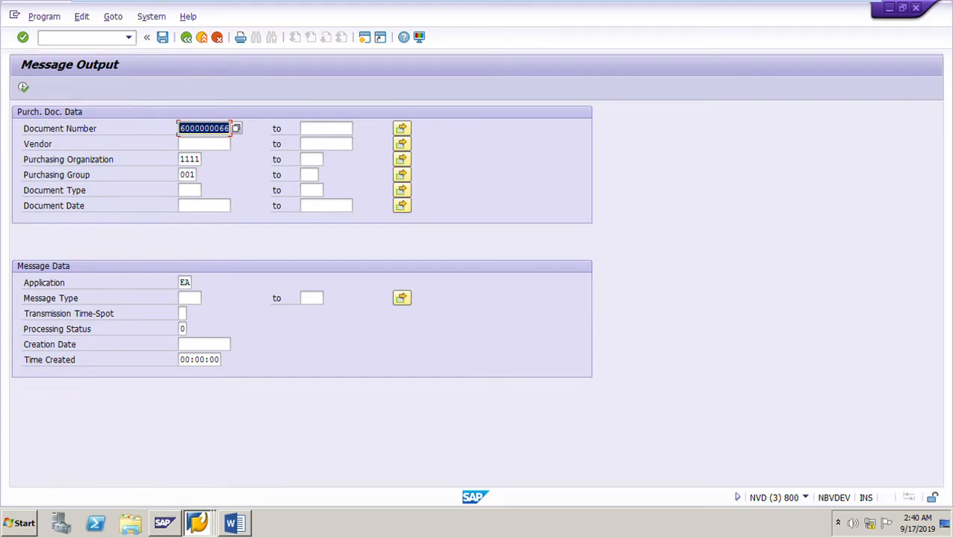
Step: Check the RFQ numbers noted under ME41 in Word and return to SAP's Message Output screen
click(232, 522)
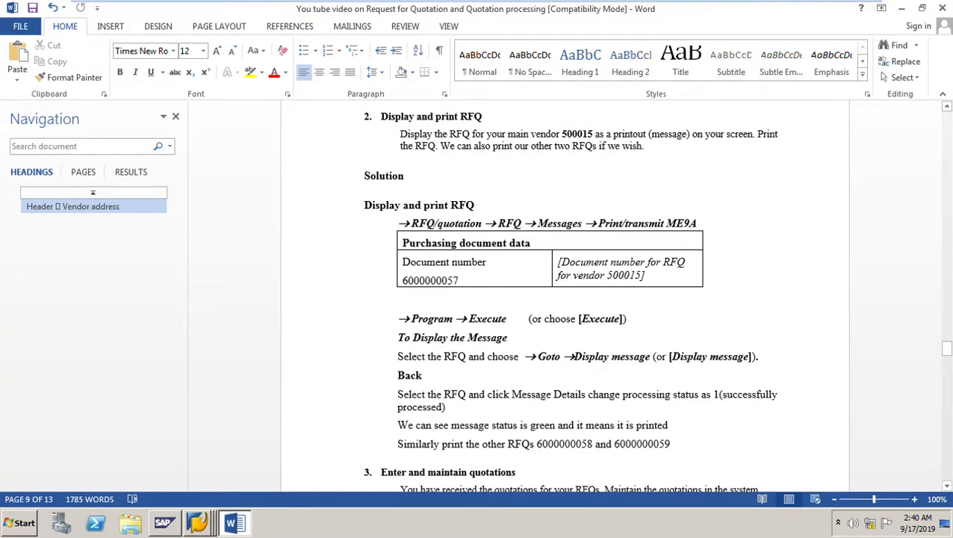
scroll(565, 299, up, 10)
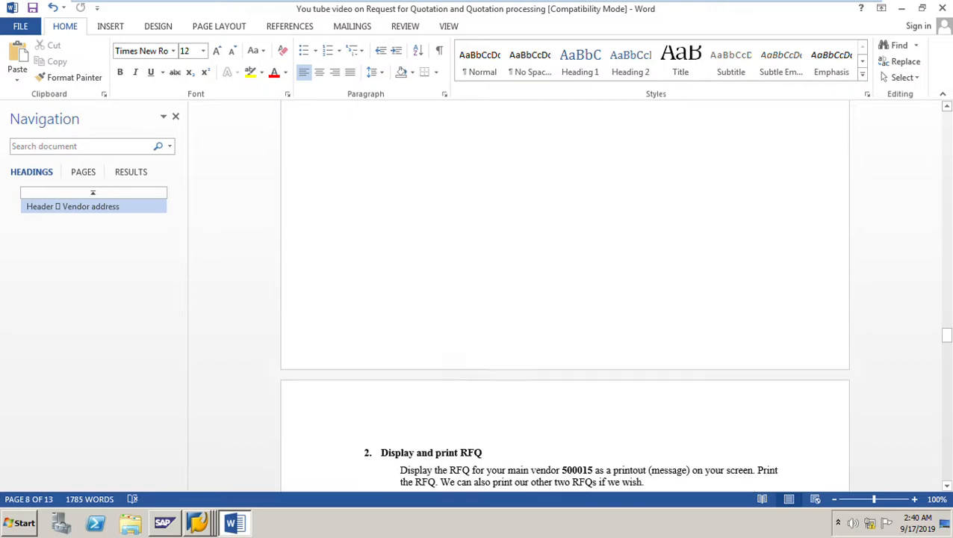
scroll(565, 298, up, 3)
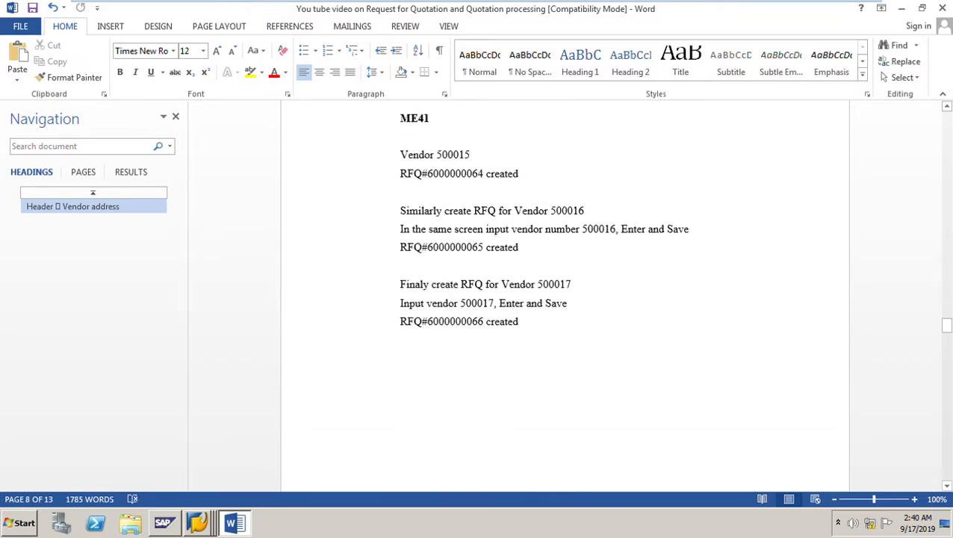
scroll(565, 299, down, 4)
click(198, 522)
click(173, 493)
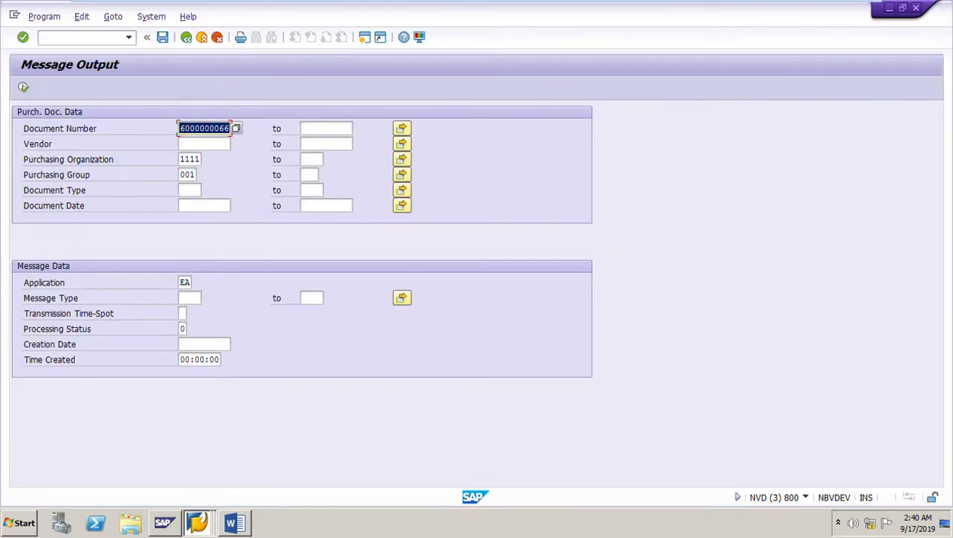
Step: Try to run the message output for the third vendor's RFQ with processing status 0
click(129, 37)
click(128, 38)
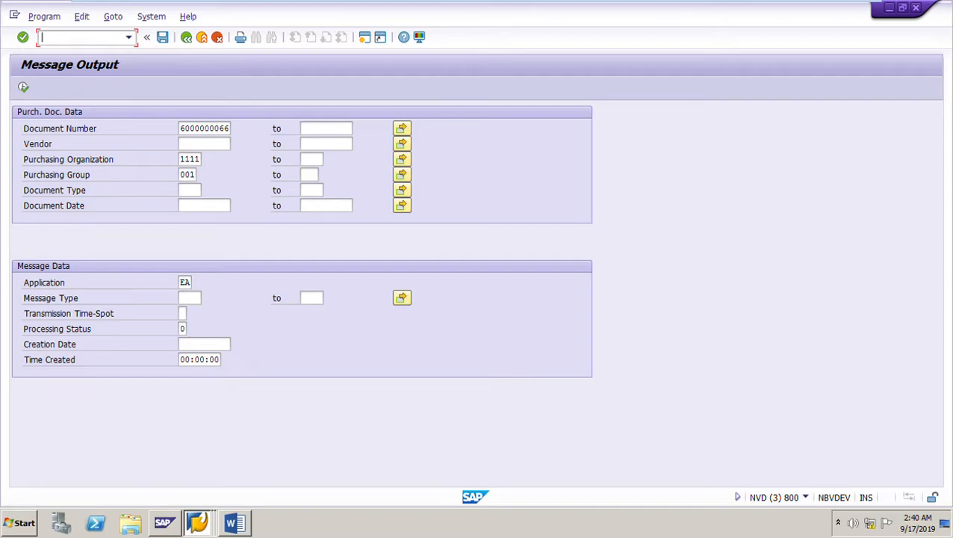
click(23, 88)
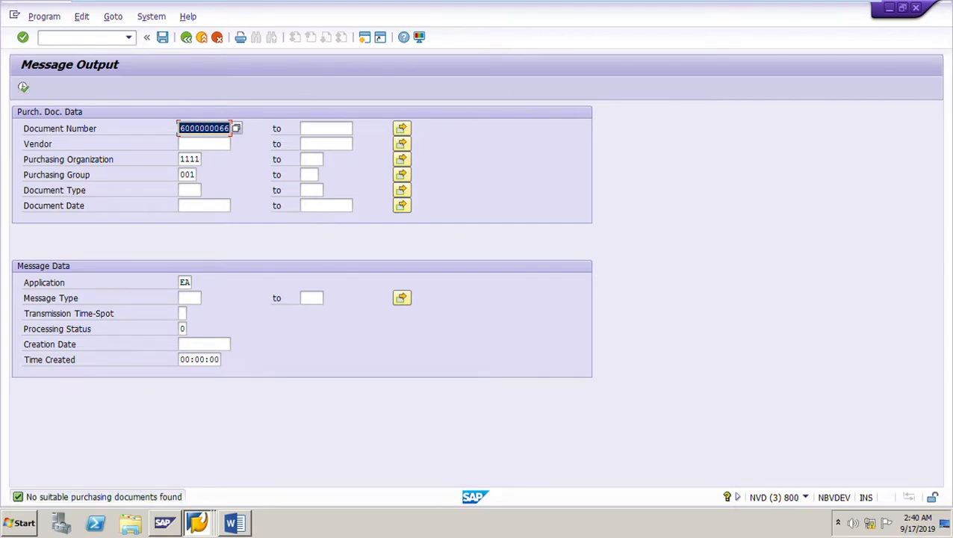
Step: Set the message processing status to 1 (Successfully processed) and run the message output for the third vendor's RFQ
click(181, 328)
click(192, 329)
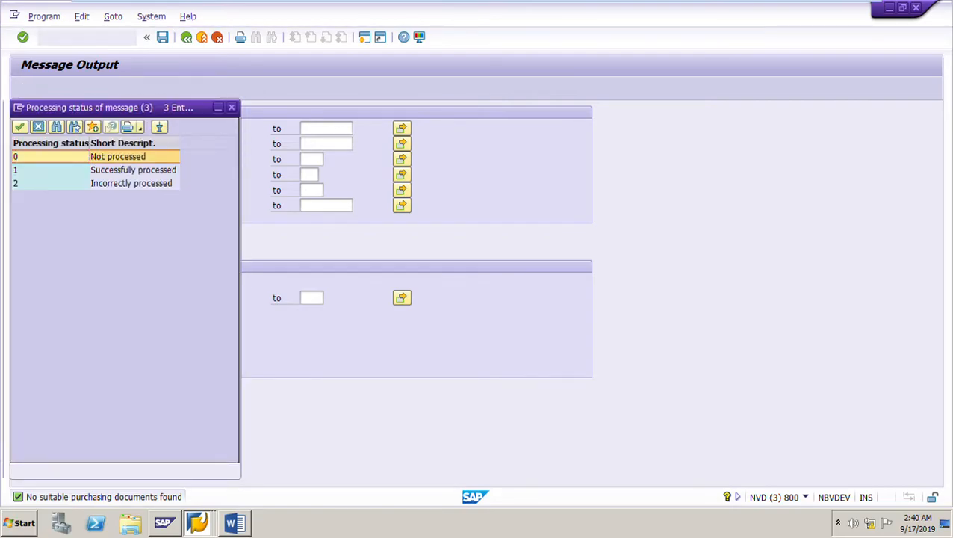
key(Down)
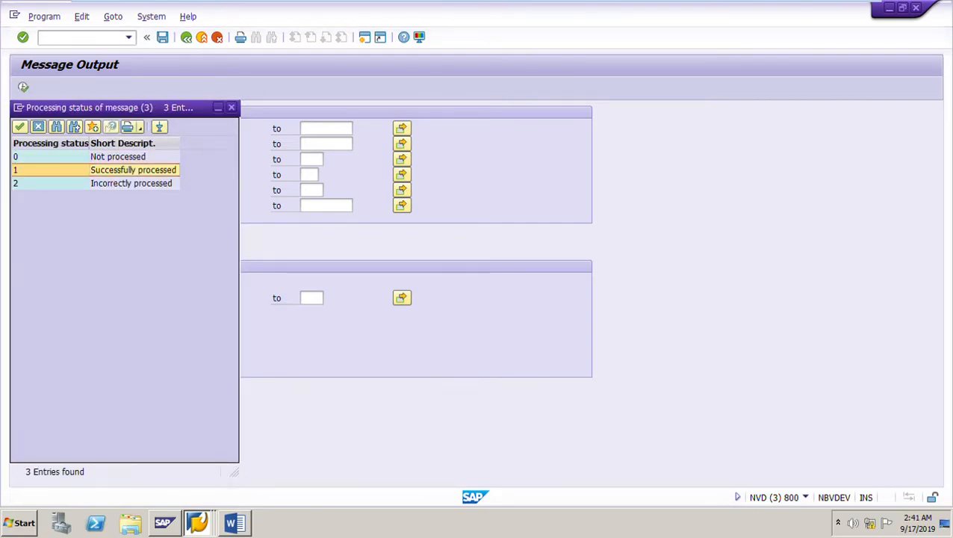
key(Return)
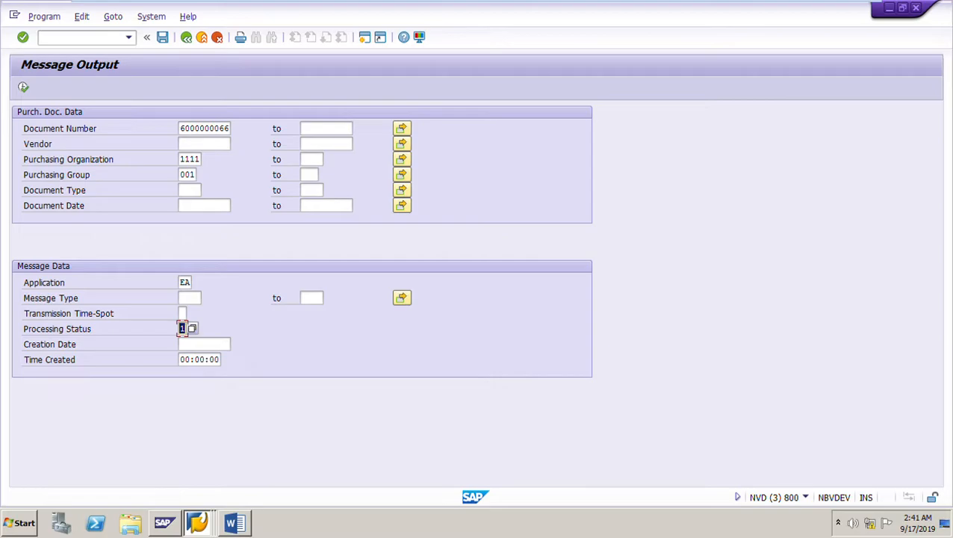
key(F8)
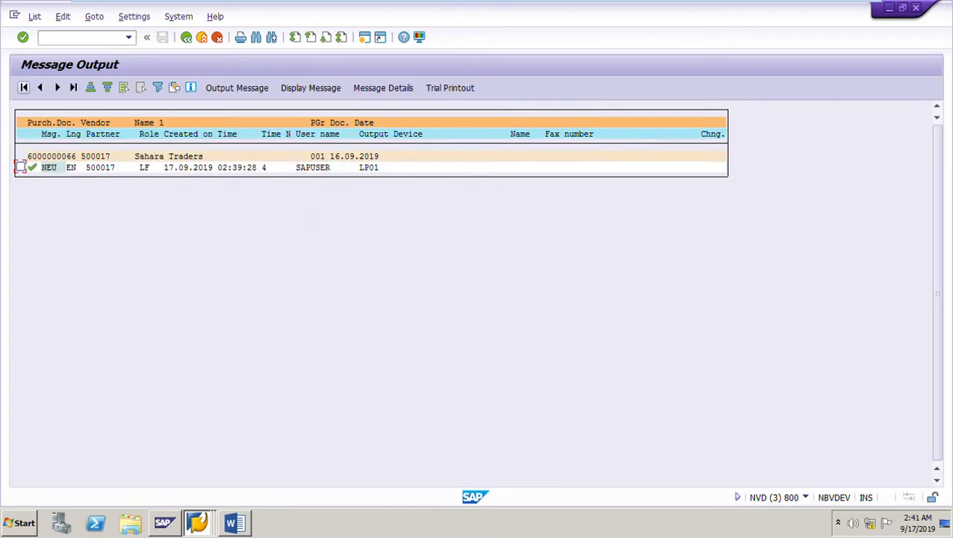
Step: Display the message of the third vendor's RFQ, read through its print preview and return to the message list
click(20, 167)
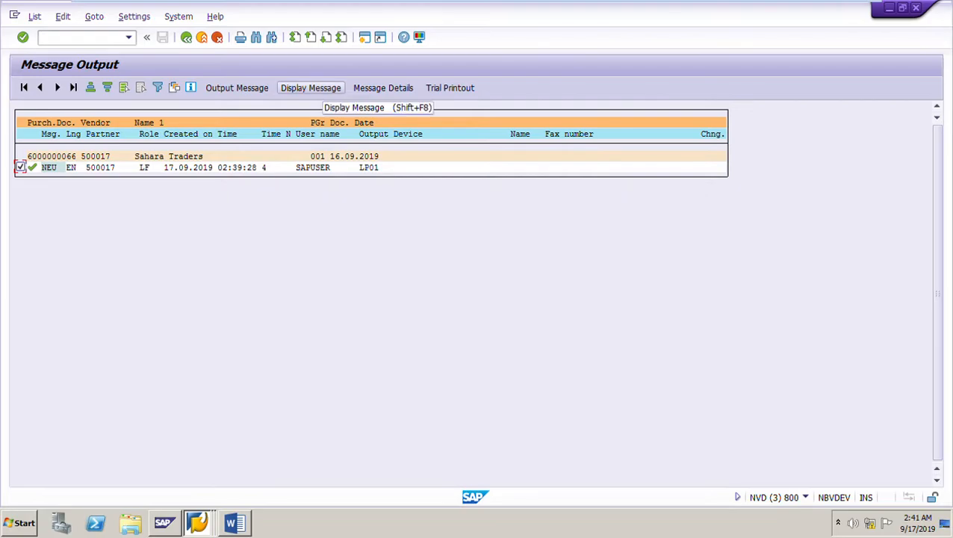
click(311, 87)
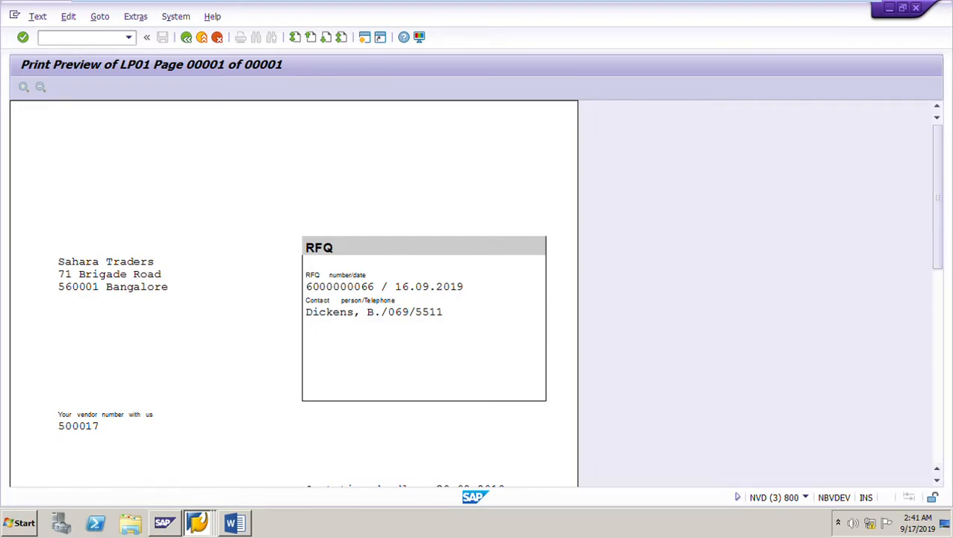
drag(938, 197, 937, 339)
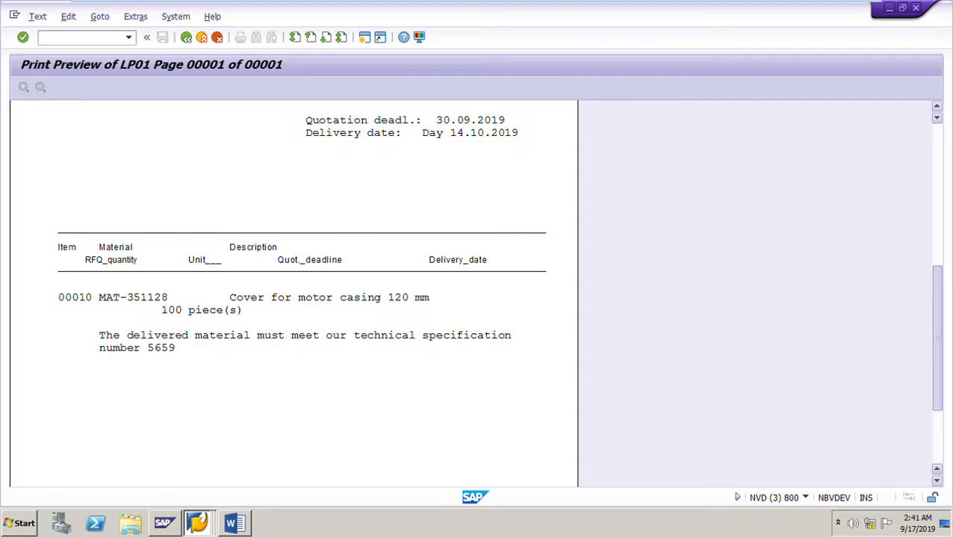
drag(937, 339, 938, 196)
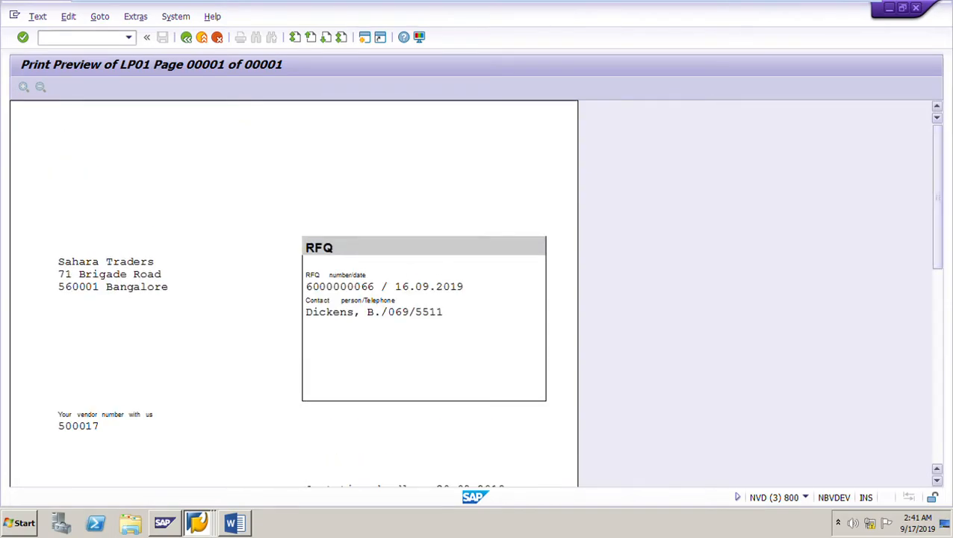
click(186, 36)
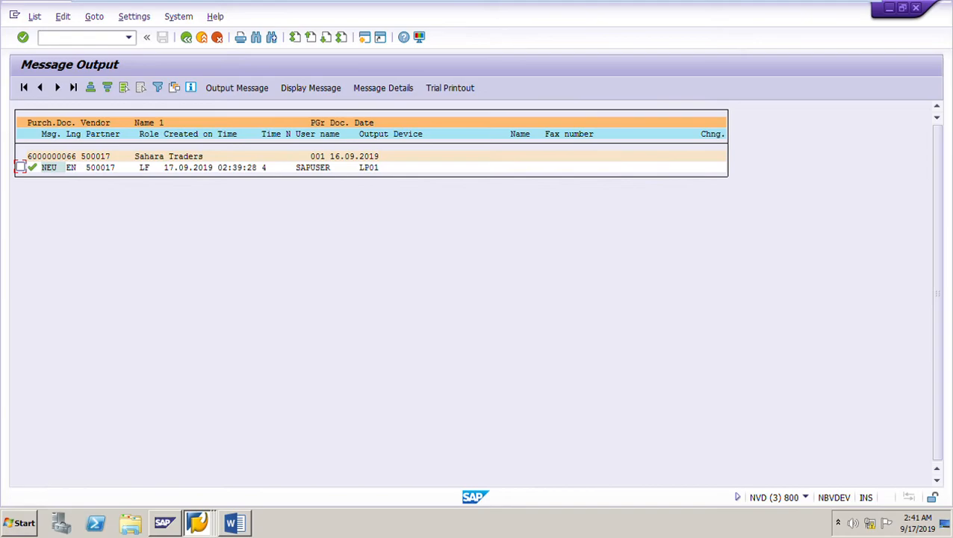
Step: View the message details of the third vendor's RFQ, then go back to the Message Output selection screen
click(21, 166)
click(383, 87)
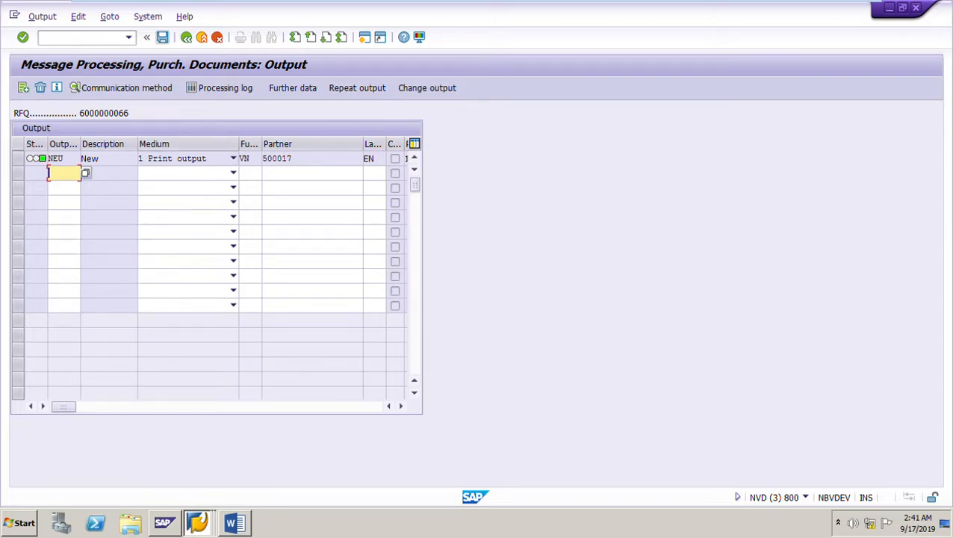
click(187, 39)
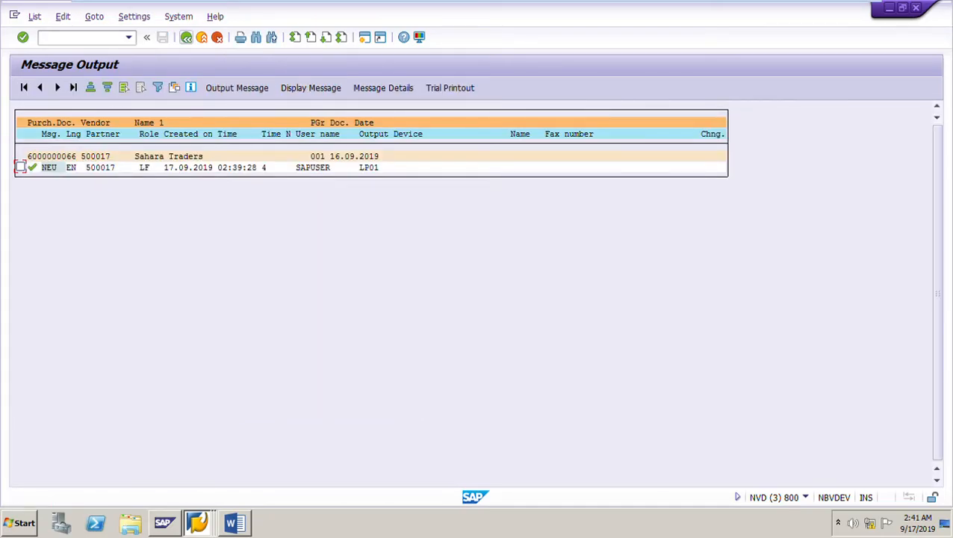
click(187, 38)
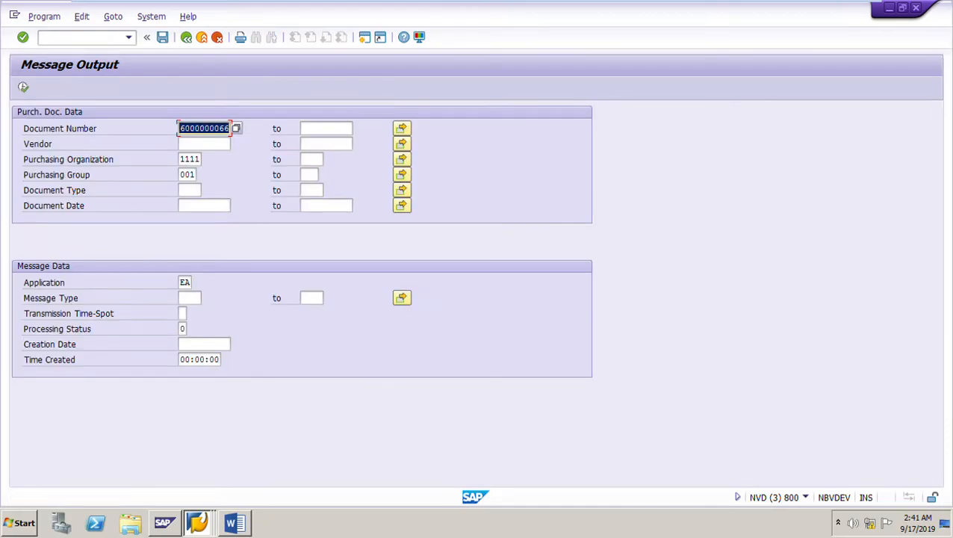
Step: Switch to the Word exercise document, close the Navigation pane and go to section 3, Enter and maintain quotations
key(alt+Tab)
scroll(564, 298, up, 6)
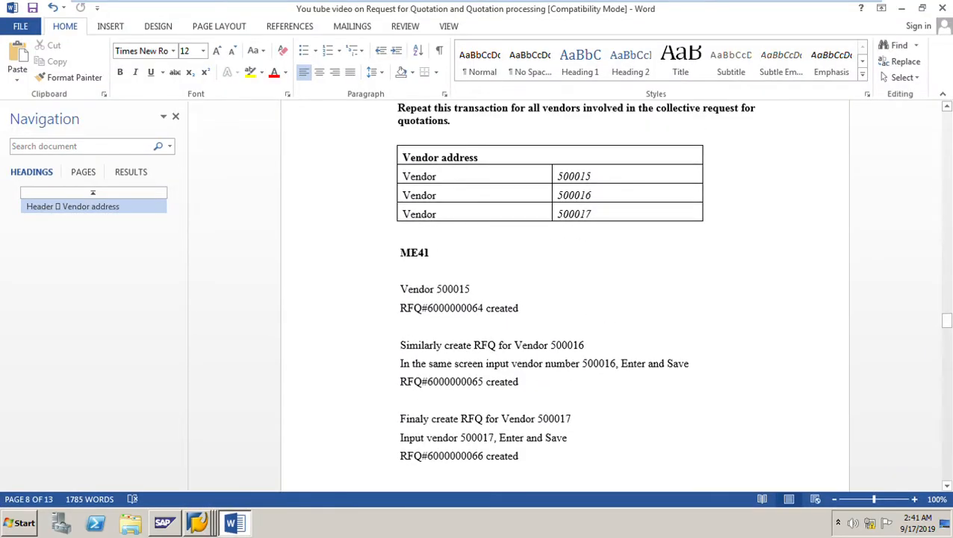
scroll(565, 299, down, 10)
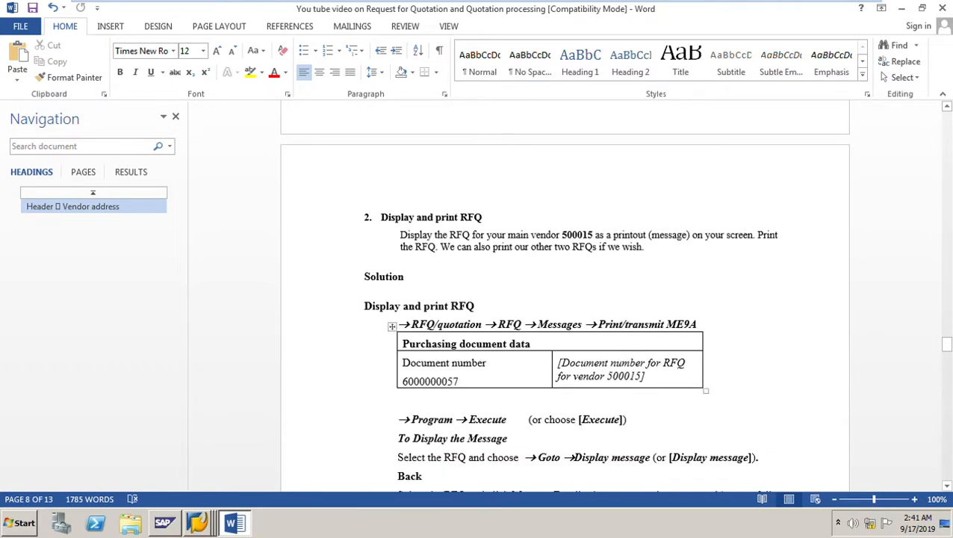
click(176, 116)
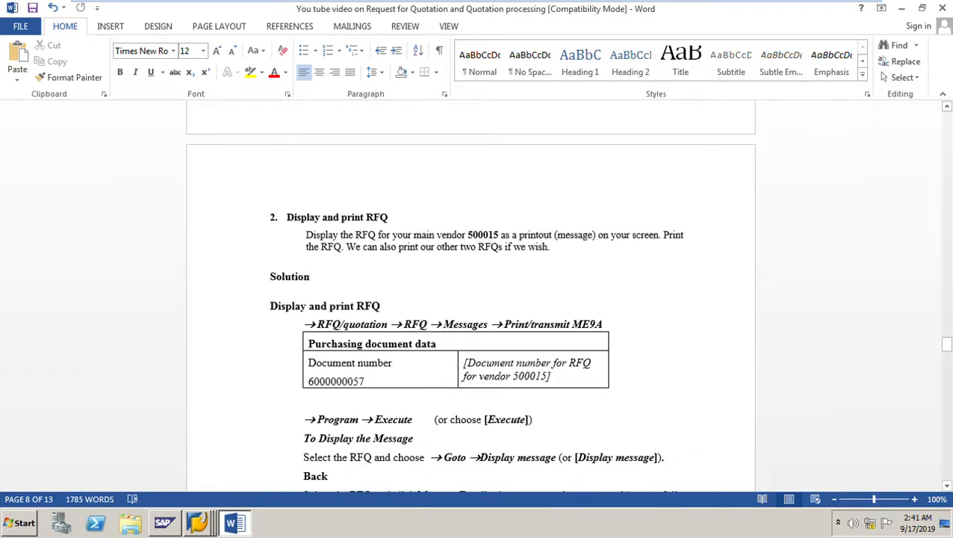
scroll(565, 298, down, 3)
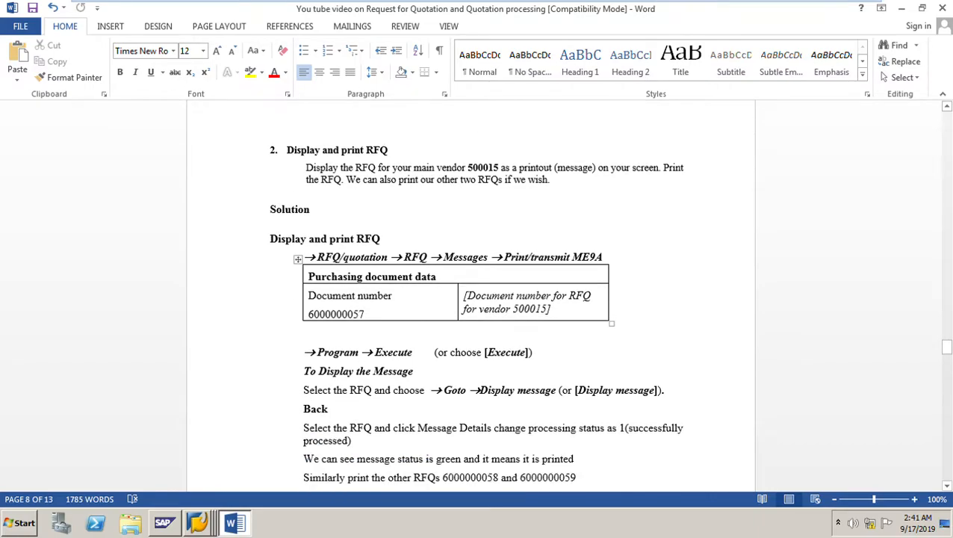
scroll(478, 299, down, 6)
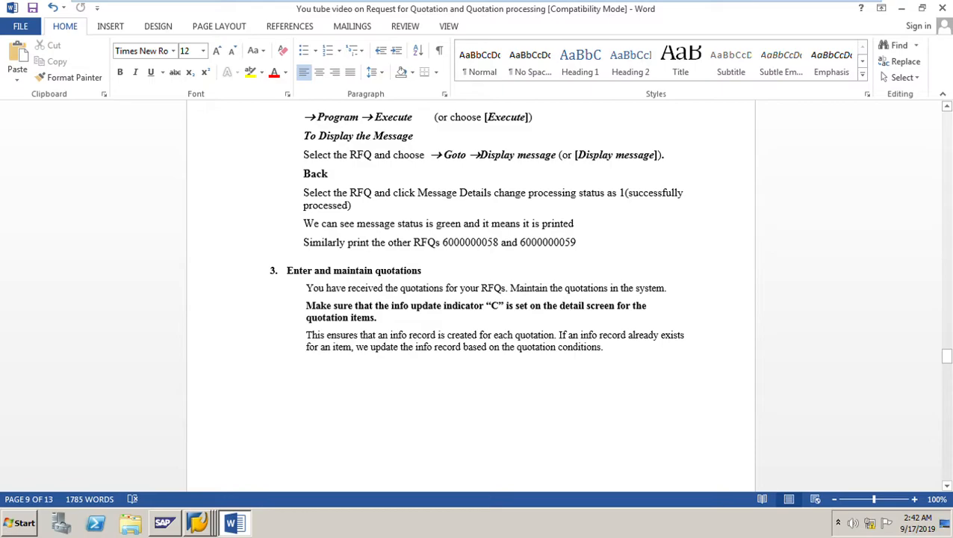
Step: Read the Enter and maintain quotations task, including the note on info update indicator C
drag(288, 271, 442, 287)
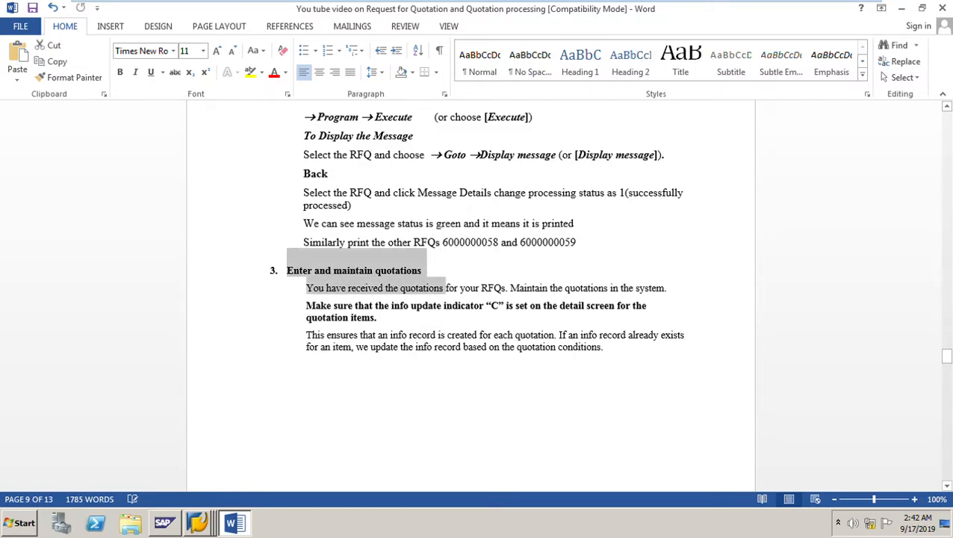
click(441, 359)
drag(307, 288, 443, 358)
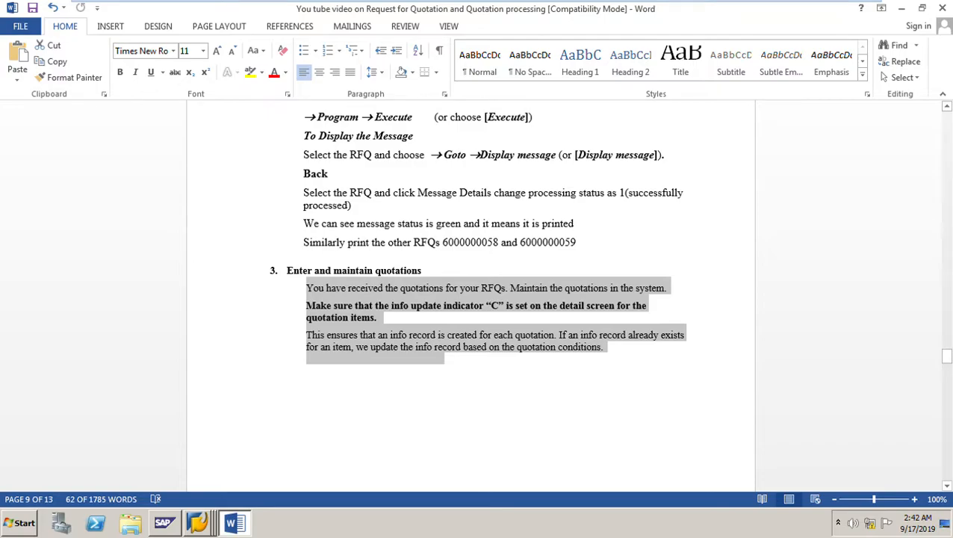
click(439, 357)
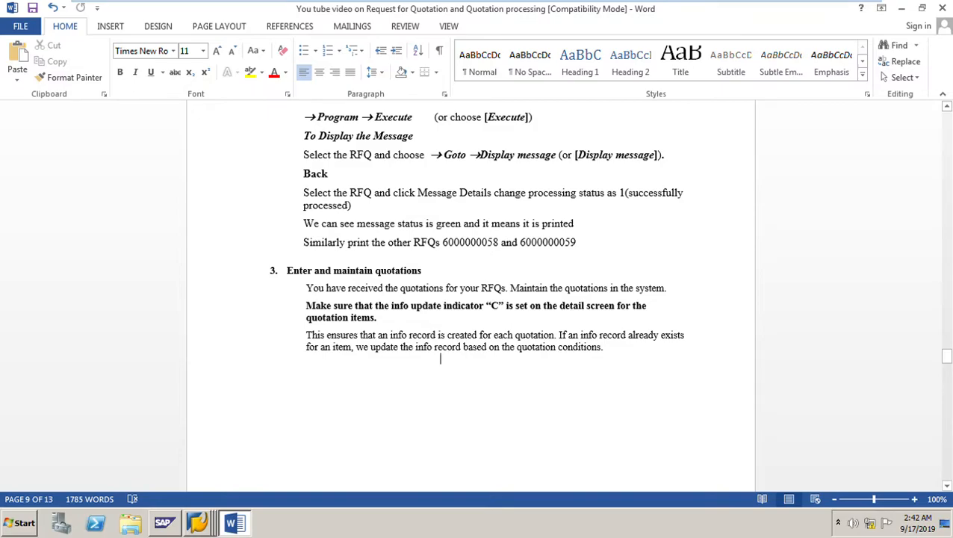
scroll(470, 299, down, 10)
scroll(471, 298, down, 3)
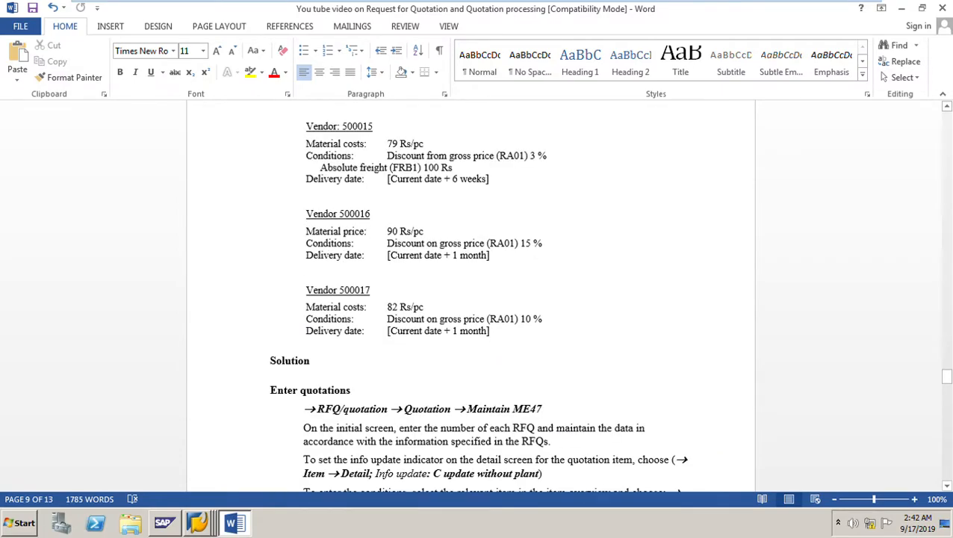
Step: Examine the material price, conditions and delivery date given for each of the three vendors' quotations
scroll(470, 299, up, 3)
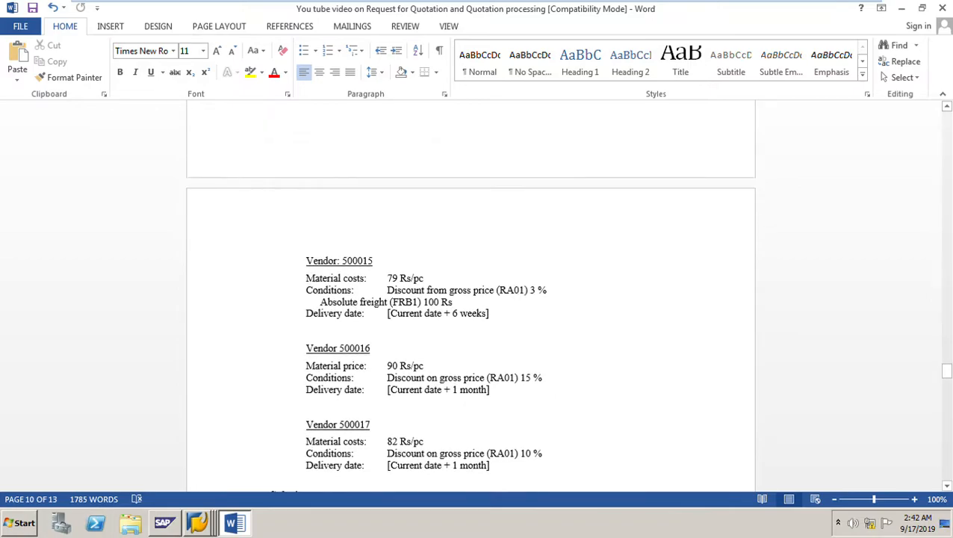
scroll(470, 299, down, 2)
drag(306, 194, 489, 246)
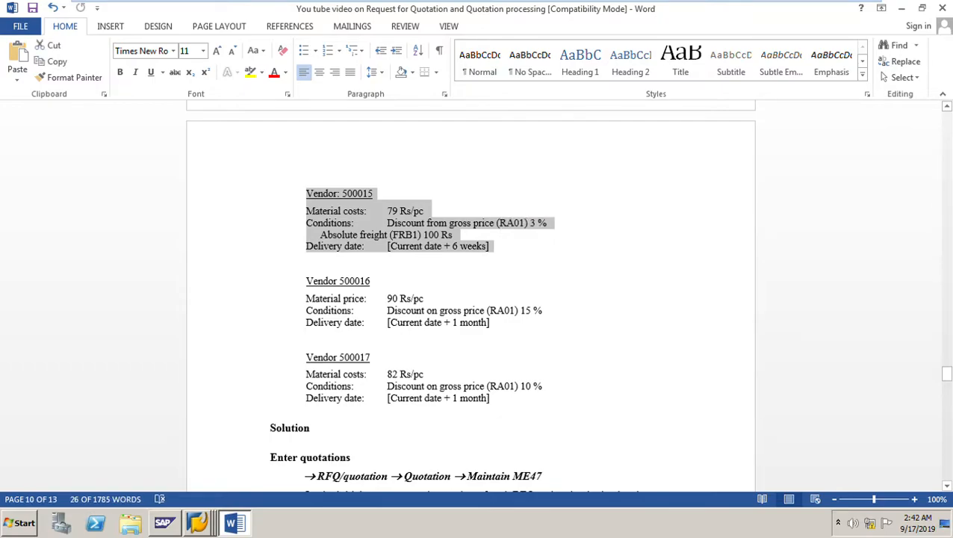
click(486, 246)
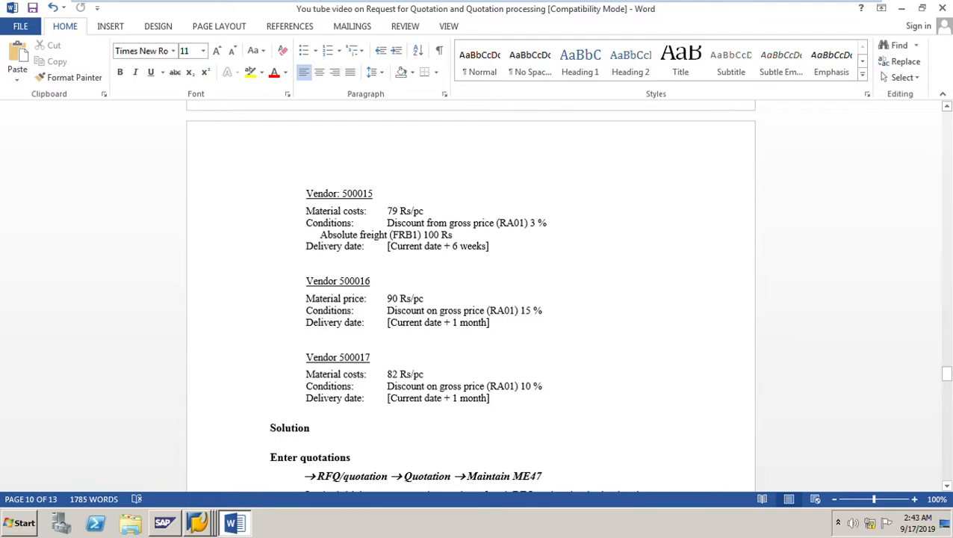
click(307, 247)
drag(306, 246, 492, 246)
click(307, 194)
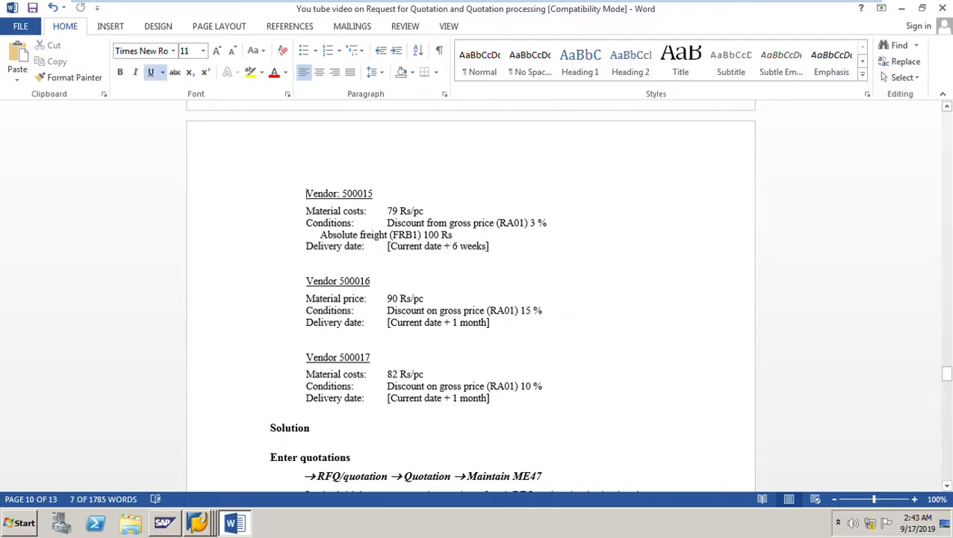
key(shift+Down)
key(shift+Down)
key(shift+Down)
key(shift+Down)
key(shift+Down)
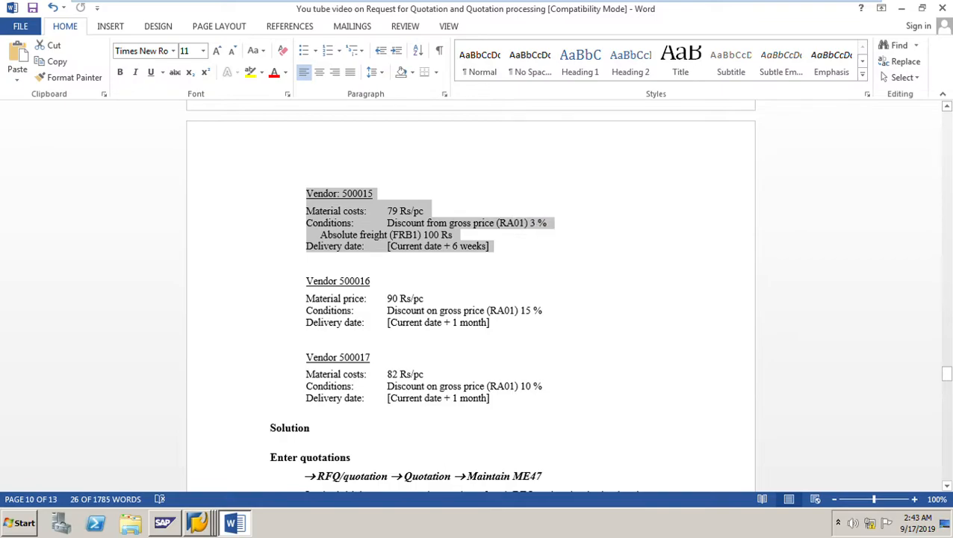
click(386, 298)
drag(306, 281, 489, 322)
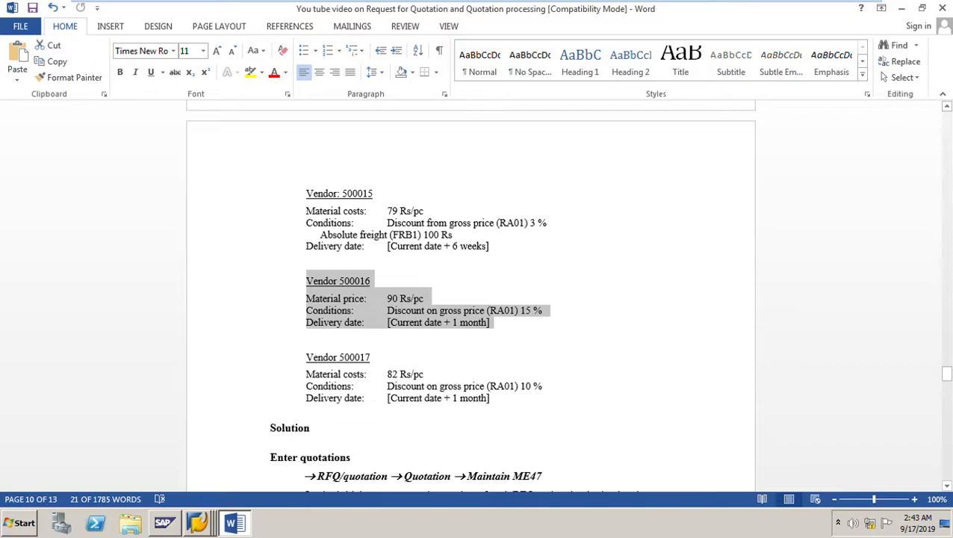
click(306, 340)
drag(306, 357, 491, 398)
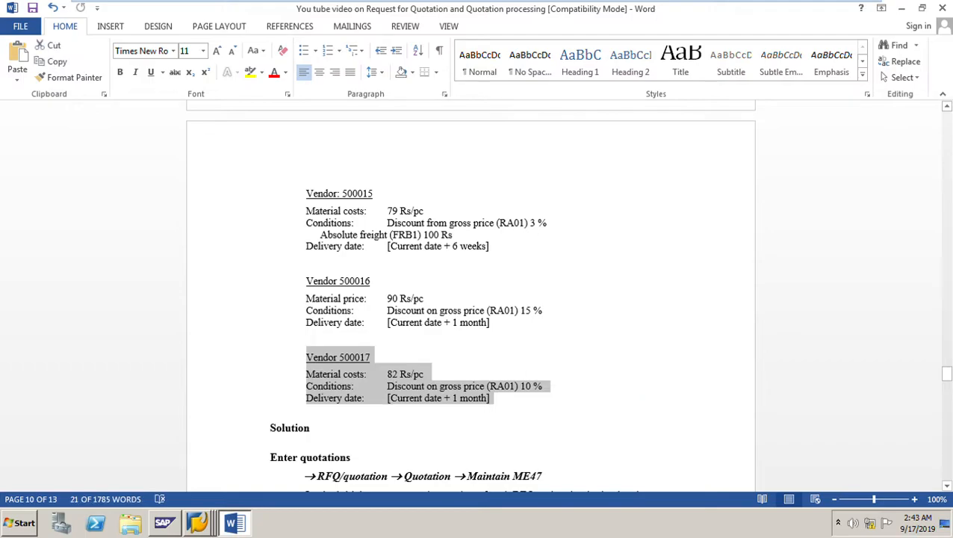
Step: Find the transaction under Enter quotations, switch to the SAP Create RFQ session, leave it and start transaction ME47
scroll(471, 298, down, 5)
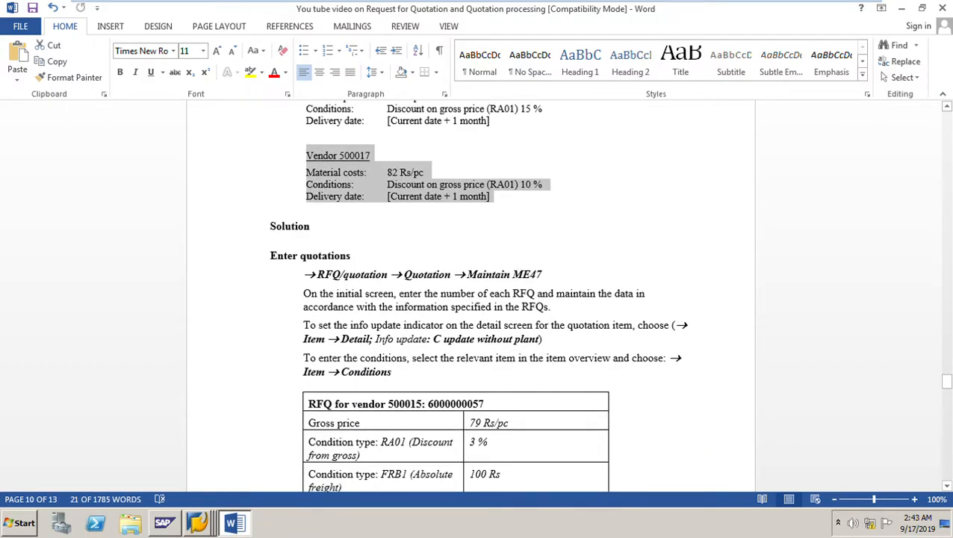
scroll(470, 298, down, 3)
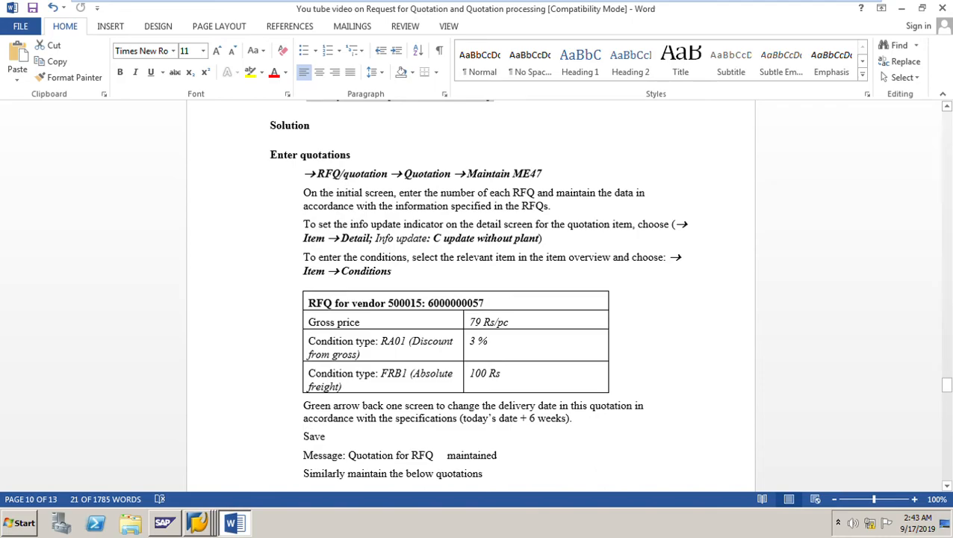
drag(546, 173, 303, 173)
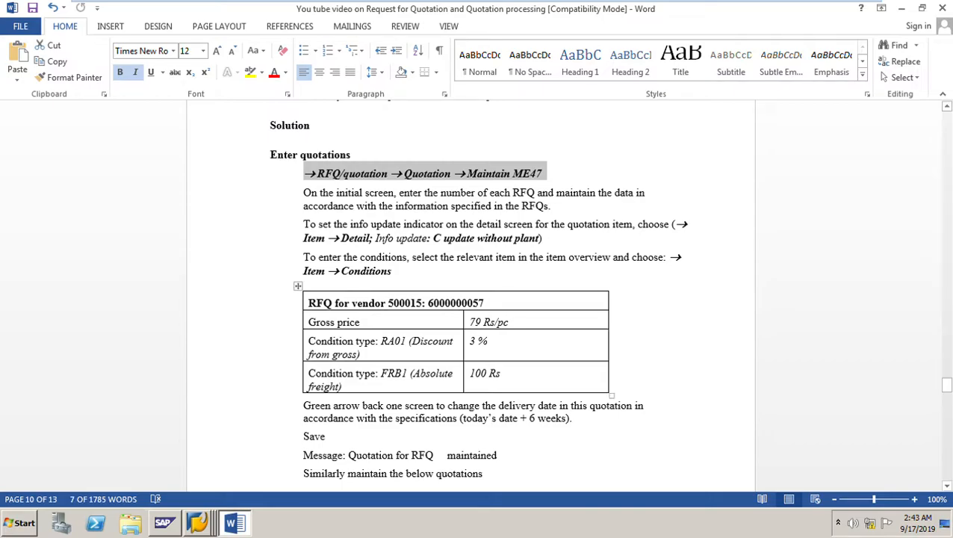
click(198, 523)
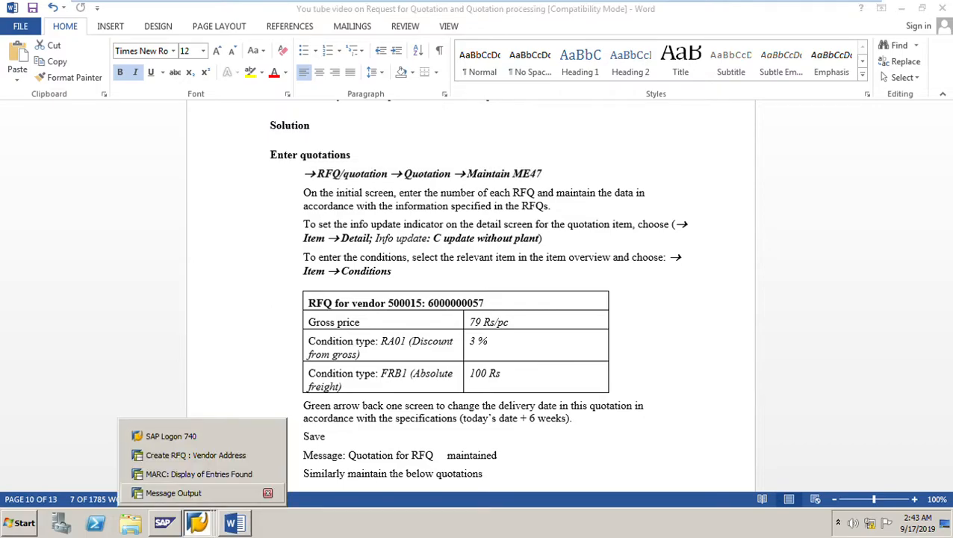
click(196, 455)
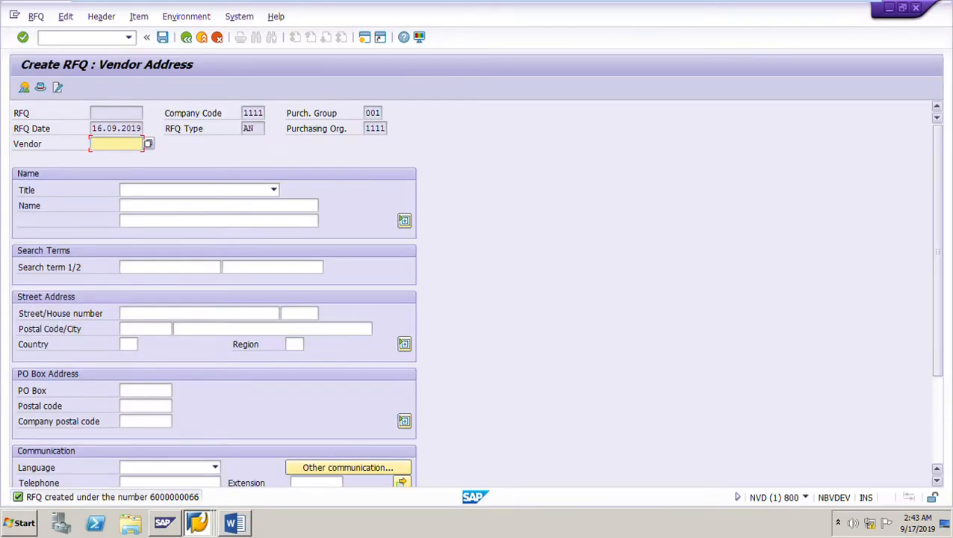
click(186, 38)
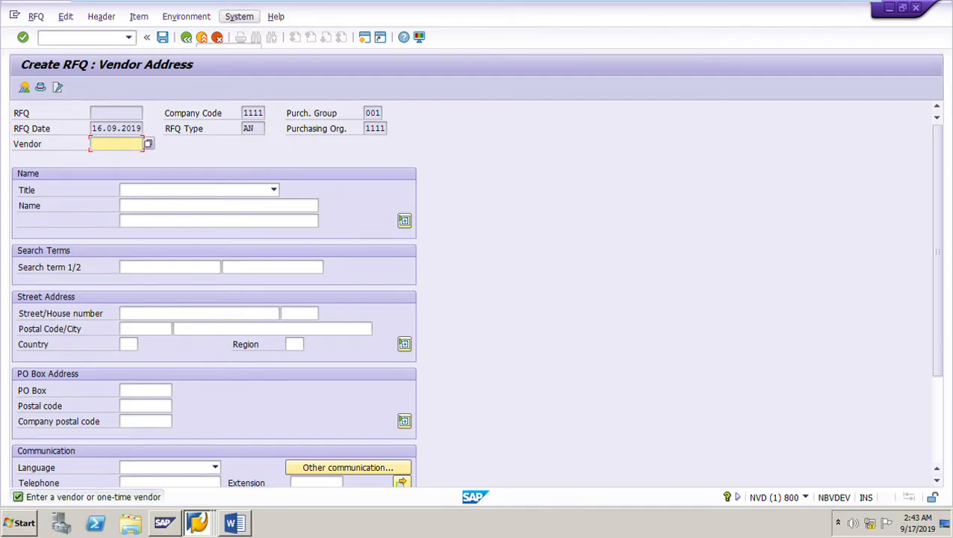
click(202, 38)
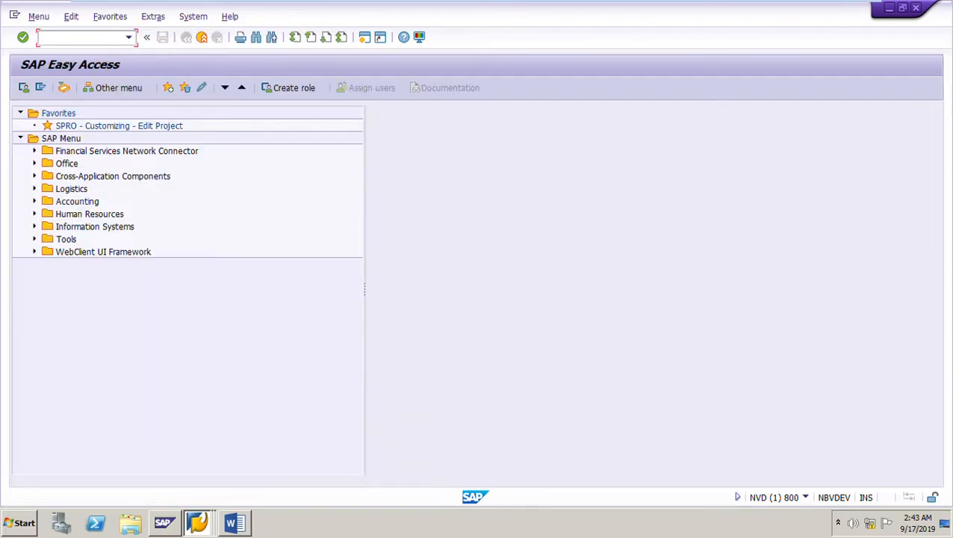
text(ME47)
key(Return)
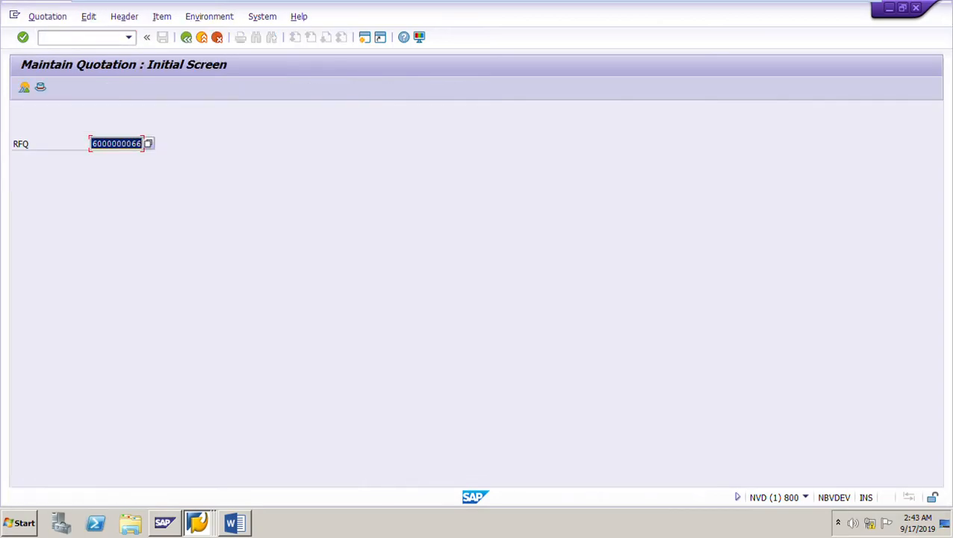
Step: Switch back to the Word document, check the RFQ numbers noted under ME41 and return to the first vendor's quotation table
click(236, 523)
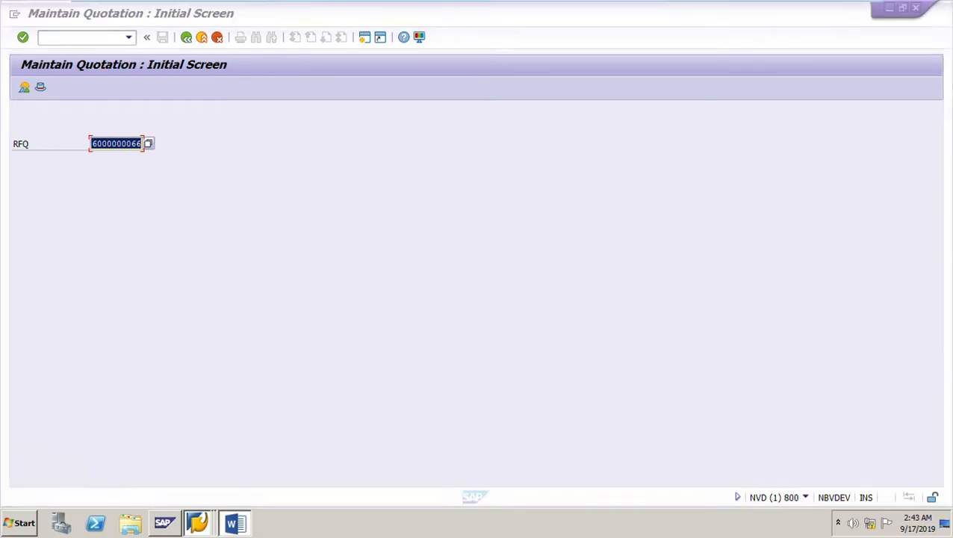
click(613, 317)
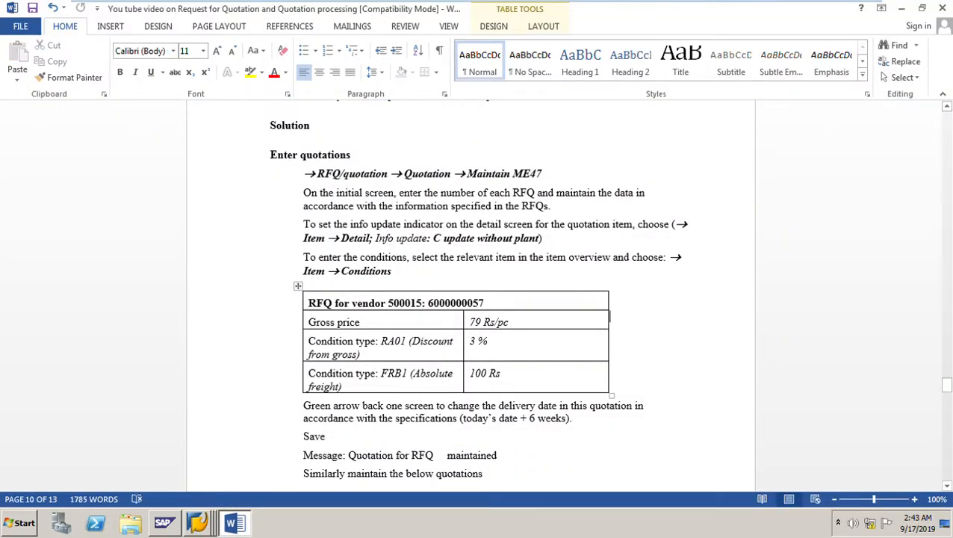
scroll(470, 298, up, 3)
scroll(470, 298, up, 10)
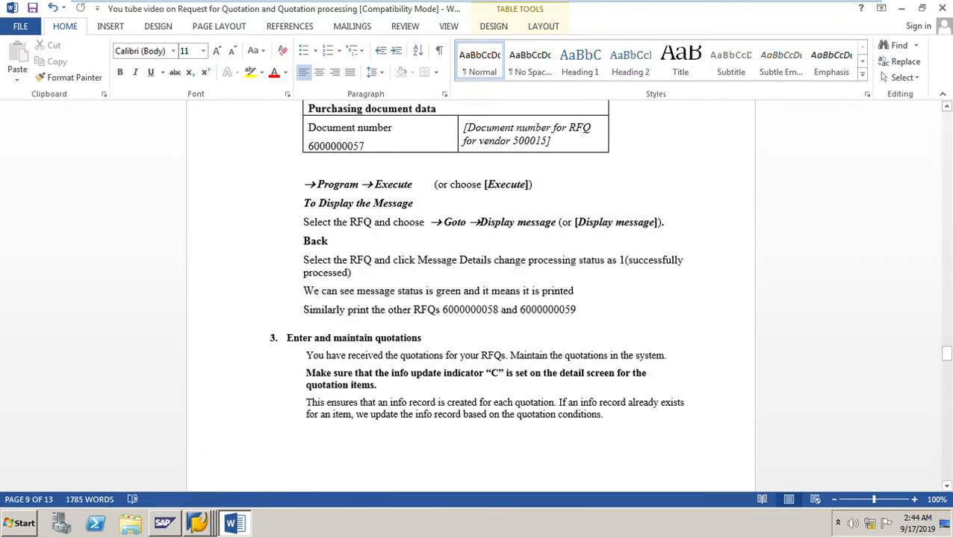
scroll(470, 299, up, 3)
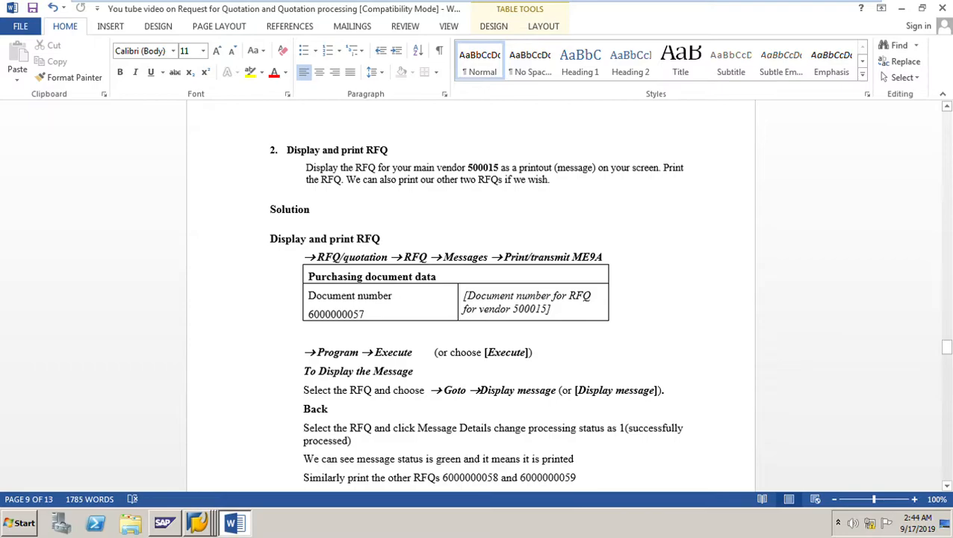
scroll(471, 298, up, 10)
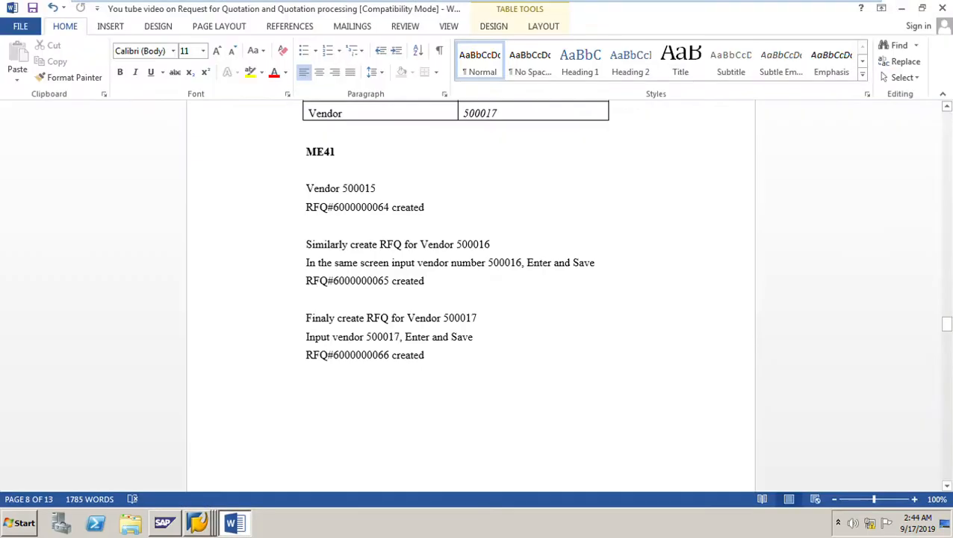
scroll(471, 298, down, 15)
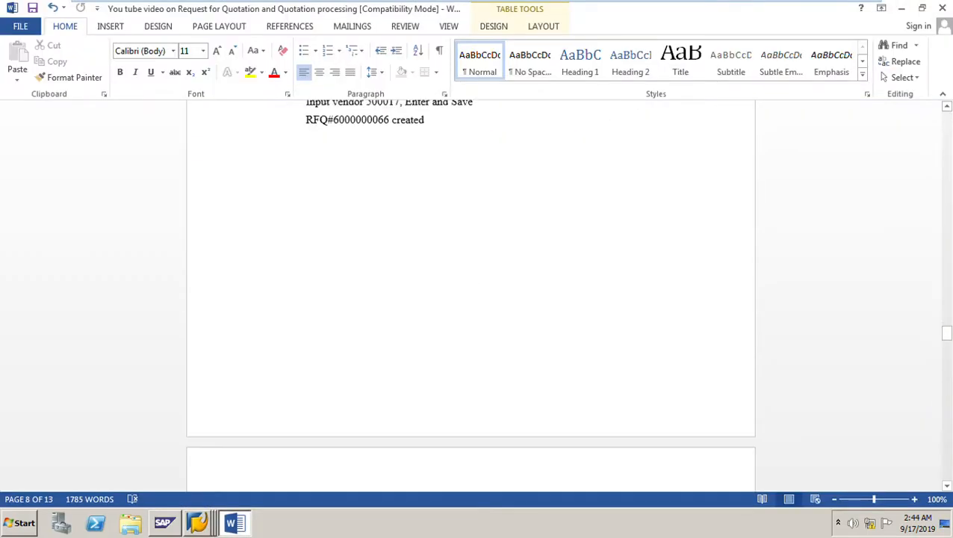
scroll(471, 298, down, 15)
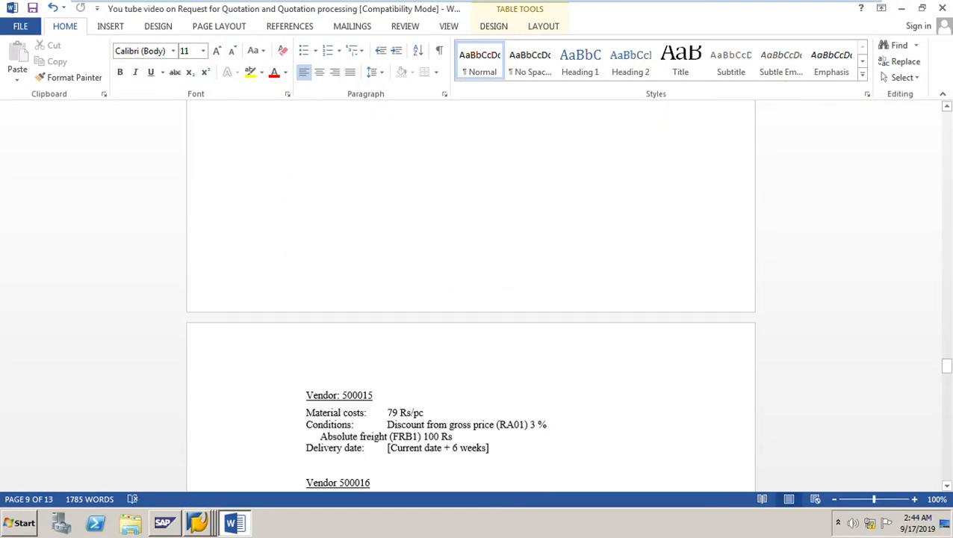
scroll(471, 298, down, 8)
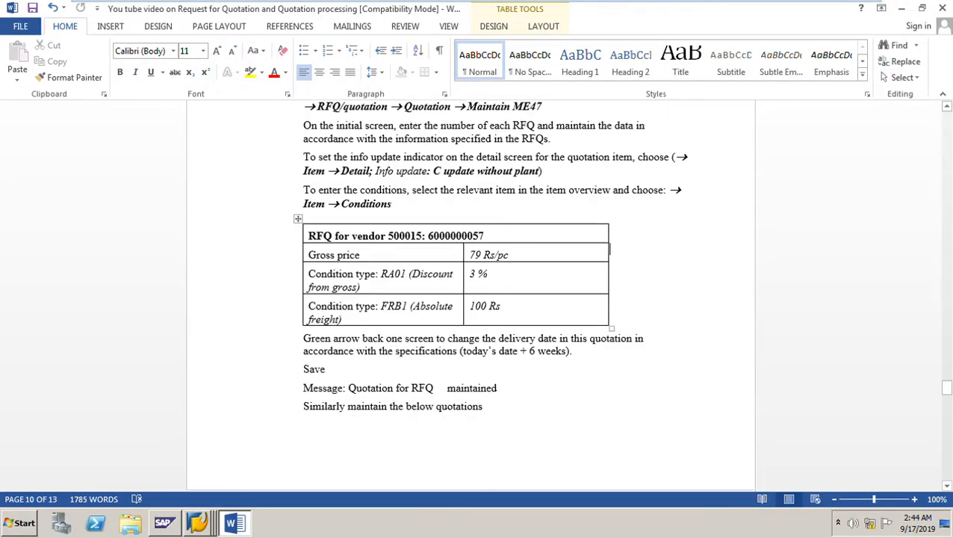
scroll(471, 298, up, 4)
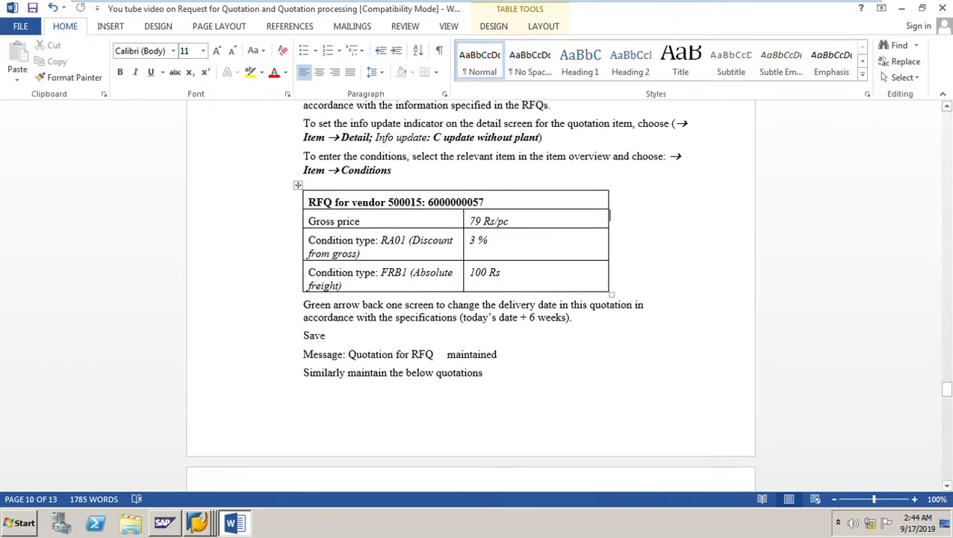
Step: Replace the last two digits of the RFQ number in the first vendor's quotation table heading with 64
click(486, 203)
key(BackSpace)
key(BackSpace)
text(64)
Step: Change the RFQ number in the second vendor's quotation table heading so that it ends in 65
scroll(470, 299, down, 9)
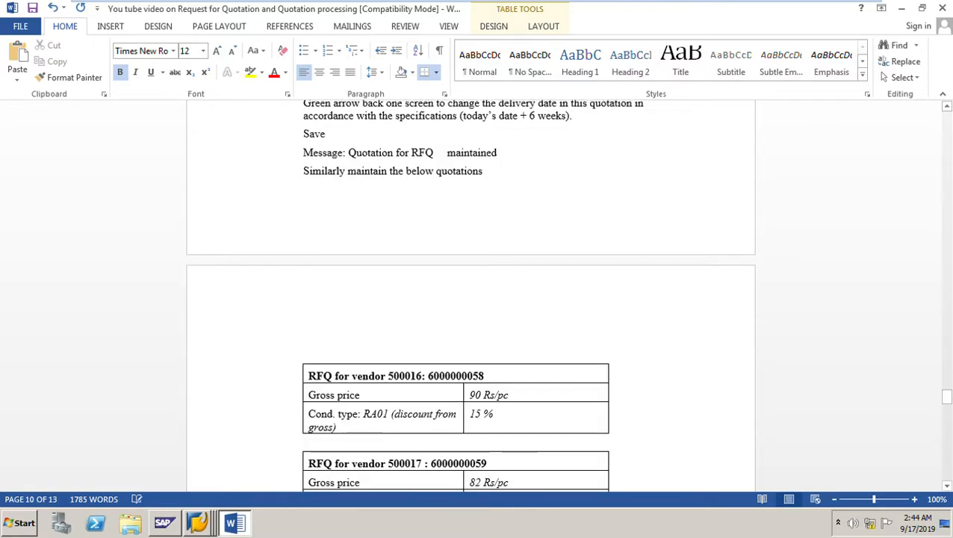
click(487, 208)
key(BackSpace)
key(BackSpace)
text(65)
Step: Replace the last two digits of the RFQ number in the third vendor's quotation table heading with 66
click(488, 295)
key(BackSpace)
key(BackSpace)
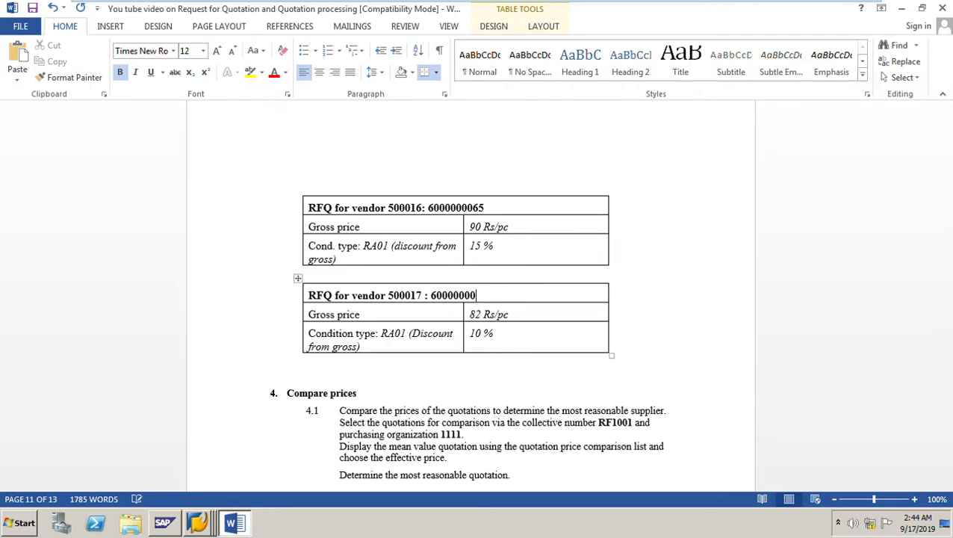
text(66)
Step: Return to the first vendor's quotation table, switch to the SAP Maintain Quotation session and open the RFQ ending in 64
scroll(470, 299, up, 6)
scroll(470, 298, up, 4)
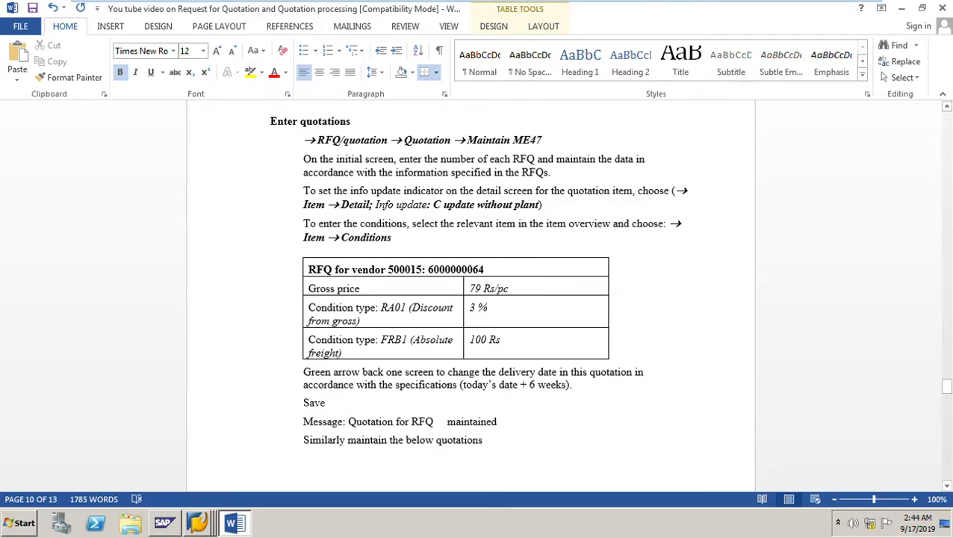
click(197, 523)
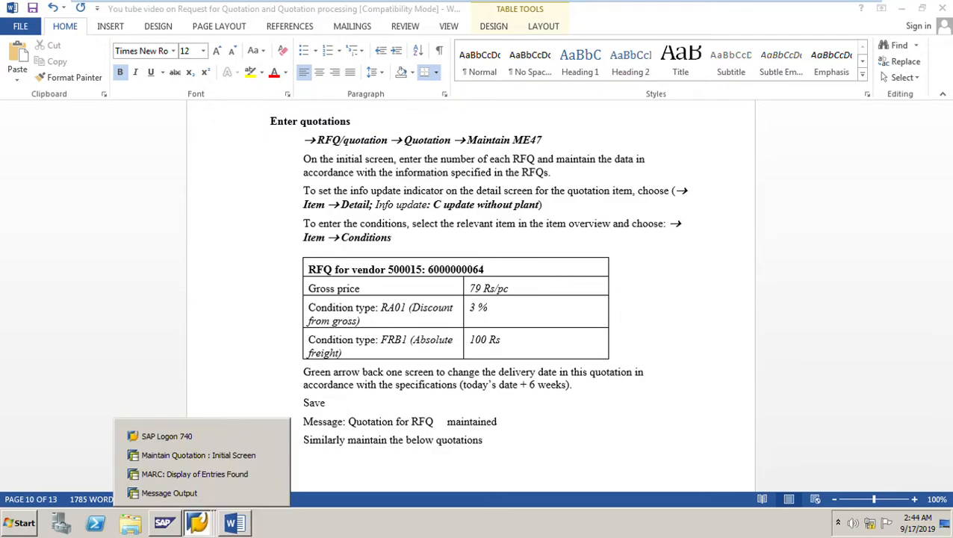
click(197, 454)
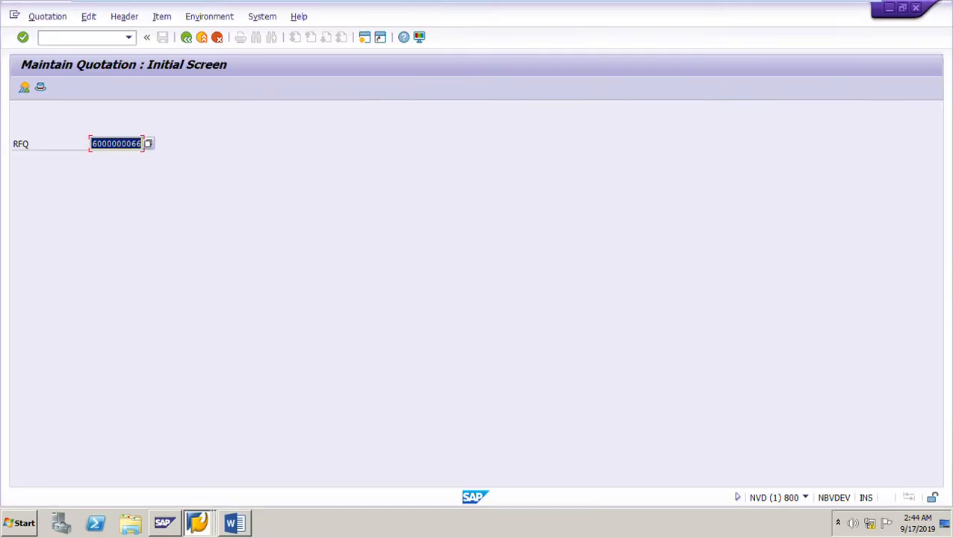
click(138, 143)
key(BackSpace)
text(4)
key(Return)
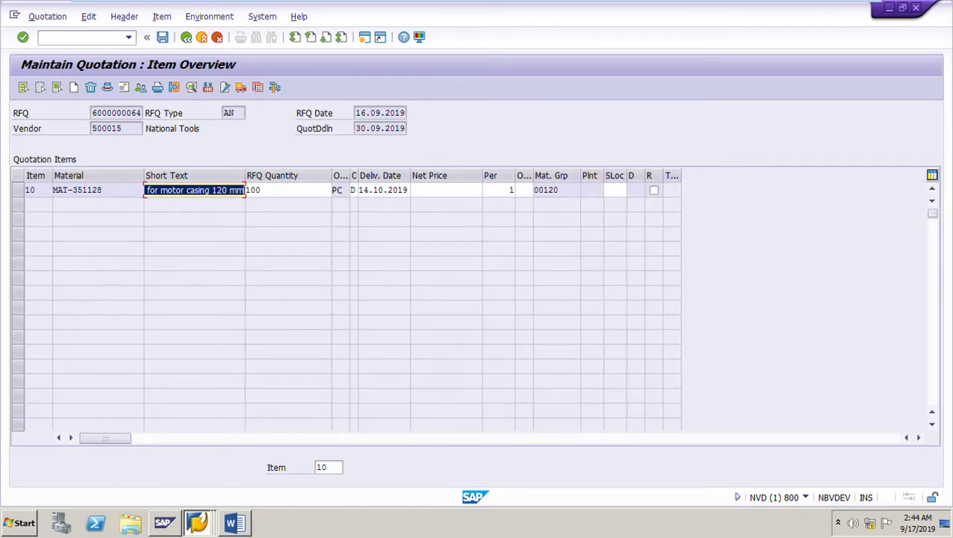
Step: Look up the first vendor's gross price in the Word document and enter 79 as item 10's net price in SAP
click(446, 190)
key(alt+Tab)
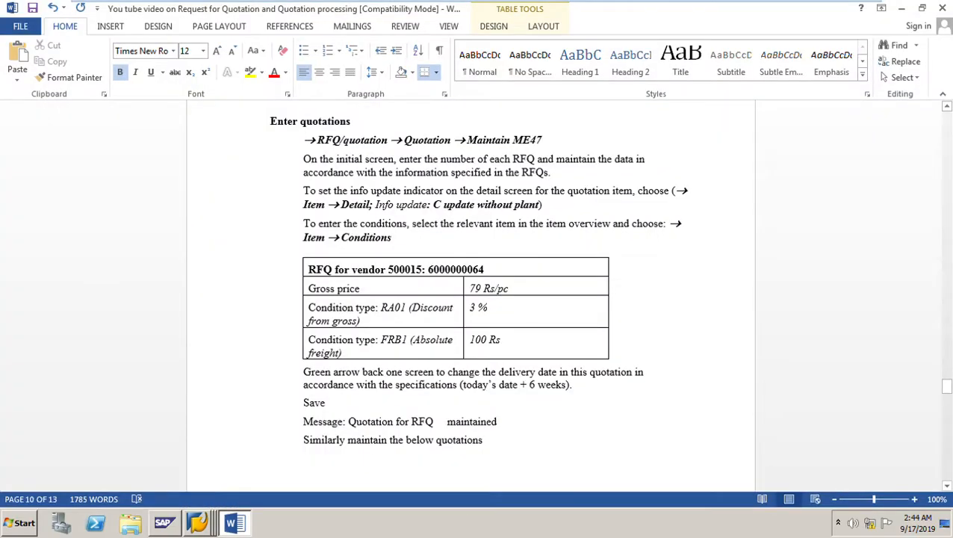
drag(511, 288, 433, 289)
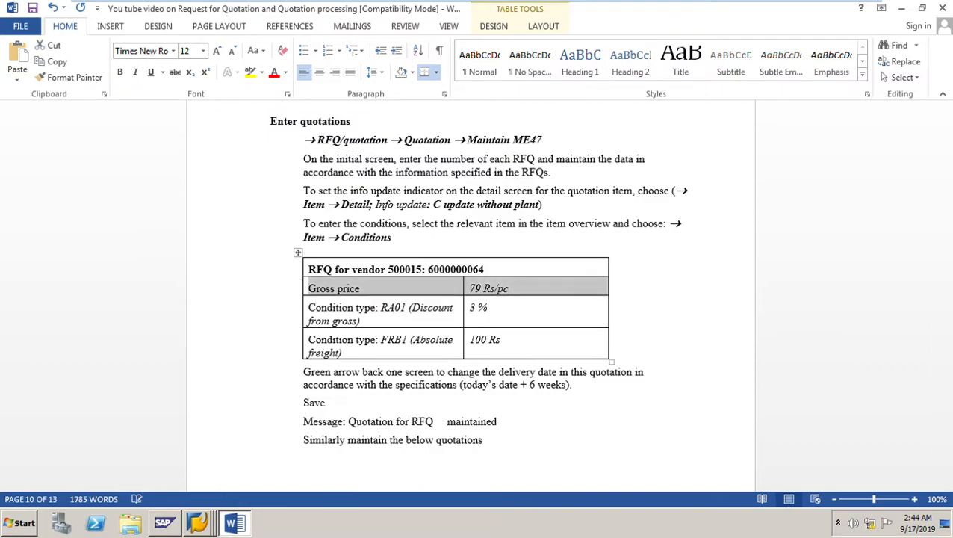
click(197, 522)
click(194, 452)
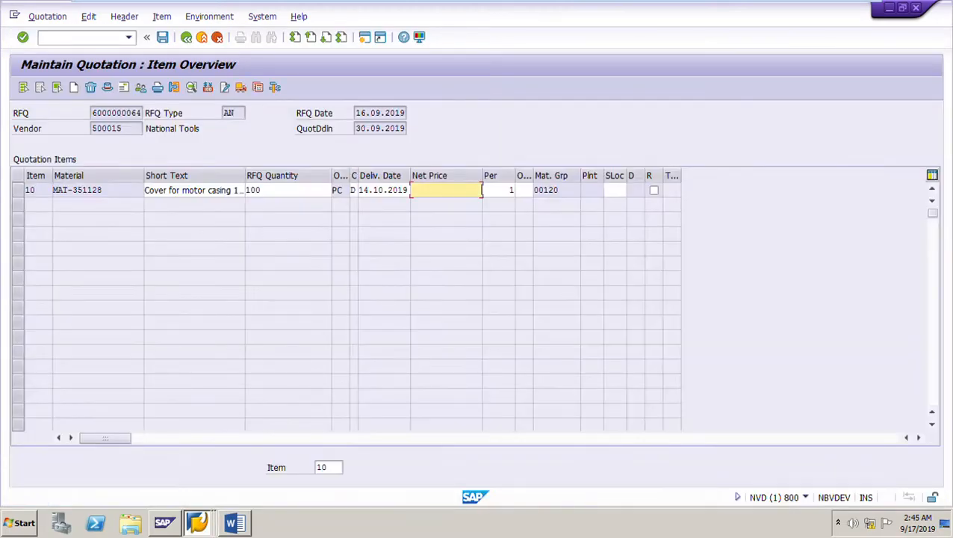
text(79)
key(Return)
click(457, 189)
click(614, 190)
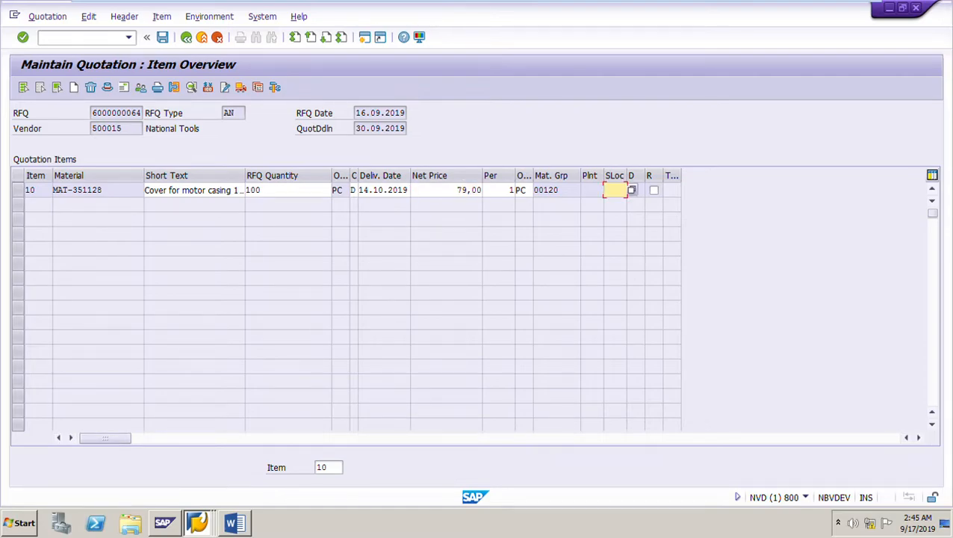
Step: Consult the condition types in the Word table, return to SAP and open the conditions of item 10
key(alt+Tab)
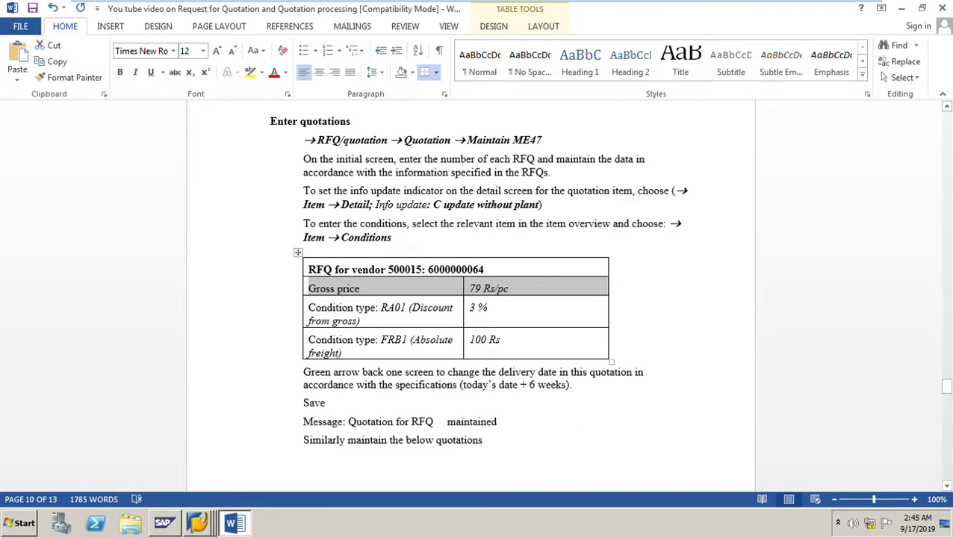
click(198, 522)
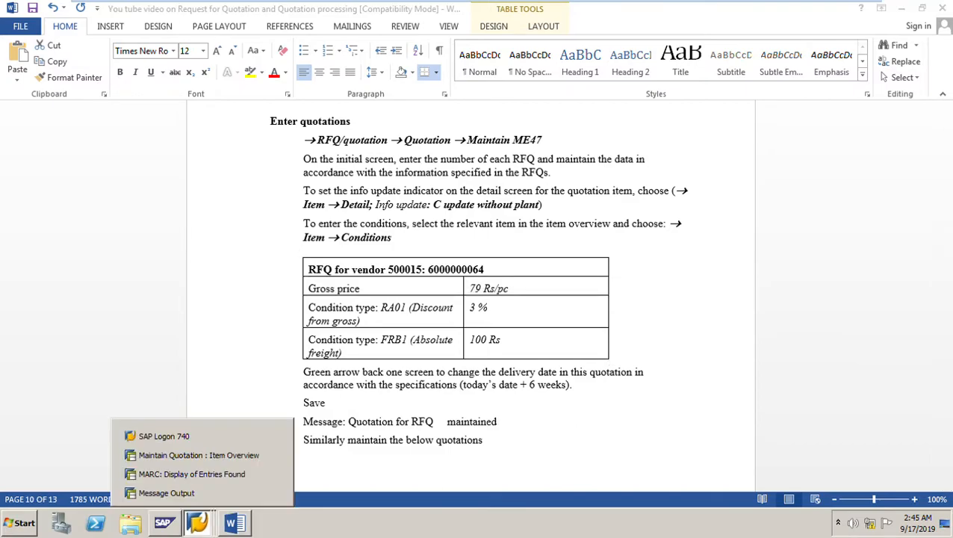
click(224, 453)
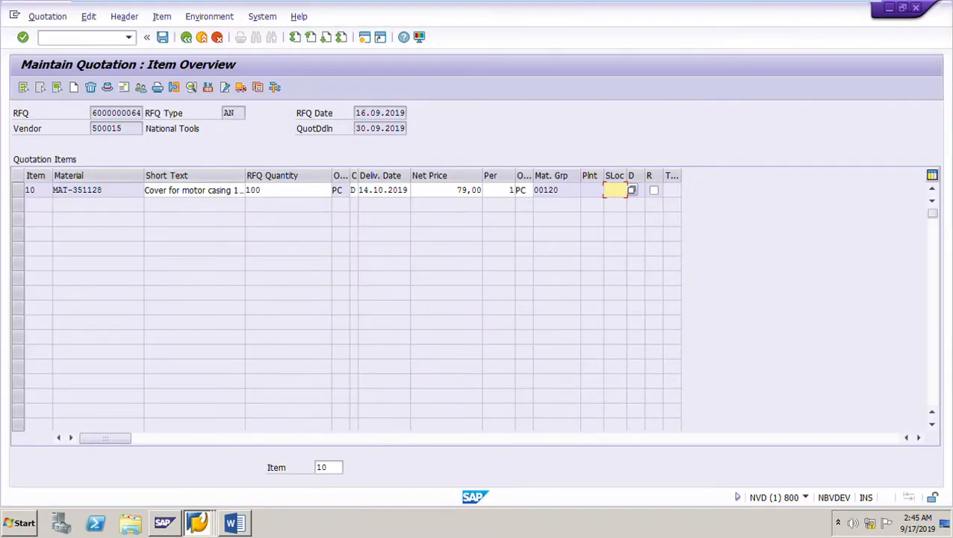
click(18, 190)
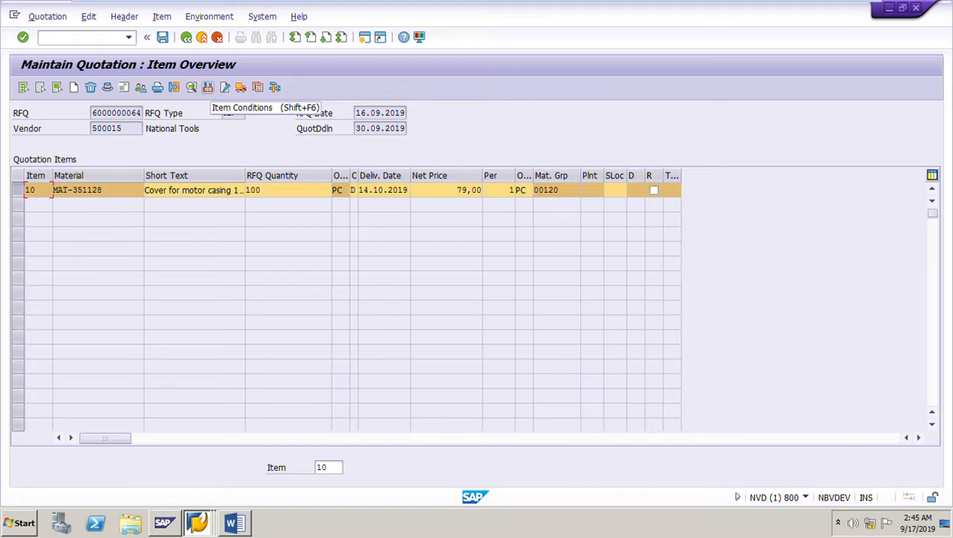
click(208, 88)
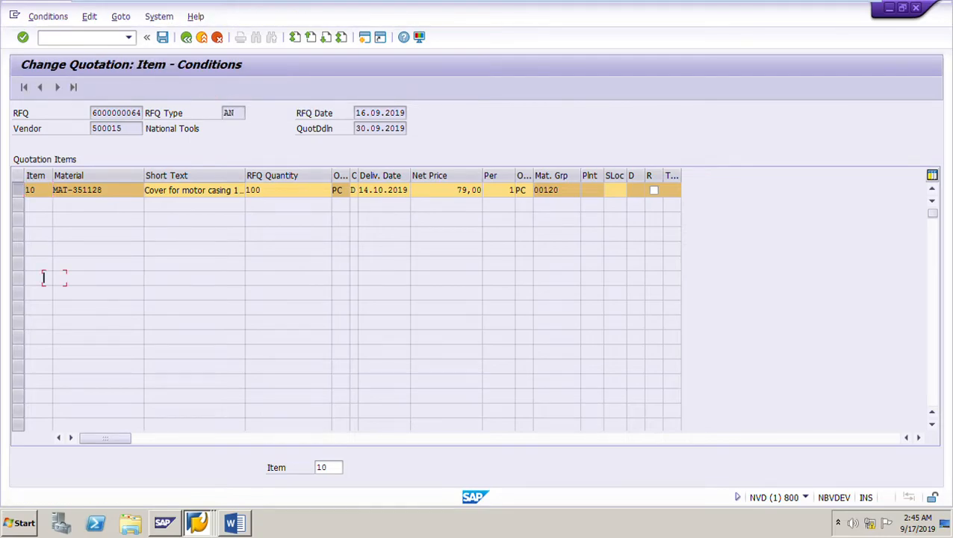
Step: Add condition type RA01 to item 10 with a discount of 3 % on gross
text(RA01)
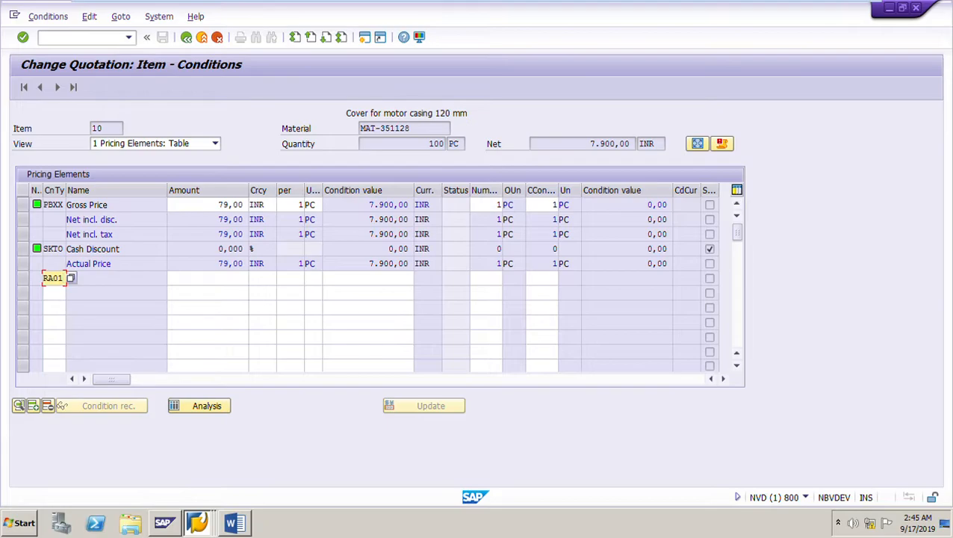
key(Return)
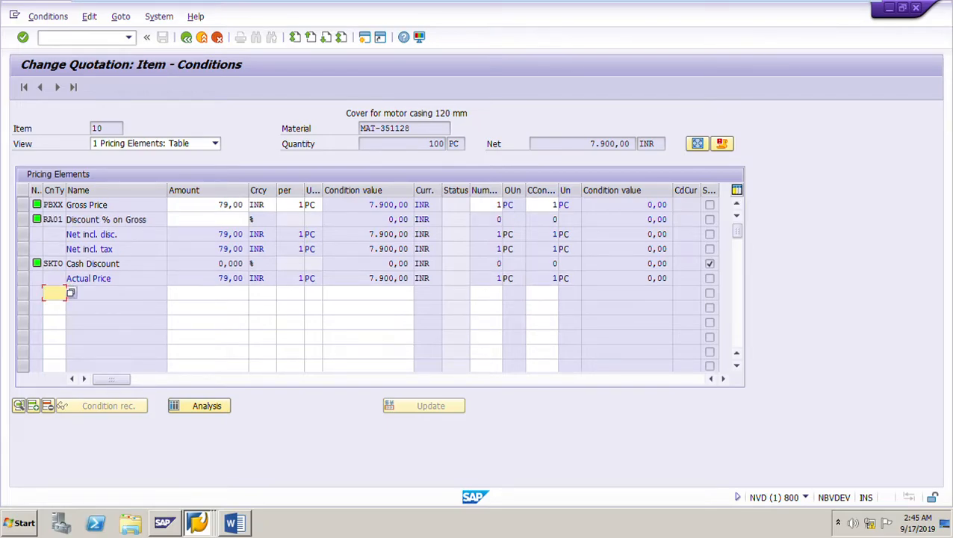
text(3)
key(BackSpace)
click(208, 219)
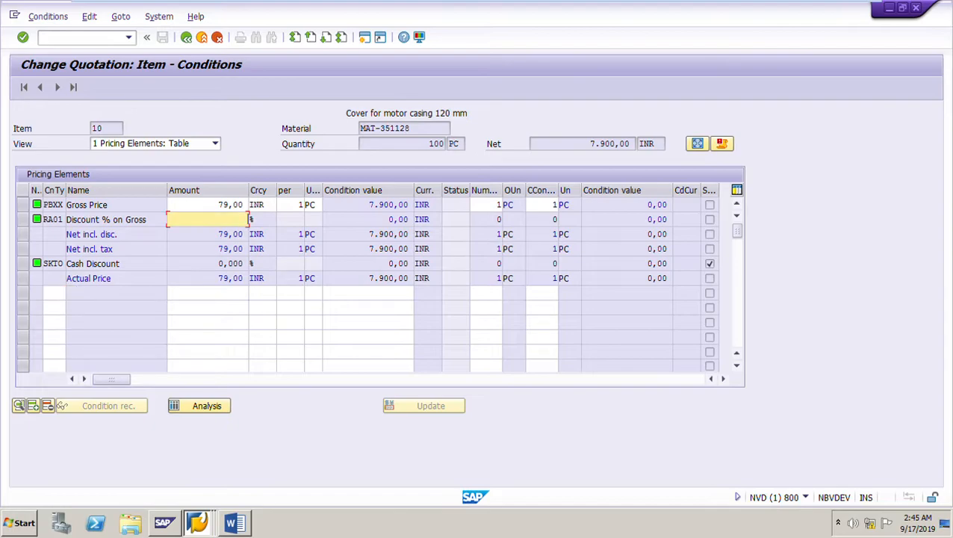
text(3)
key(Return)
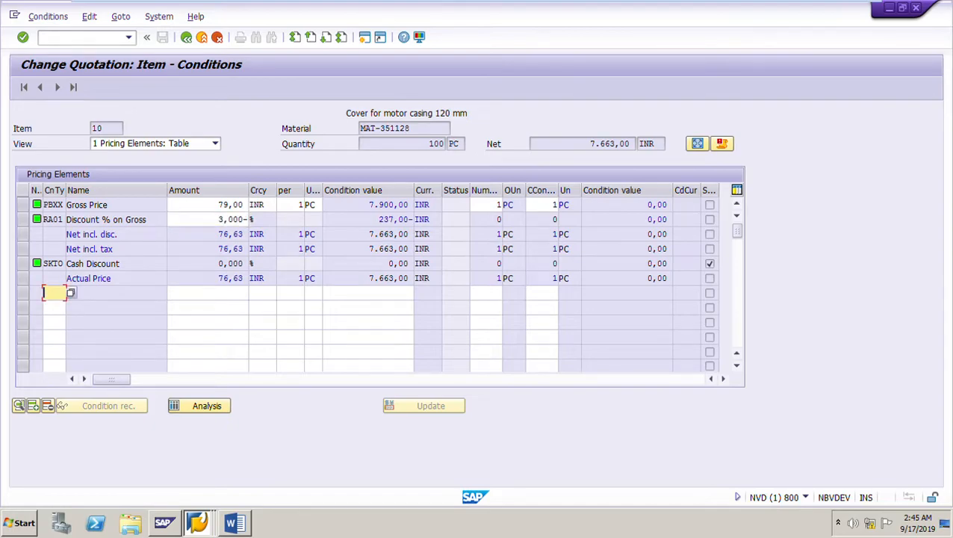
Step: Switch to the Word document and highlight the RA01 discount and FRB1 absolute freight rows in the first vendor's table
key(alt+Tab)
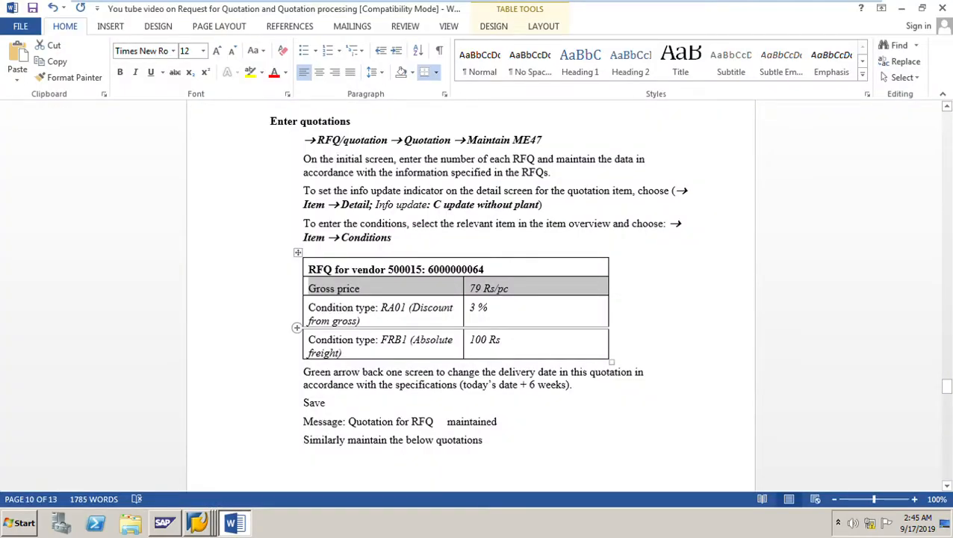
drag(310, 341, 502, 341)
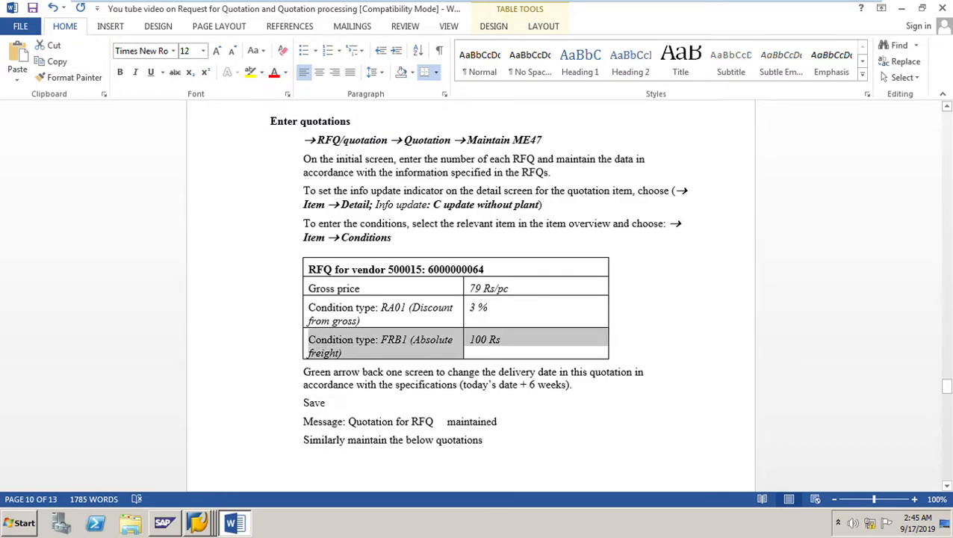
click(333, 308)
drag(309, 308, 523, 309)
click(352, 341)
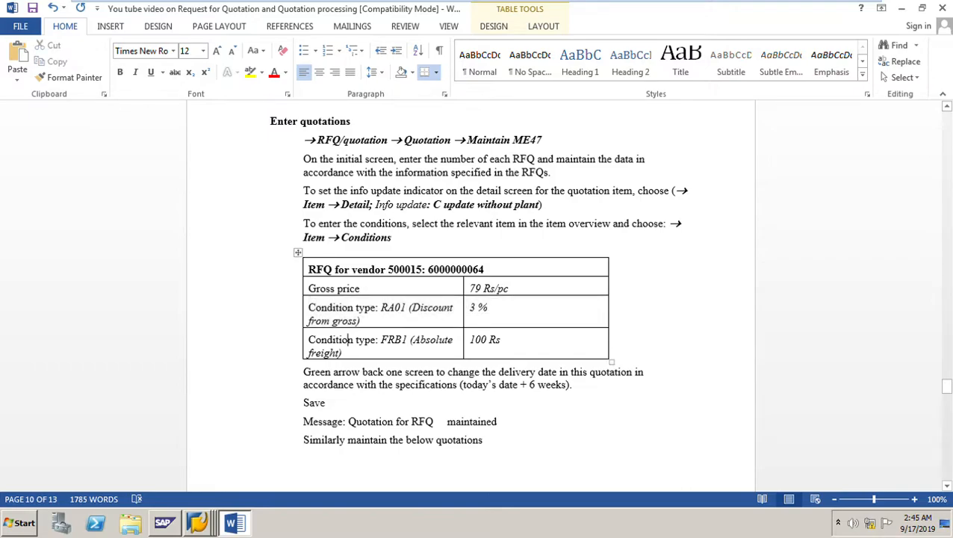
drag(308, 340, 515, 342)
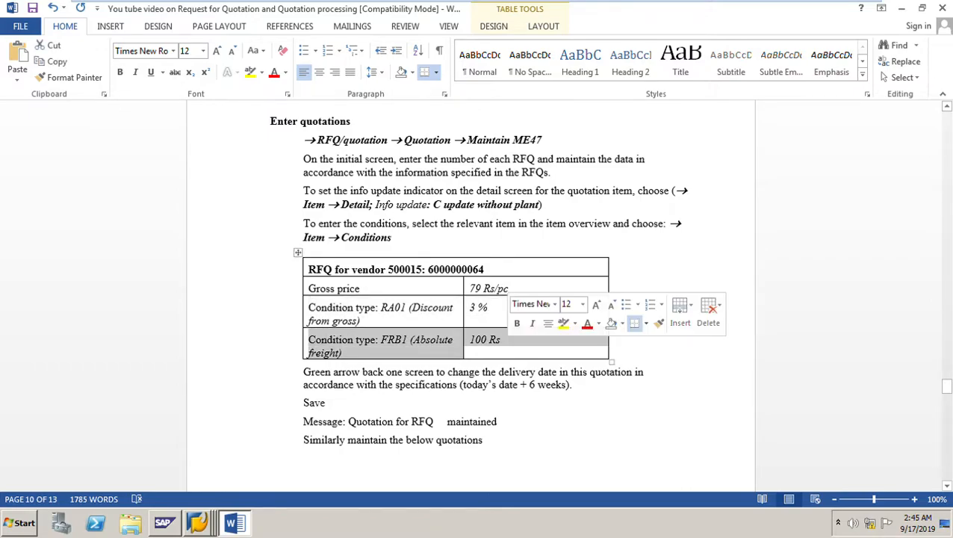
Step: Switch back to the SAP conditions session and add freight condition FRB1 with an amount of 100
click(197, 523)
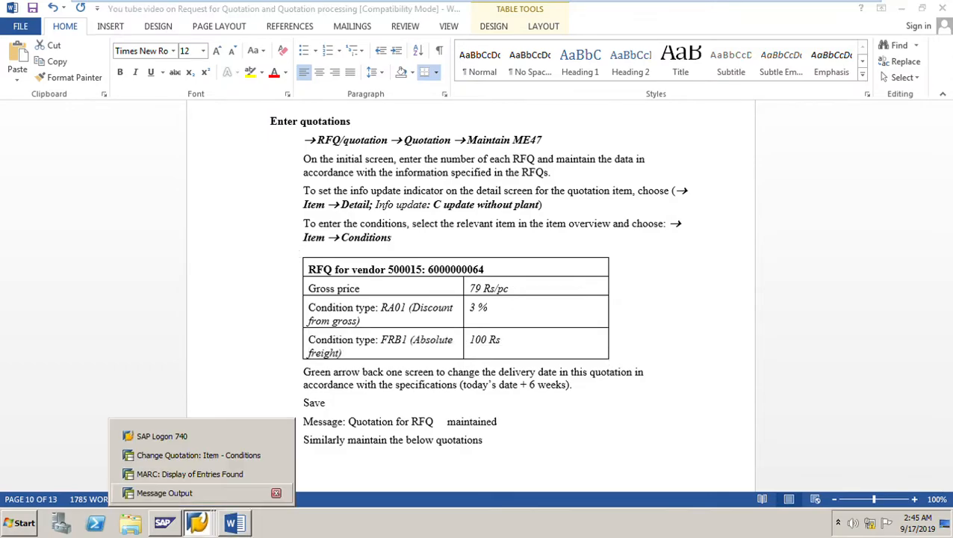
click(186, 452)
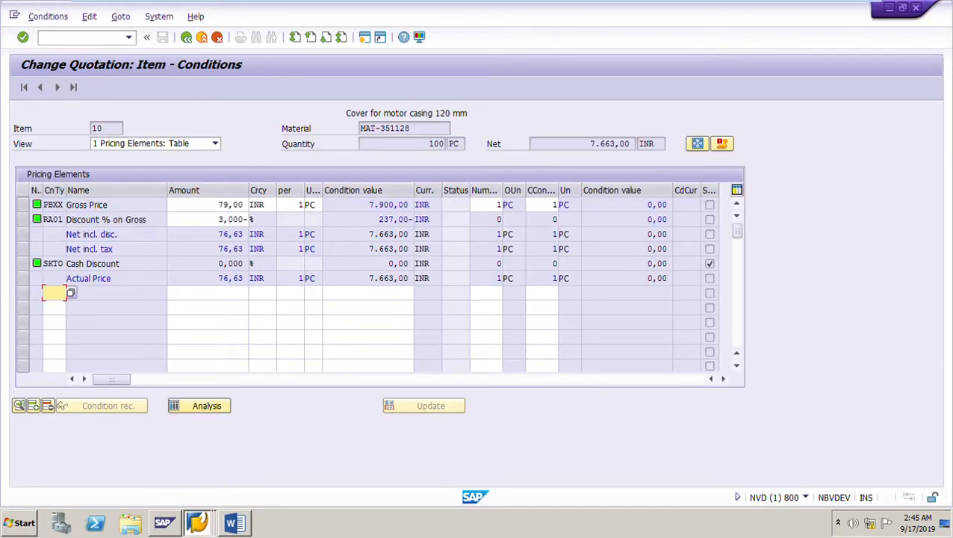
text(FRB1)
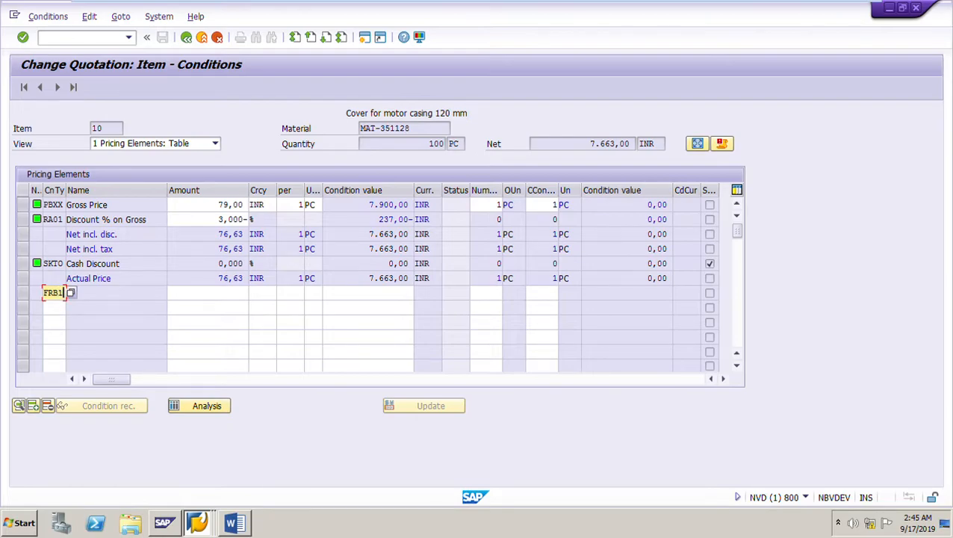
key(Tab)
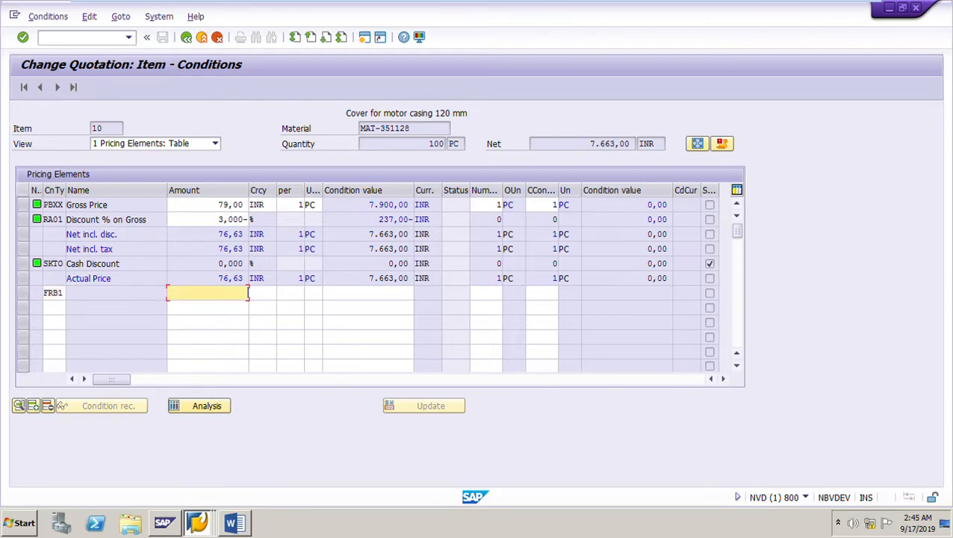
text(100)
key(Return)
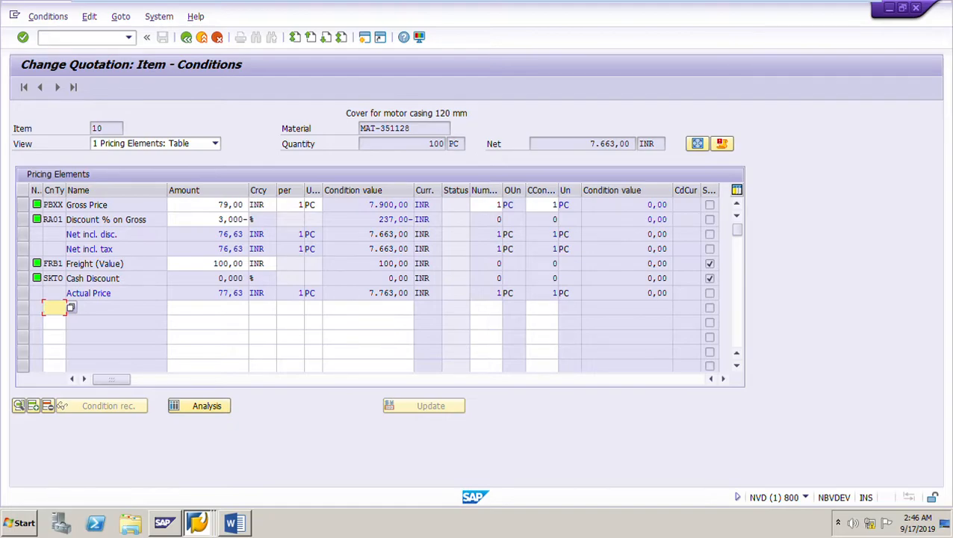
Step: Review the freight, discount and gross price conditions by highlighting each row in turn
click(22, 263)
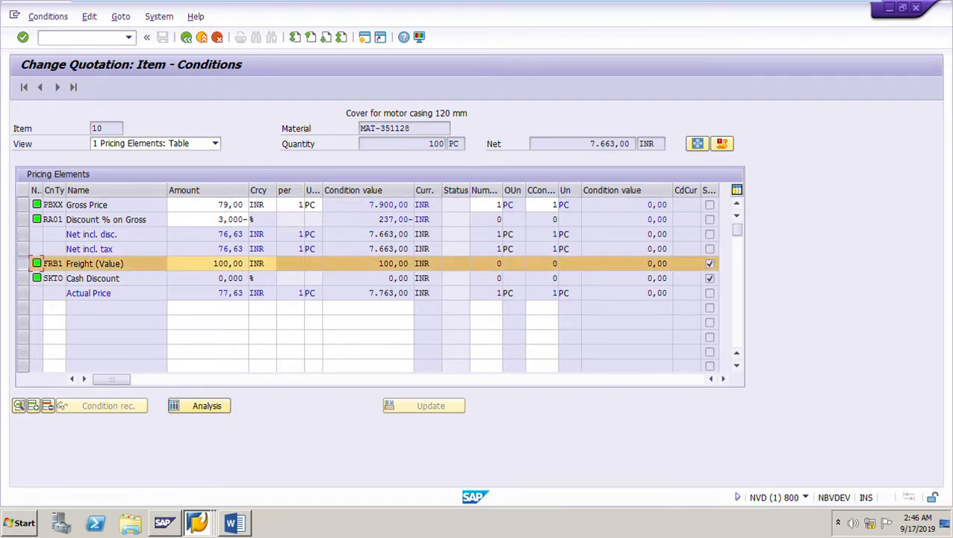
click(23, 263)
click(22, 219)
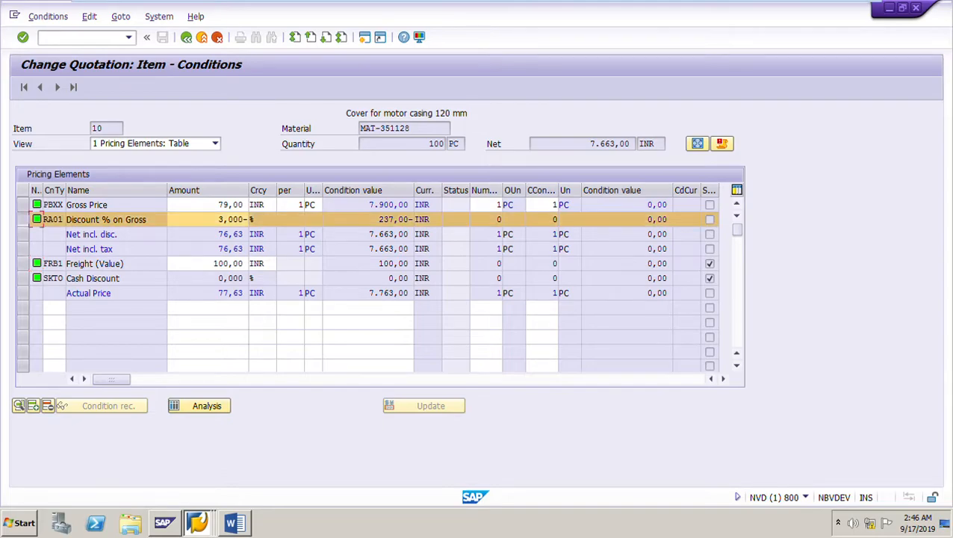
click(22, 219)
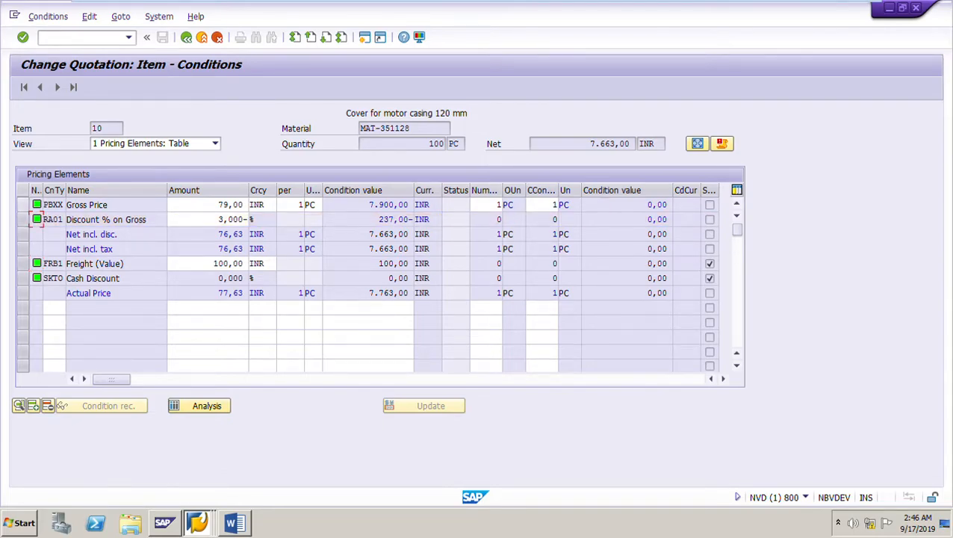
click(22, 204)
click(22, 205)
Step: Highlight the delivery date instruction (today's date + 6 weeks) in the Word document, then return to the SAP conditions session
click(235, 523)
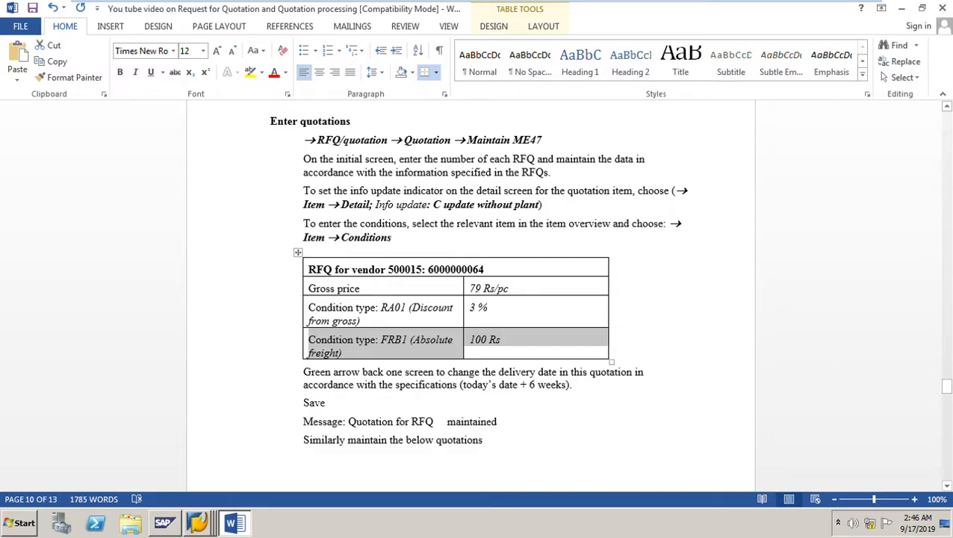
drag(499, 371, 572, 384)
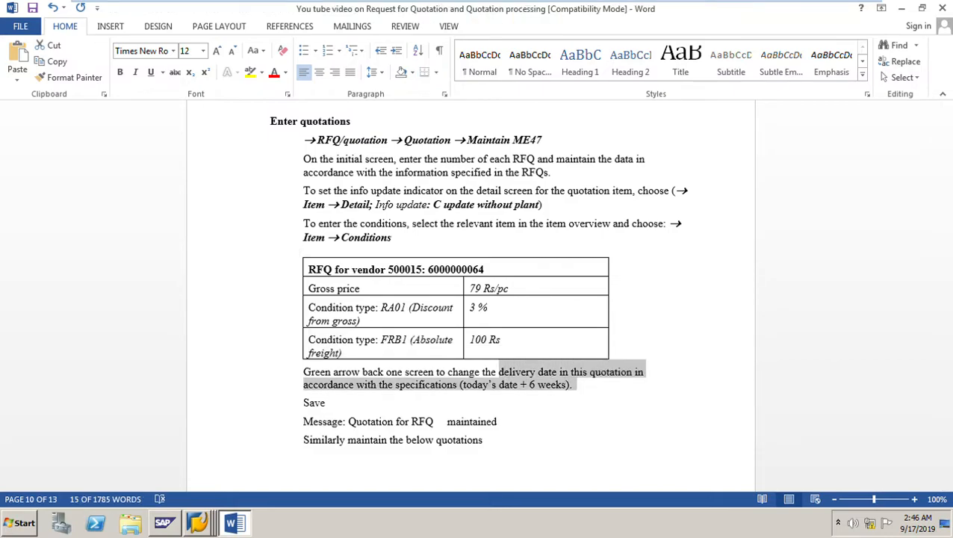
click(198, 522)
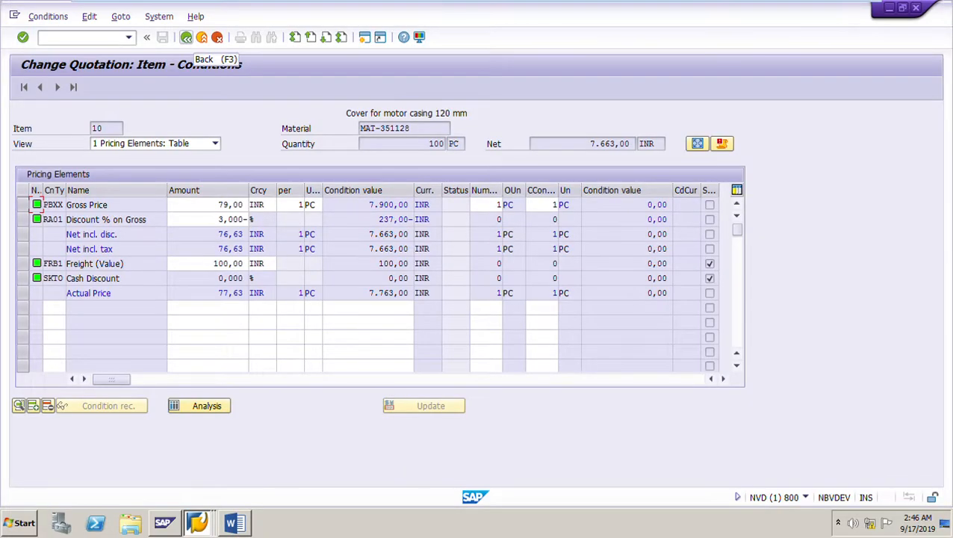
Step: Return to the quotation's item overview and set item 10's delivery date to 28.10.2019
click(186, 37)
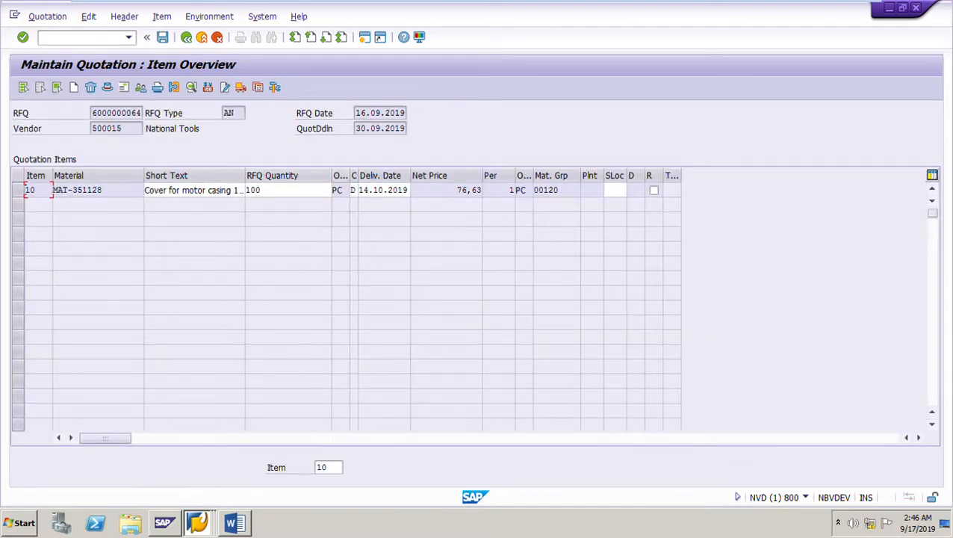
click(383, 189)
click(415, 190)
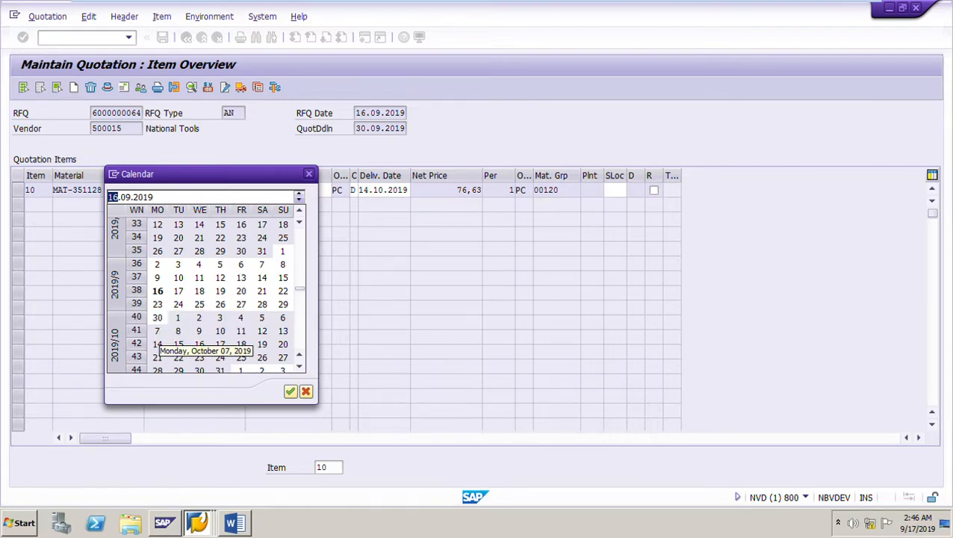
double_click(157, 370)
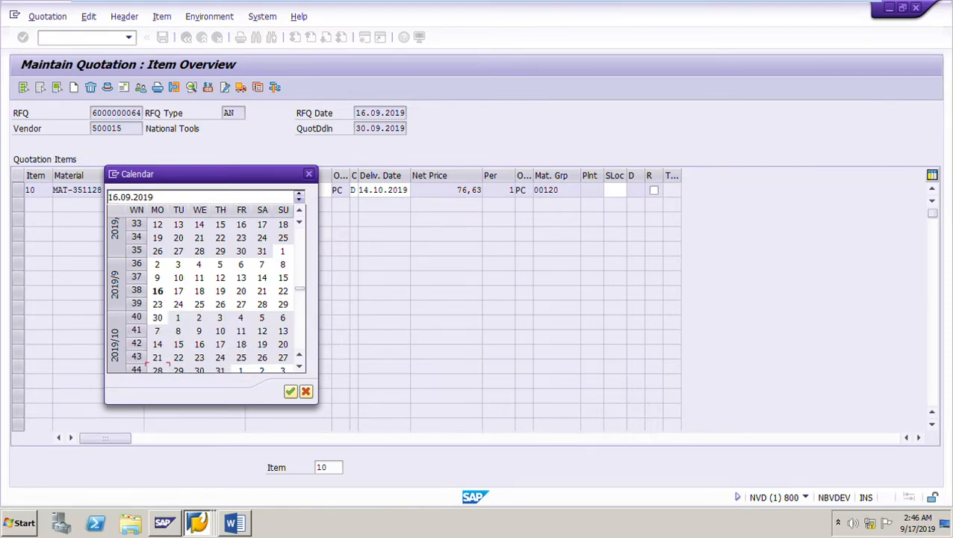
key(Return)
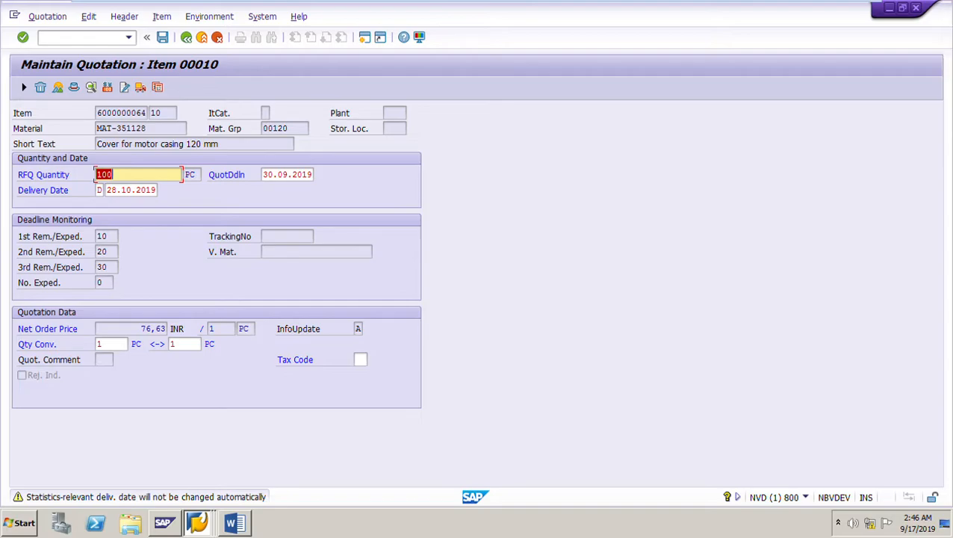
Step: Check the instructions that follow the delivery date change in the Word document, then return to the SAP quotation item session
click(235, 522)
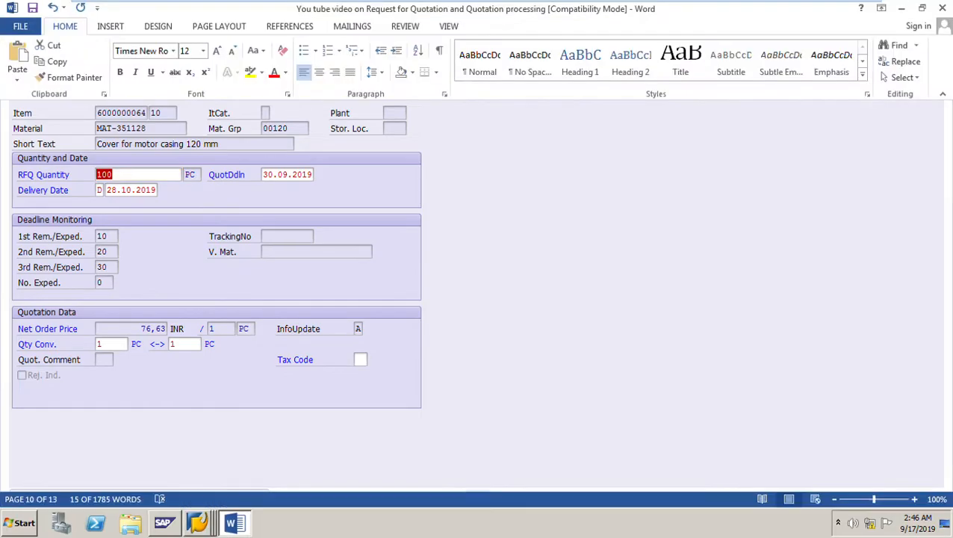
click(498, 421)
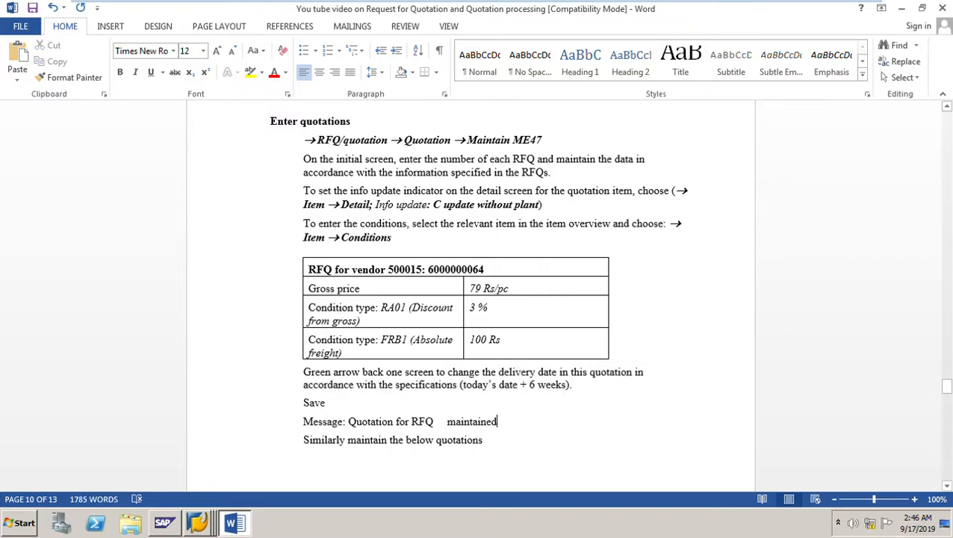
click(197, 523)
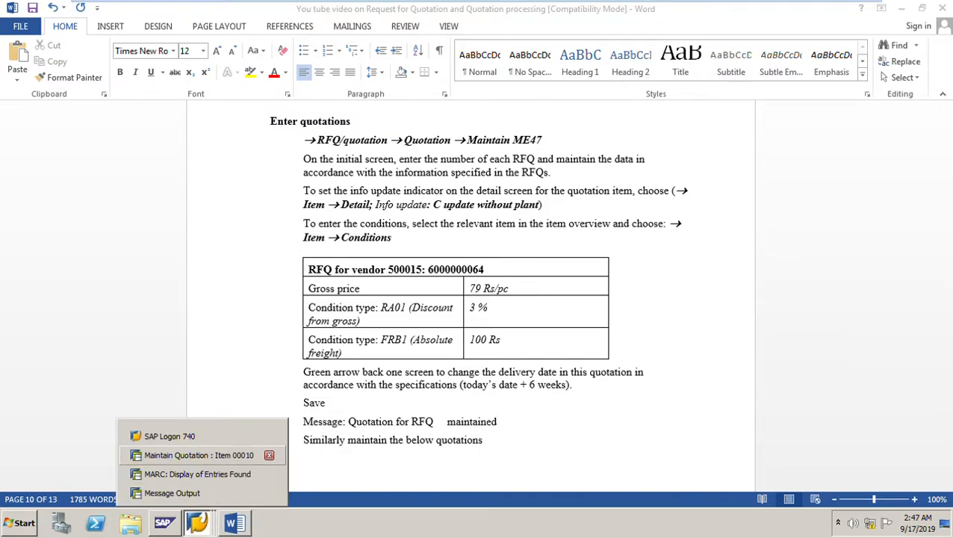
click(199, 455)
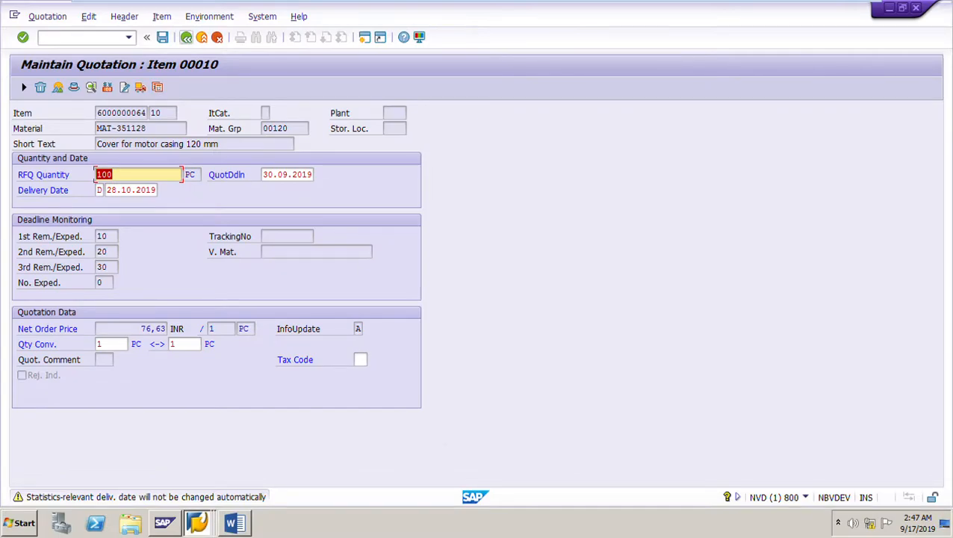
Step: Go back to the item overview, then open item 10's details and list the possible values for its info update indicator
click(186, 37)
click(186, 38)
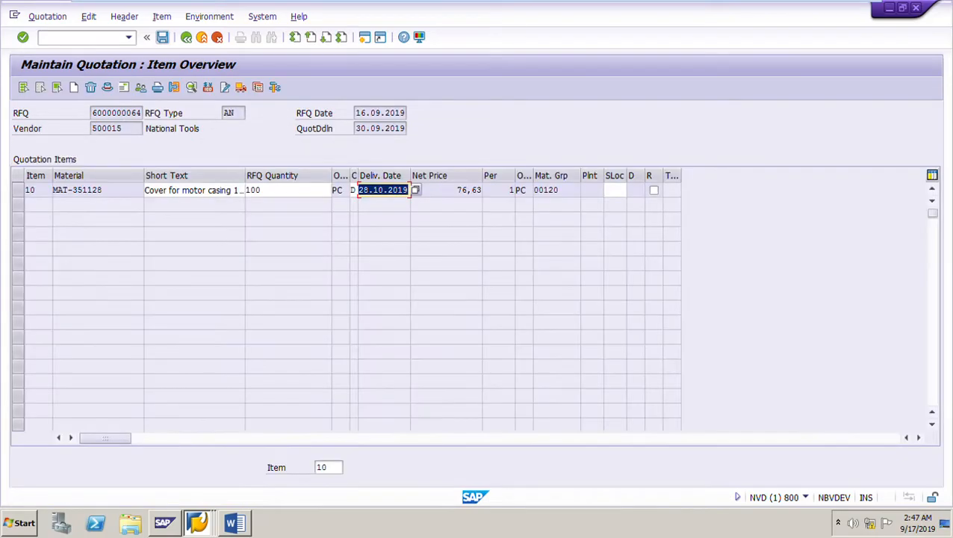
click(18, 189)
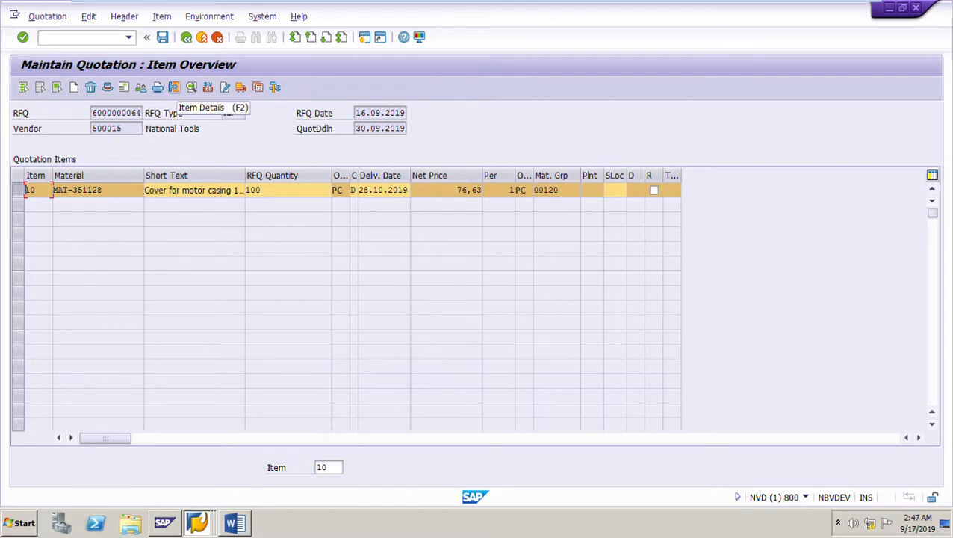
click(174, 87)
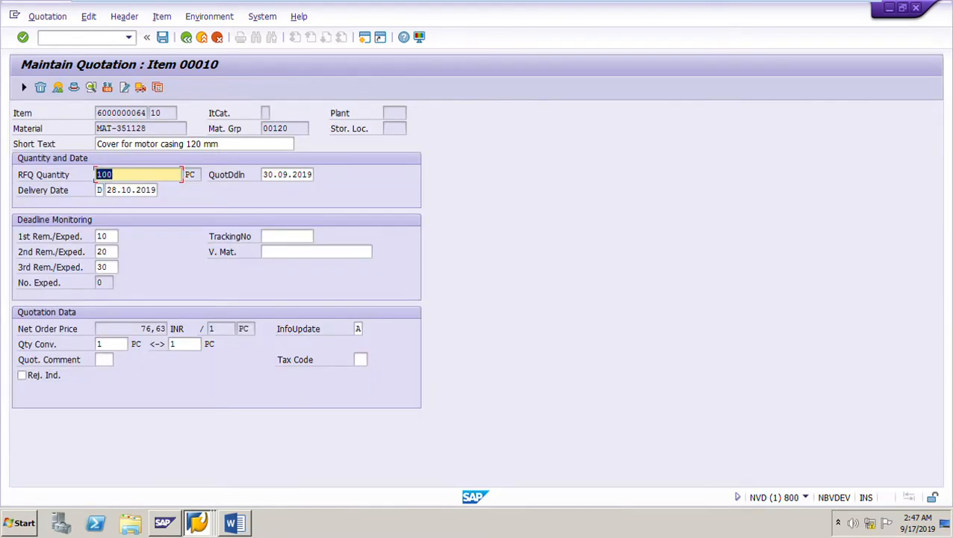
click(358, 328)
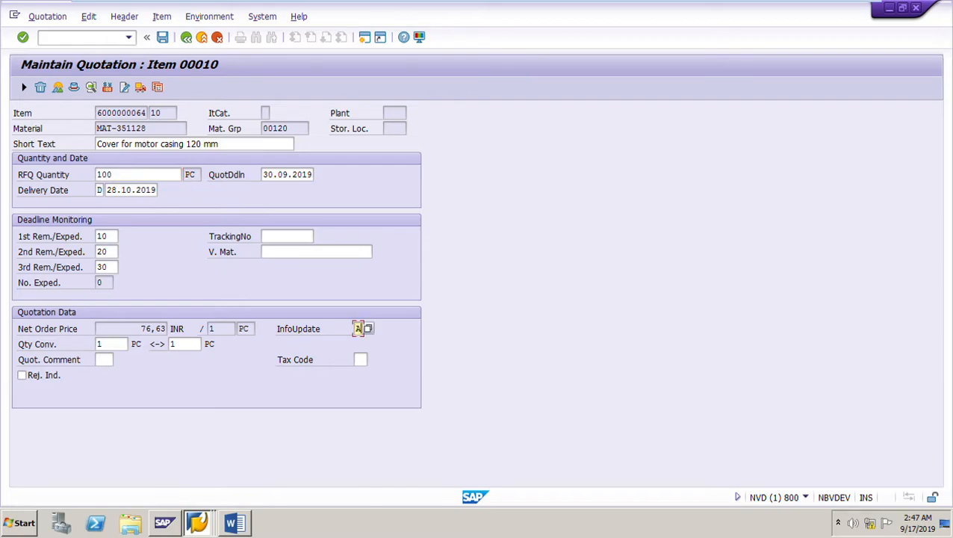
key(F4)
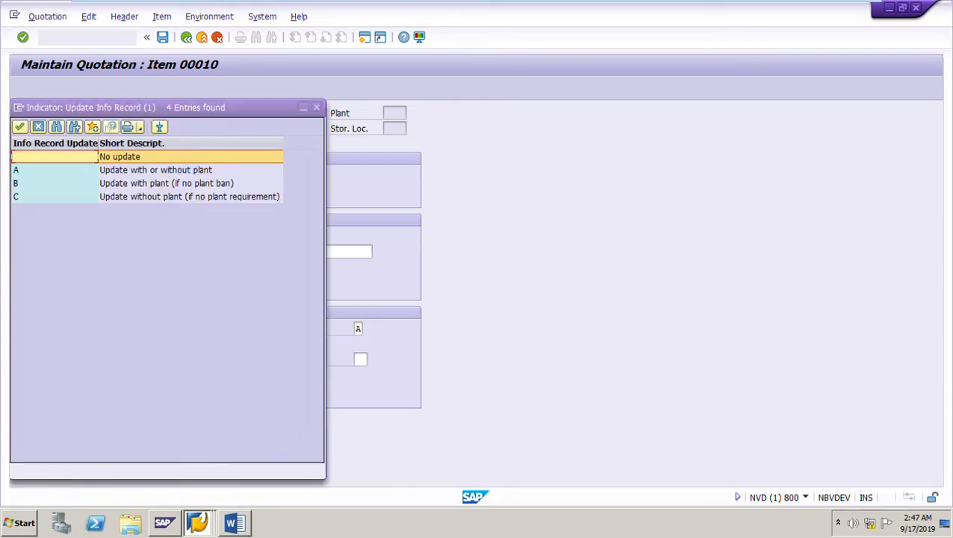
drag(179, 107, 488, 124)
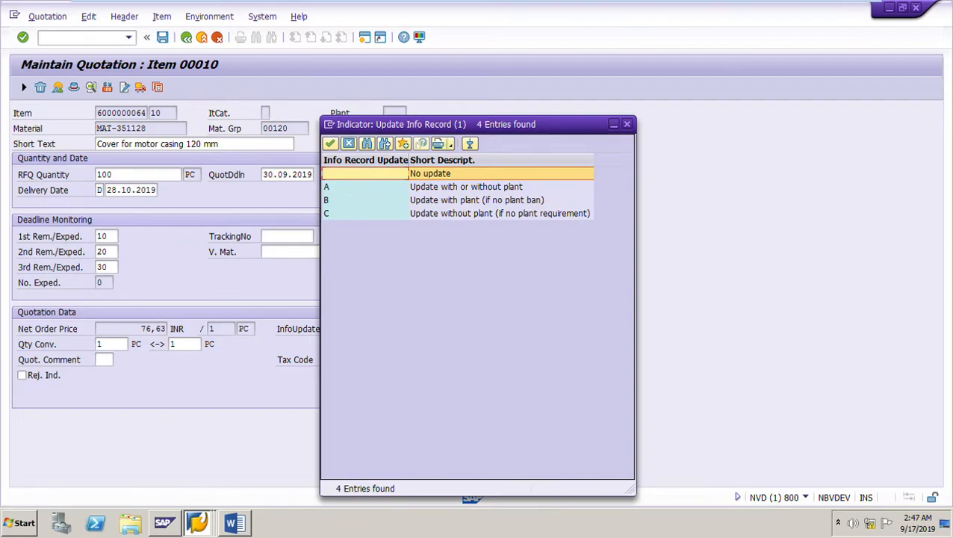
Step: Switch to Word and highlight the instruction about setting the info update indicator, then return to the SAP quotation item session
key(alt+Tab)
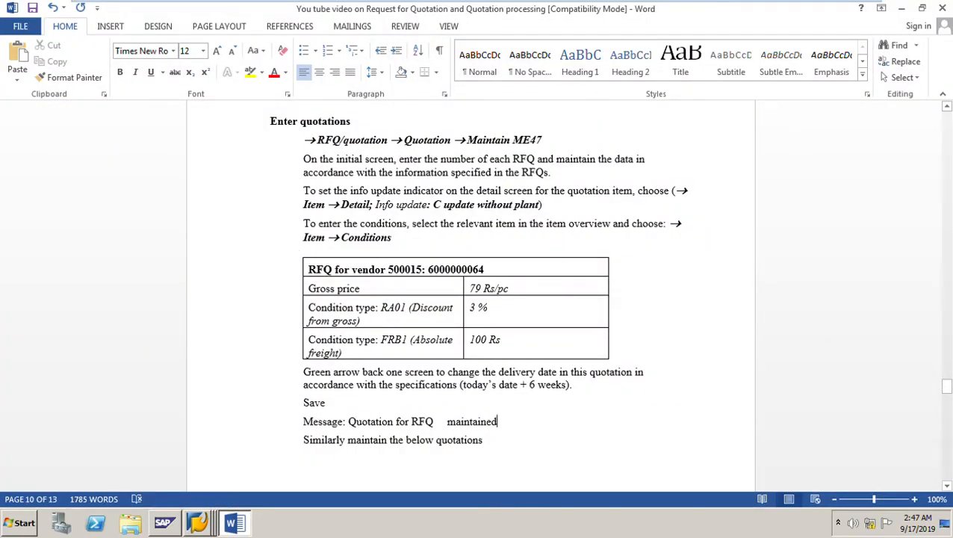
drag(304, 191, 546, 204)
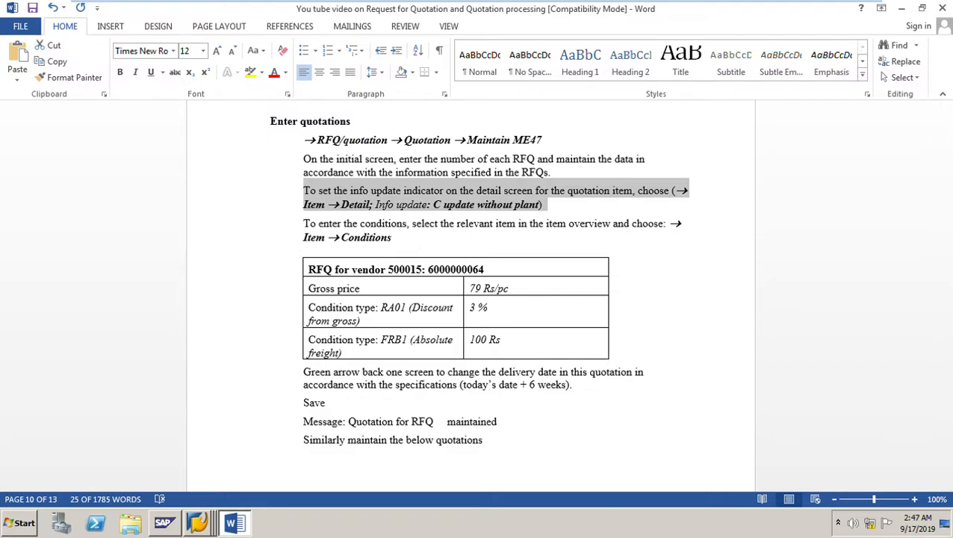
click(197, 523)
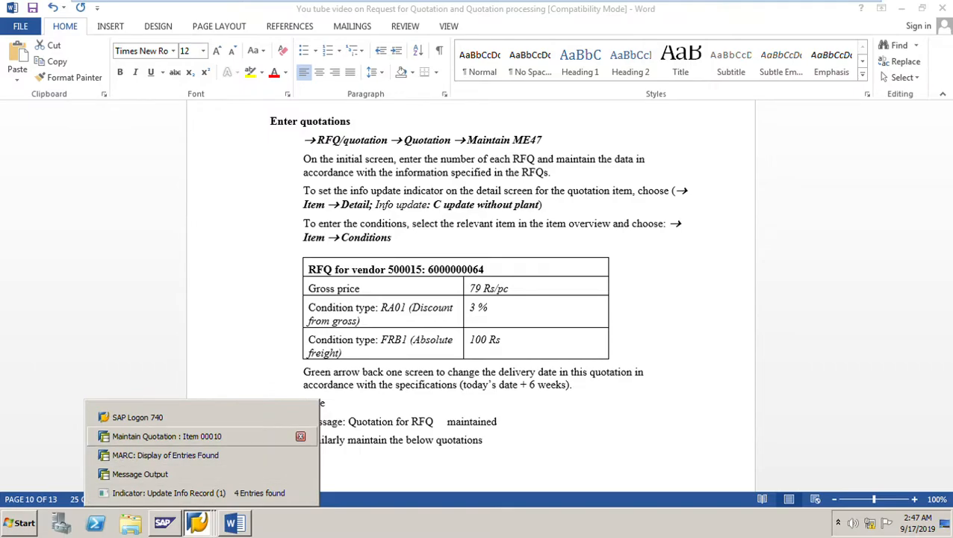
click(166, 436)
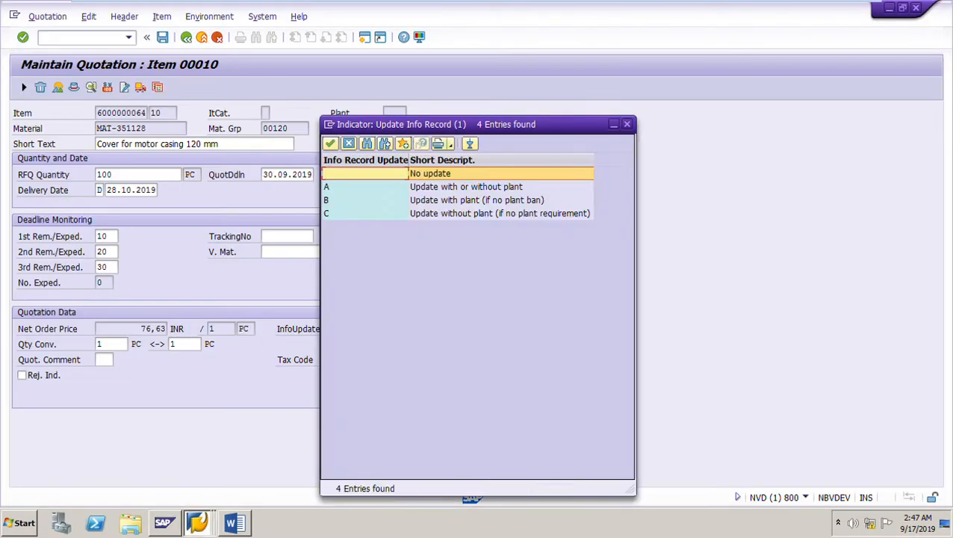
Step: Set the item's info update indicator to C, Update without plant (if no plant requirement)
drag(418, 124, 594, 130)
click(676, 220)
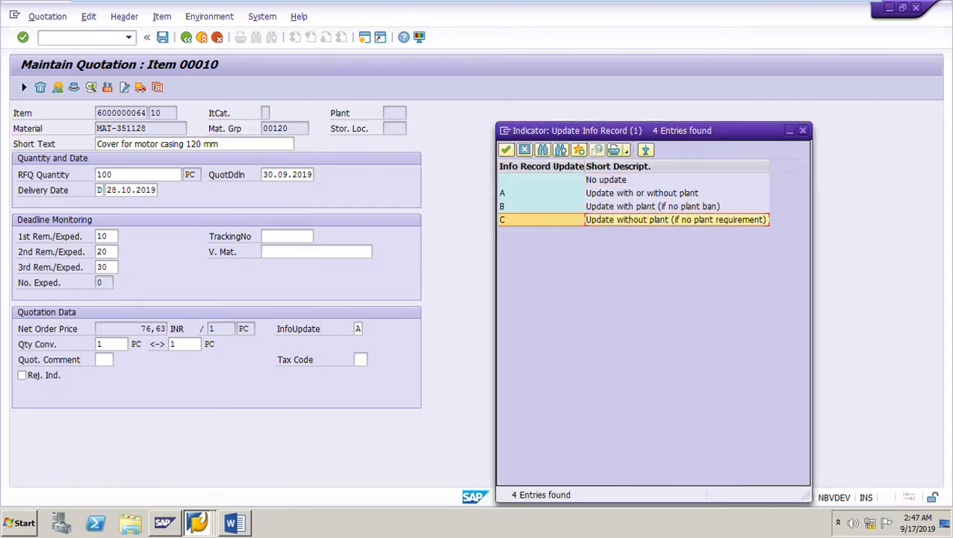
key(Return)
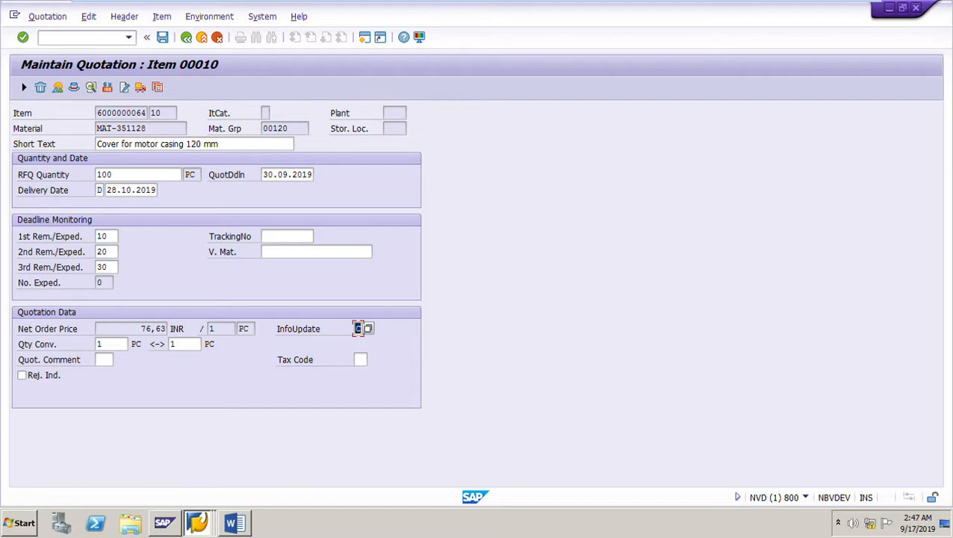
click(358, 328)
Step: Return to the item overview and open the pricing conditions of item 10 for review
click(186, 36)
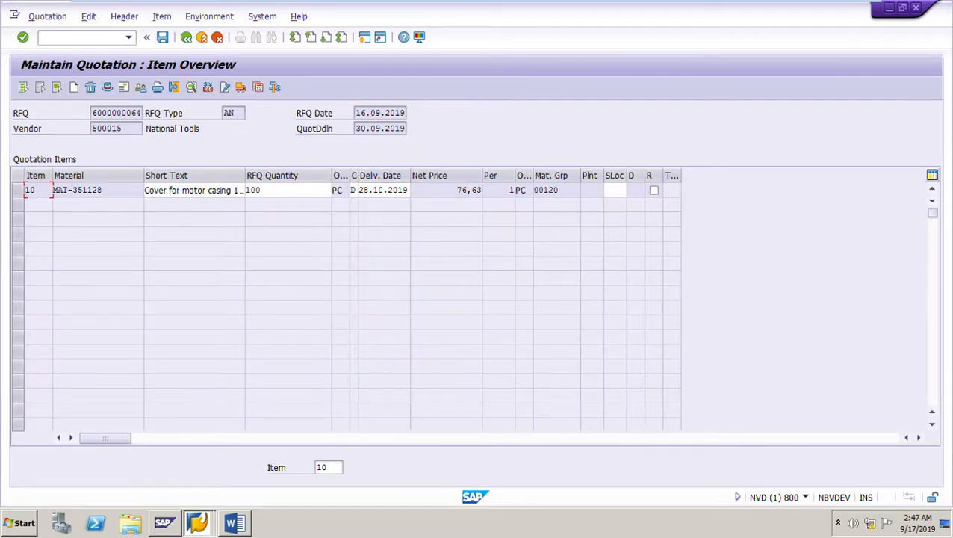
click(18, 190)
click(208, 88)
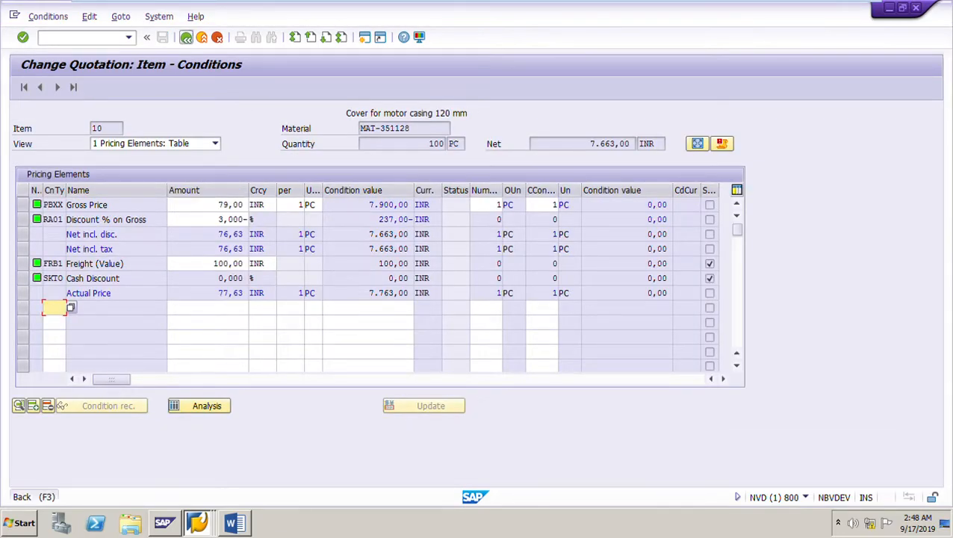
click(186, 37)
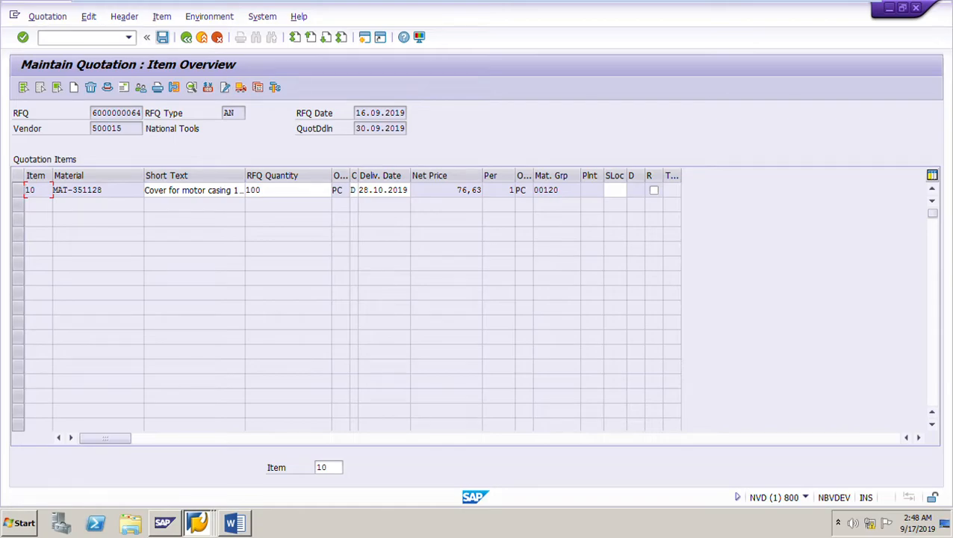
click(163, 37)
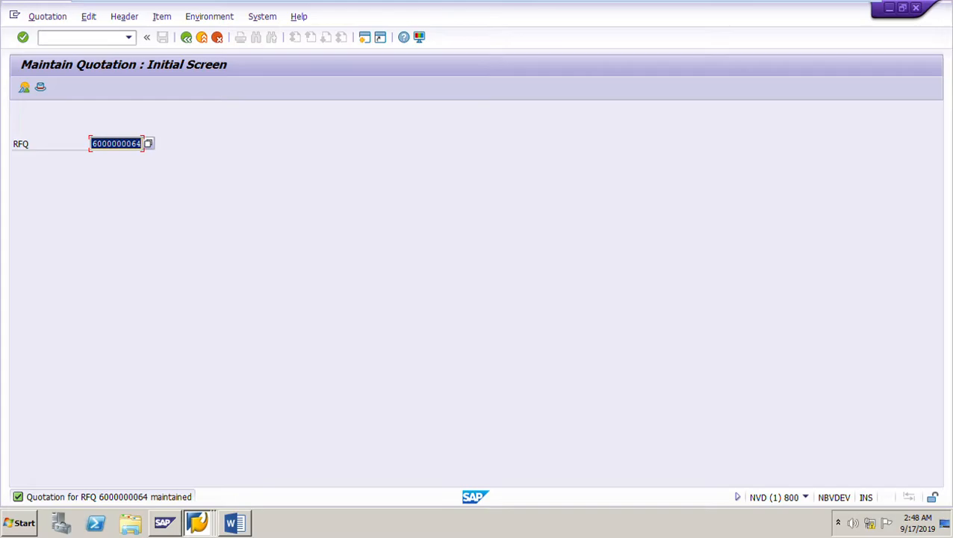
Step: Switch to the Word document and look up the RFQ number for vendor 500016 in the quotation tables
click(235, 523)
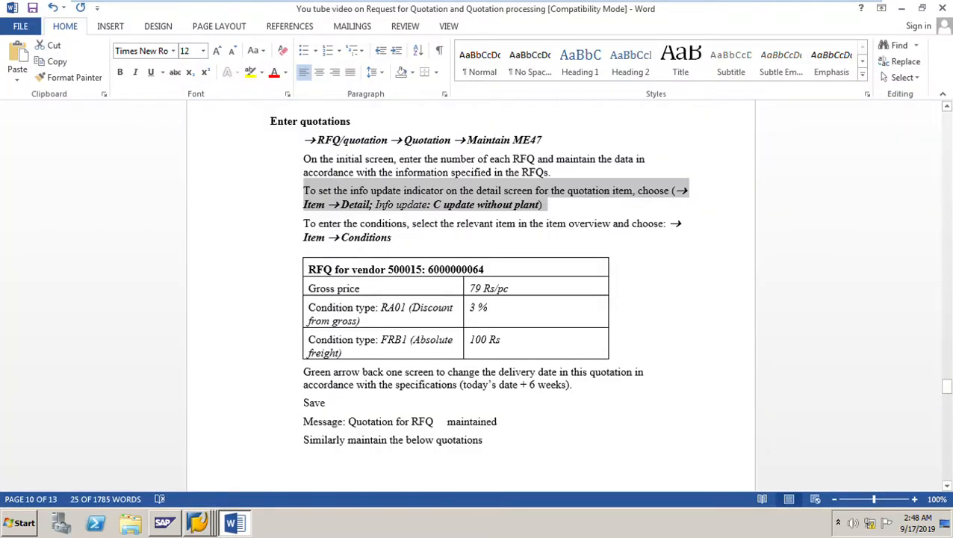
click(485, 270)
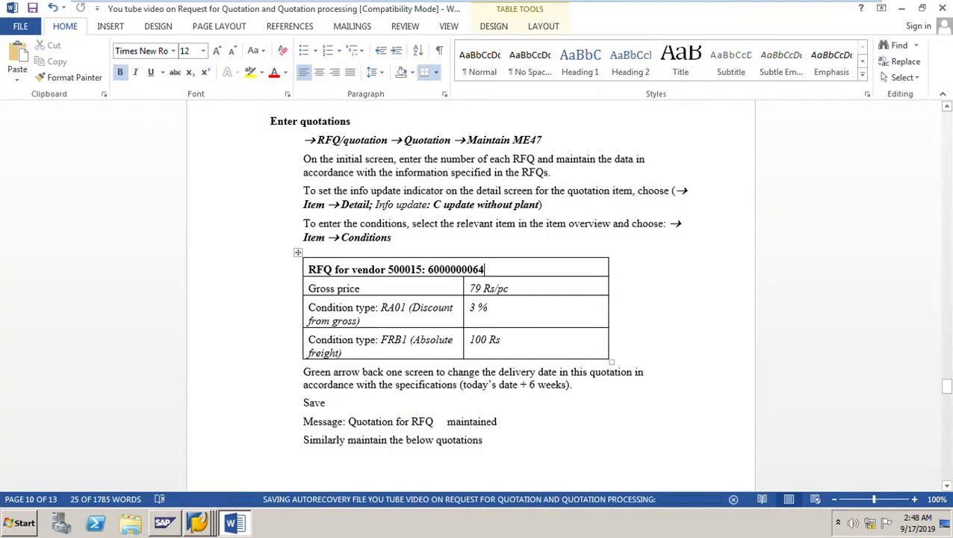
scroll(470, 299, down, 10)
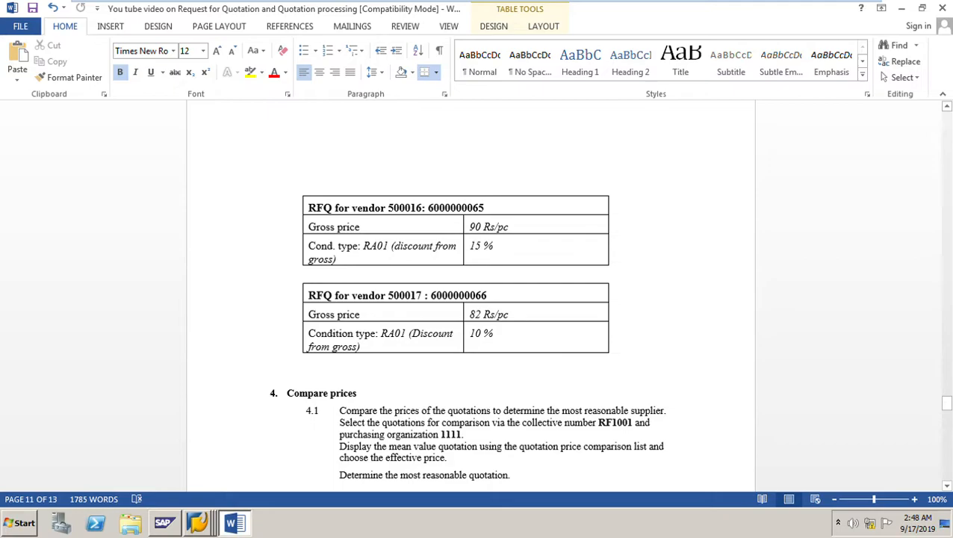
click(197, 523)
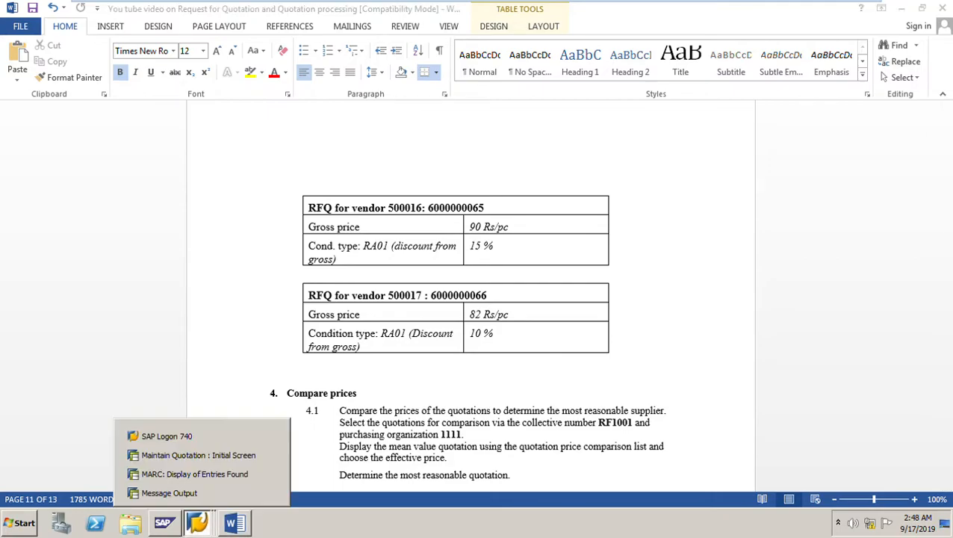
click(486, 207)
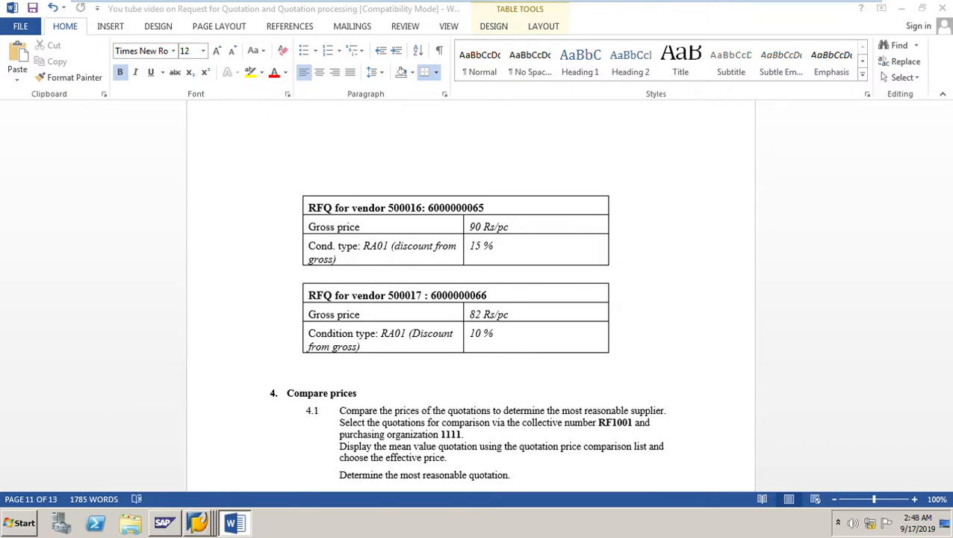
drag(485, 208, 425, 208)
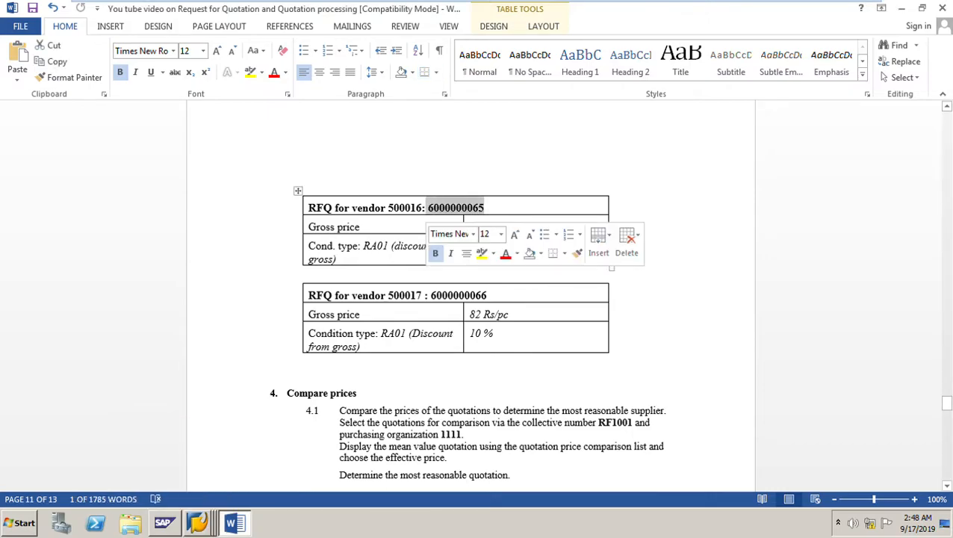
click(196, 523)
click(198, 455)
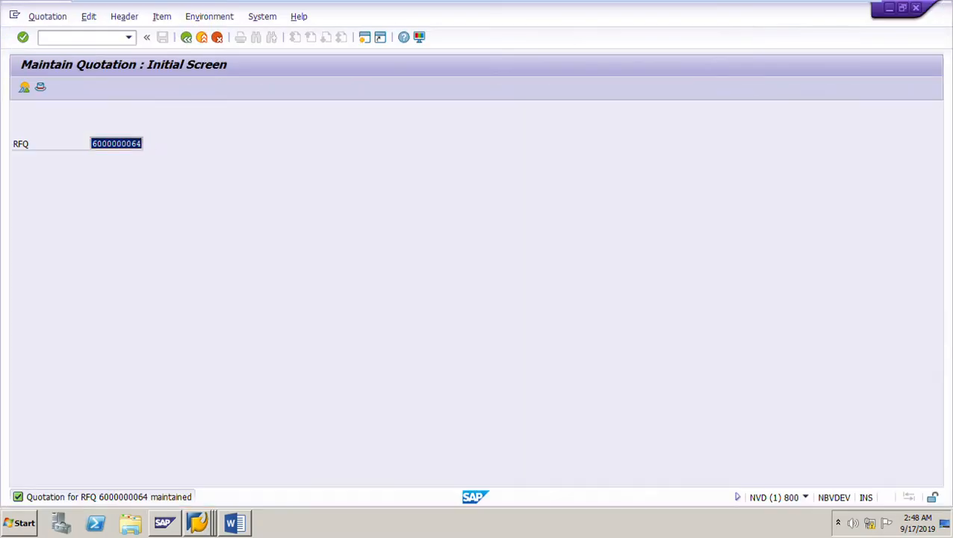
click(137, 143)
key(BackSpace)
text(6)
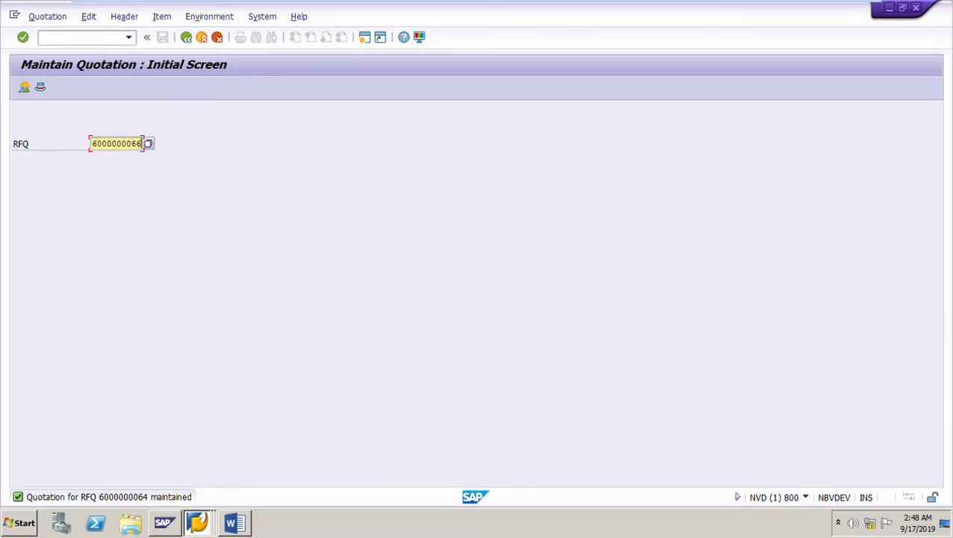
key(BackSpace)
text(5)
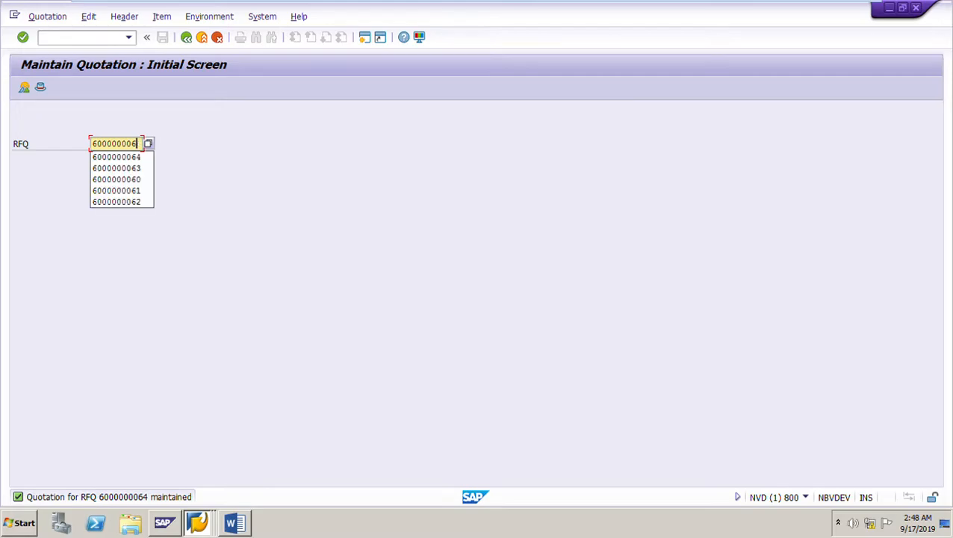
key(Return)
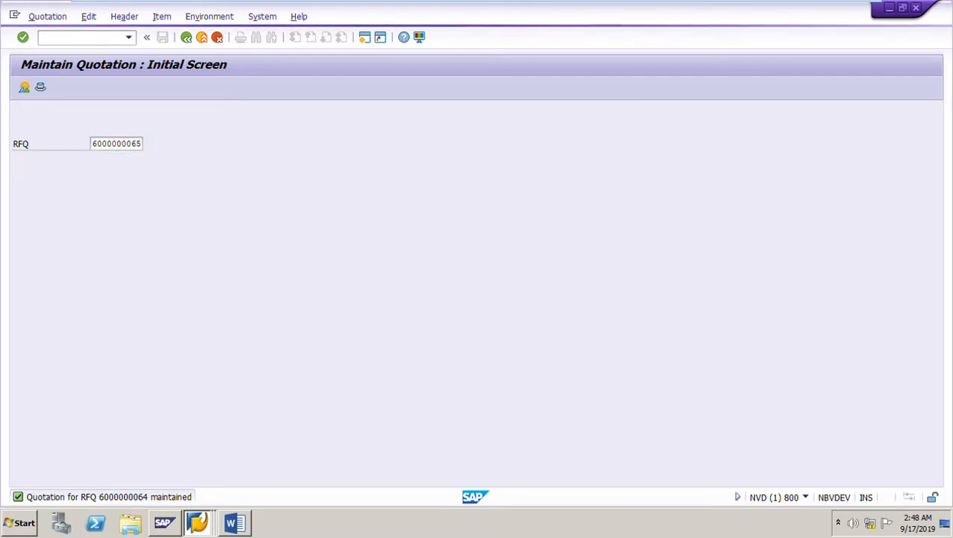
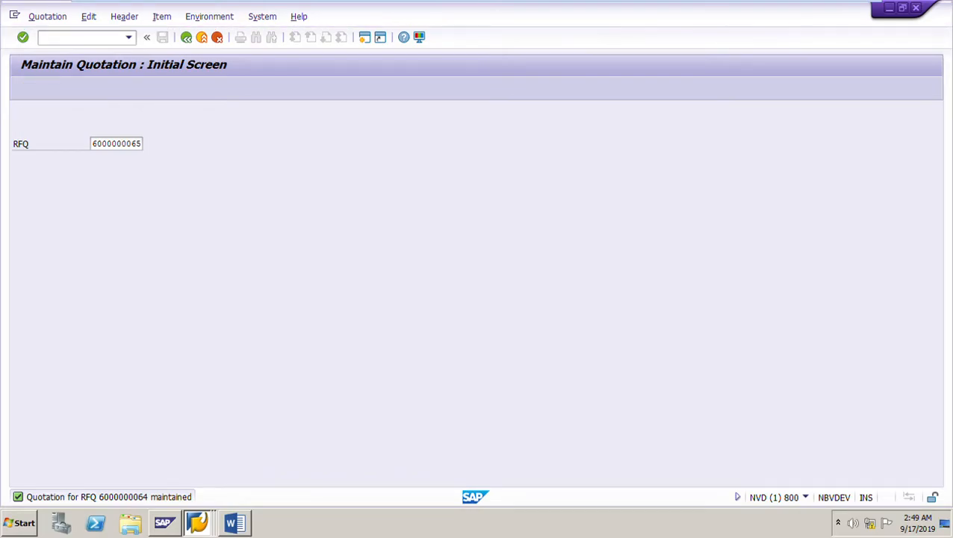
click(198, 523)
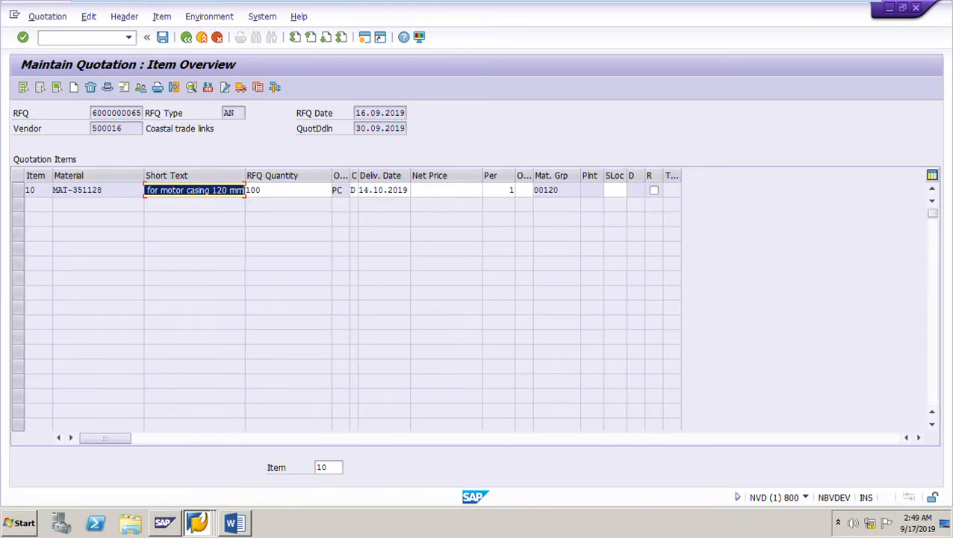
Step: Check vendor 500016's gross price in the Word document, and set the net price of quotation item 10 to 90 in SAP
click(235, 523)
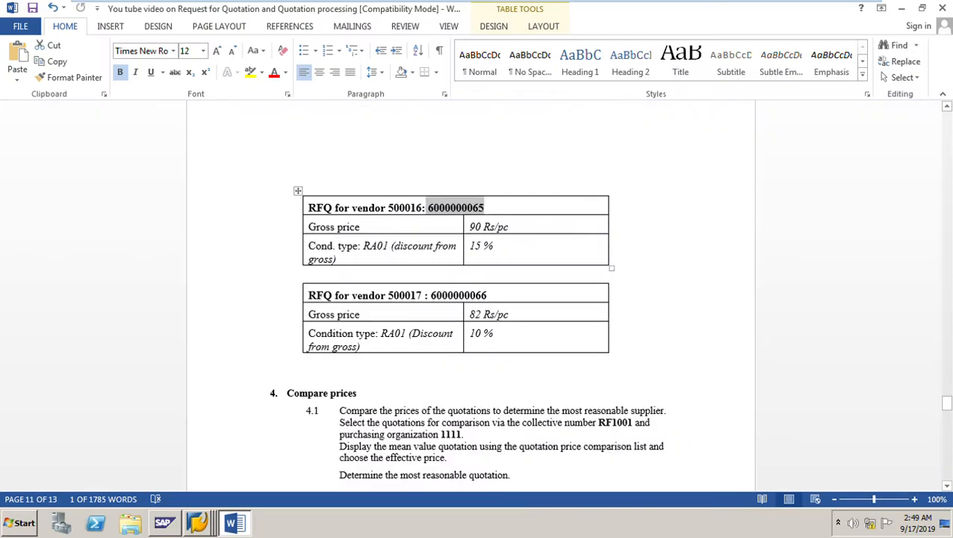
click(510, 227)
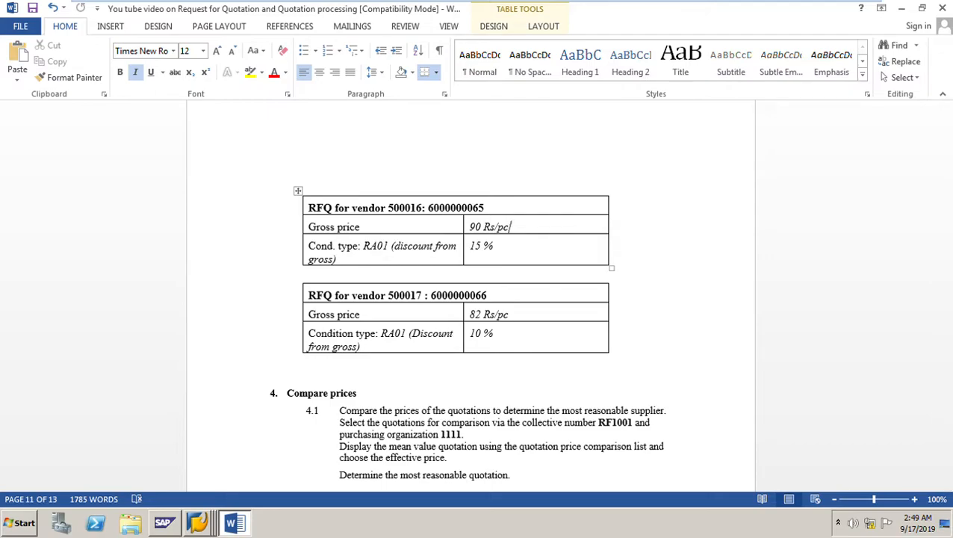
key(alt+Tab)
click(198, 523)
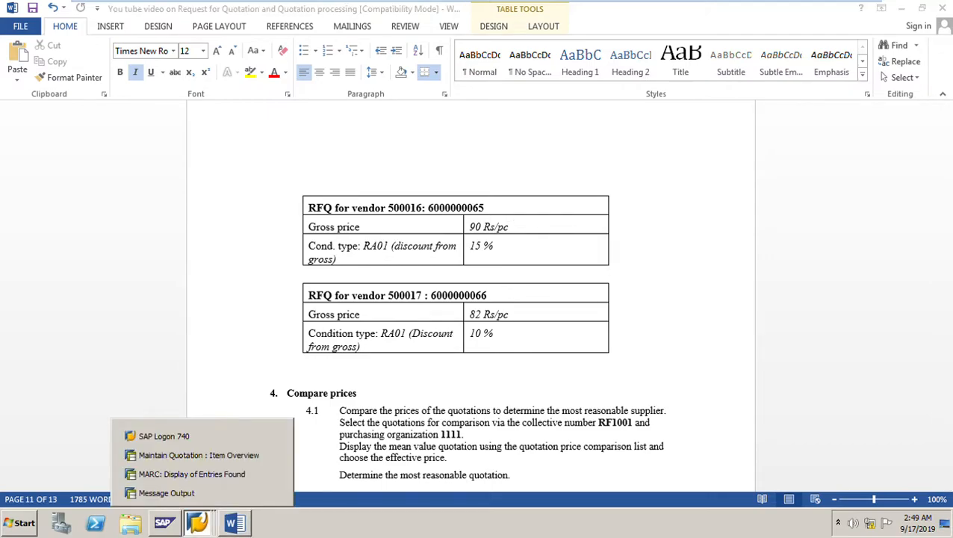
click(270, 454)
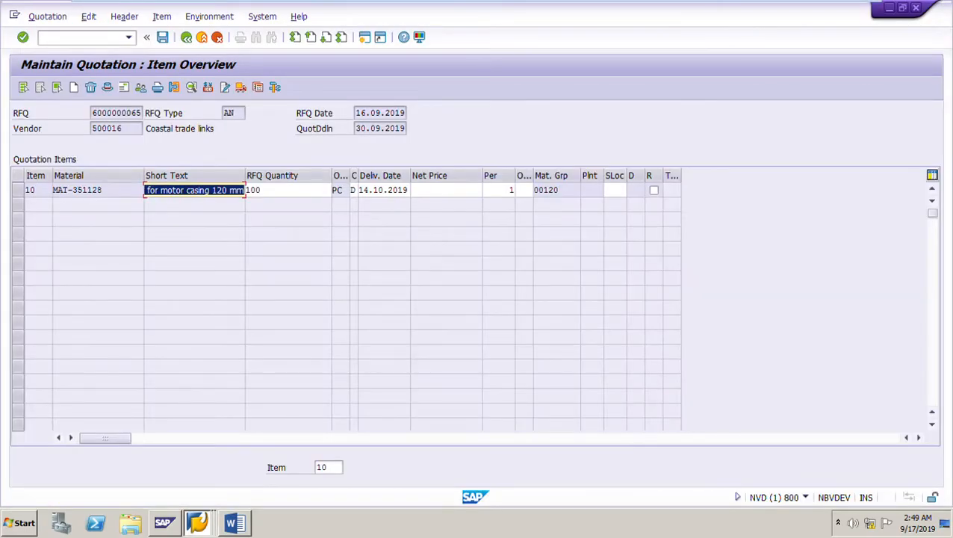
click(447, 191)
text(90)
key(Return)
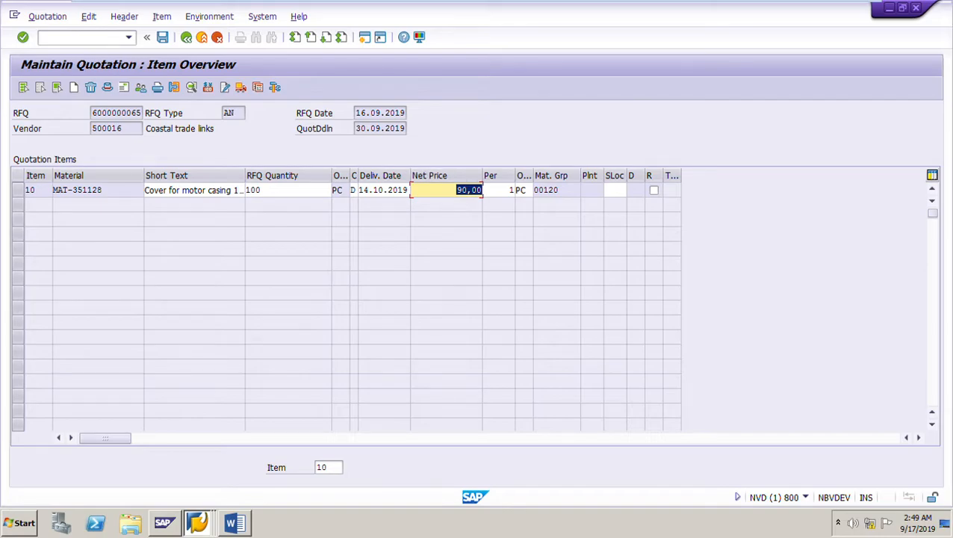
Step: Check the discount in Word, and add condition type RA01 with 15 % to quotation item 10's pricing conditions in SAP
key(alt+Tab)
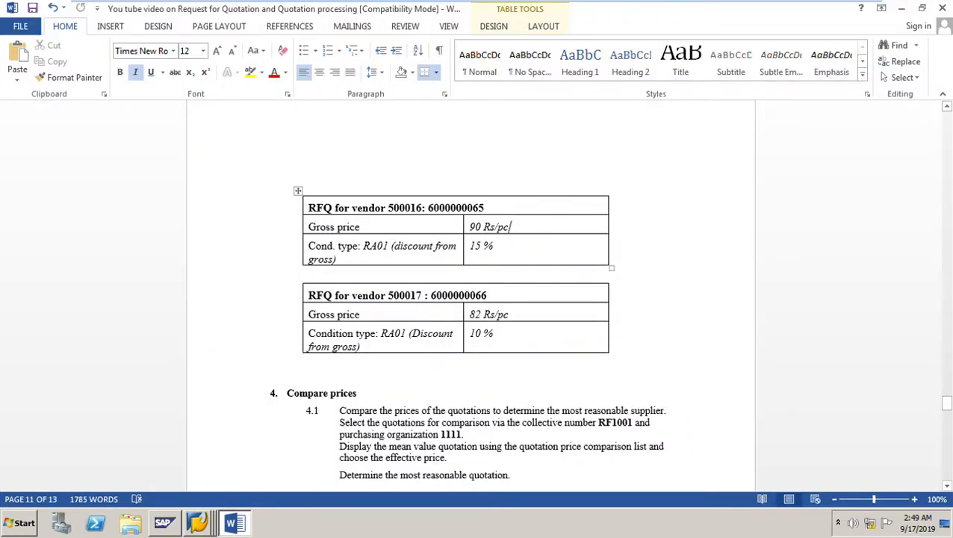
key(alt+Tab)
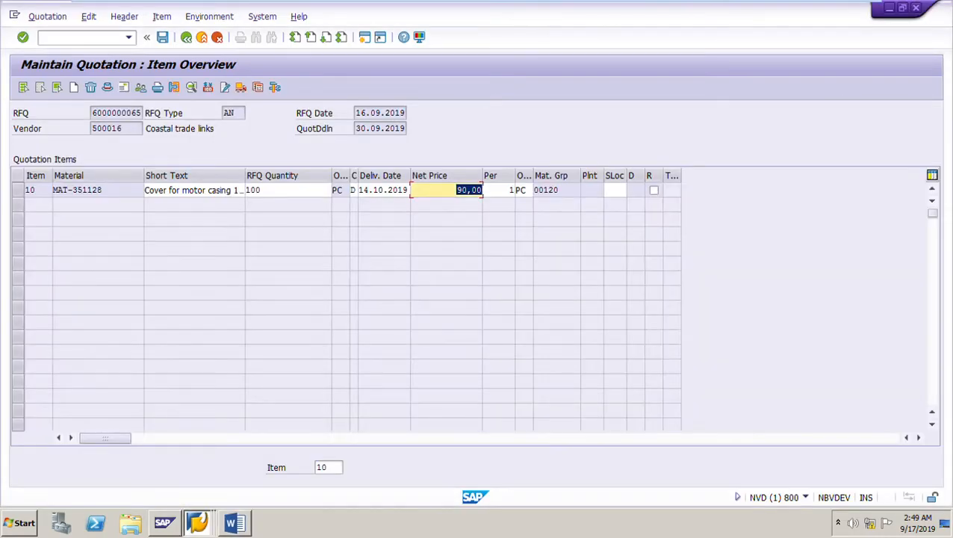
click(18, 189)
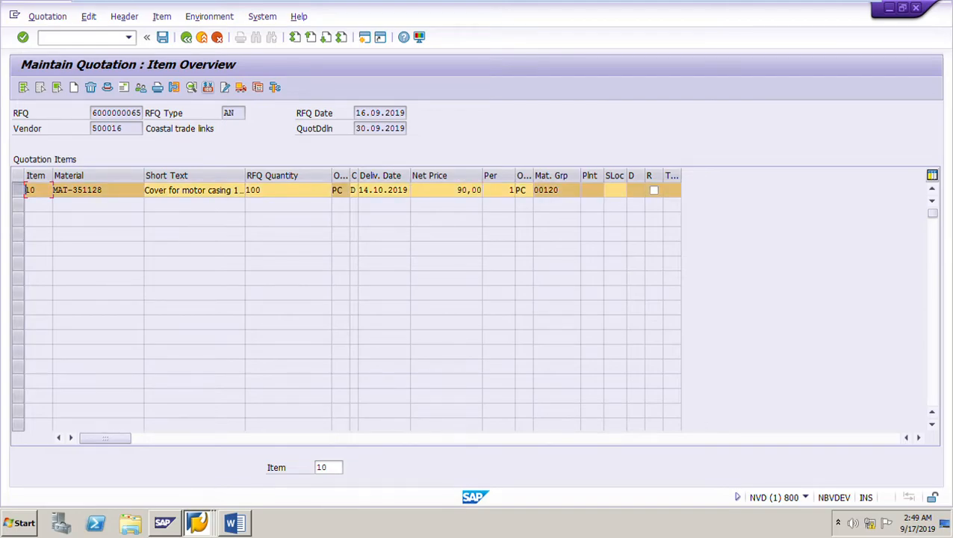
click(208, 87)
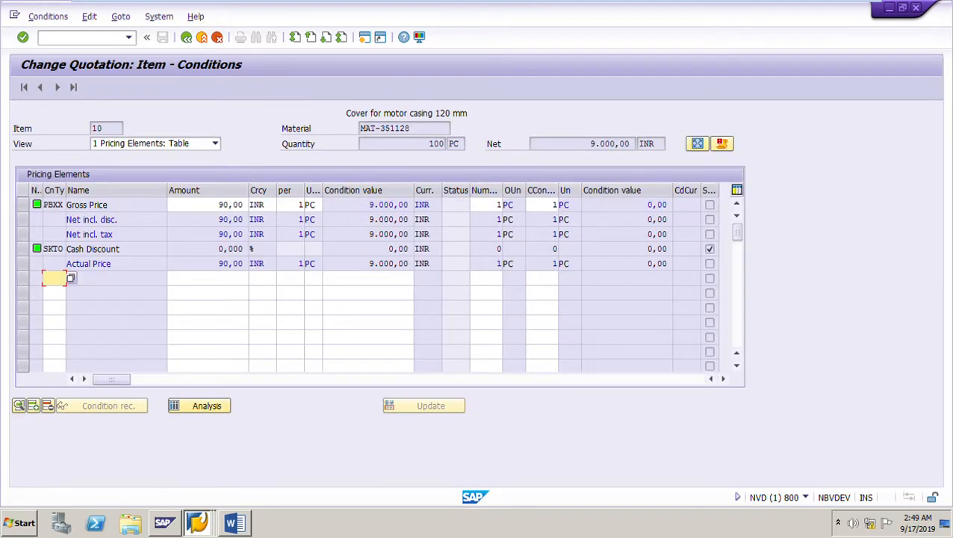
text(R)
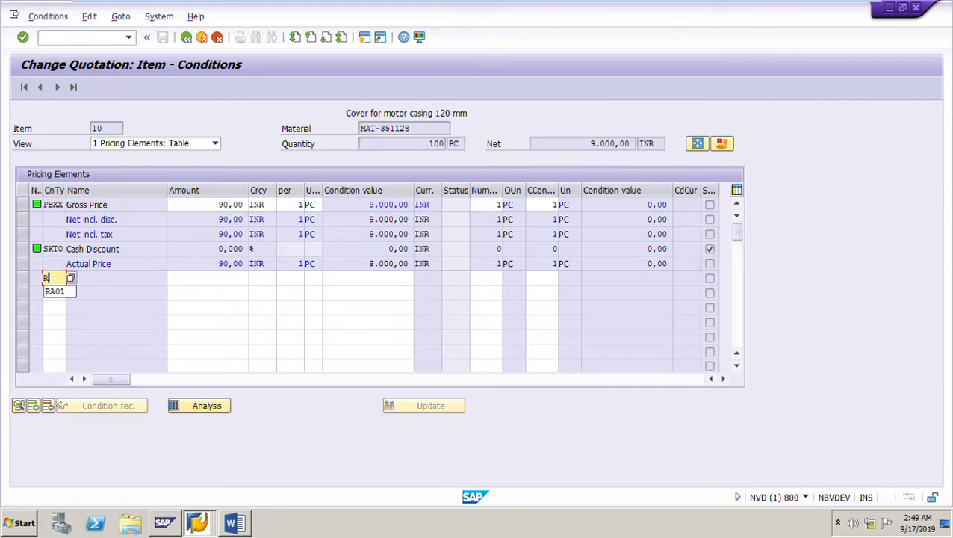
text(A01)
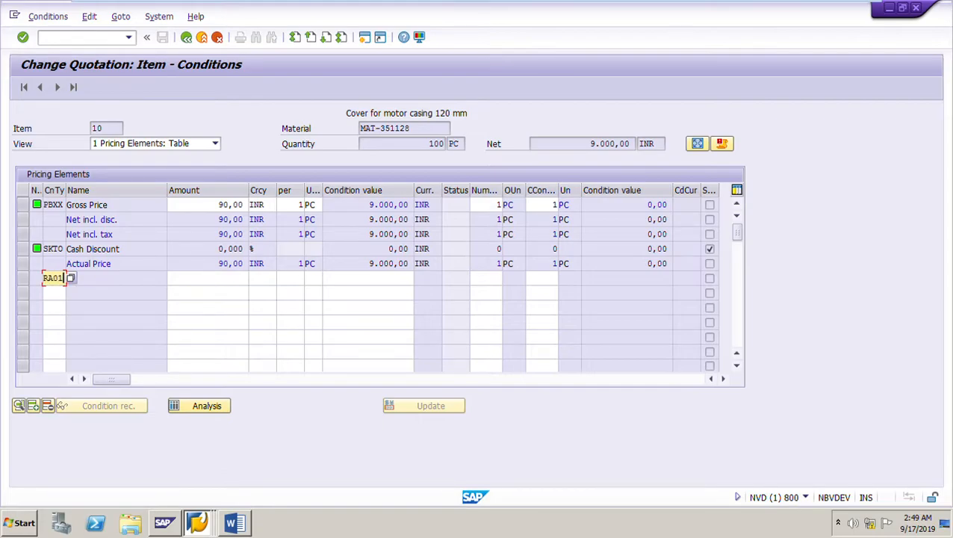
key(Tab)
text(15)
key(Return)
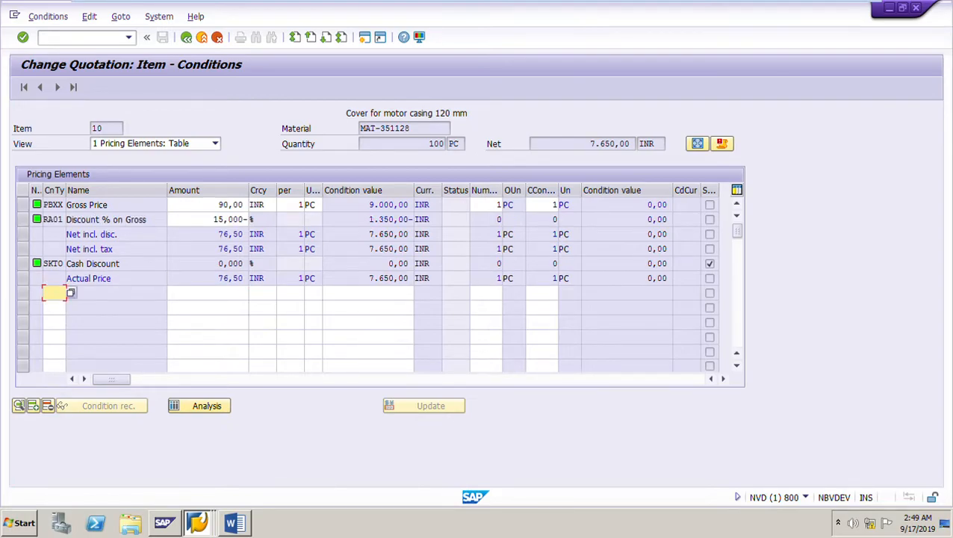
click(186, 36)
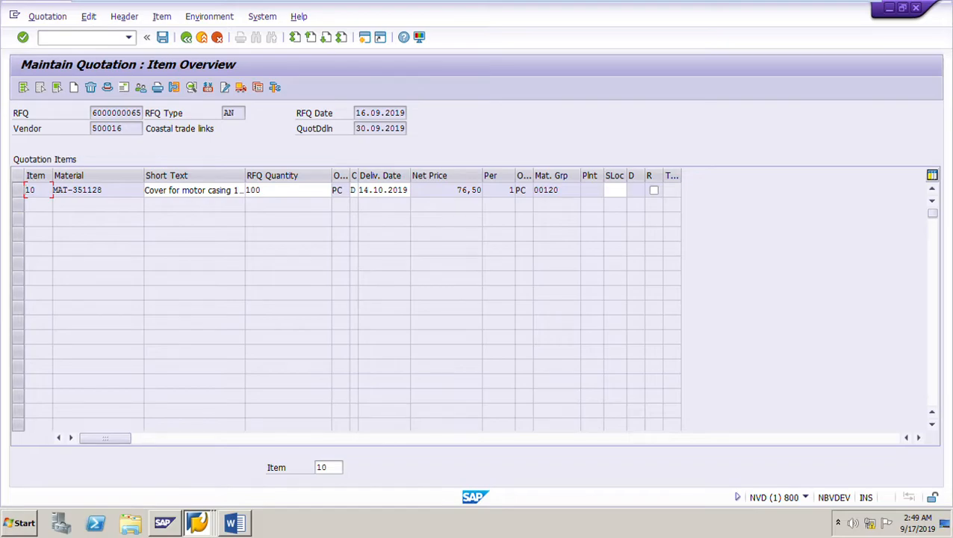
Step: Switch to the Word document and review the info update instruction and the quotation tables for vendors 500016 and 500017
key(alt+Tab)
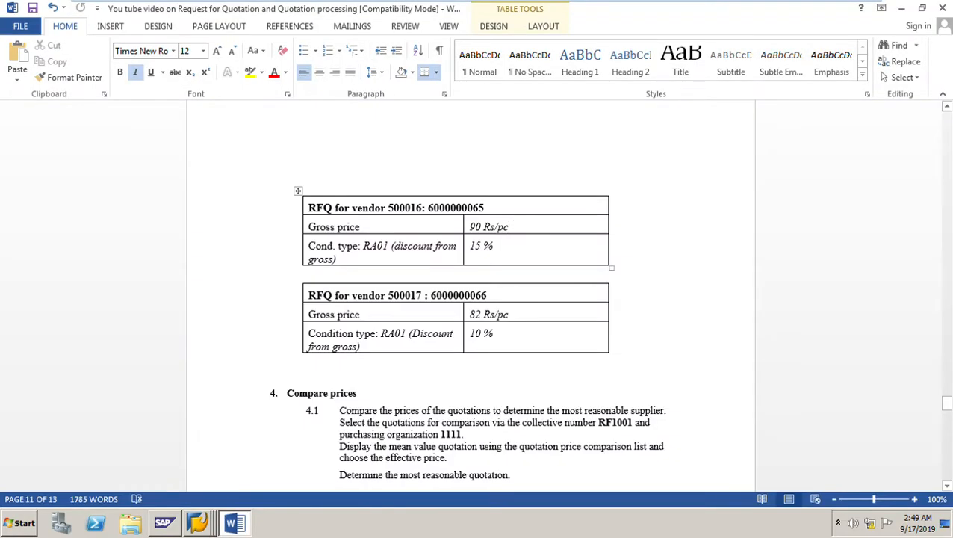
scroll(471, 299, up, 15)
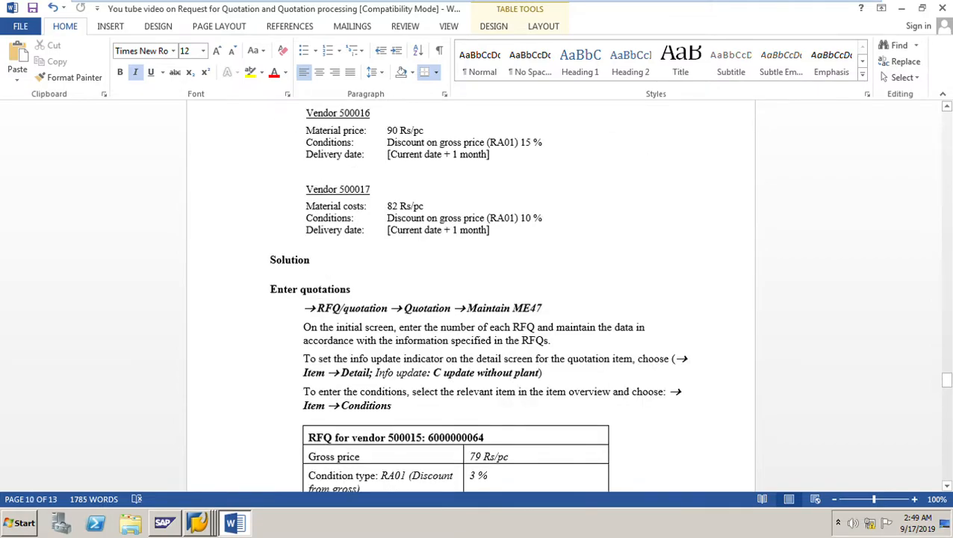
drag(304, 372, 538, 372)
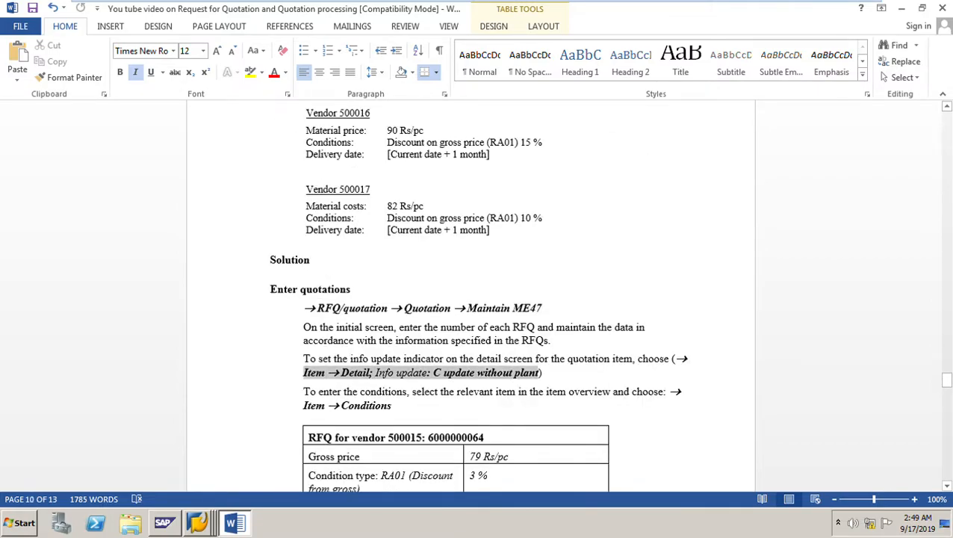
click(543, 372)
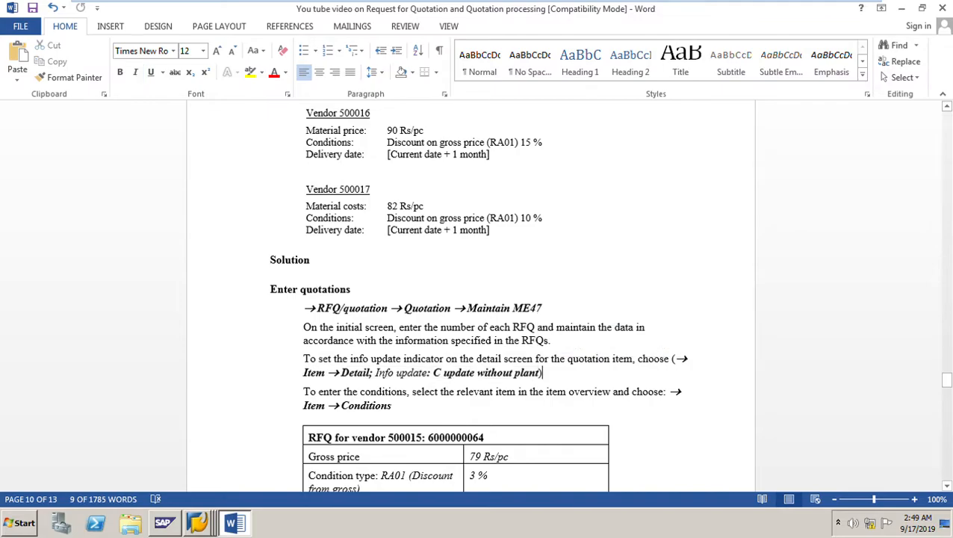
scroll(470, 299, down, 5)
scroll(471, 299, down, 13)
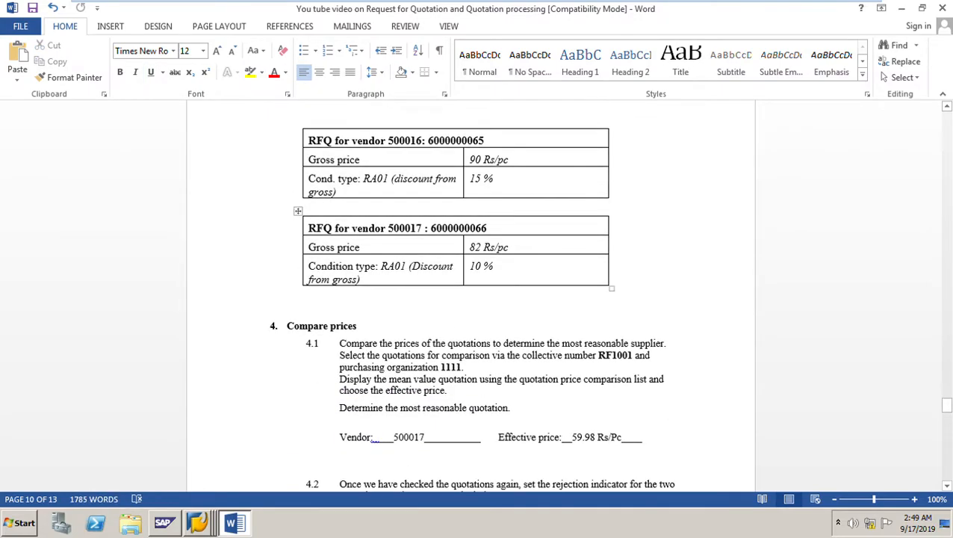
click(197, 522)
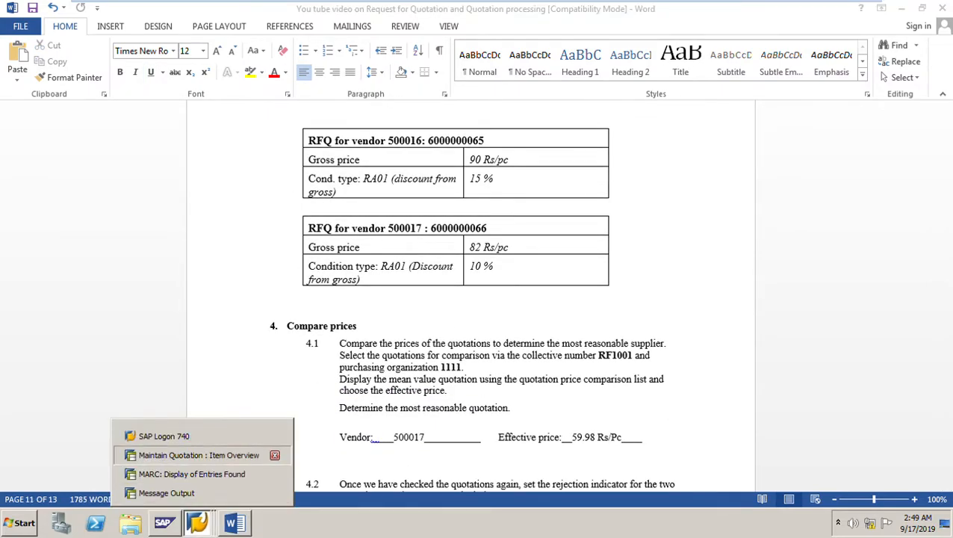
click(194, 451)
click(18, 189)
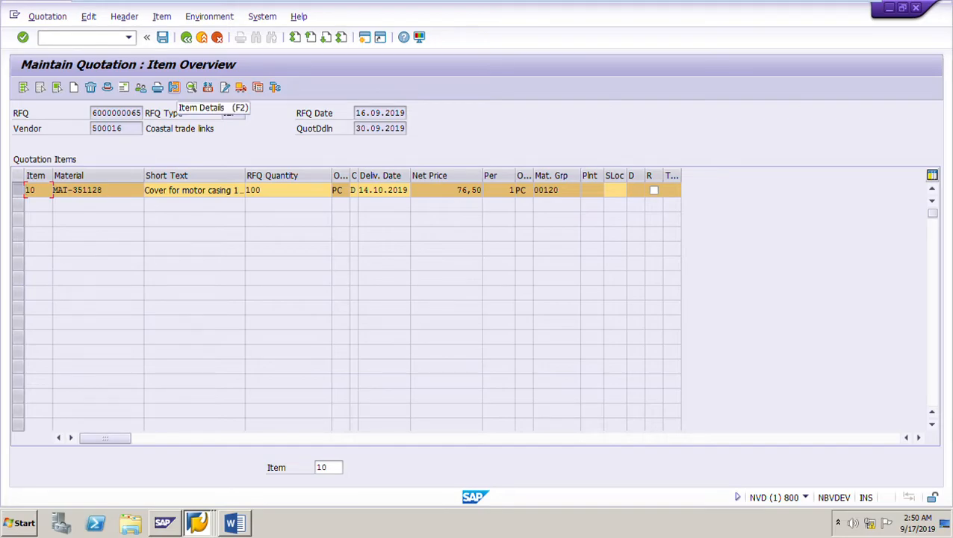
click(162, 16)
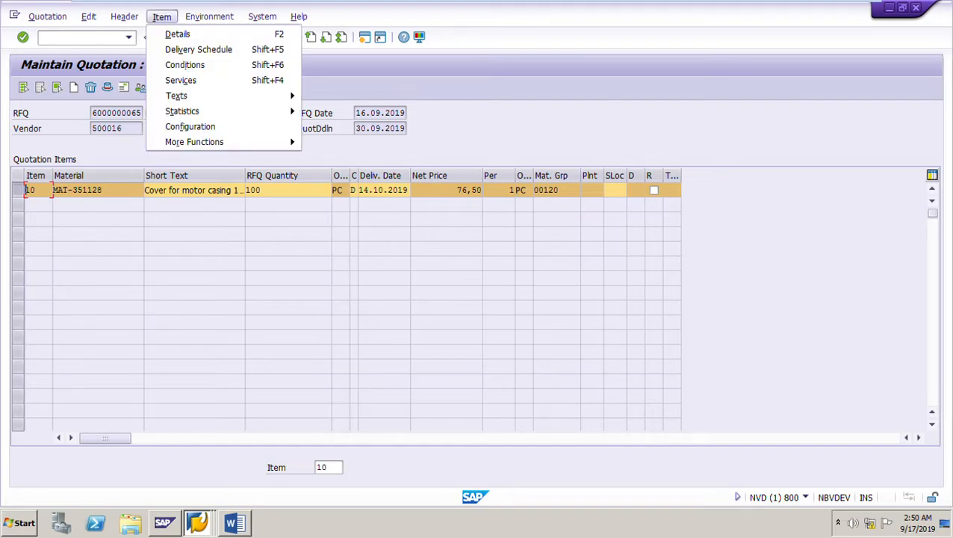
click(178, 34)
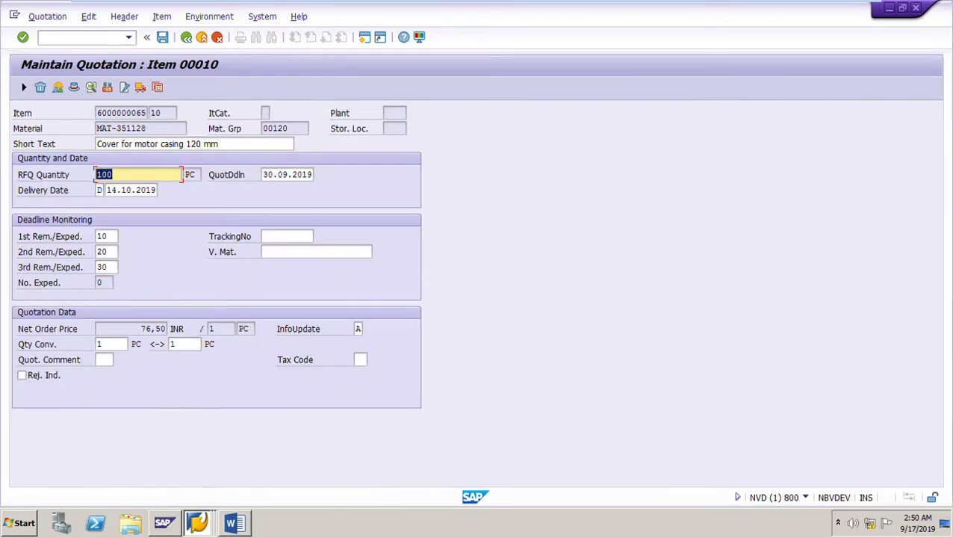
Step: Set the item's InfoUpdate indicator to C, Update without plant, and save the quotation
click(357, 328)
click(367, 329)
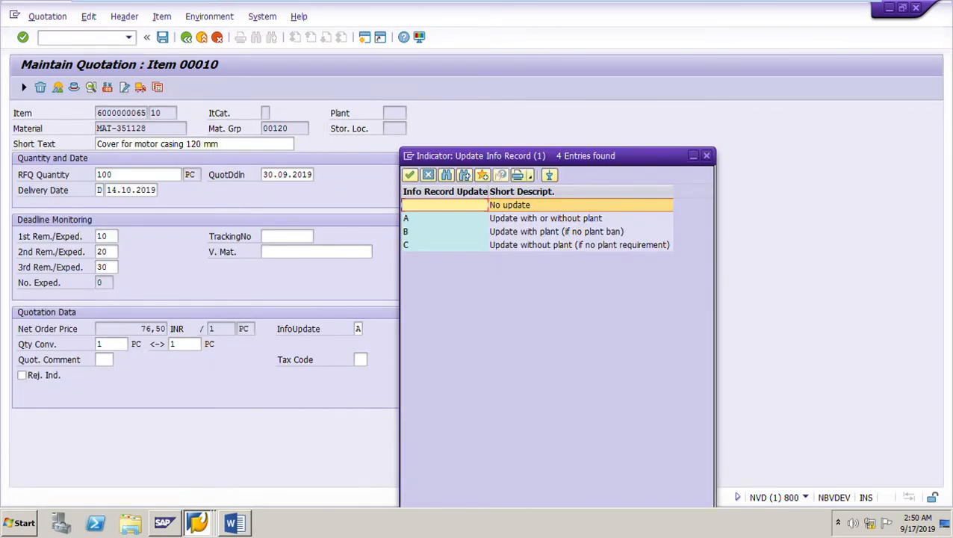
click(579, 245)
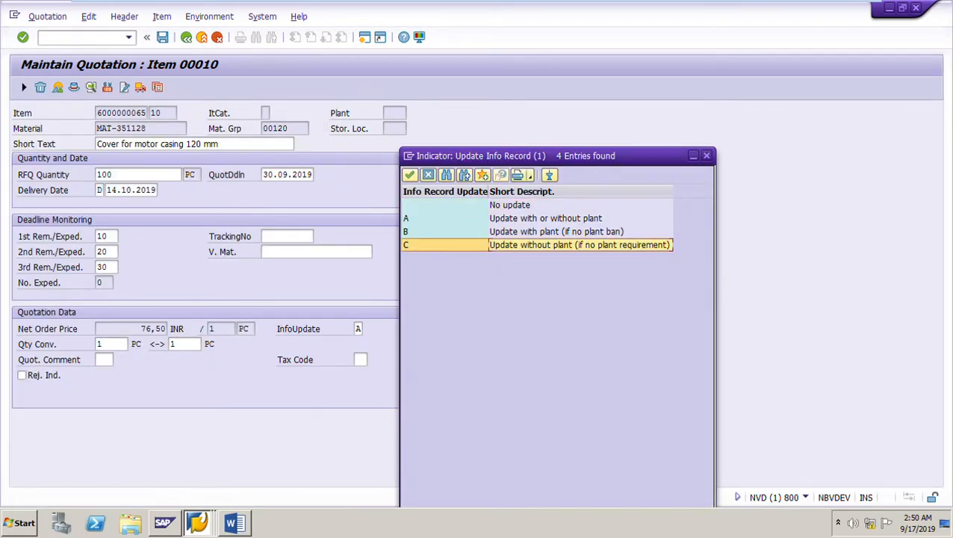
key(Return)
key(Return)
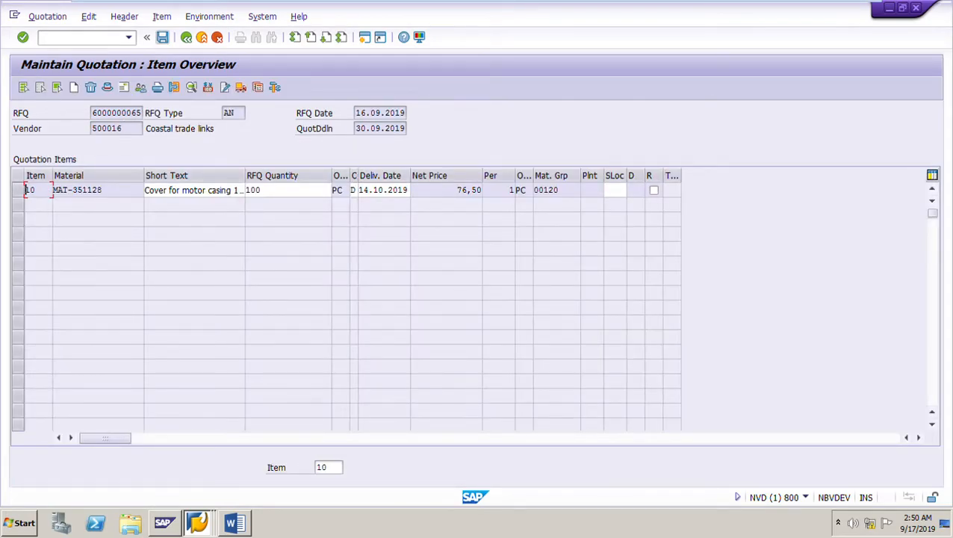
click(162, 37)
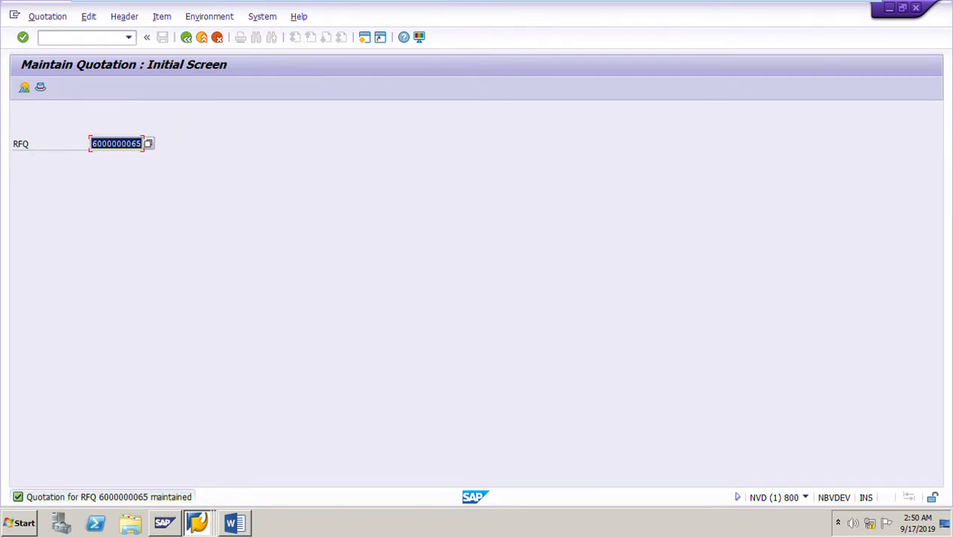
click(235, 523)
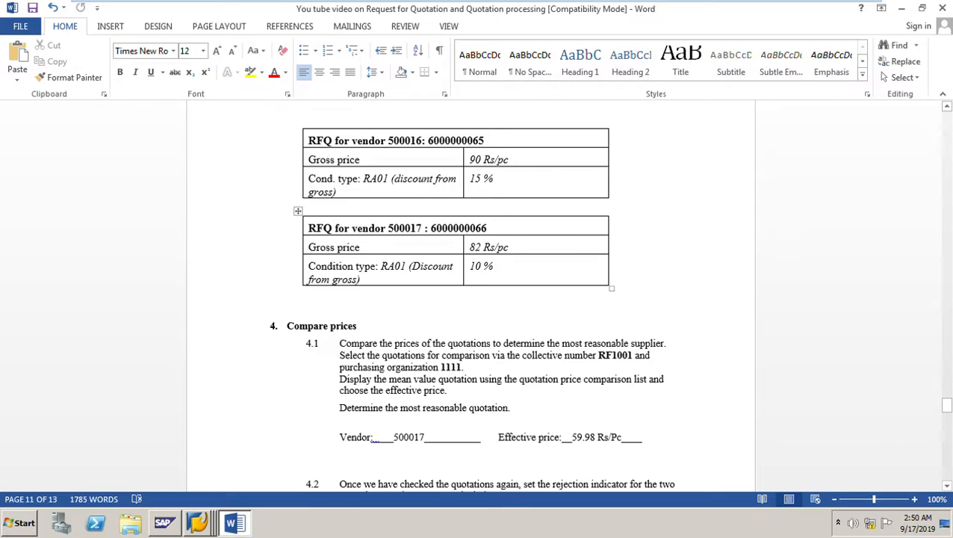
drag(469, 247, 493, 266)
click(476, 266)
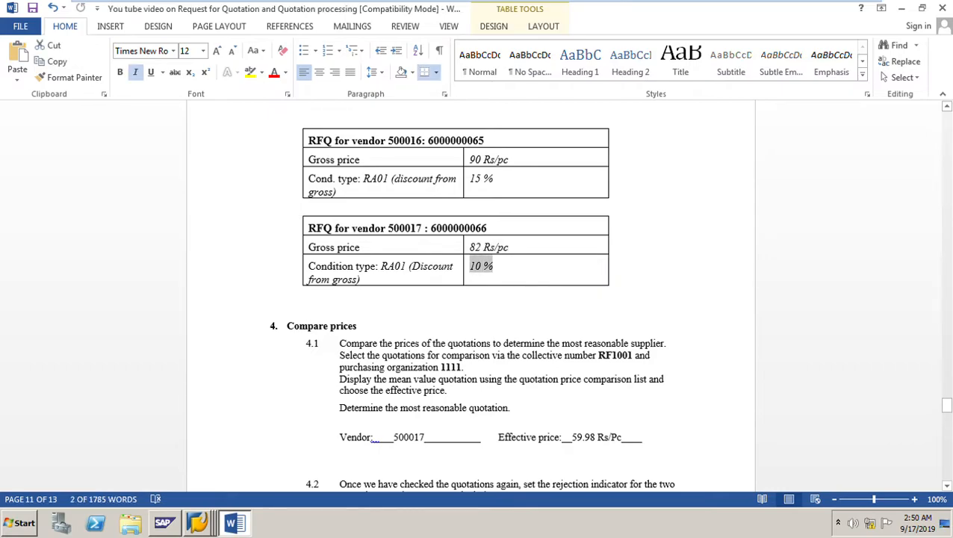
click(509, 248)
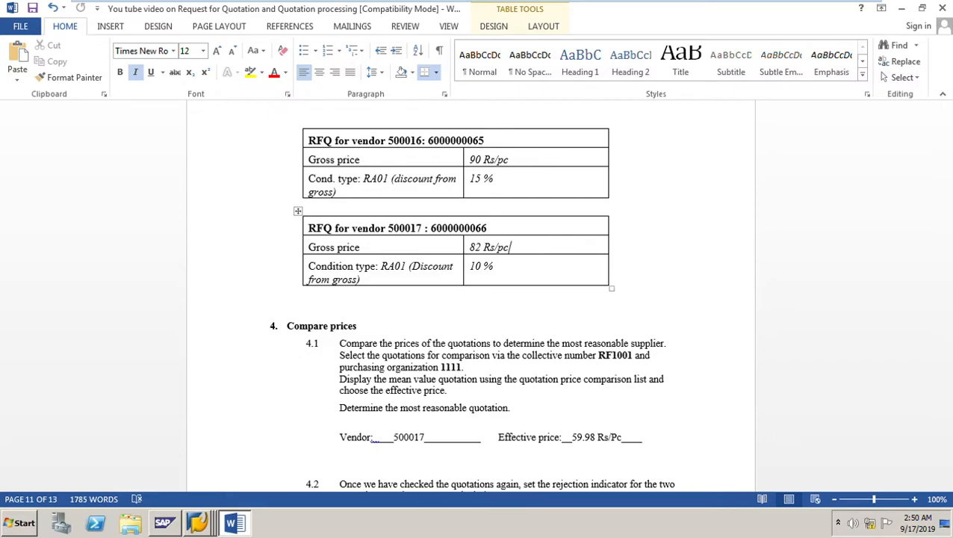
click(197, 523)
click(198, 455)
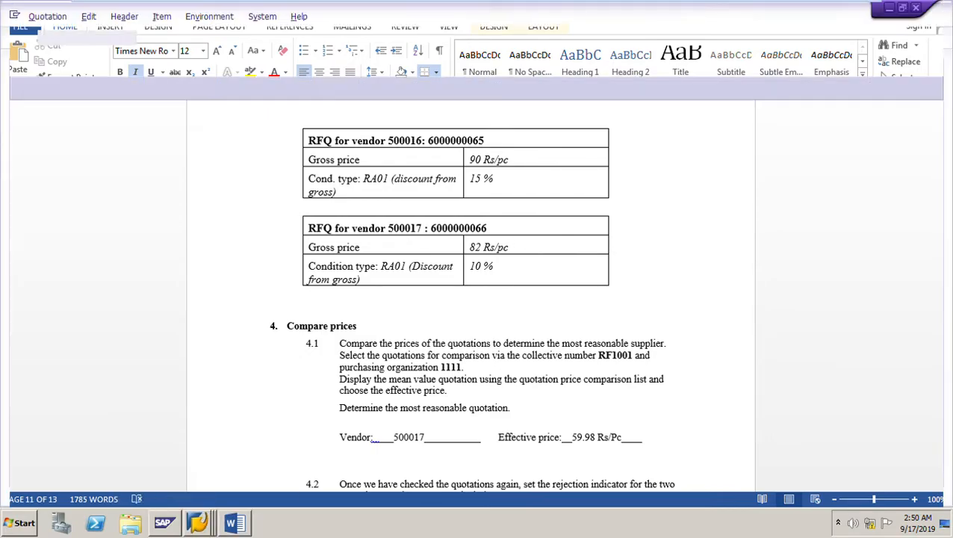
click(137, 144)
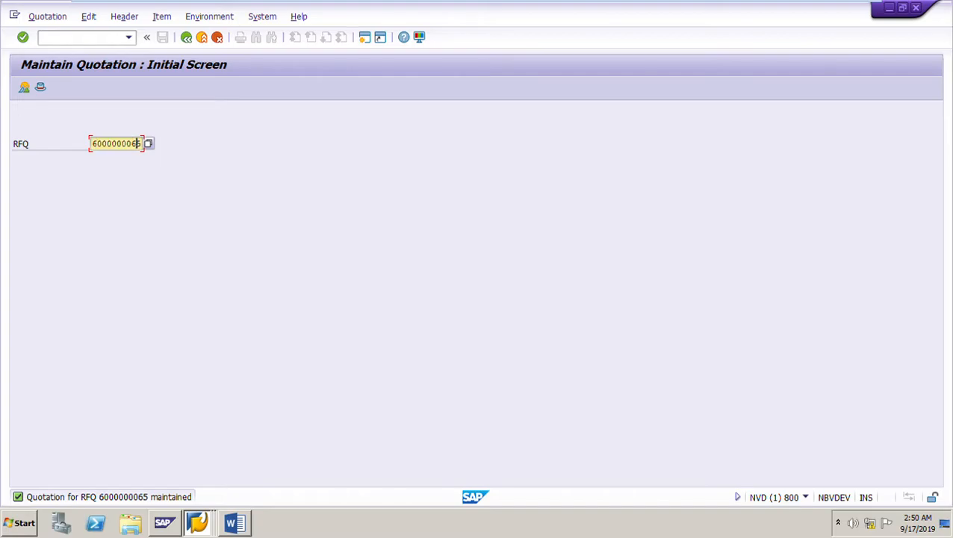
key(BackSpace)
text(6)
key(Return)
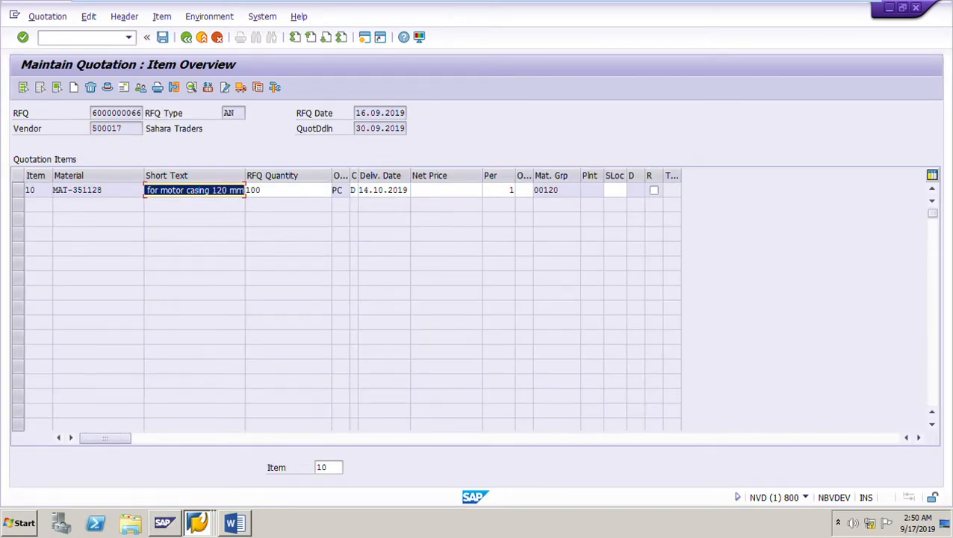
Step: Set the net price of quotation item 10 to 82
click(446, 190)
text(82)
key(Return)
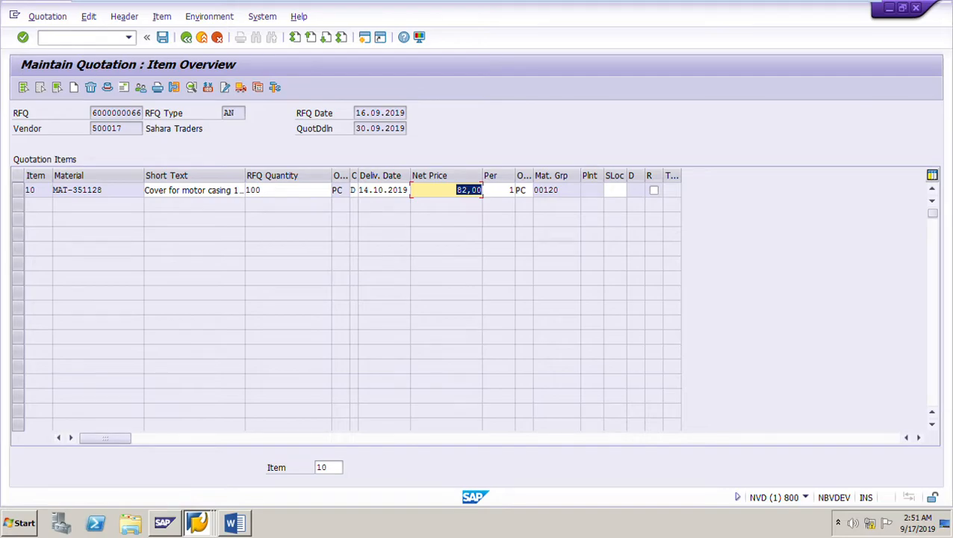
Step: Add condition type RA01 with 10 % to item 10's pricing conditions, checking the discount in Word, and return to the item overview
click(18, 189)
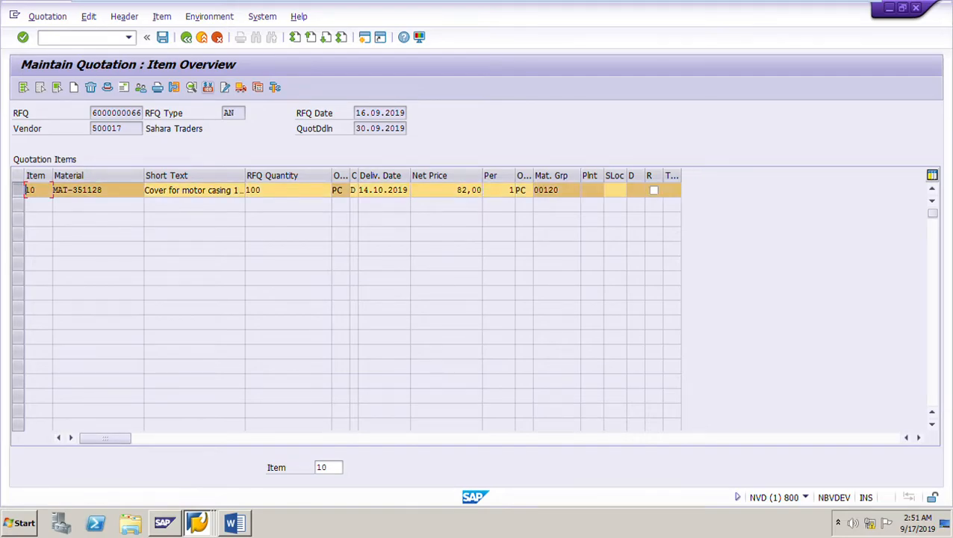
click(207, 86)
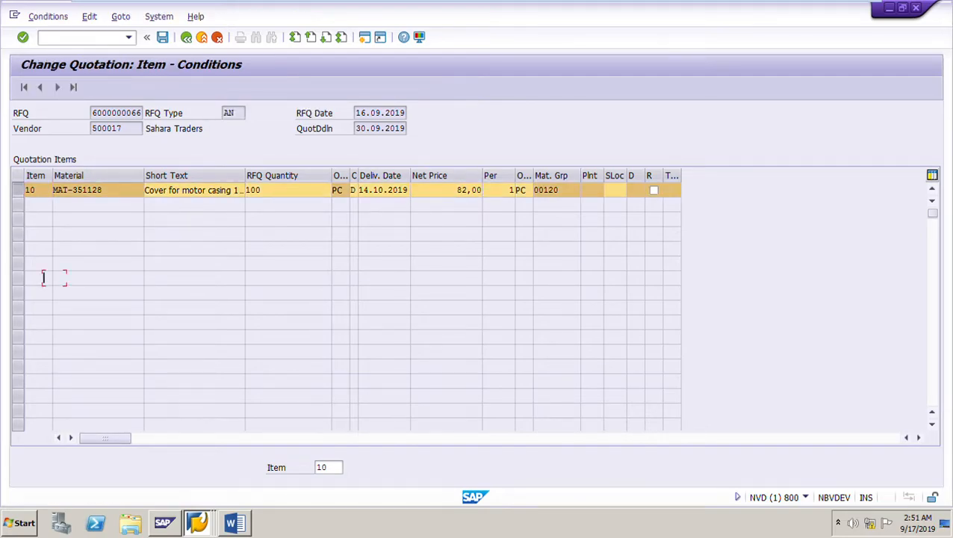
text(RA0)
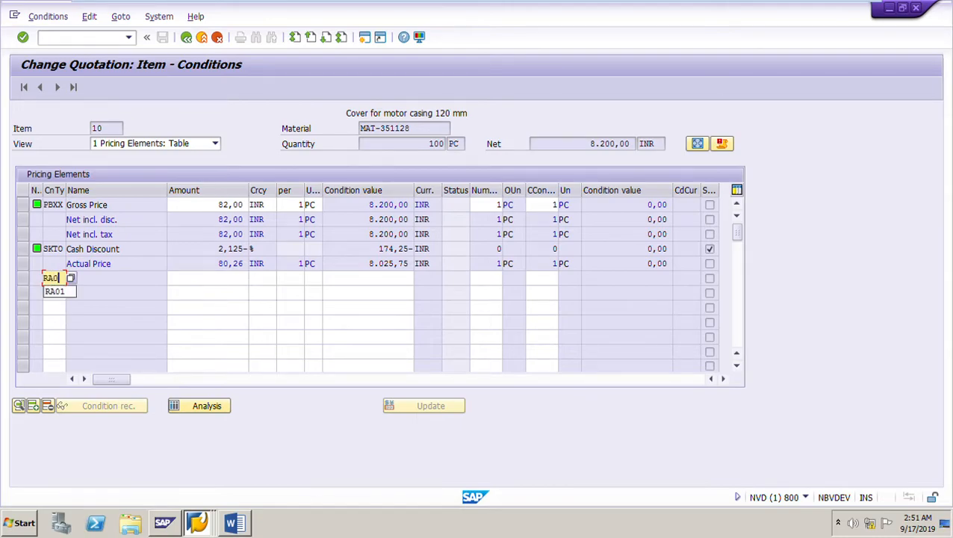
text(1)
key(alt+Tab)
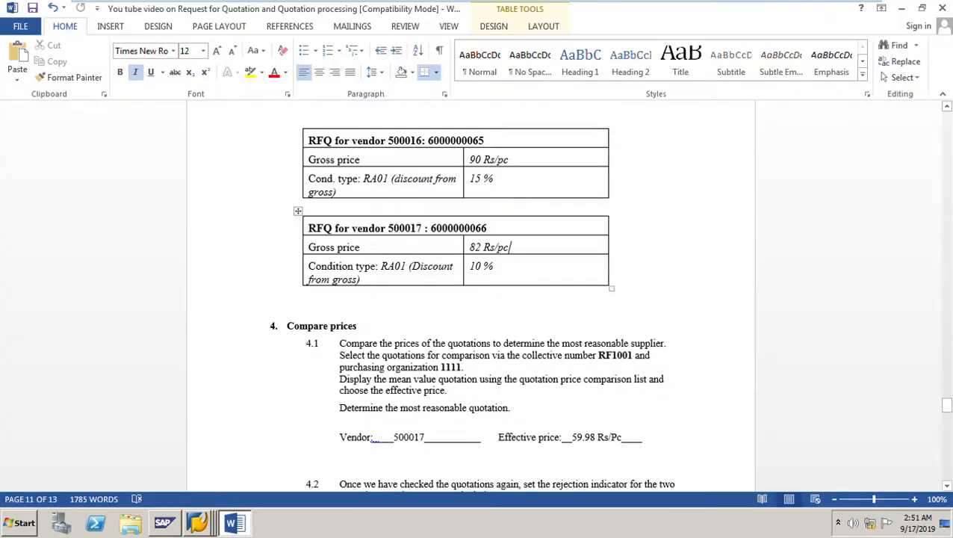
key(alt+Tab)
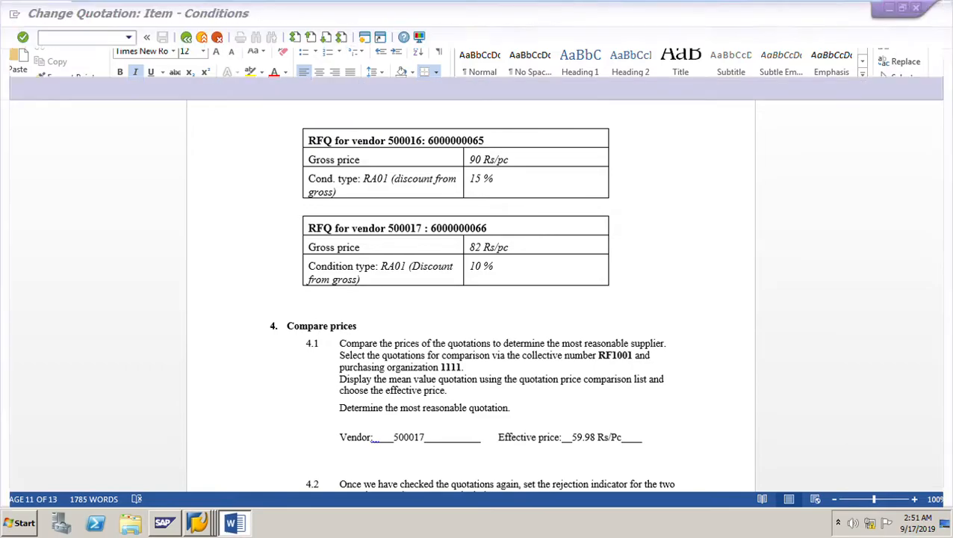
click(248, 277)
text(10)
key(Return)
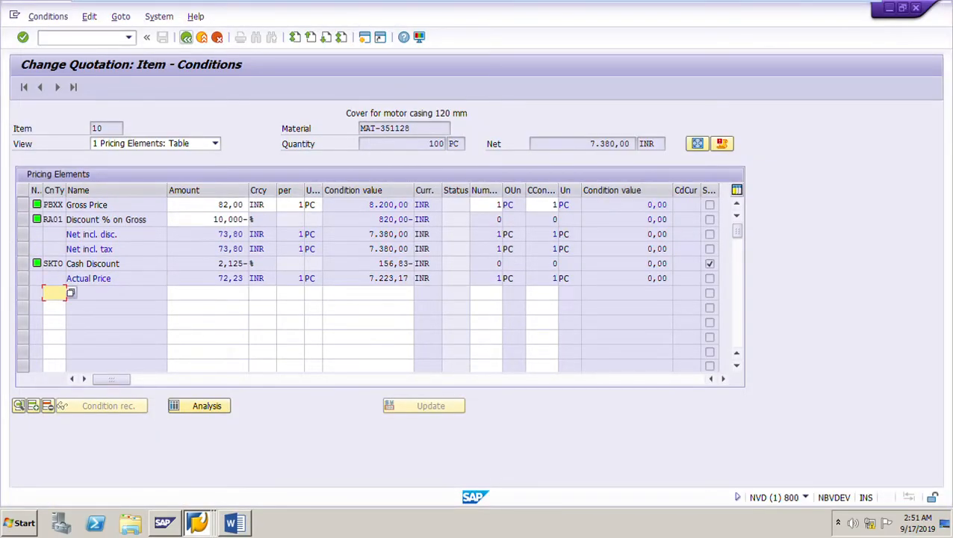
click(186, 36)
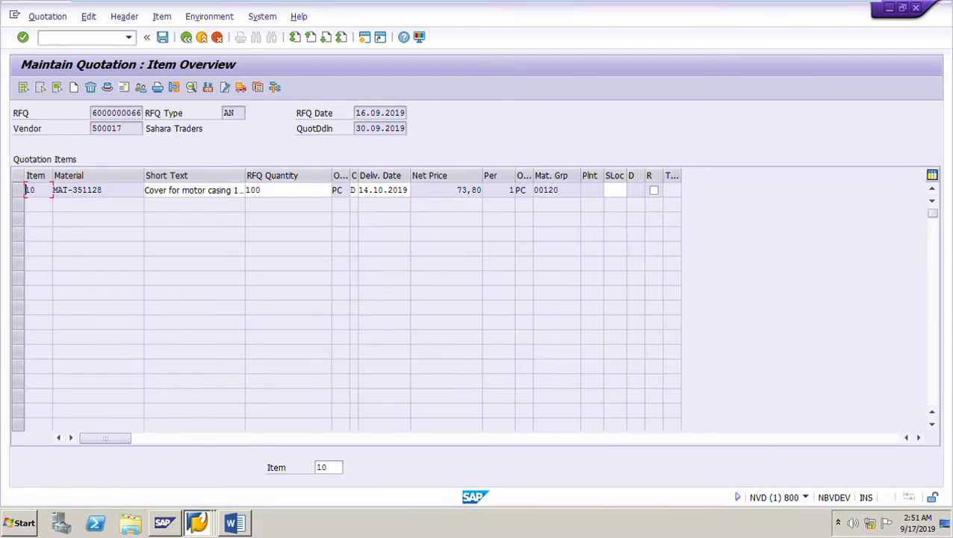
click(18, 190)
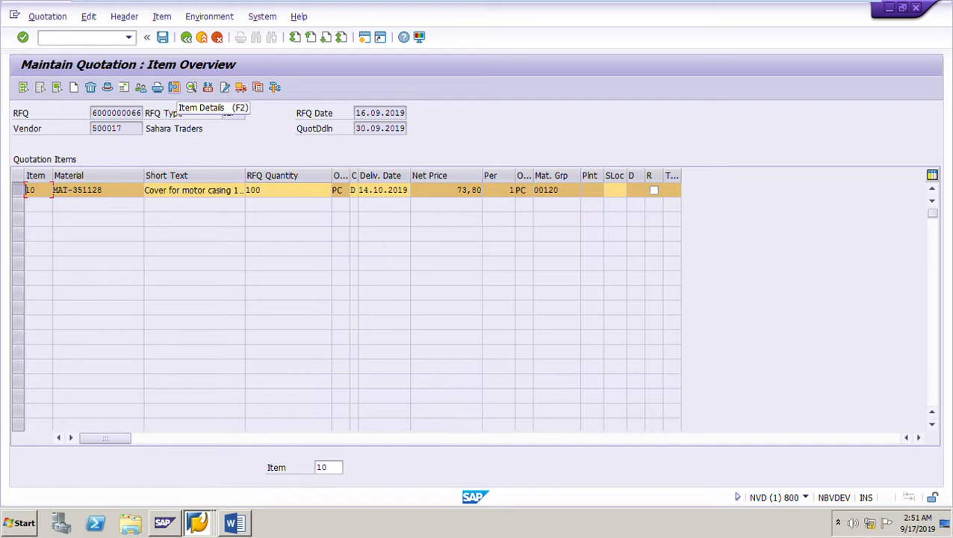
click(161, 16)
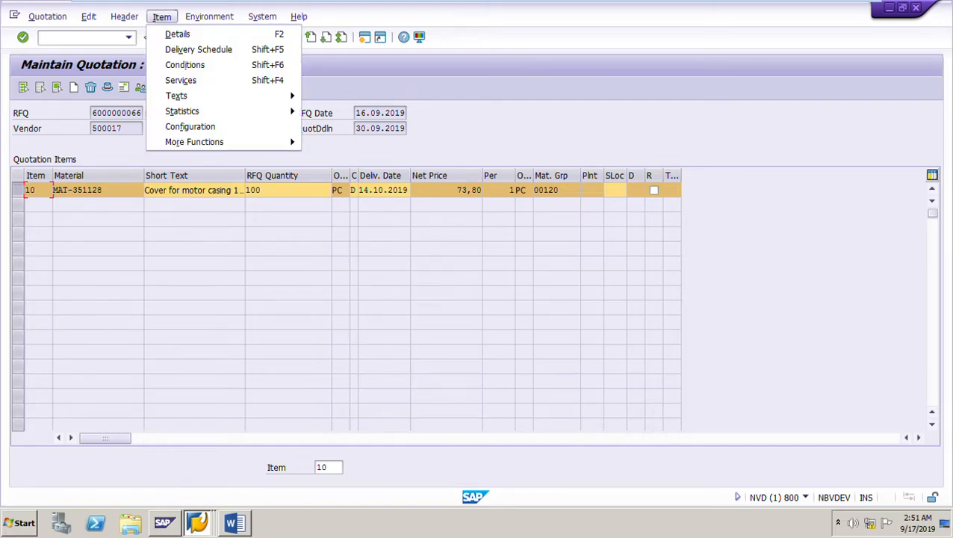
click(162, 16)
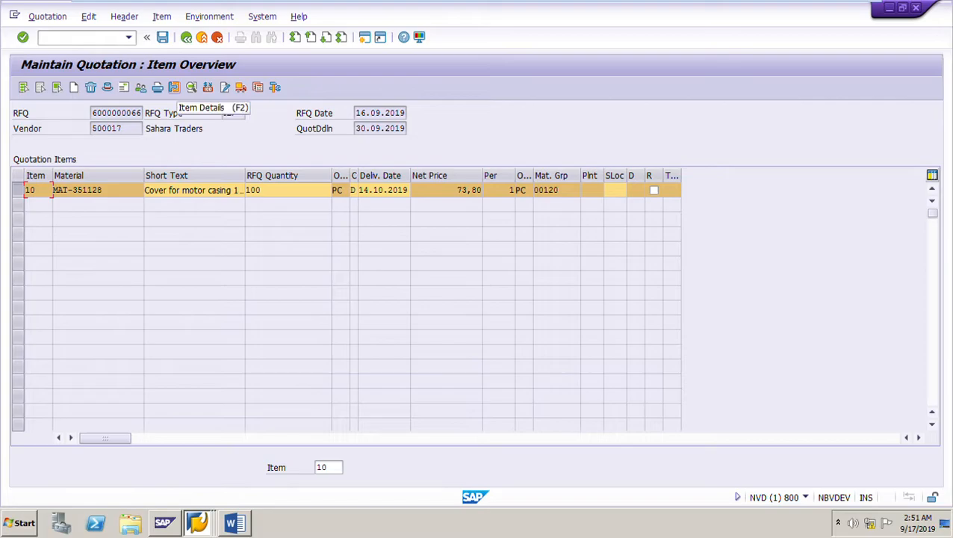
click(174, 87)
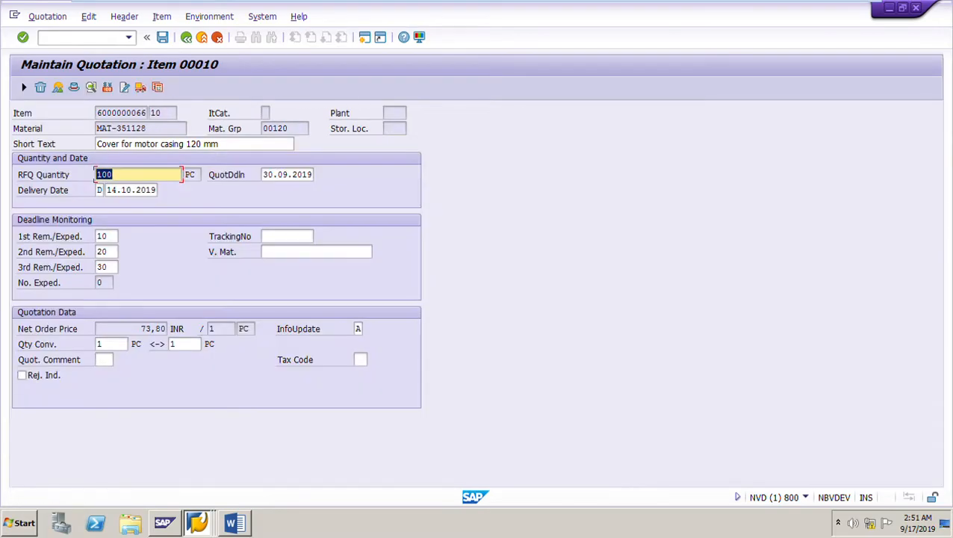
click(357, 328)
click(368, 328)
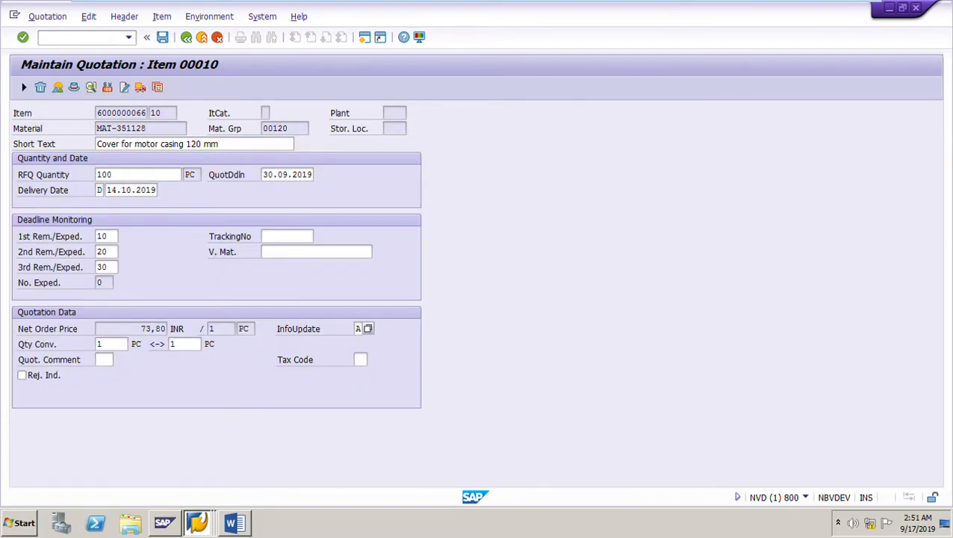
double_click(189, 197)
click(186, 37)
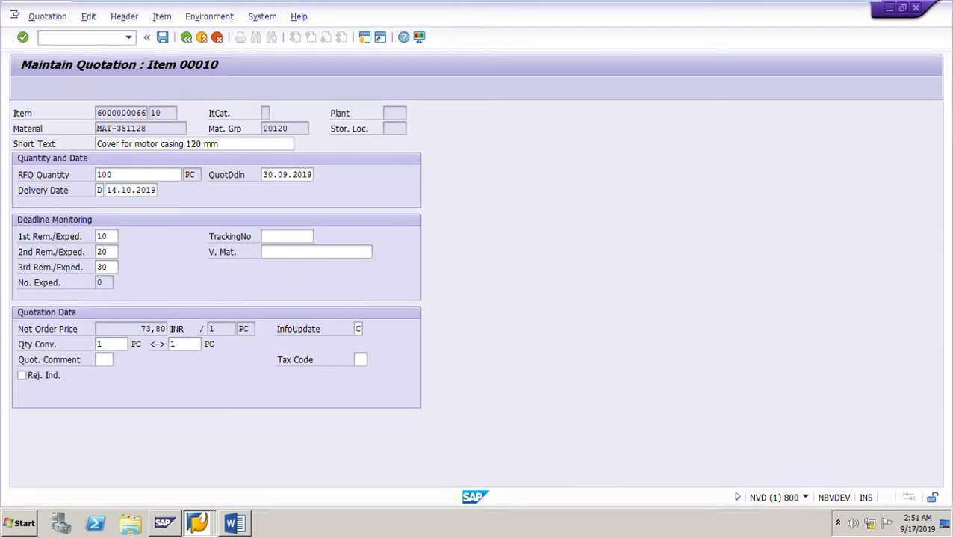
click(162, 37)
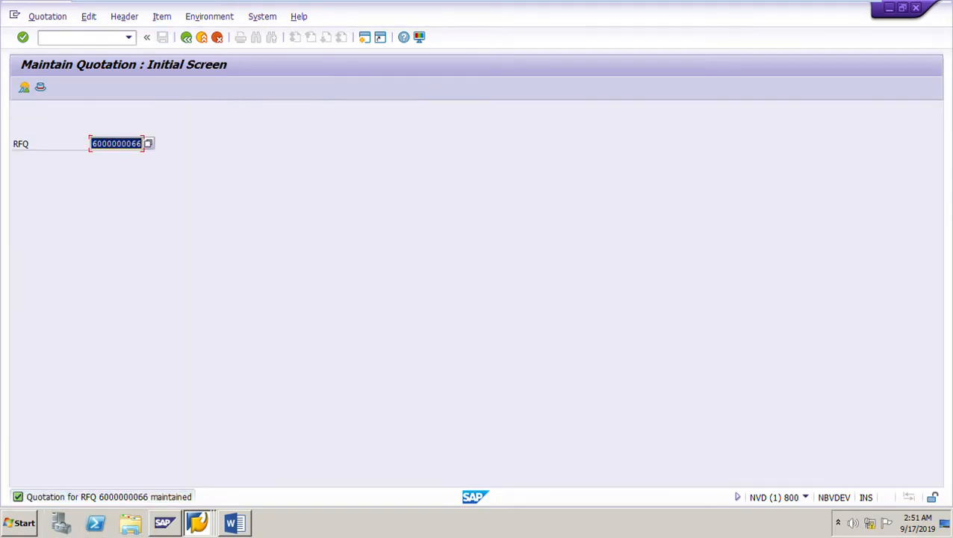
Step: Switch to the Word document, review the Compare prices task, and change the collective number in task 4.1 to RF1003
key(alt+Tab)
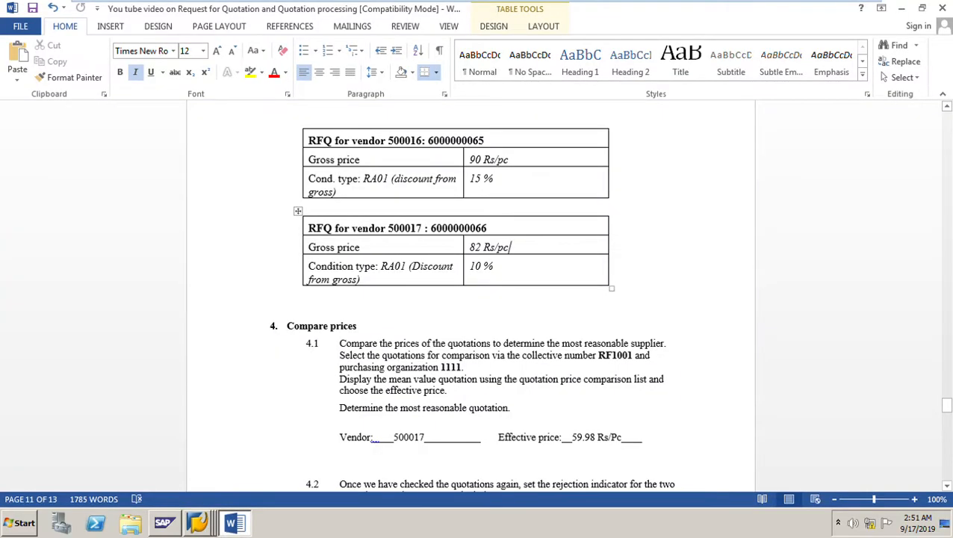
scroll(470, 299, down, 3)
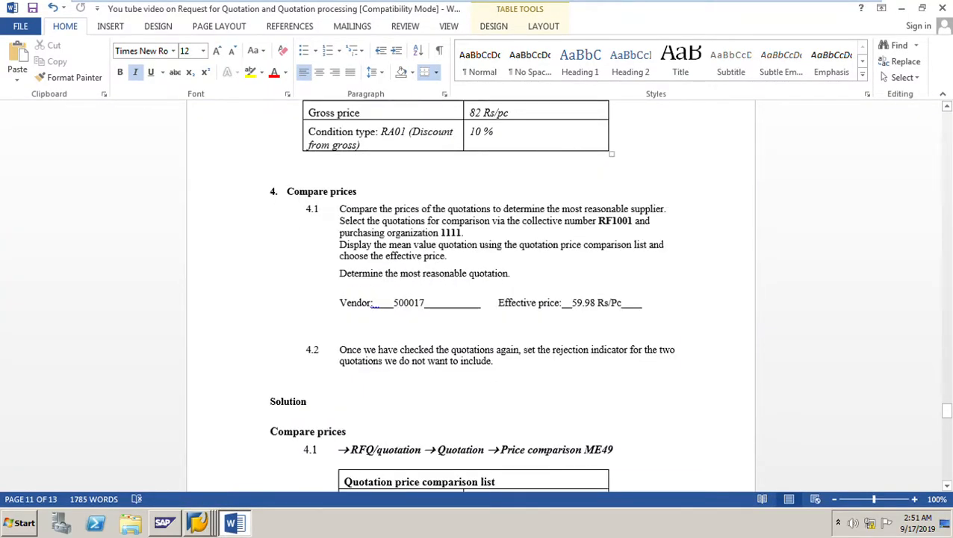
scroll(471, 298, down, 1)
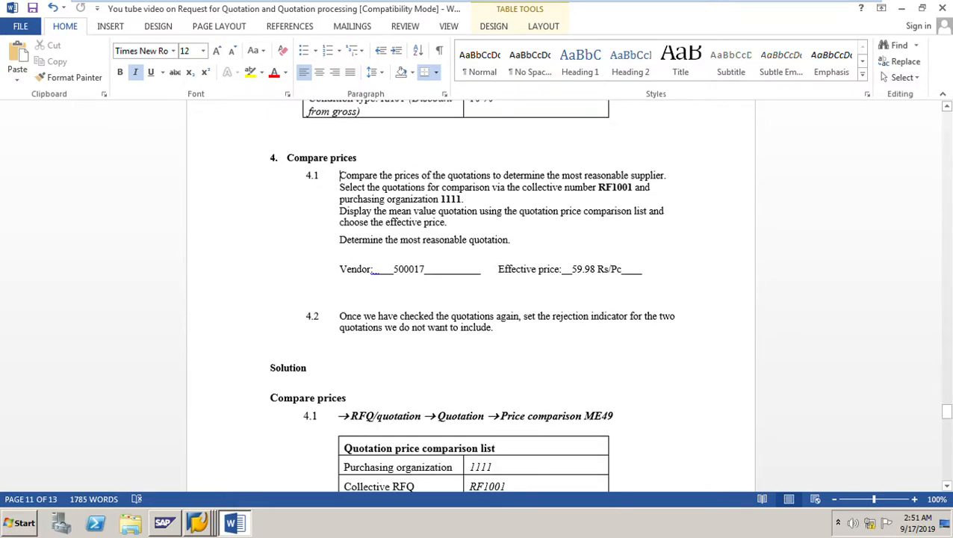
drag(339, 175, 463, 199)
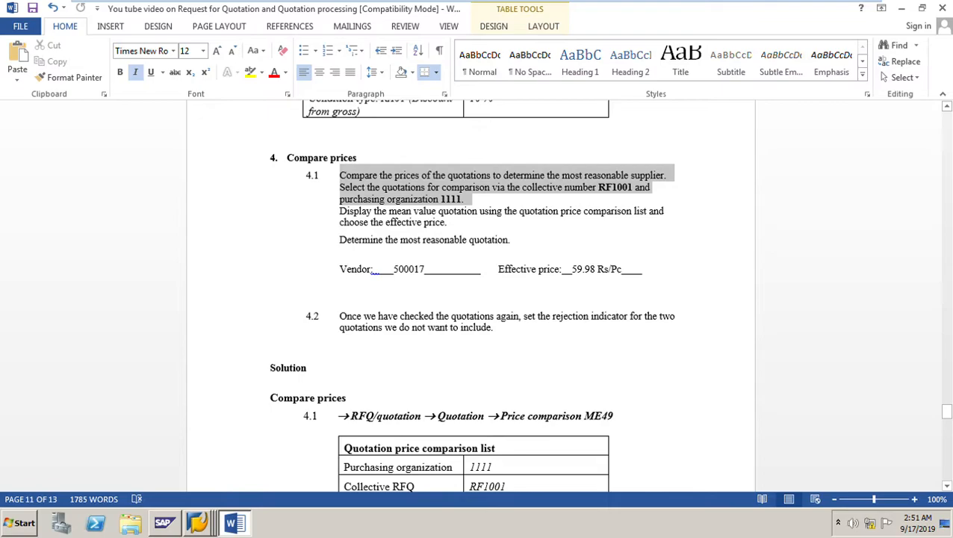
click(625, 187)
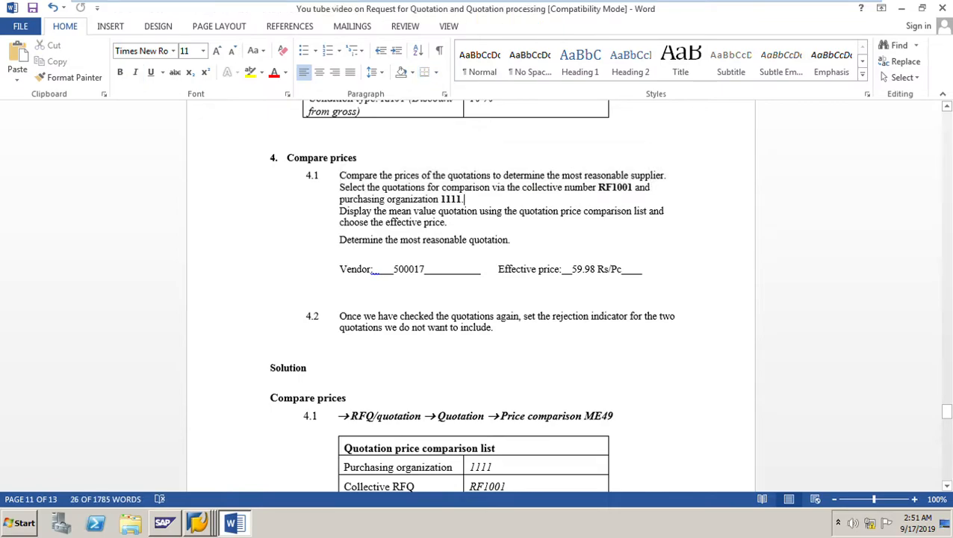
key(Right)
key(BackSpace)
text(3)
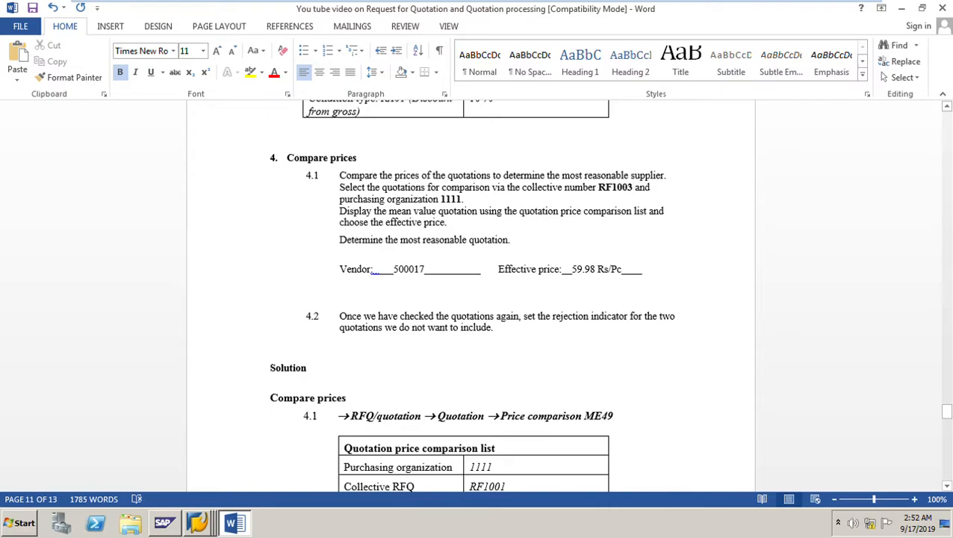
Step: Read tasks 4.1 and 4.2 on comparing prices and rejecting quotations, and the start of their solution
drag(340, 316, 496, 338)
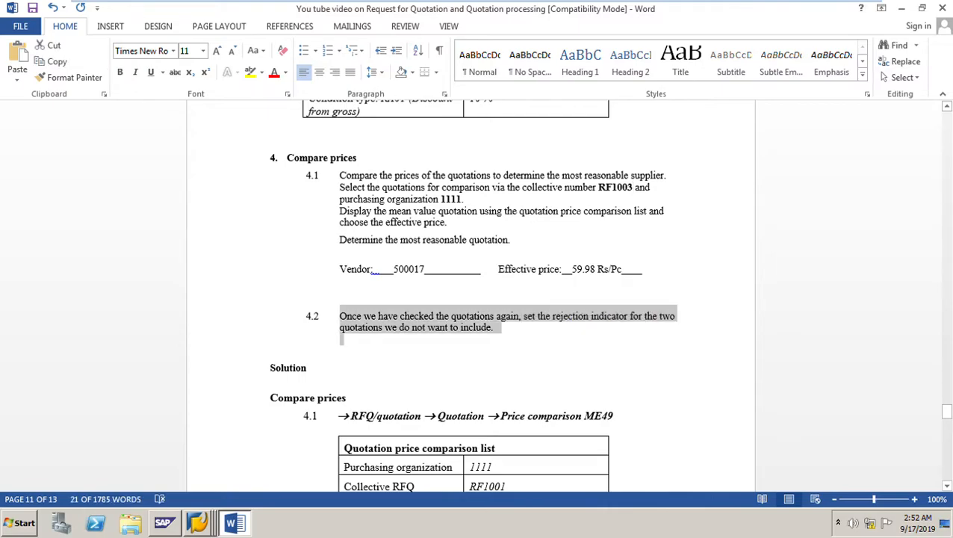
click(307, 368)
click(340, 176)
drag(340, 176, 642, 269)
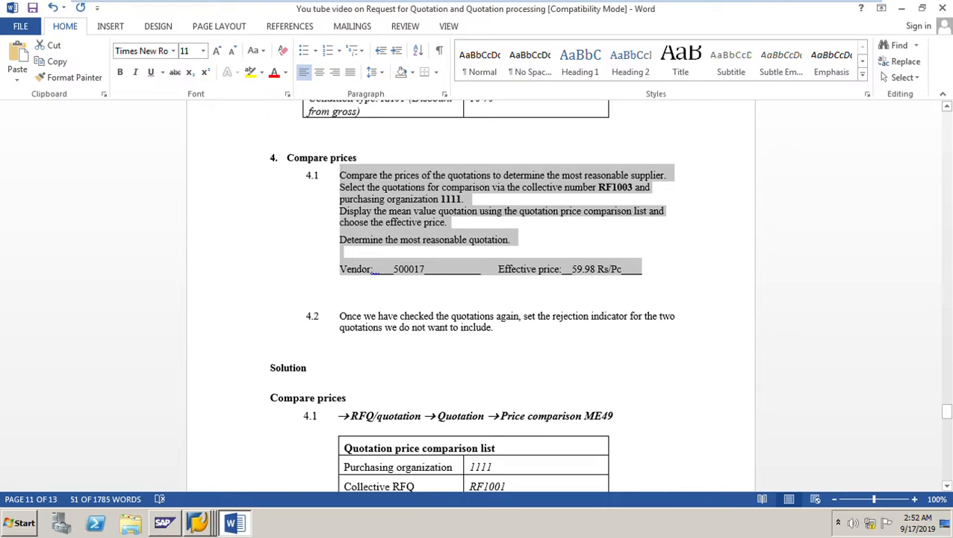
click(339, 321)
drag(339, 321, 342, 339)
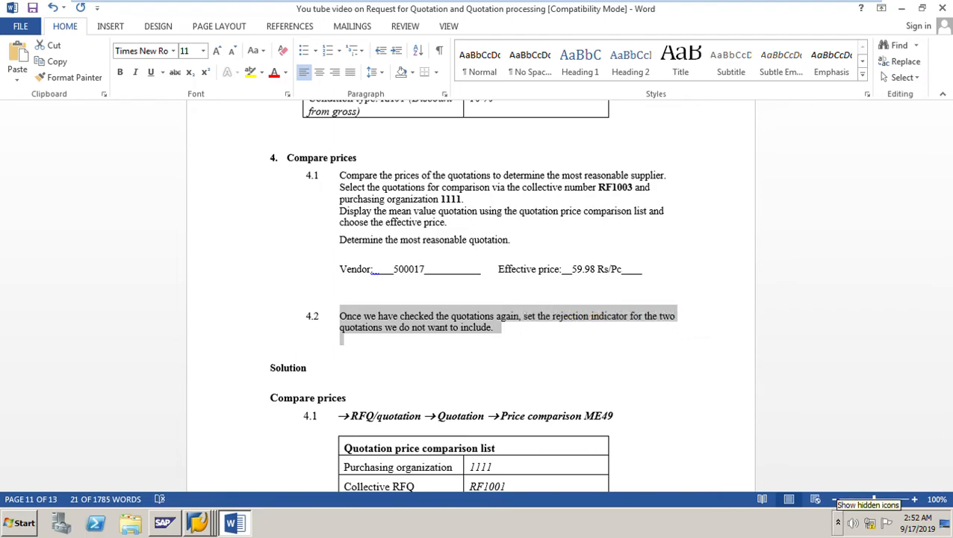
click(338, 428)
scroll(471, 296, down, 3)
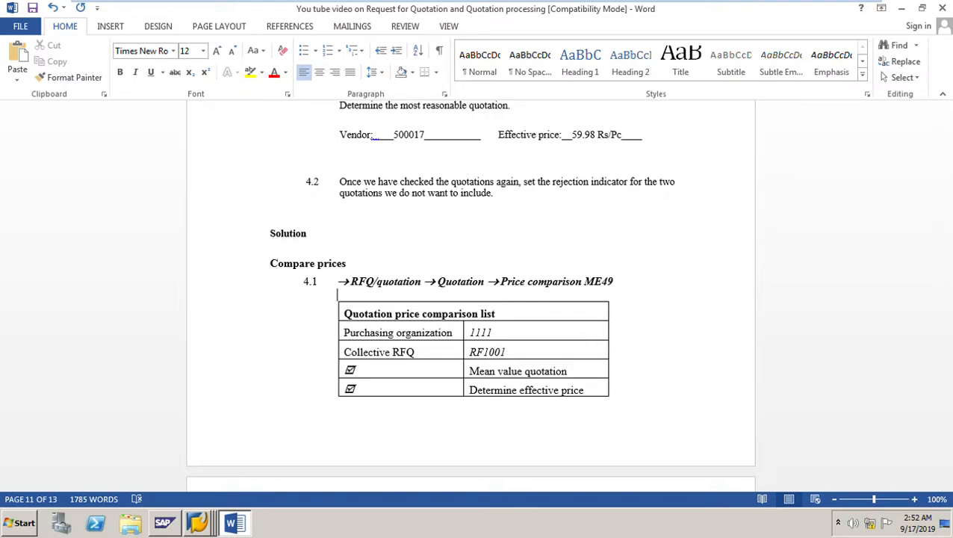
Step: Switch to the SAP Maintain Quotation session, leave it and open the price comparison list with transaction ME49
click(197, 523)
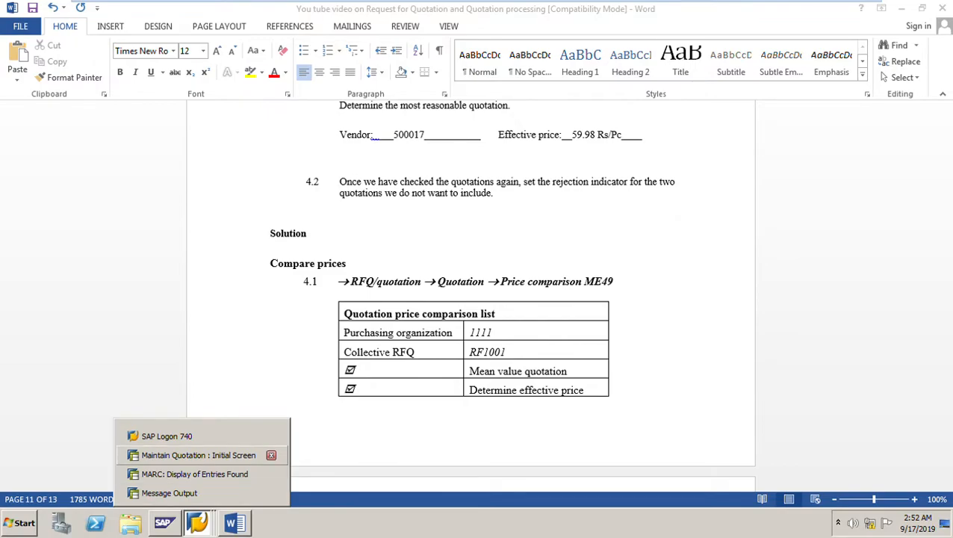
click(197, 455)
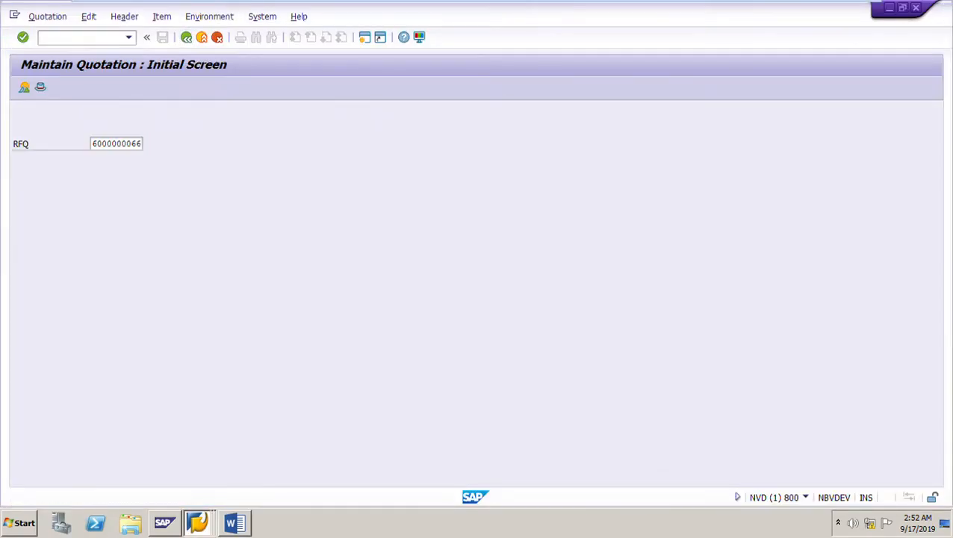
key(F3)
text(ME49)
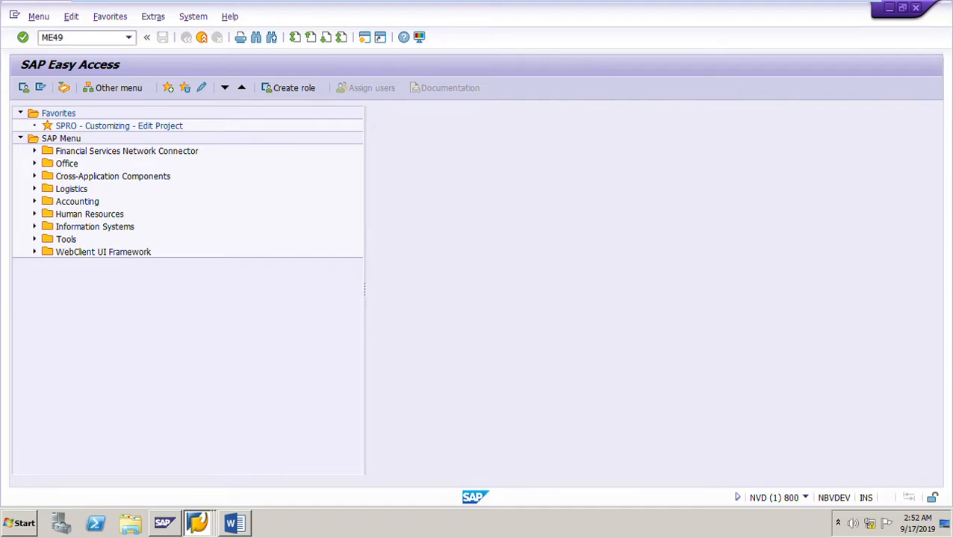
key(Return)
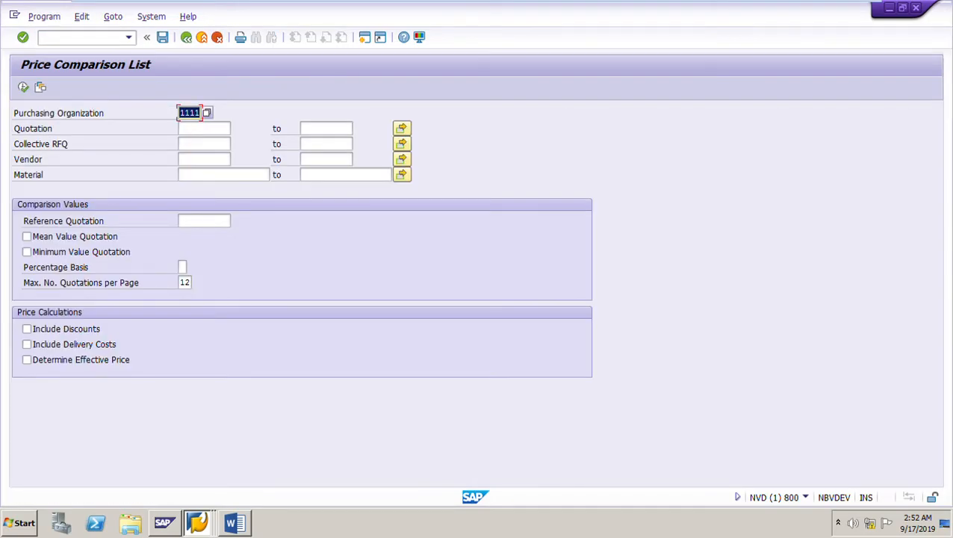
Step: Set the Collective RFQ selection to RF1003
click(203, 144)
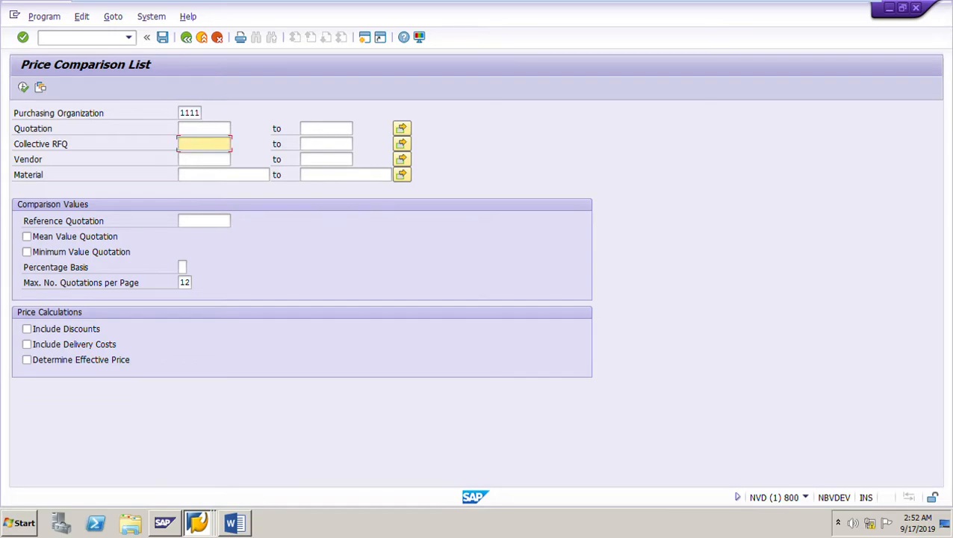
key(Down)
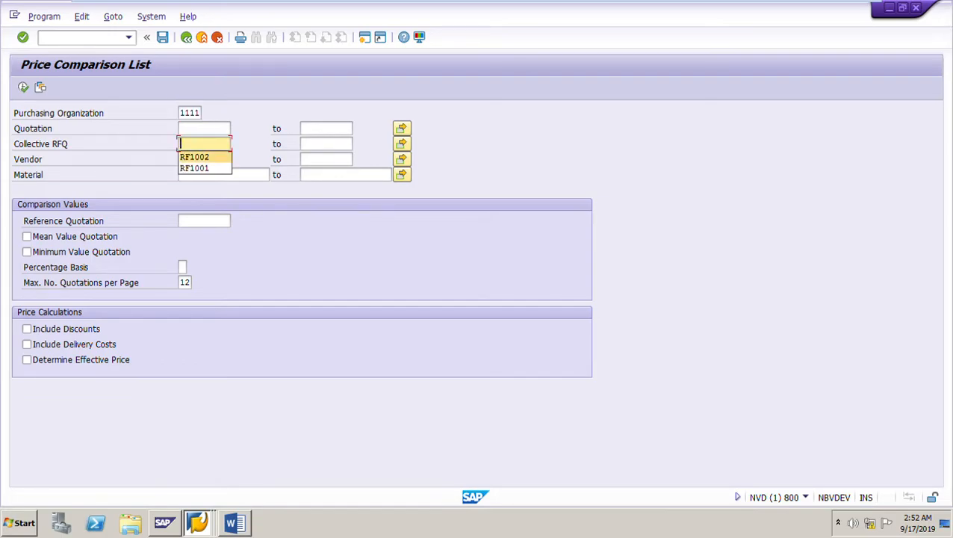
key(Return)
key(BackSpace)
text(3)
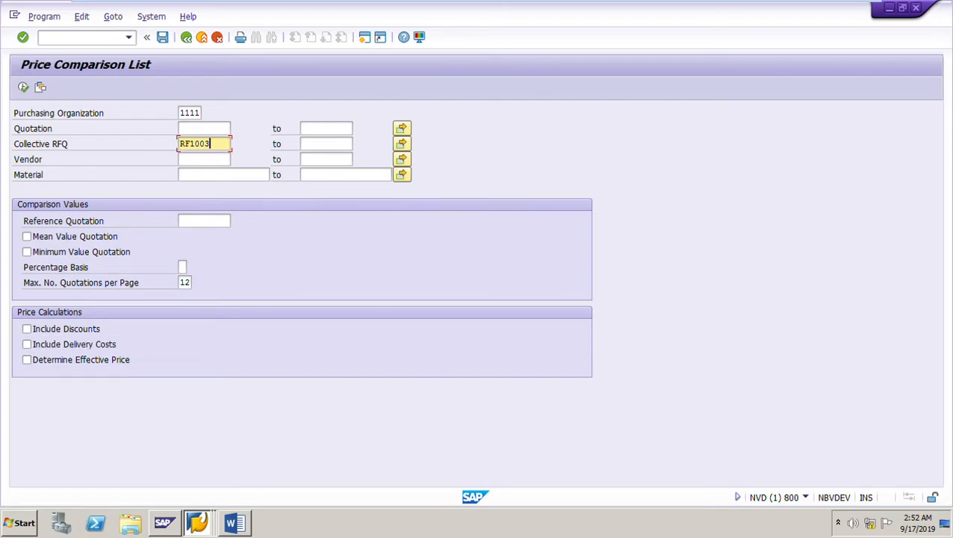
Step: Check the comparison settings in Word, enable Mean Value Quotation and Determine Effective Price in SAP, and execute the list
key(alt+Tab)
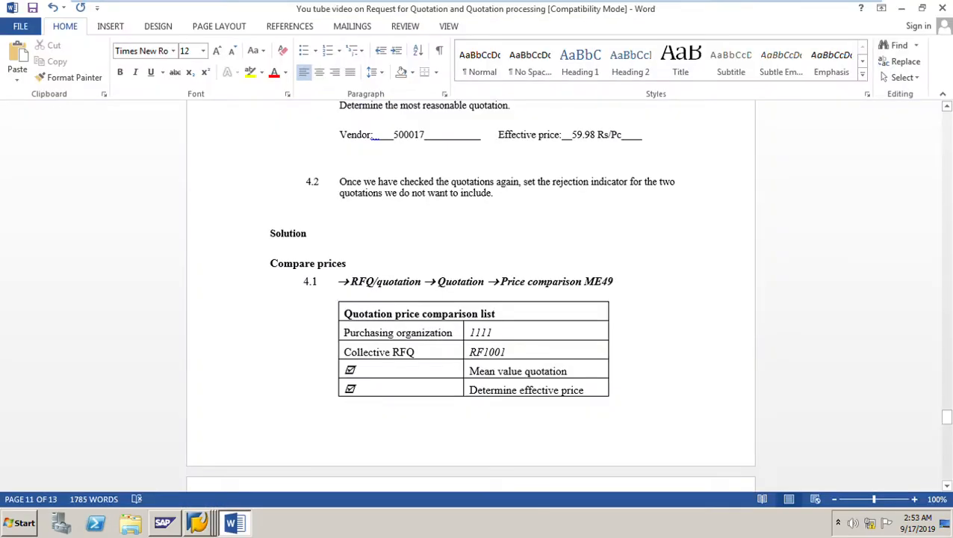
click(494, 332)
drag(493, 332, 469, 332)
click(384, 351)
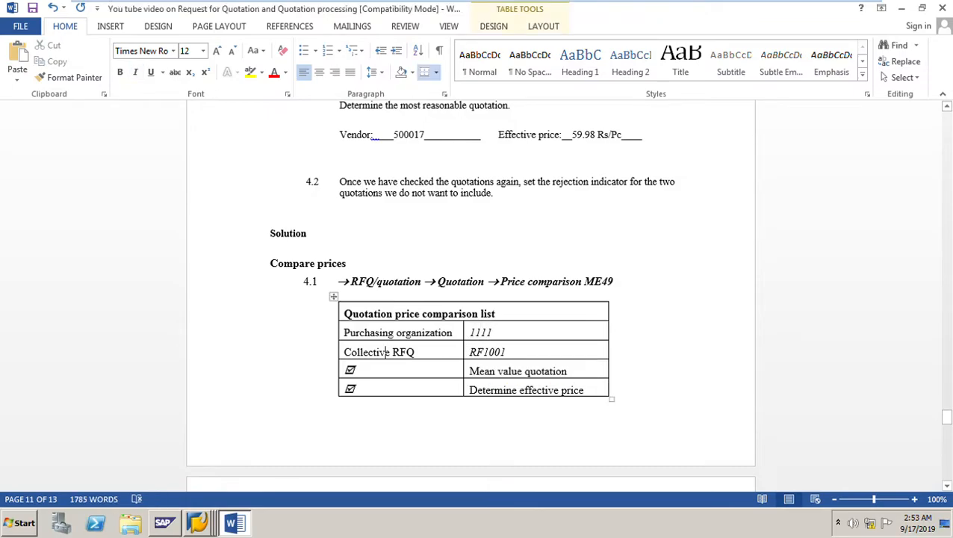
drag(344, 332, 549, 389)
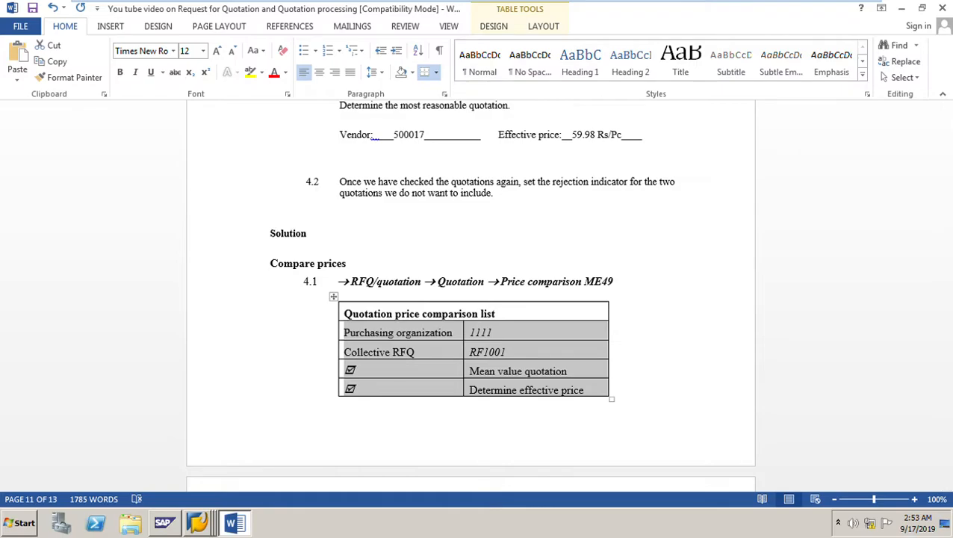
click(197, 522)
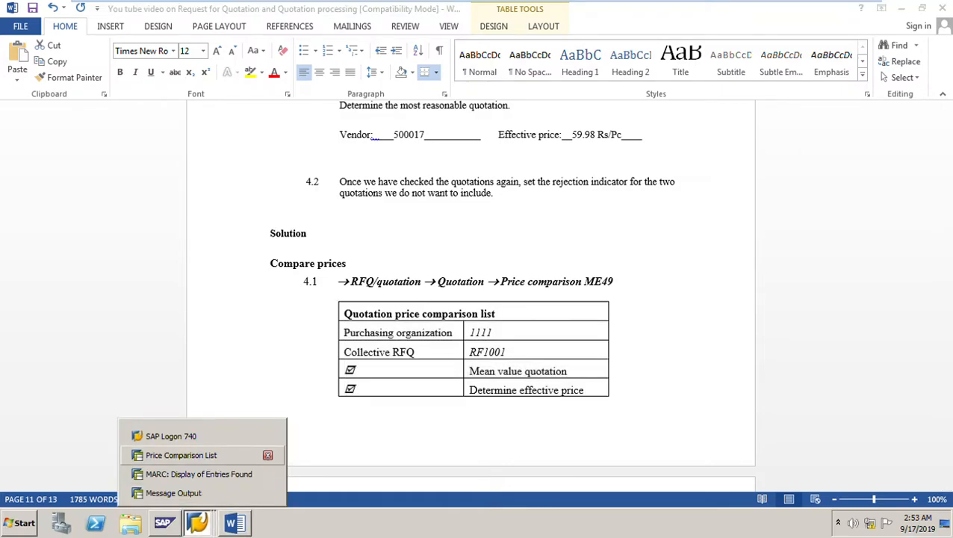
click(180, 453)
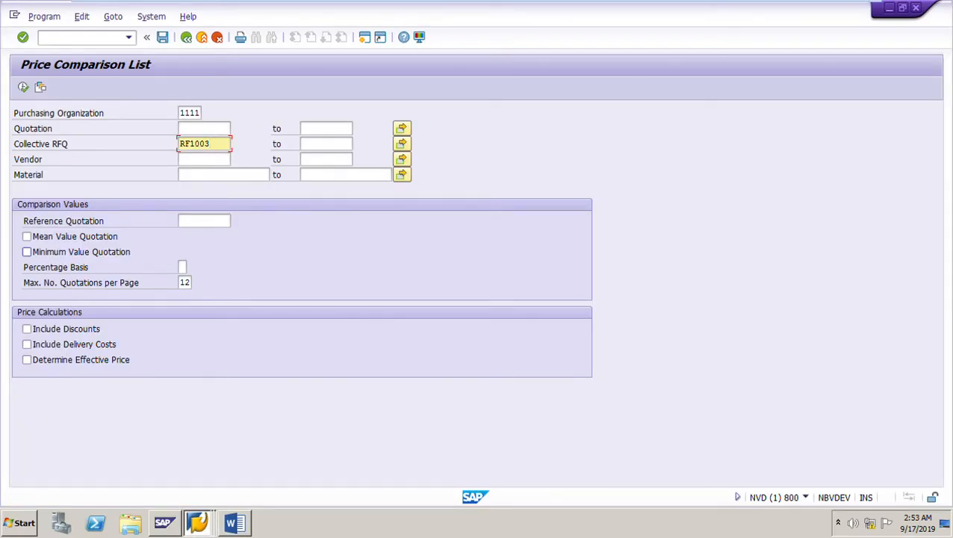
click(27, 237)
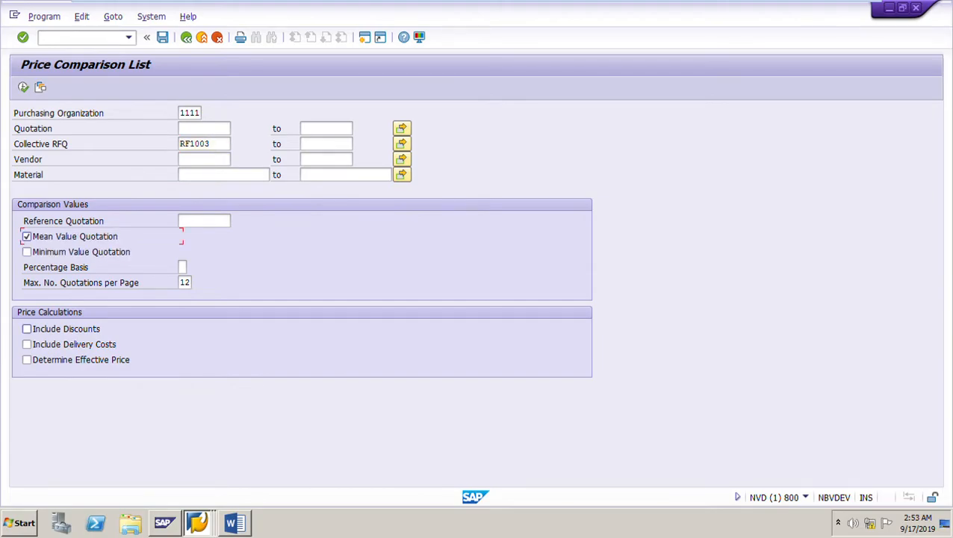
click(27, 360)
click(23, 88)
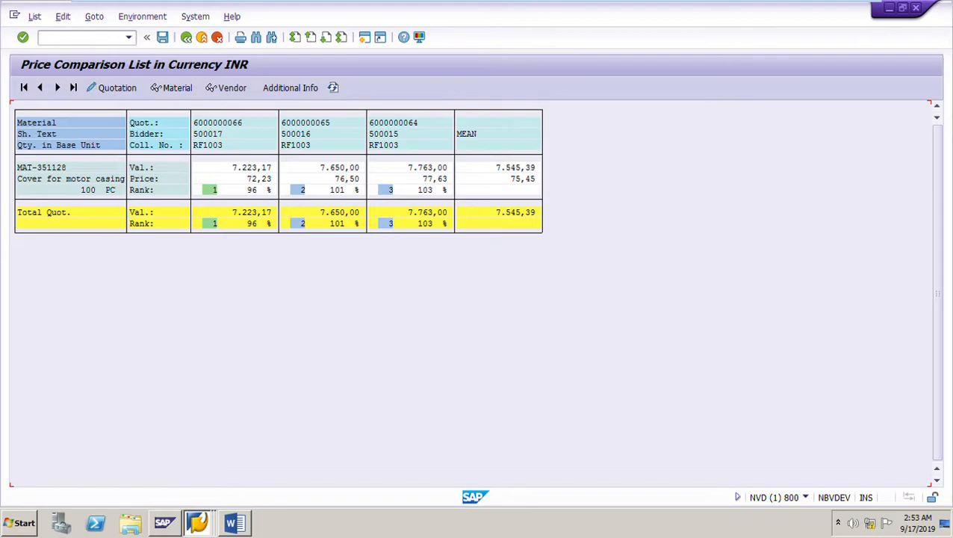
Step: Compare the effective prices and the item and total ranks of the three quotations in the price comparison list
click(264, 179)
click(337, 179)
click(430, 178)
click(259, 178)
click(215, 189)
click(210, 224)
click(303, 189)
click(293, 223)
click(381, 189)
click(386, 223)
click(303, 190)
click(394, 190)
click(389, 224)
click(295, 190)
click(302, 223)
click(386, 190)
click(386, 223)
Step: Switch to the Word document and set the effective price in task 4.1 to 72,23 Rs/Pc
click(235, 523)
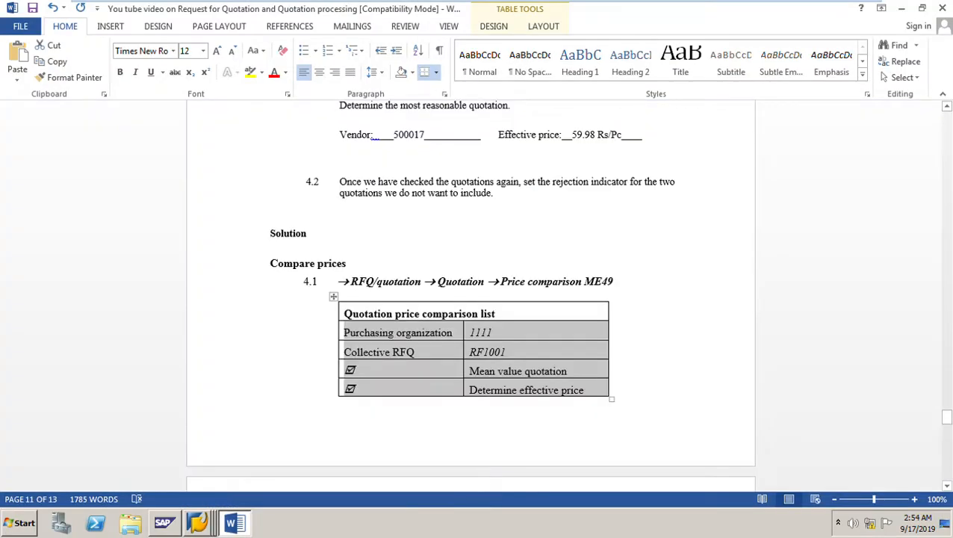
scroll(470, 292, up, 2)
click(595, 201)
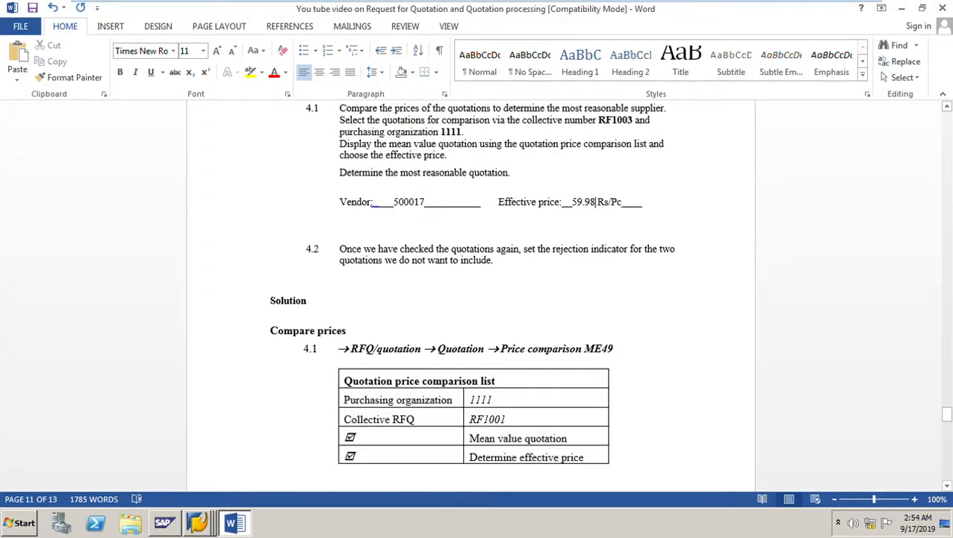
key(BackSpace)
key(BackSpace)
key(BackSpace)
key(BackSpace)
key(BackSpace)
key(BackSpace)
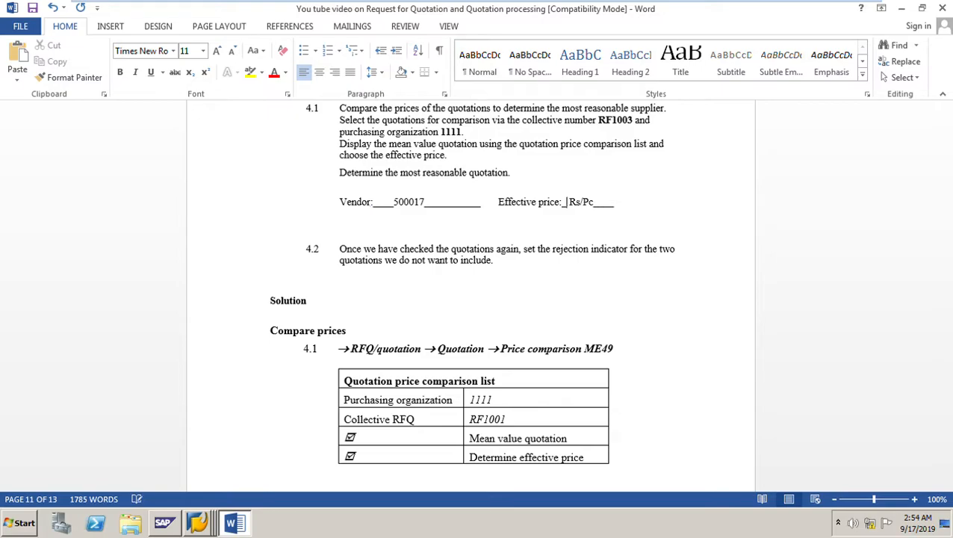
text(72,23)
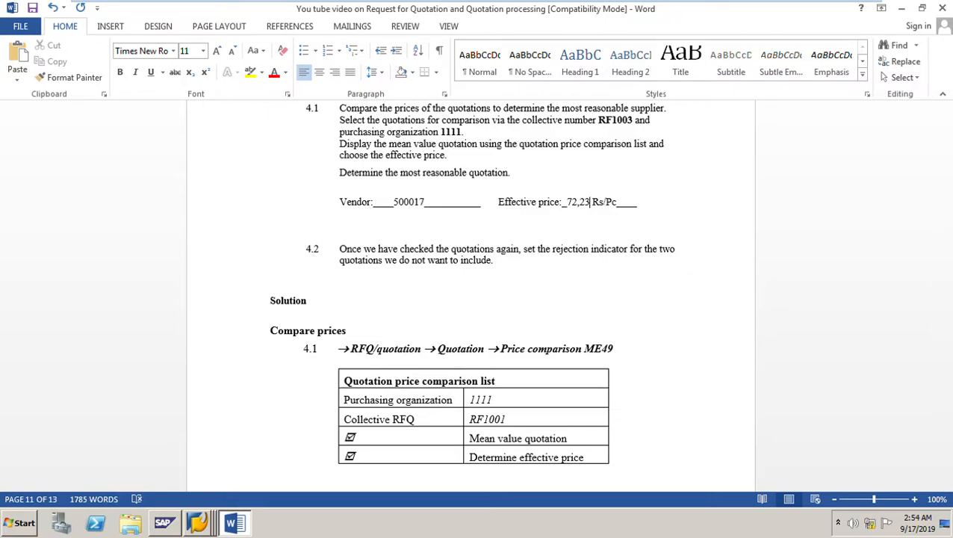
Step: Recheck the price comparison list in SAP and review the solution text for tasks 4.1 and 4.2 in Word
mouse_move(197, 523)
click(186, 453)
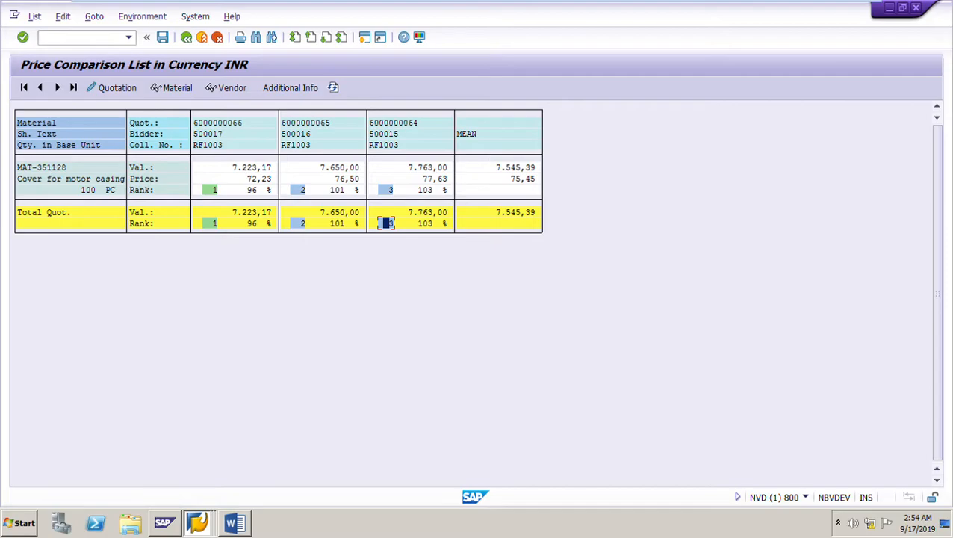
click(236, 523)
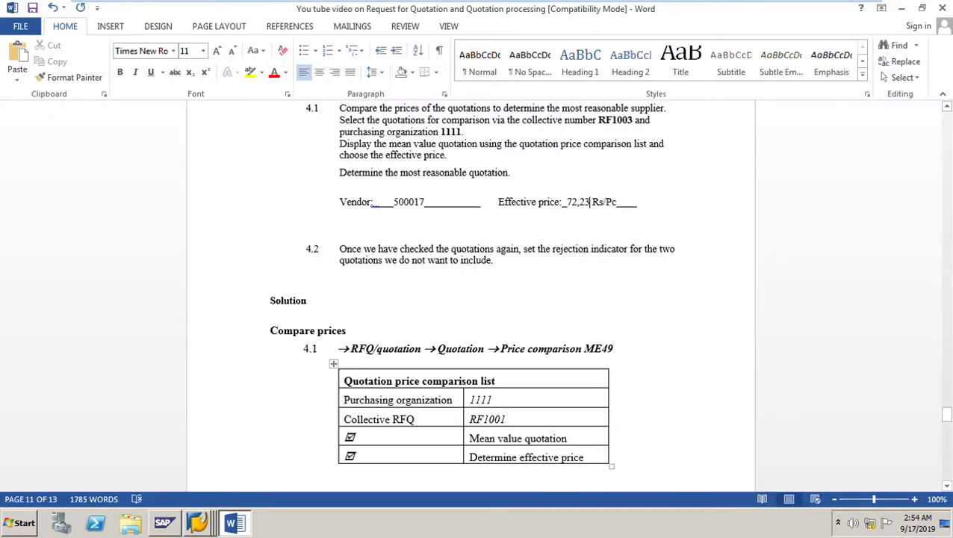
scroll(471, 296, down, 1)
scroll(471, 295, down, 1)
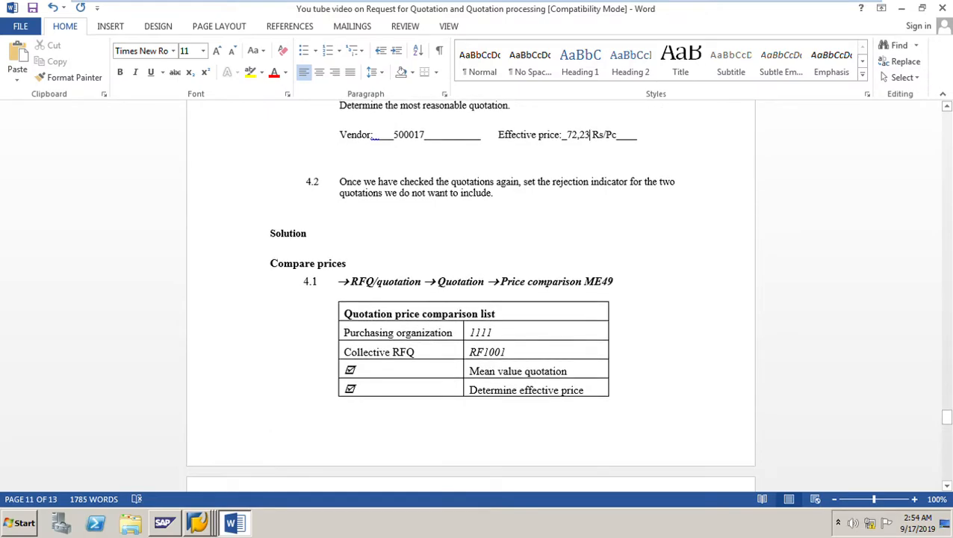
scroll(471, 296, down, 6)
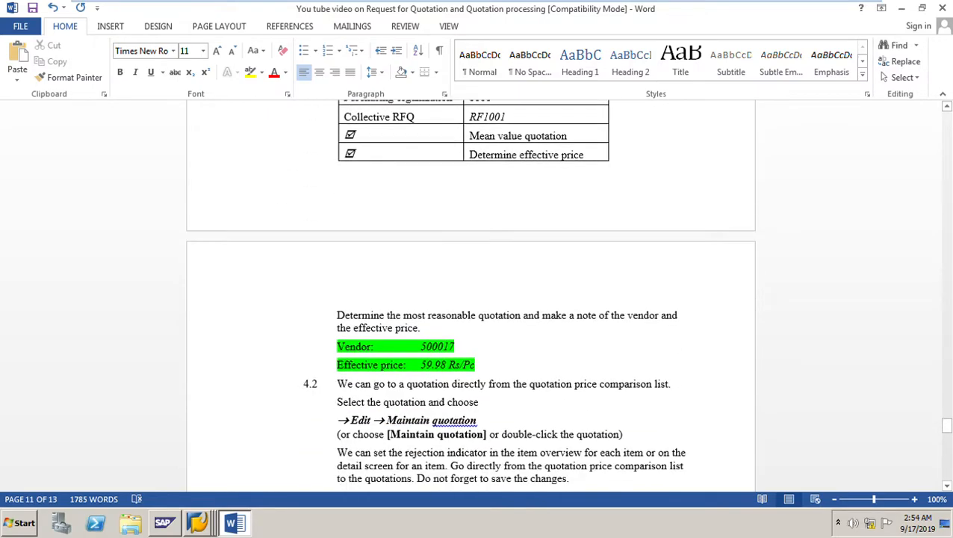
scroll(471, 296, down, 3)
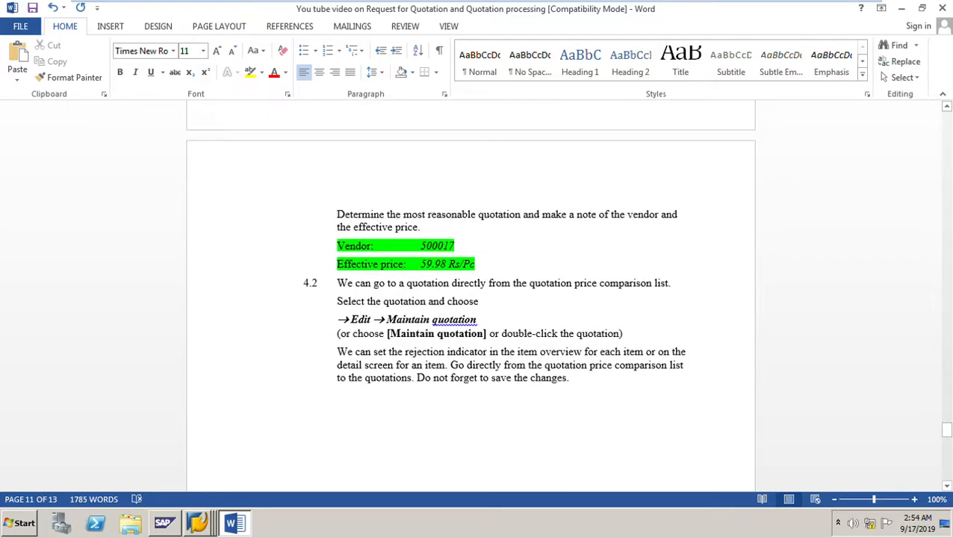
scroll(471, 296, up, 9)
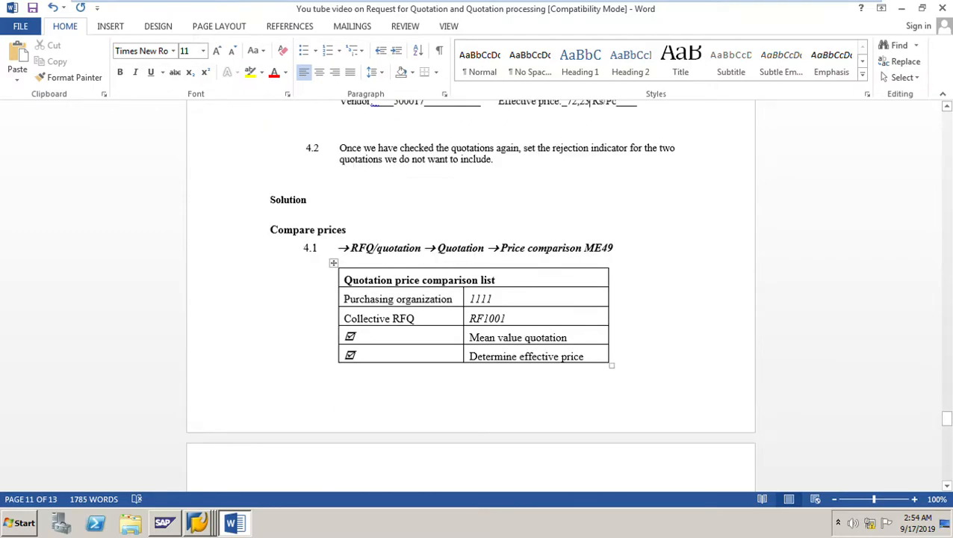
scroll(471, 296, up, 4)
Step: Set the highlighted effective price in the Word solution to 72,23 Rs/Pc
scroll(470, 295, down, 14)
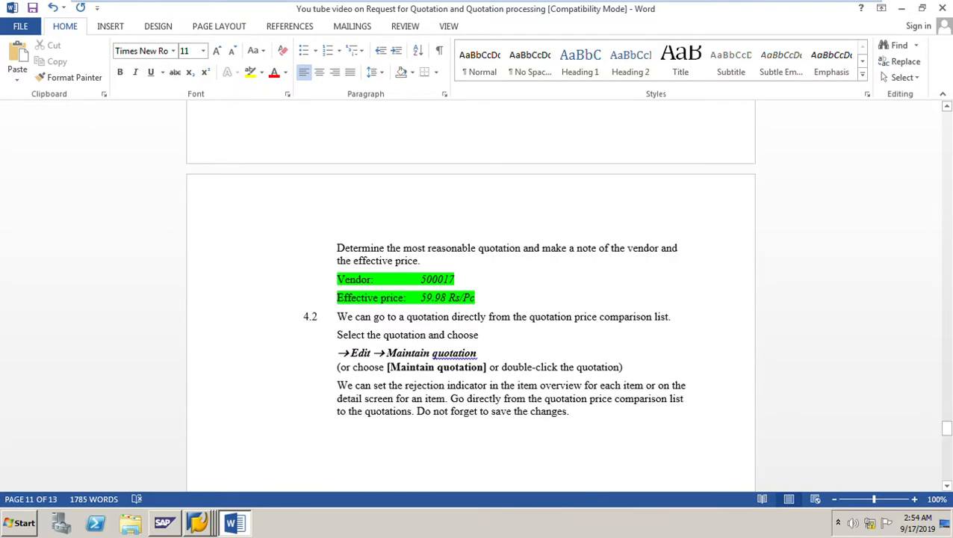
scroll(470, 296, down, 1)
click(441, 264)
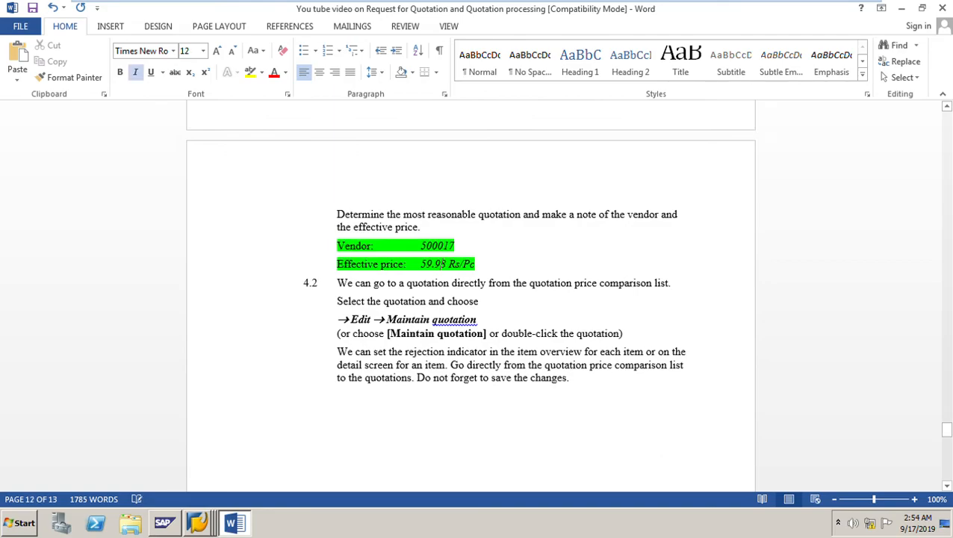
key(BackSpace)
key(BackSpace)
key(BackSpace)
key(BackSpace)
key(BackSpace)
text(72 ,23)
click(513, 333)
scroll(512, 332, down, 2)
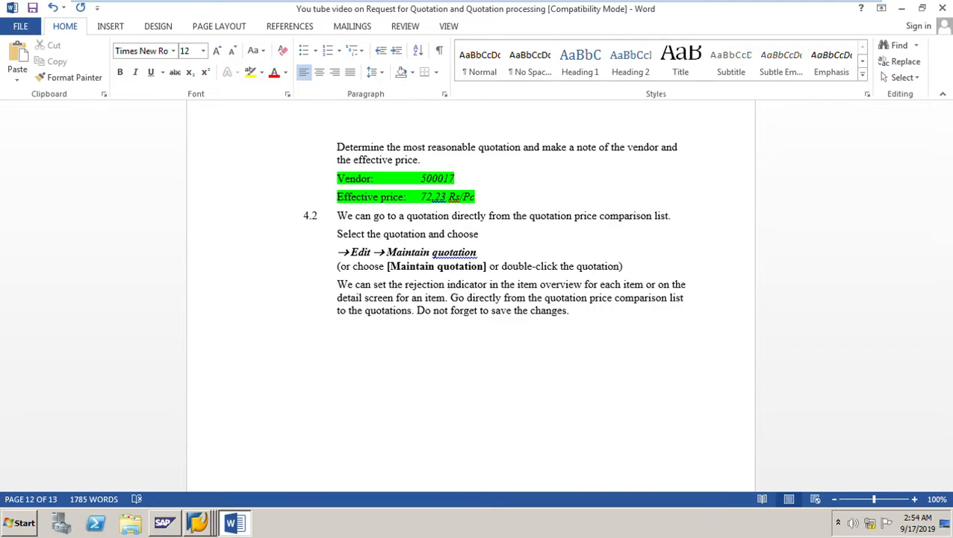
mouse_move(197, 523)
click(187, 454)
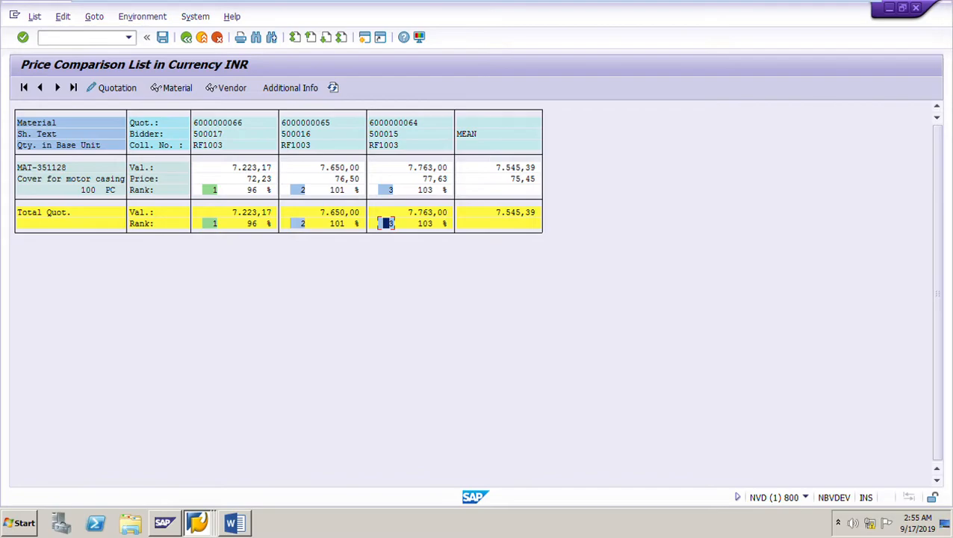
click(303, 122)
click(308, 123)
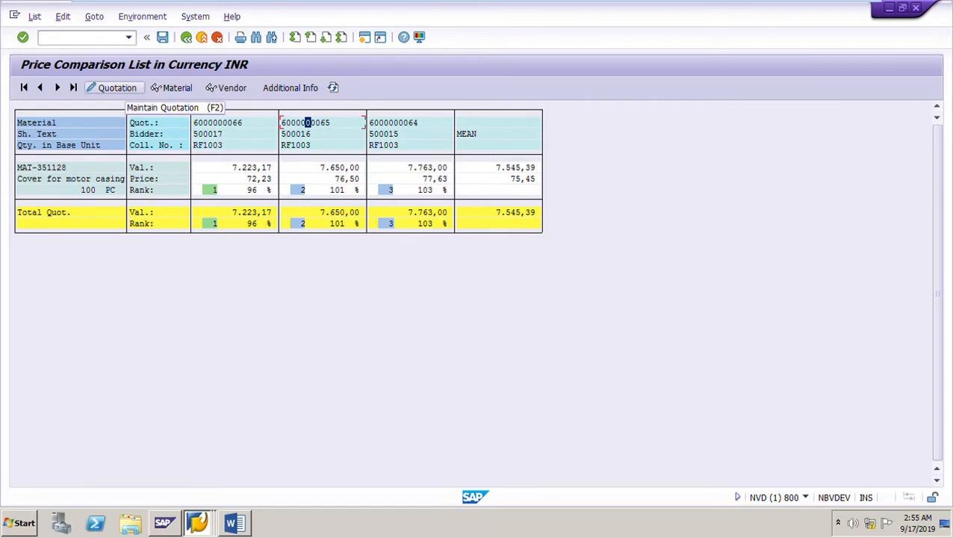
click(113, 88)
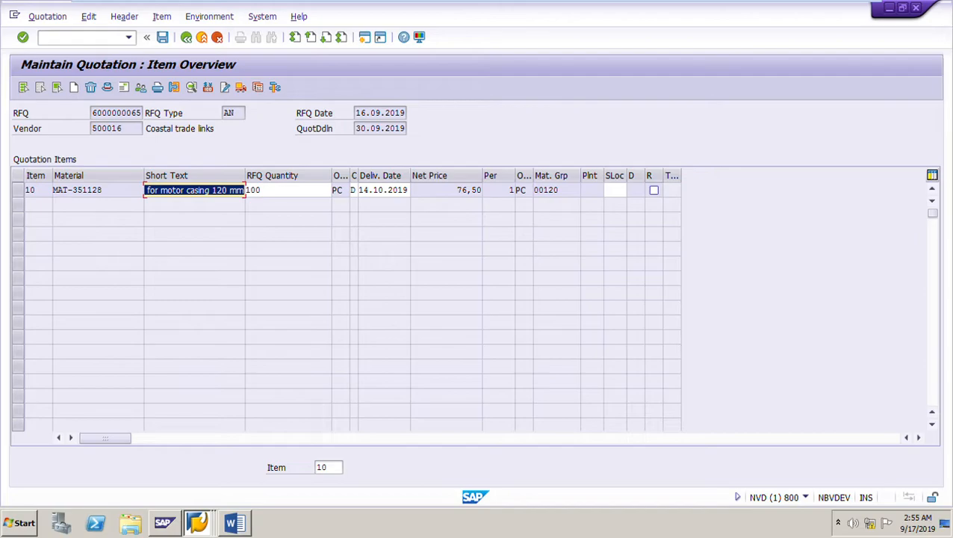
click(654, 190)
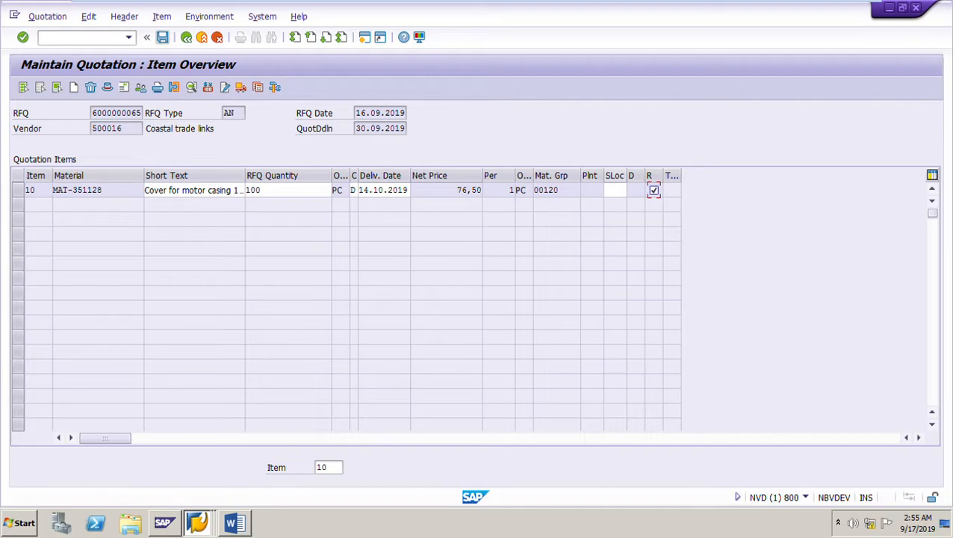
click(162, 36)
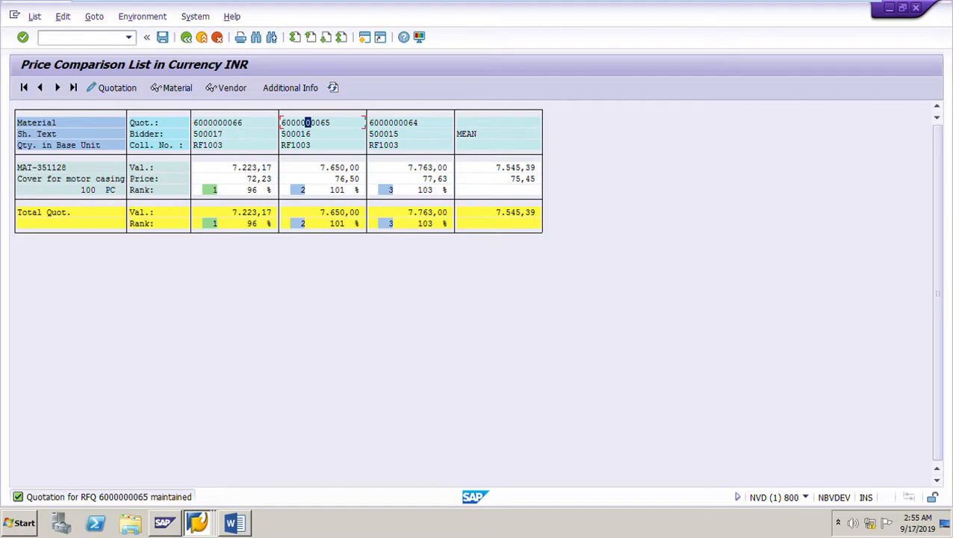
click(313, 122)
click(298, 123)
click(293, 122)
click(317, 122)
click(284, 123)
click(327, 123)
click(386, 122)
click(372, 123)
click(401, 123)
click(386, 122)
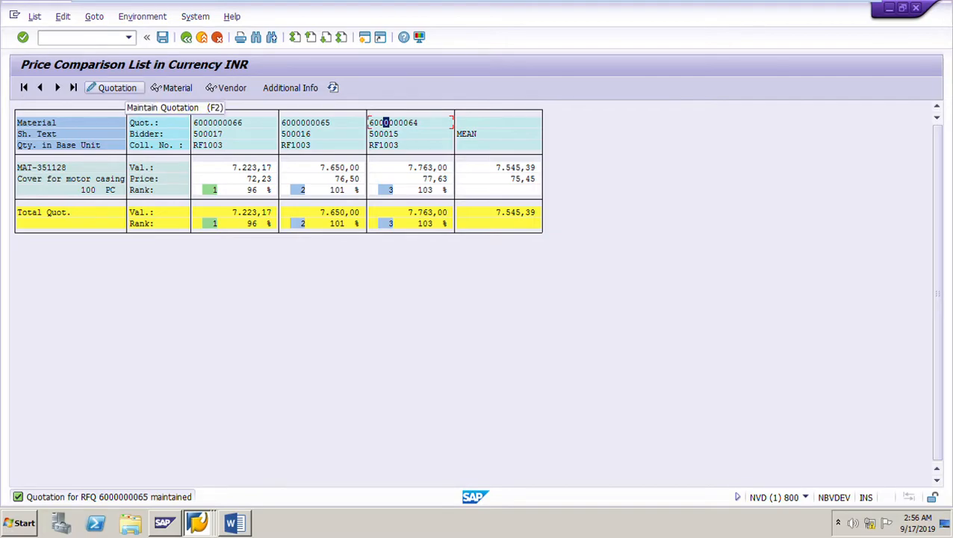
click(112, 87)
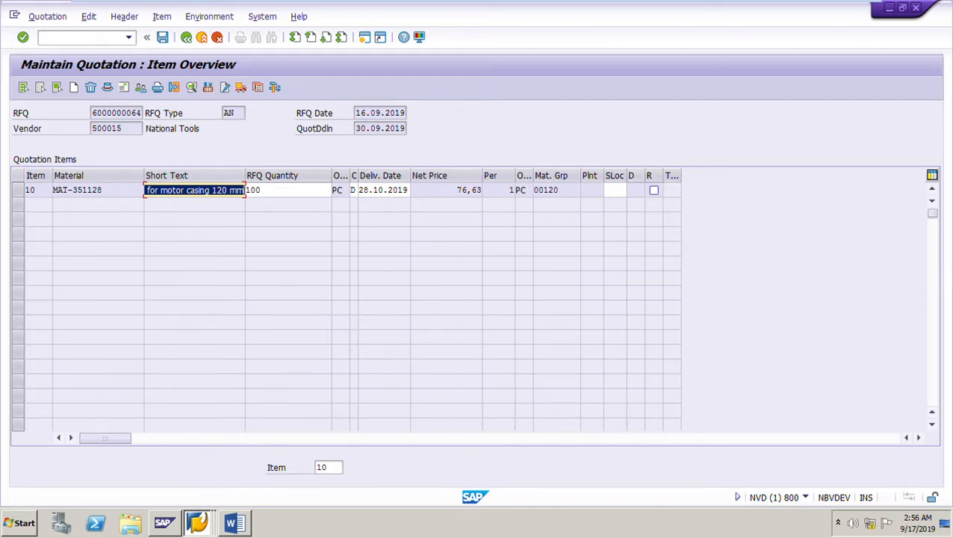
click(653, 189)
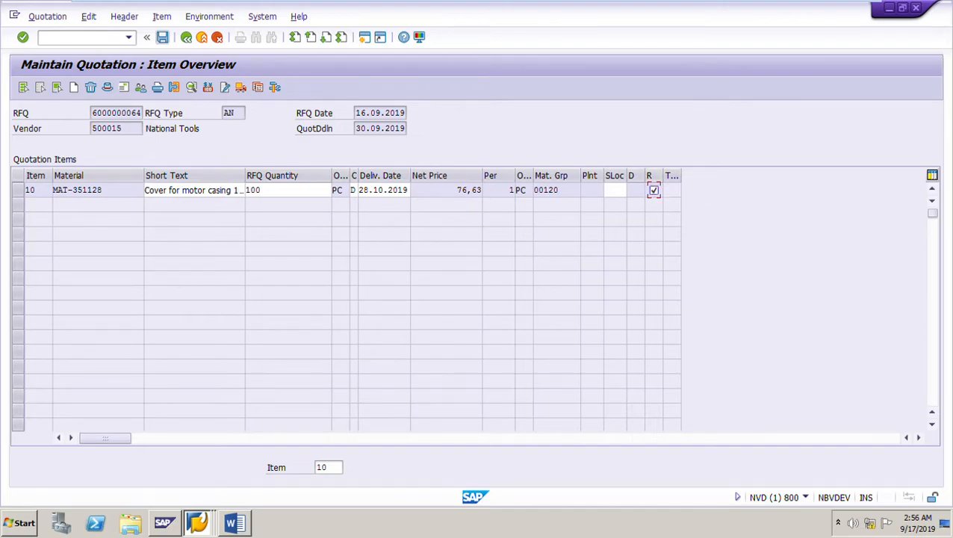
click(162, 37)
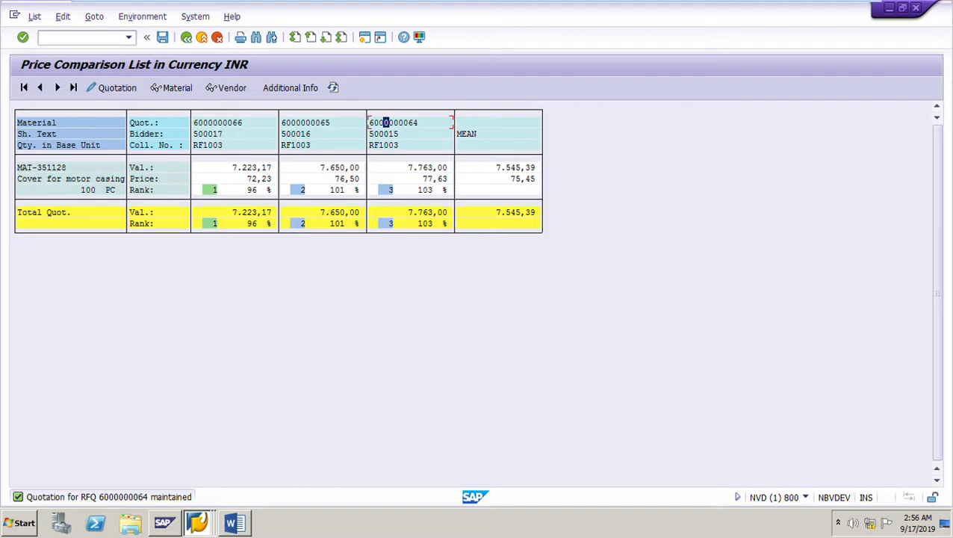
click(293, 123)
click(406, 122)
click(395, 123)
Step: Switch to the Word document and review task 5 and its ME9A solution for printing rejection letters
click(235, 523)
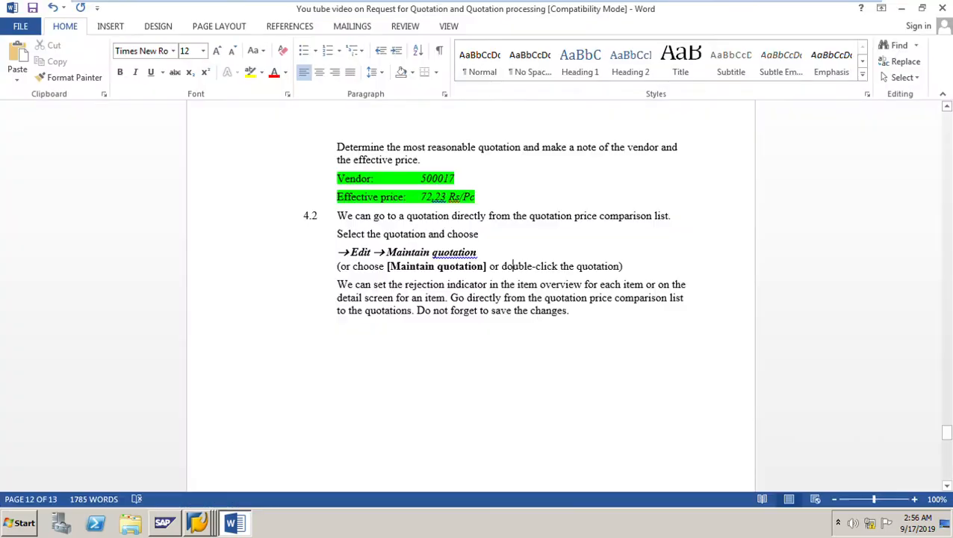
scroll(471, 299, down, 10)
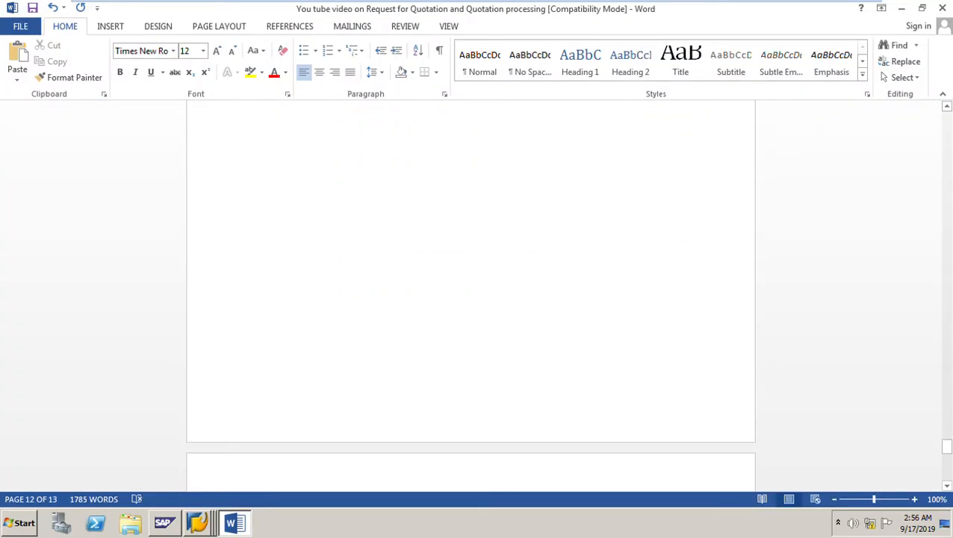
scroll(471, 299, down, 3)
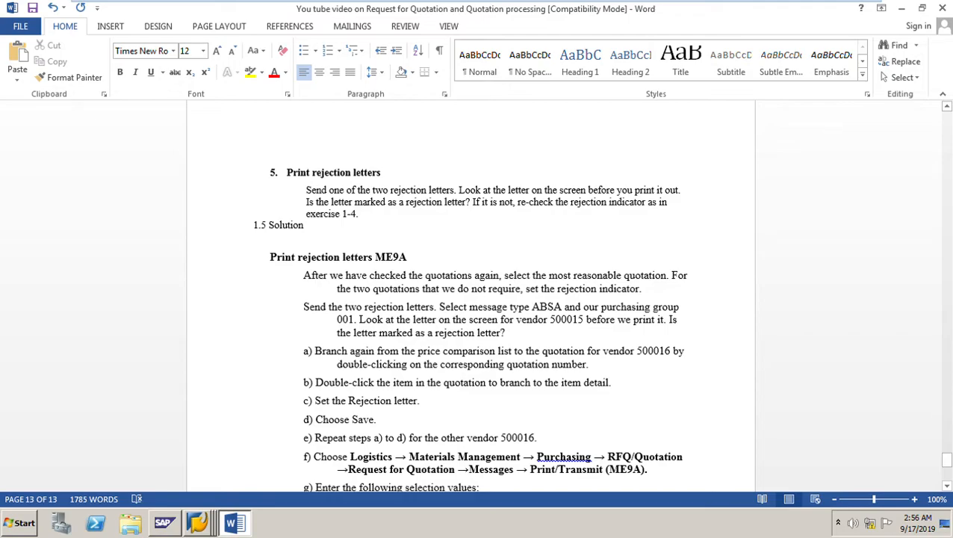
drag(306, 192, 362, 214)
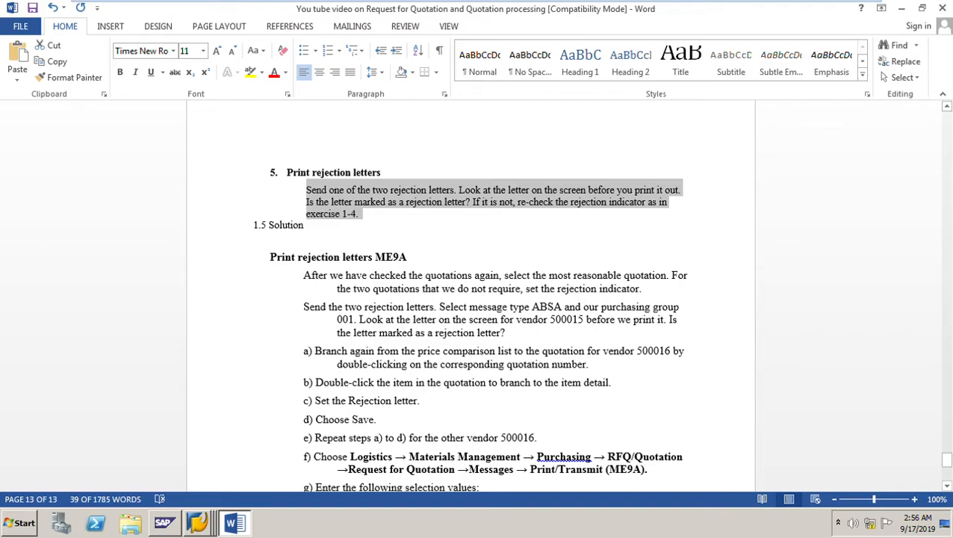
click(304, 225)
scroll(471, 299, down, 3)
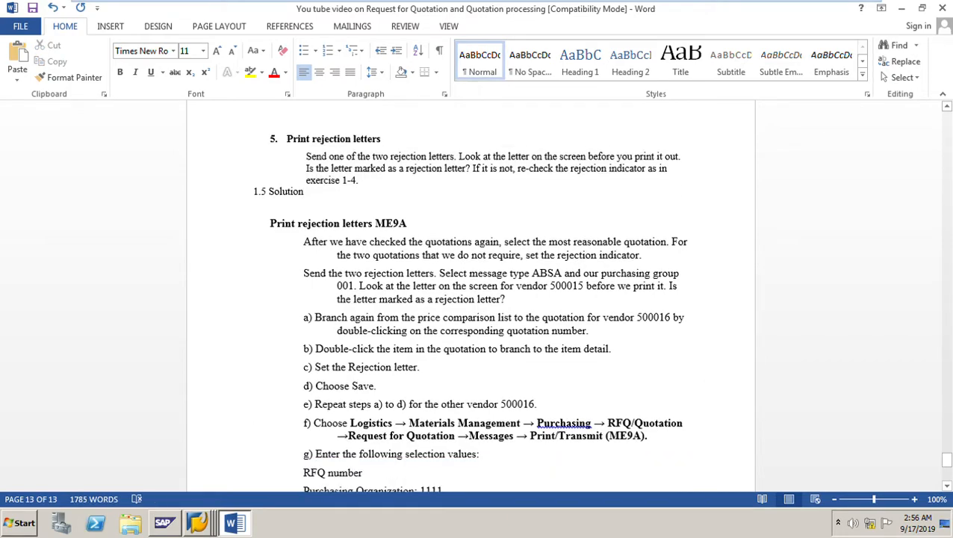
scroll(470, 299, up, 1)
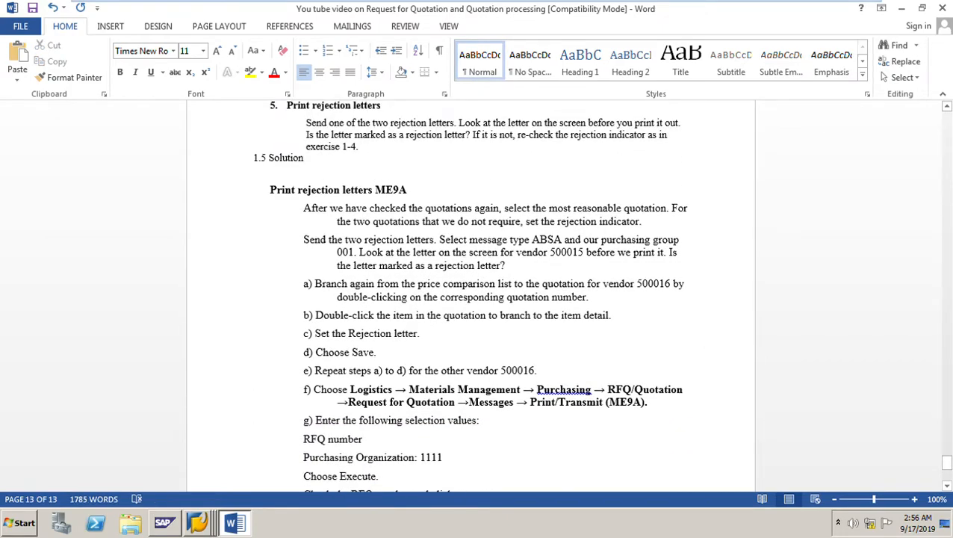
drag(270, 190, 410, 190)
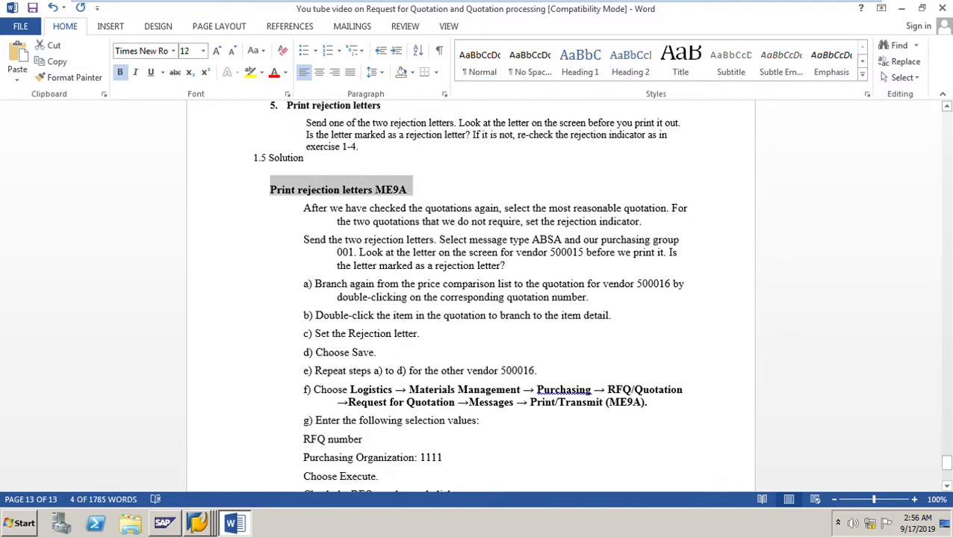
click(539, 371)
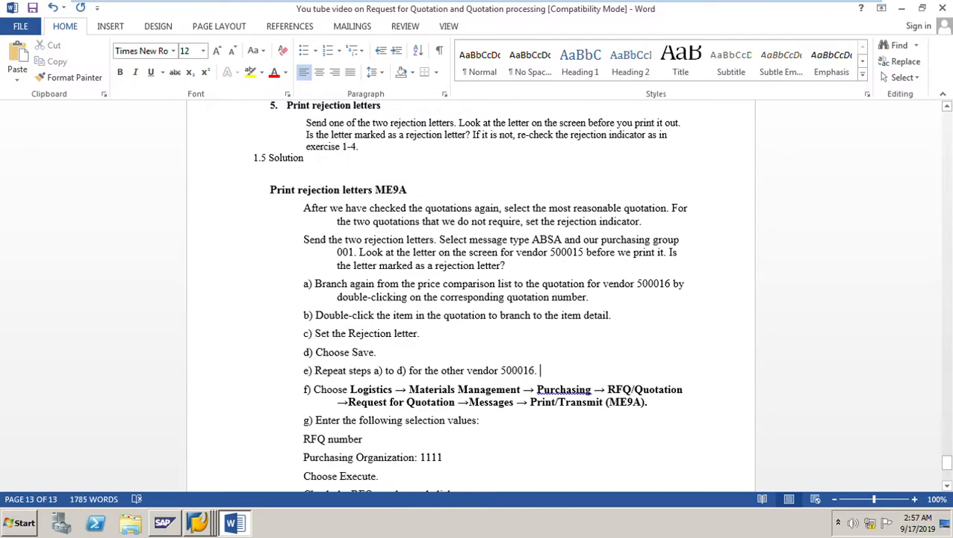
scroll(471, 298, down, 2)
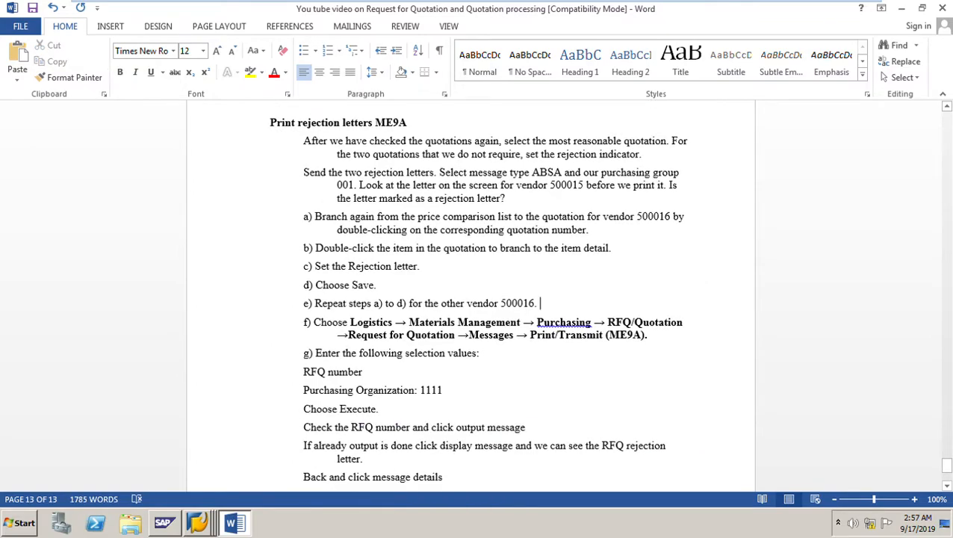
scroll(470, 298, down, 2)
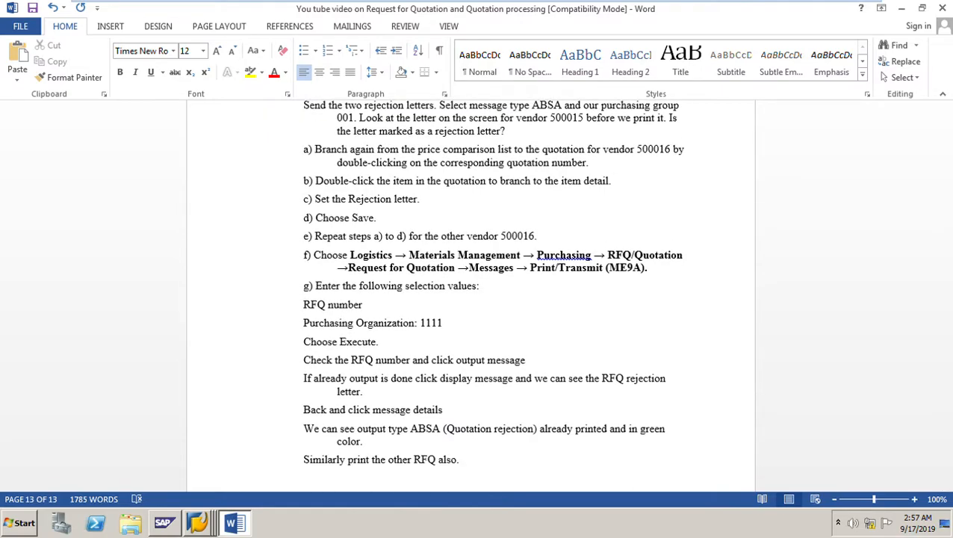
Step: Switch to the SAP Message Output session and restart transaction ME9A
click(197, 523)
click(165, 493)
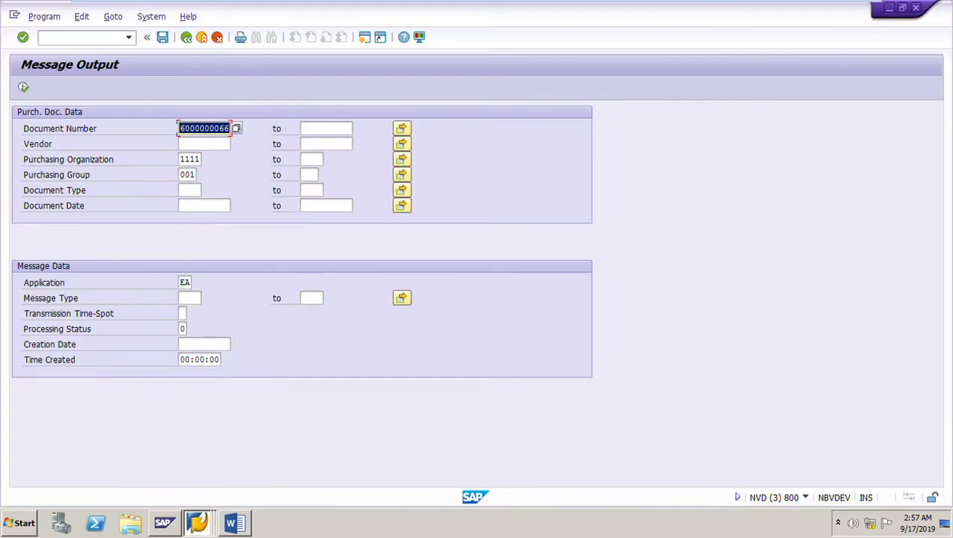
click(186, 36)
text(ME9A)
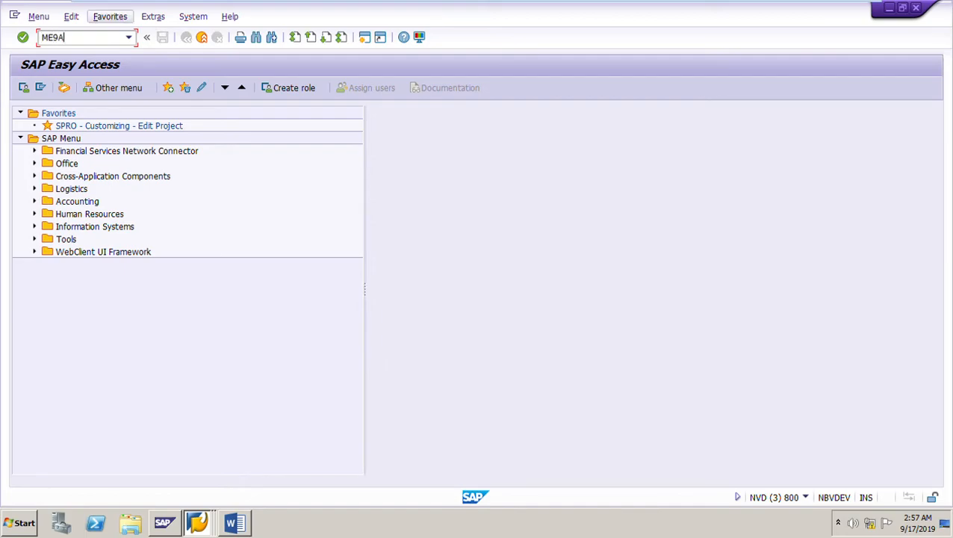
key(Return)
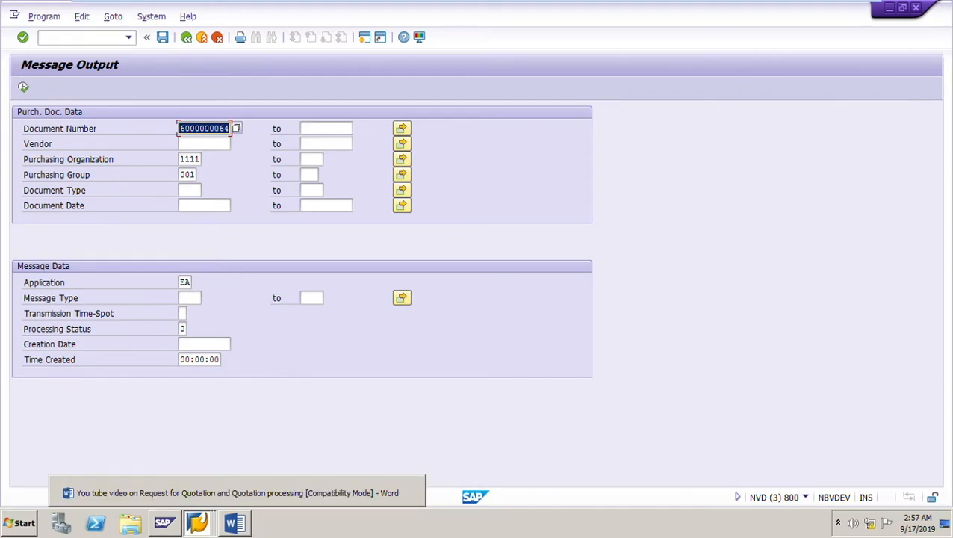
click(197, 523)
click(191, 452)
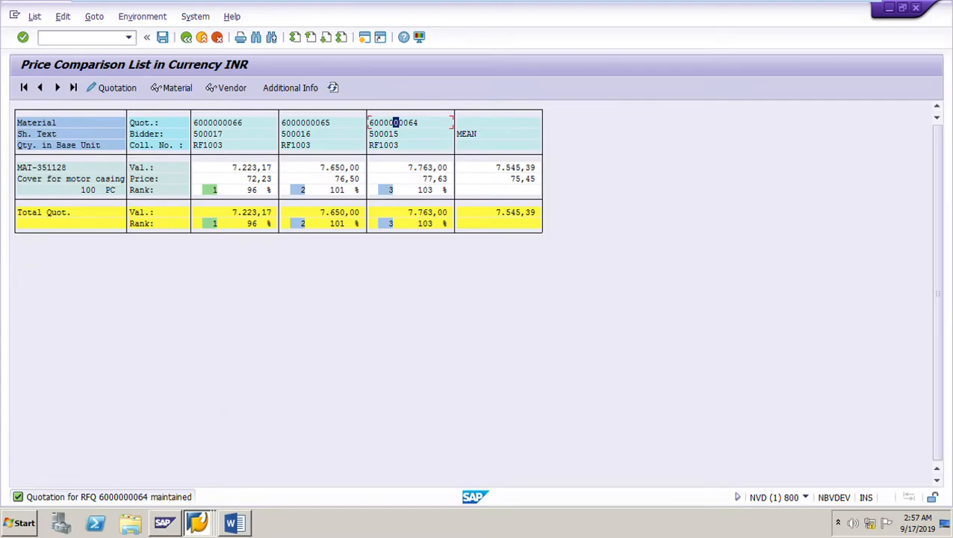
click(198, 522)
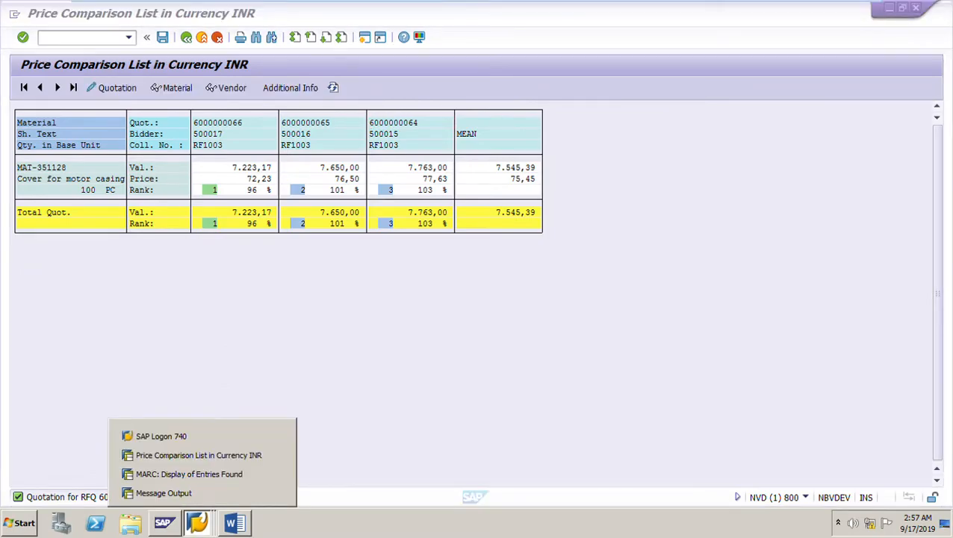
click(191, 491)
click(225, 128)
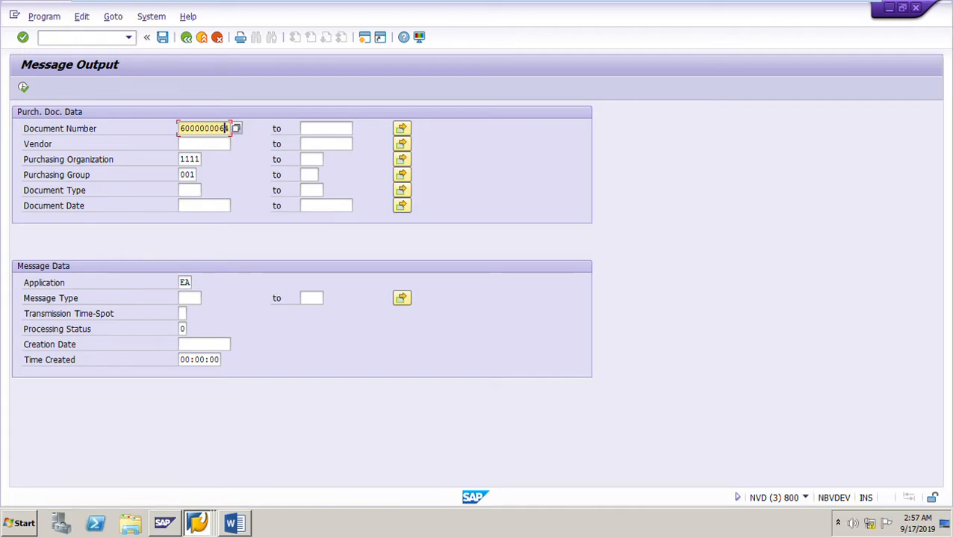
key(Delete)
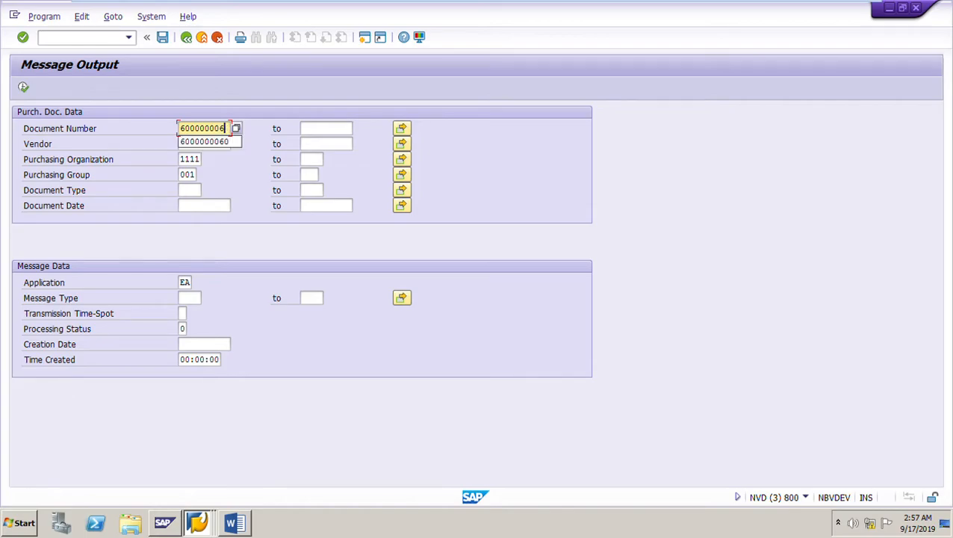
text(5)
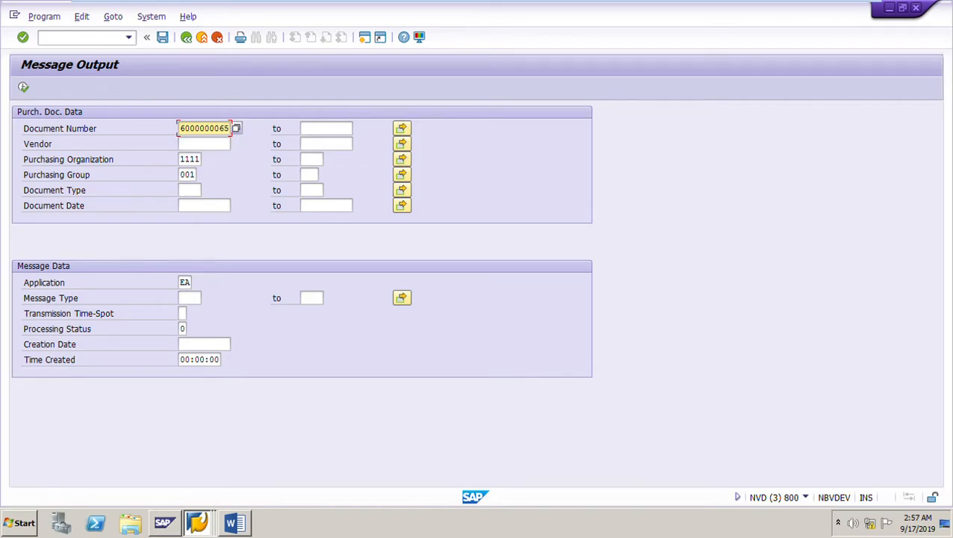
Step: Check purchasing organization 1111, purchasing group 001 and processing status 0, and execute the message selection
double_click(190, 159)
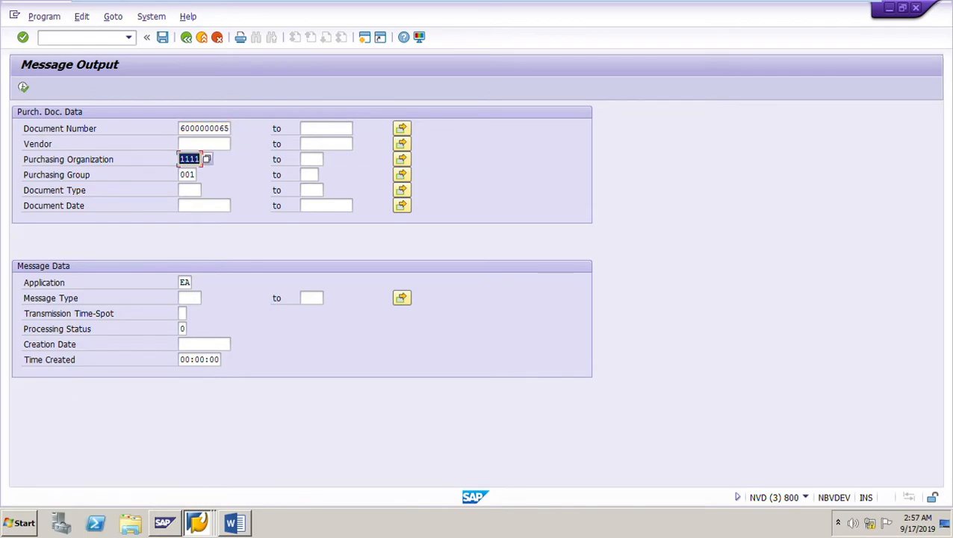
double_click(184, 174)
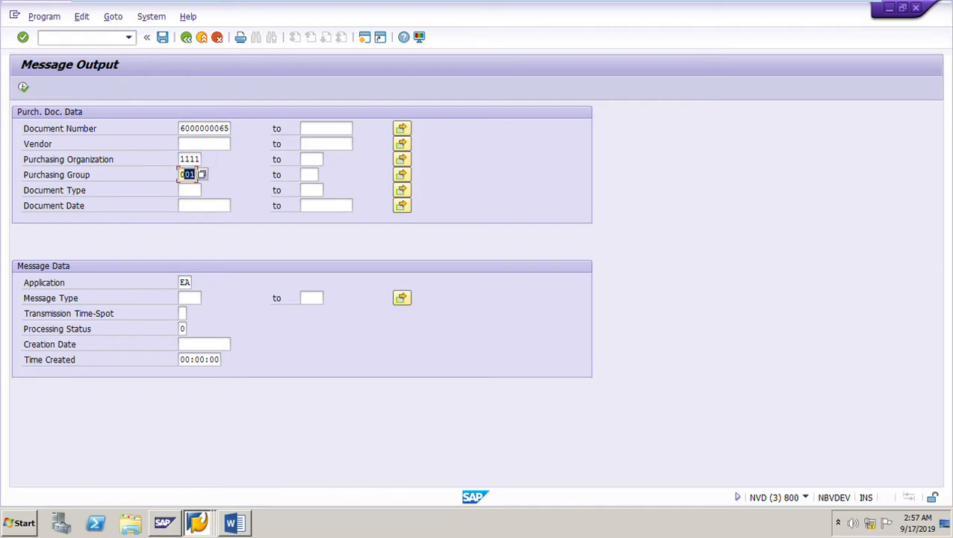
click(181, 329)
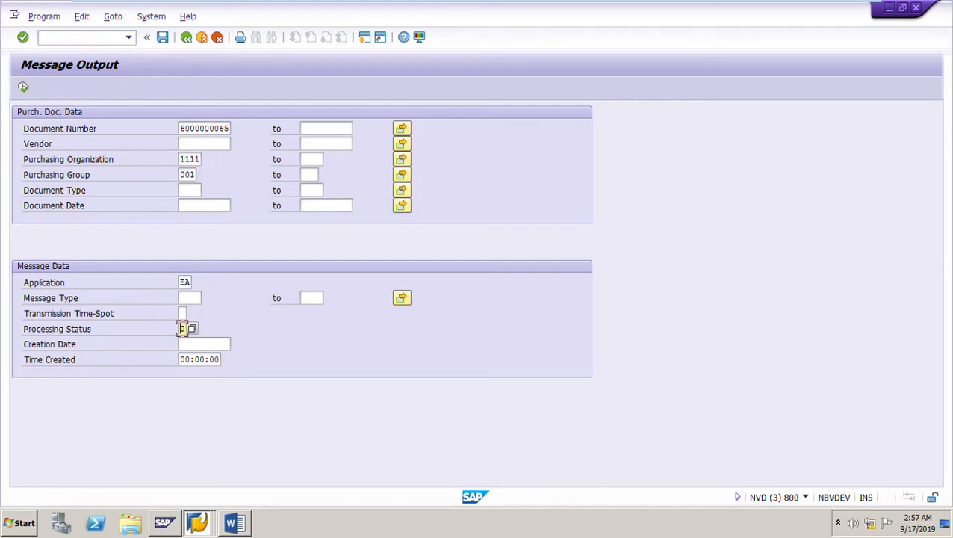
click(24, 87)
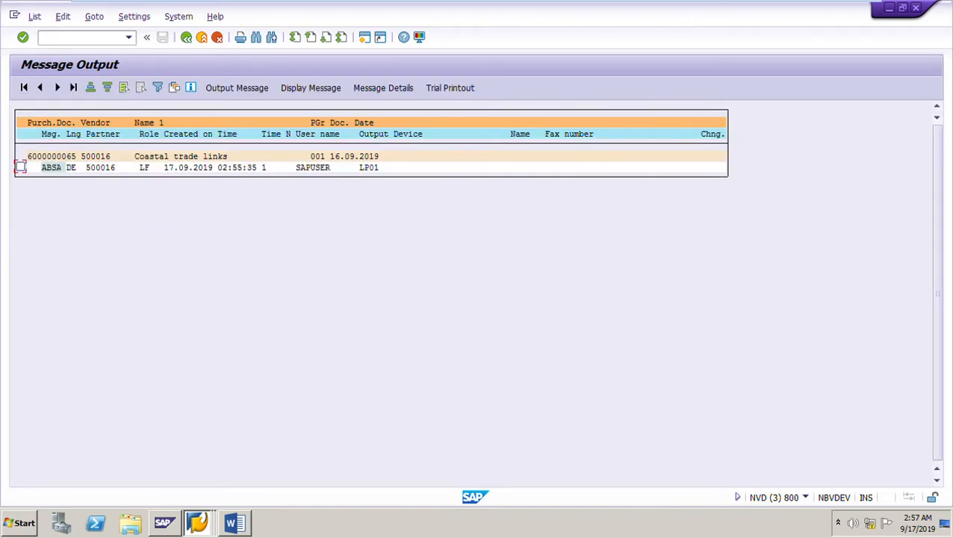
click(21, 167)
key(alt+Tab)
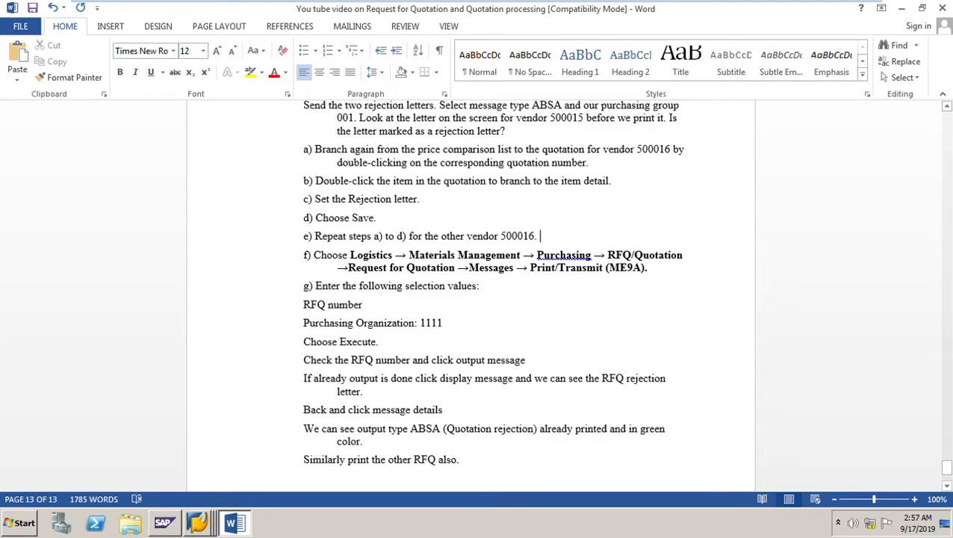
drag(304, 378, 366, 391)
right_click(163, 522)
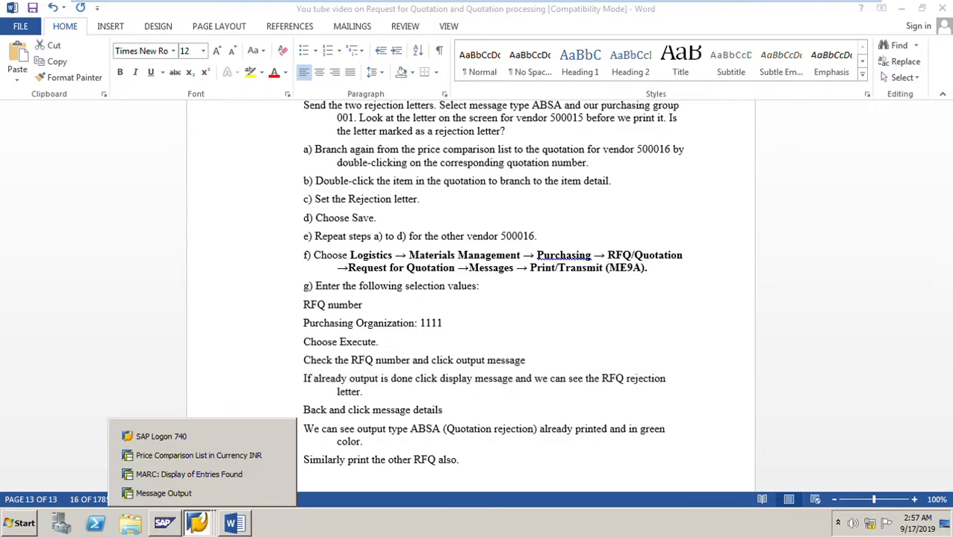
click(164, 492)
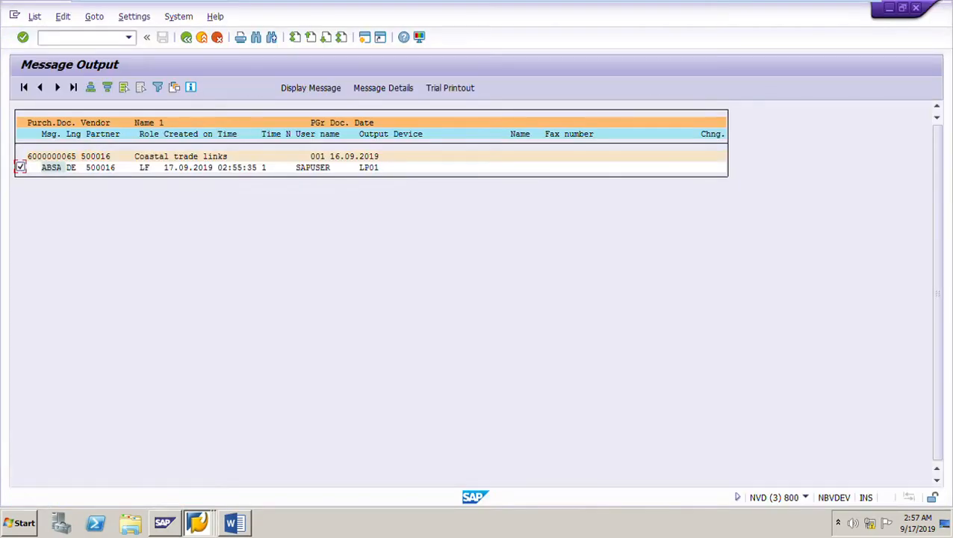
click(237, 88)
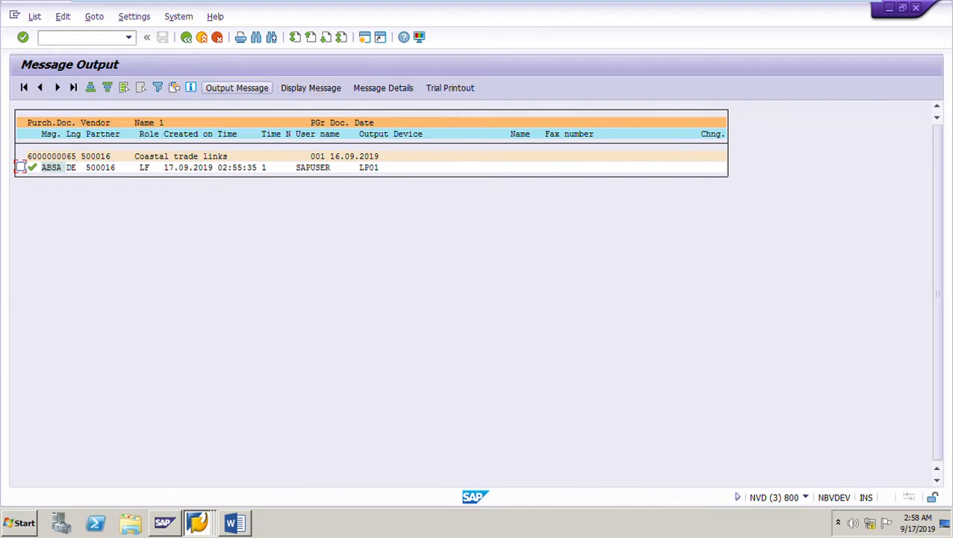
Step: Switch to Word and review the remaining instructions on message details, output type ABSA and the other RFQ
click(235, 522)
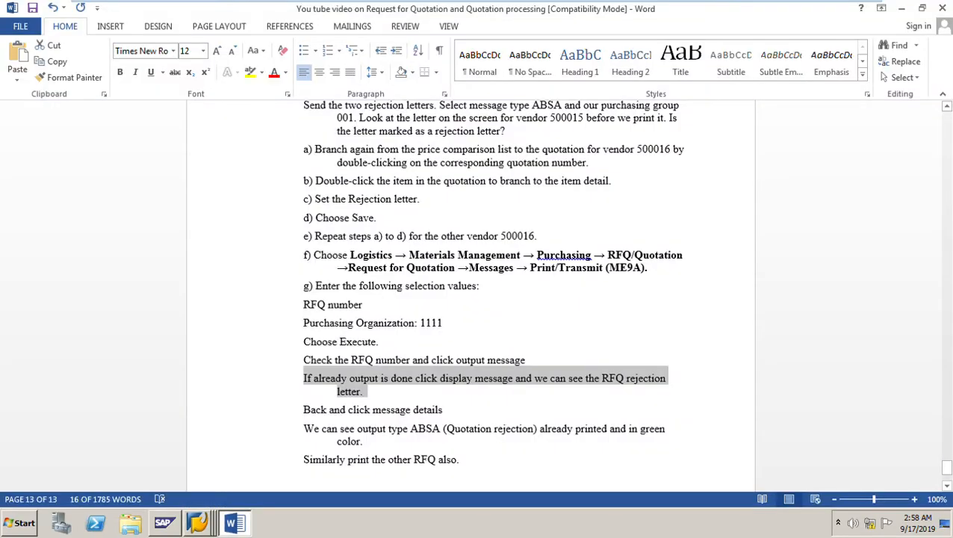
scroll(470, 295, down, 1)
click(442, 375)
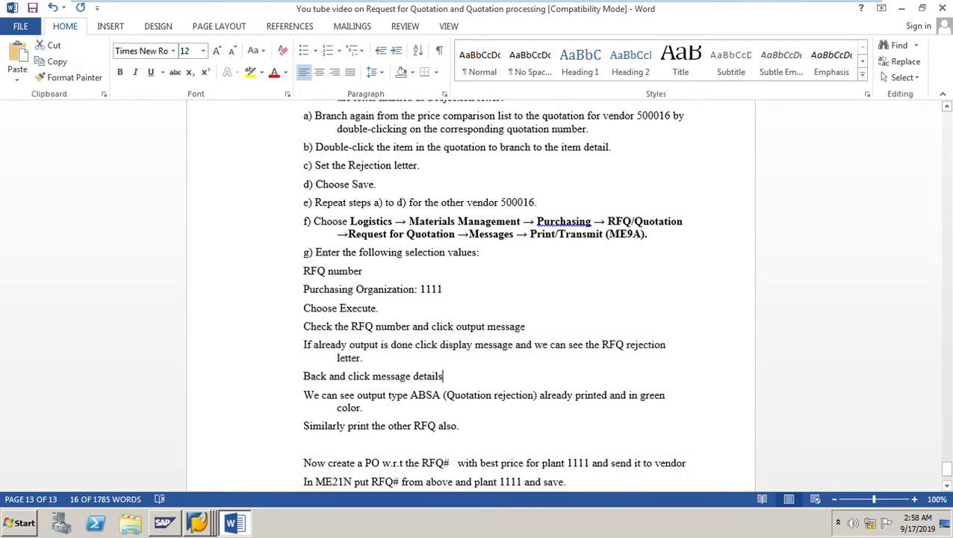
scroll(471, 295, down, 2)
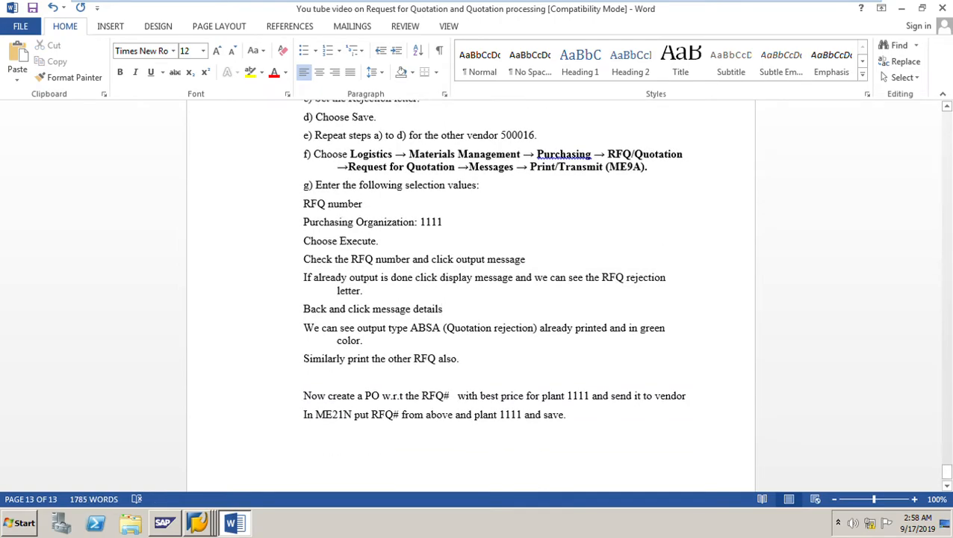
drag(303, 328, 366, 340)
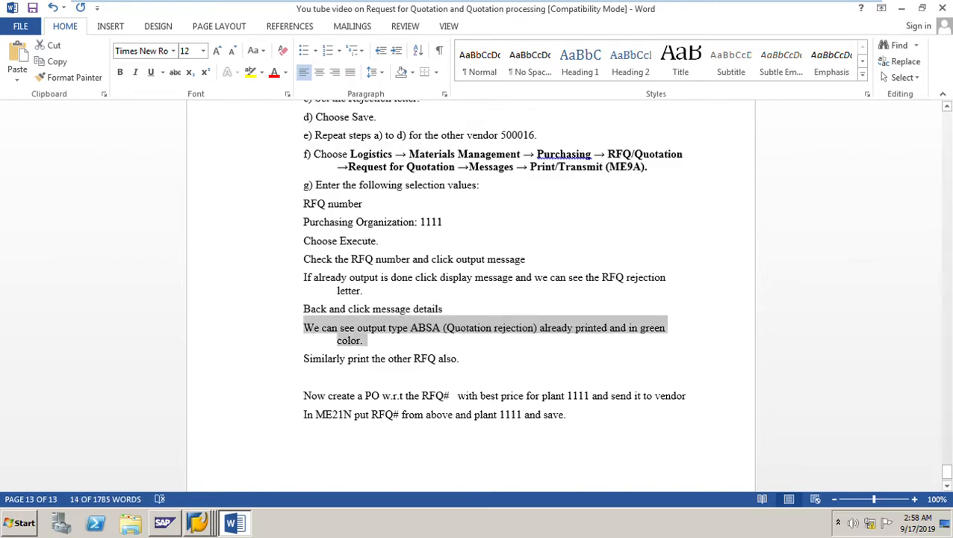
click(197, 522)
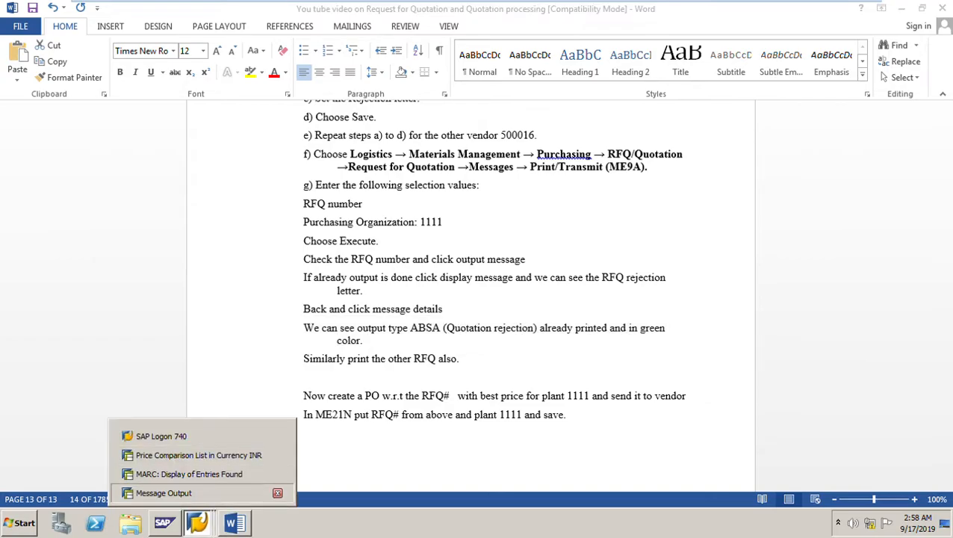
click(164, 492)
click(21, 167)
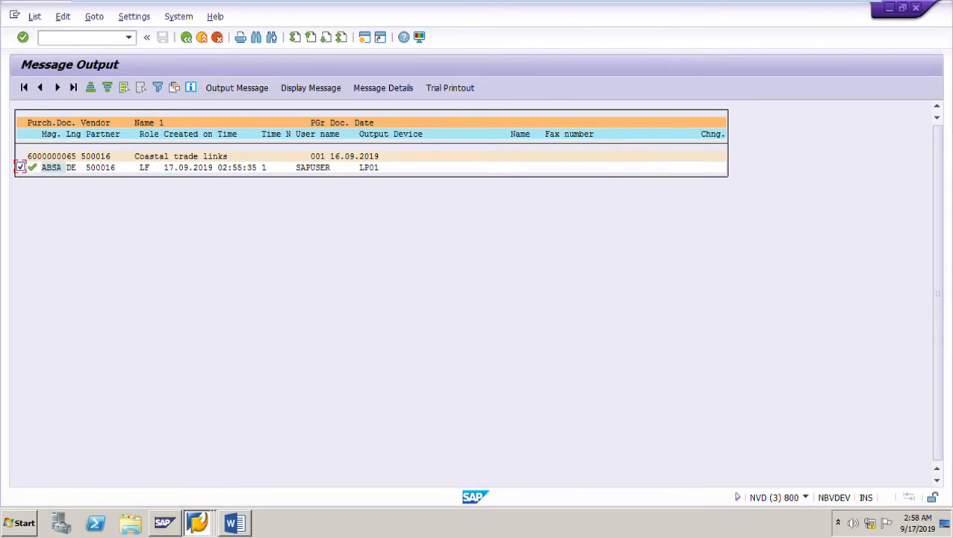
click(383, 88)
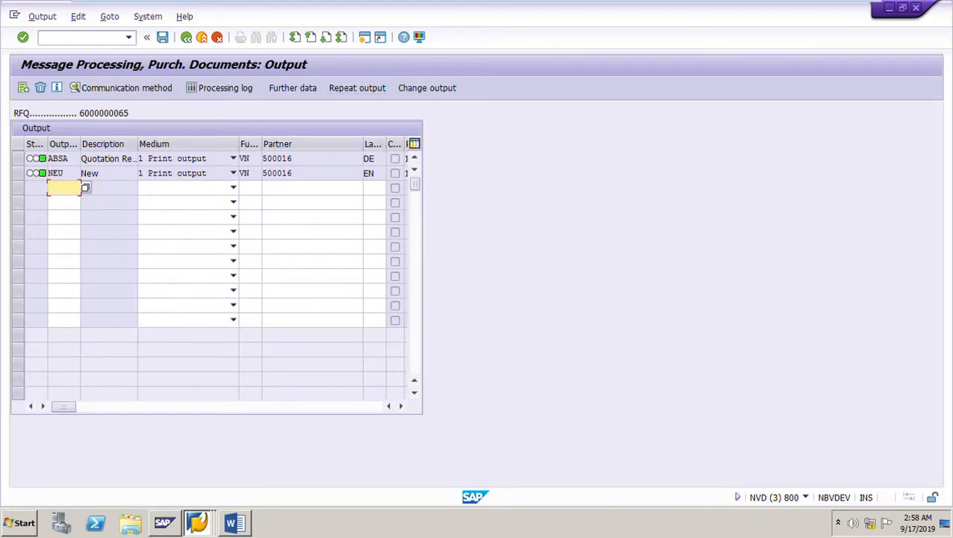
click(68, 159)
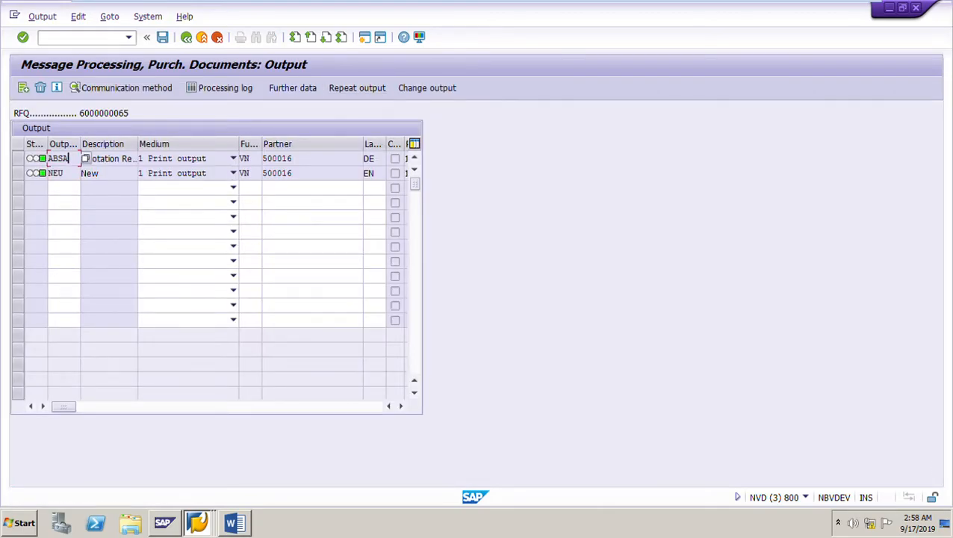
drag(138, 144, 171, 143)
click(262, 232)
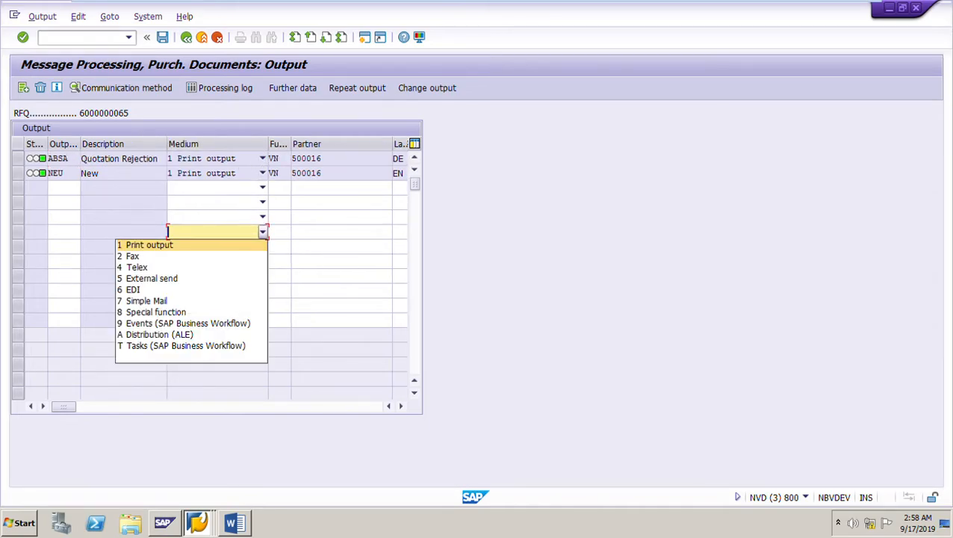
key(Escape)
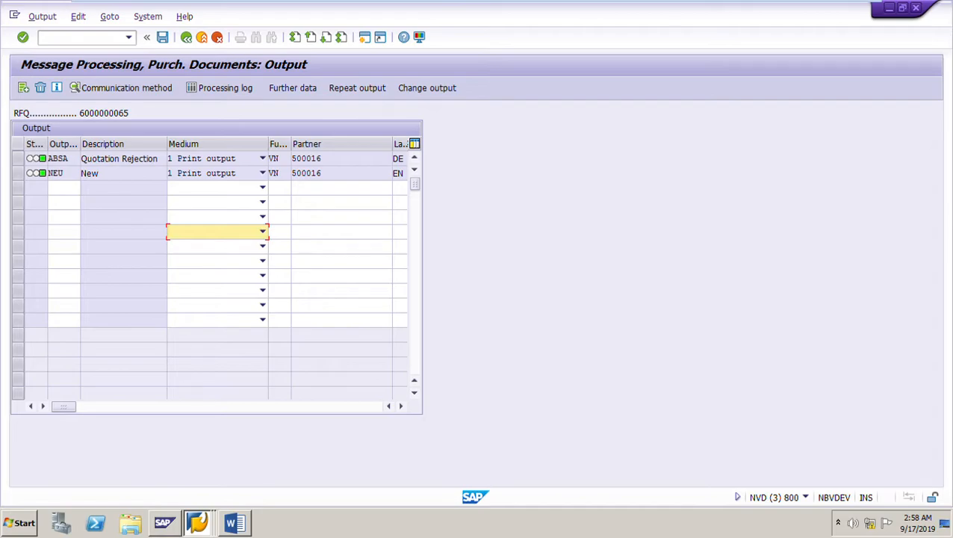
click(18, 159)
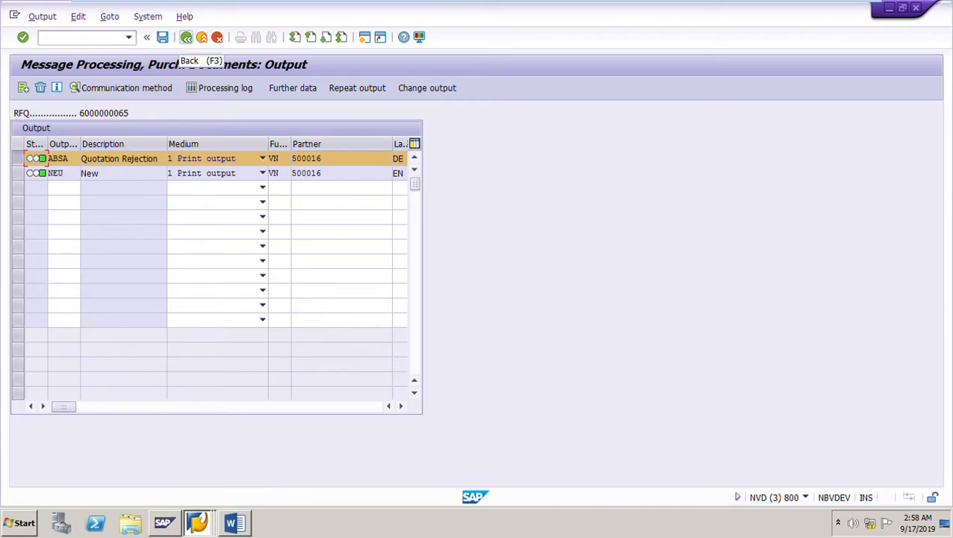
click(186, 37)
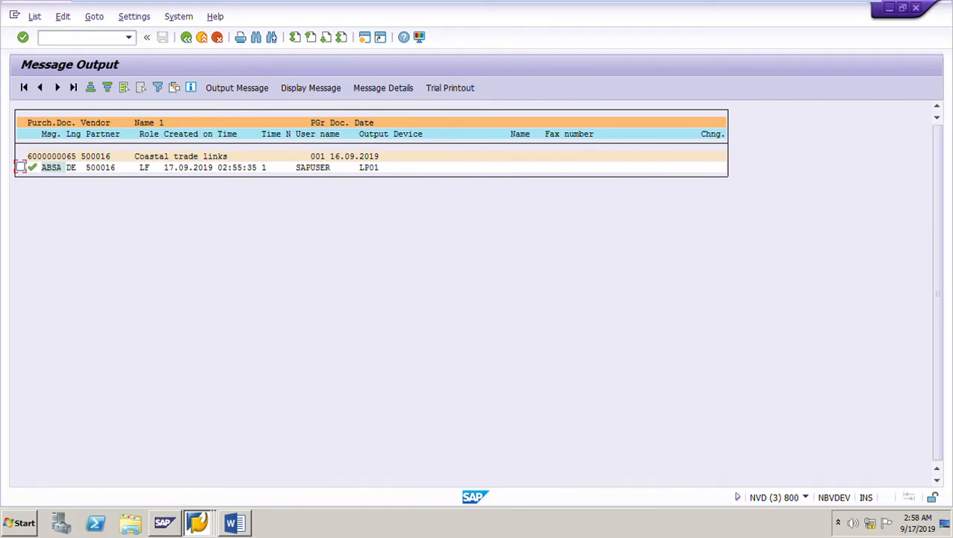
Step: Consult the Word instructions and look up the other rejected quotation's number in SAP's price comparison list, returning to the message list
key(alt+Tab)
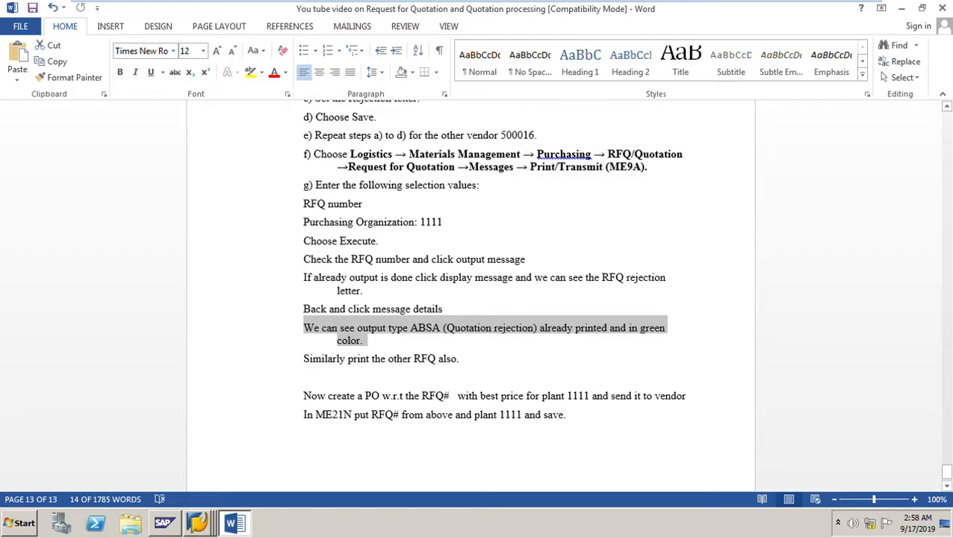
click(198, 523)
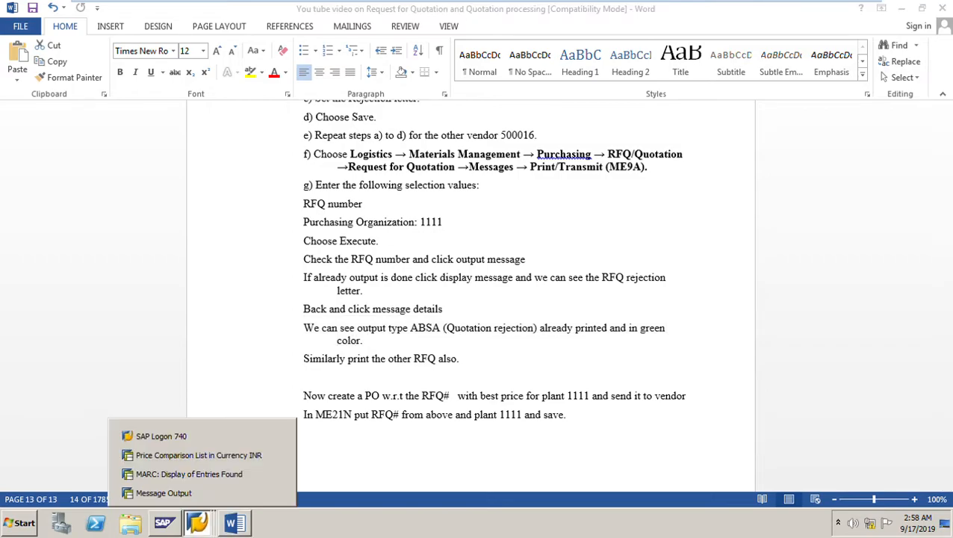
click(199, 455)
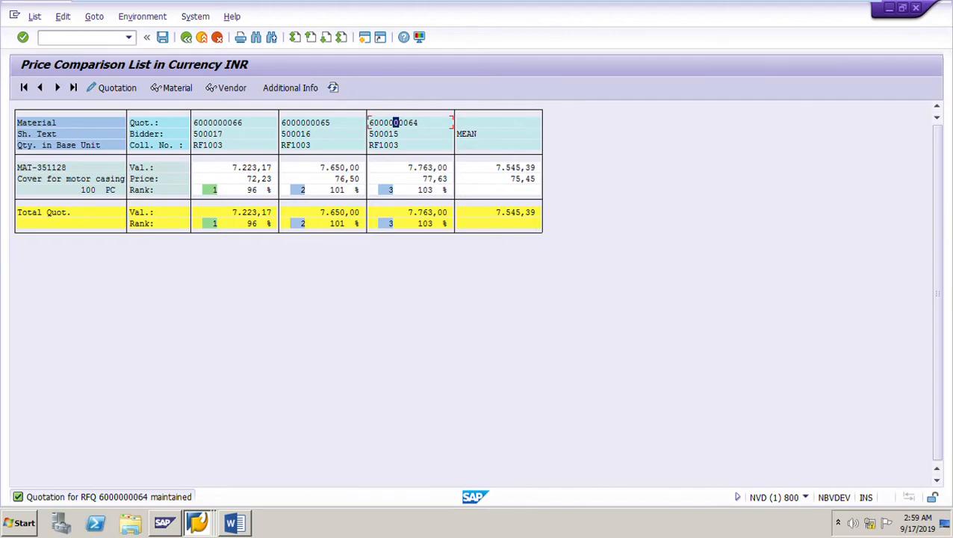
click(198, 523)
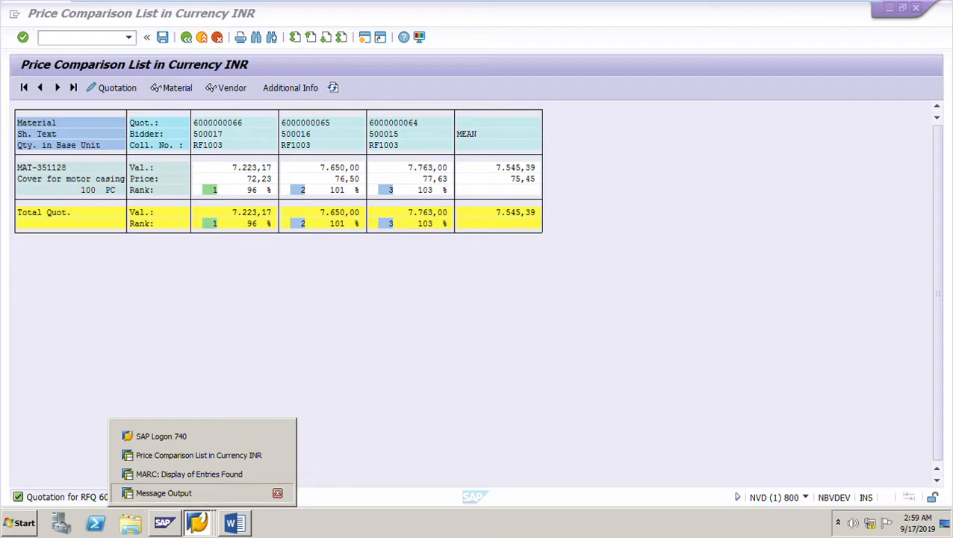
click(186, 493)
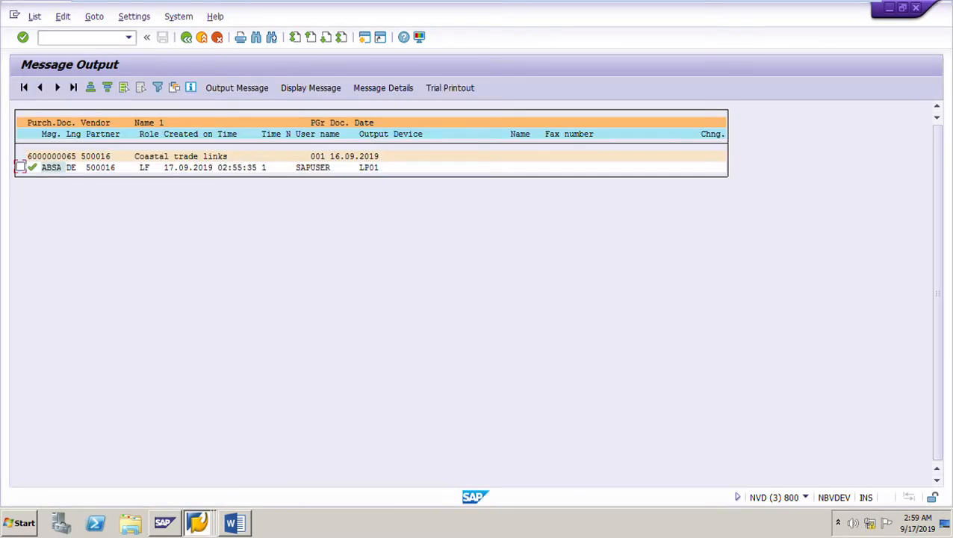
click(186, 37)
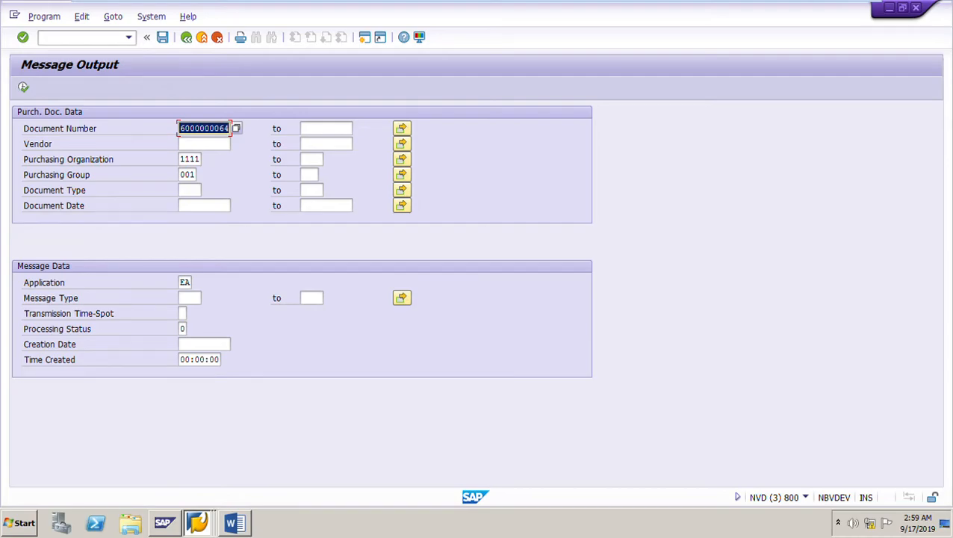
click(235, 523)
click(197, 522)
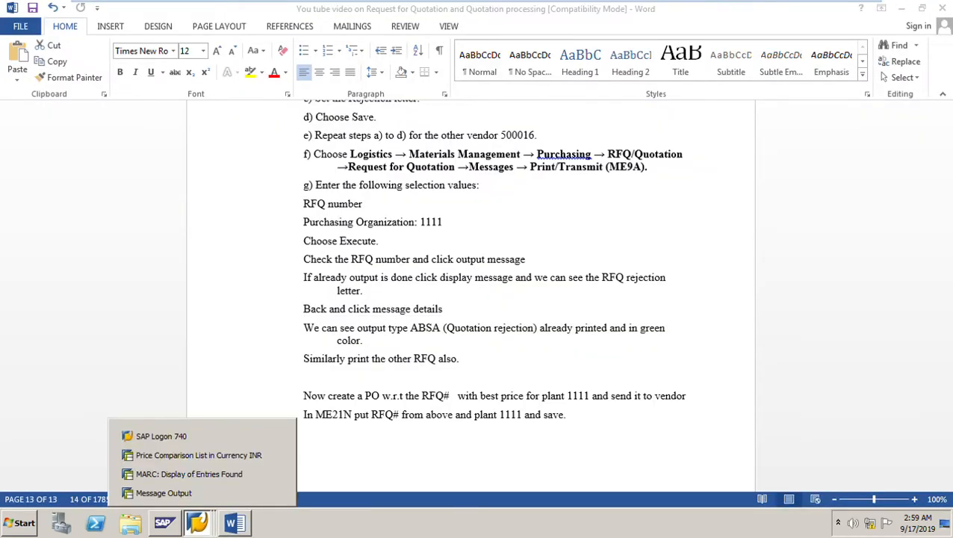
click(197, 456)
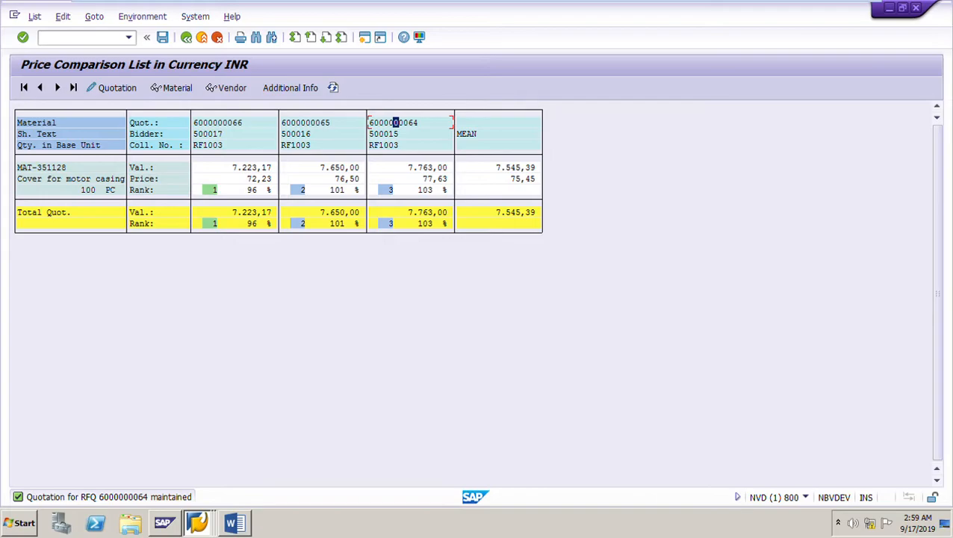
click(197, 523)
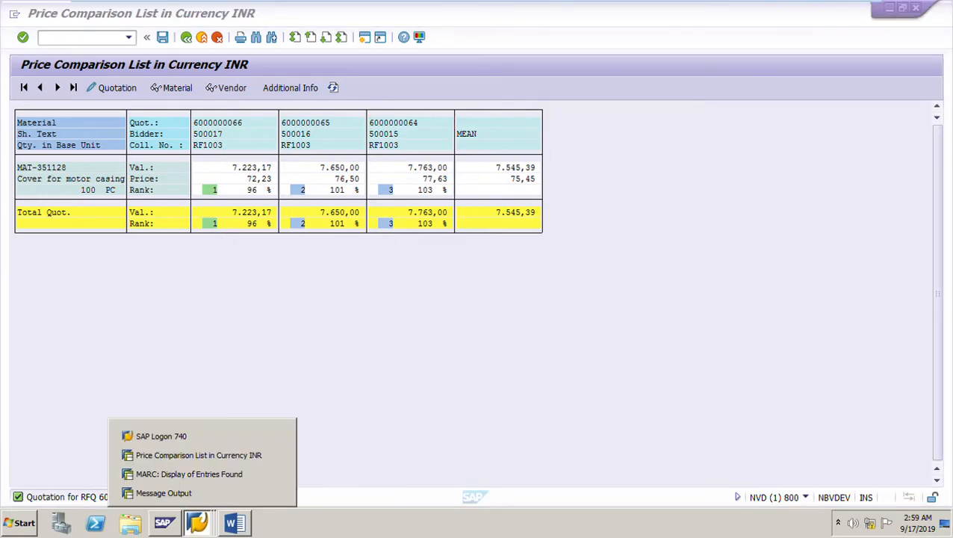
click(202, 454)
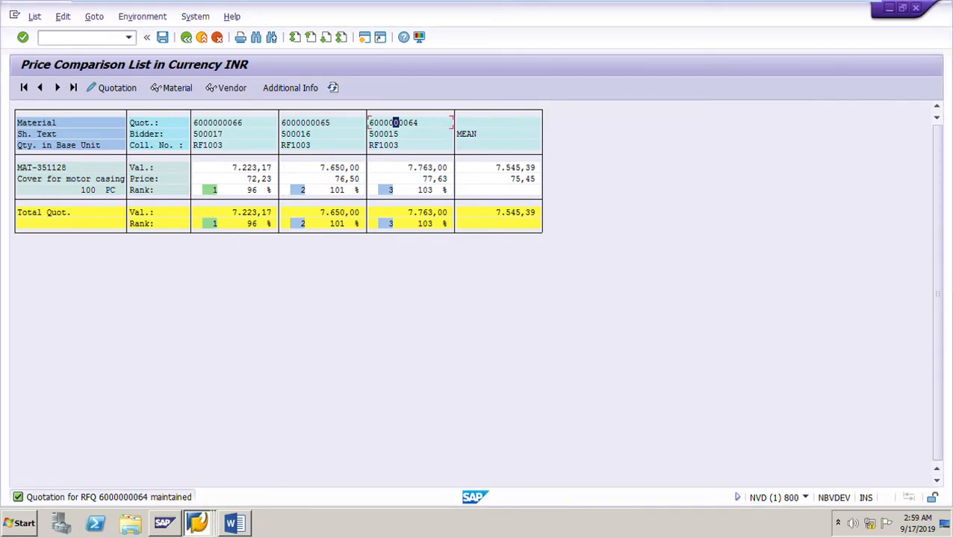
click(197, 522)
click(160, 483)
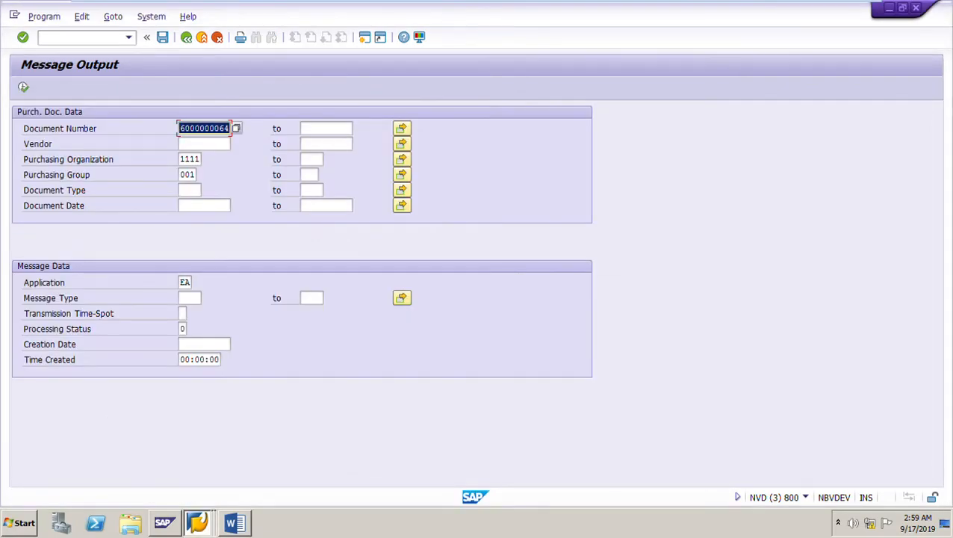
click(226, 128)
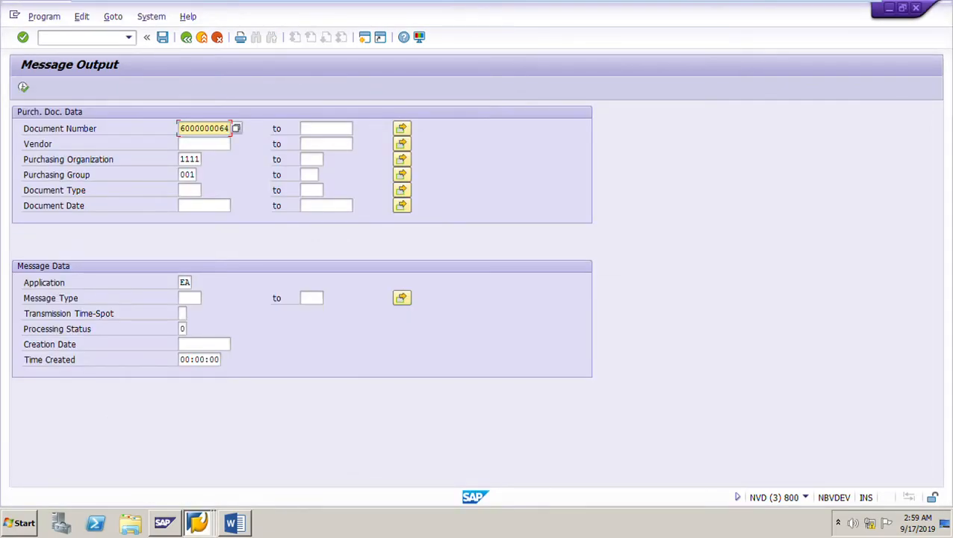
click(23, 87)
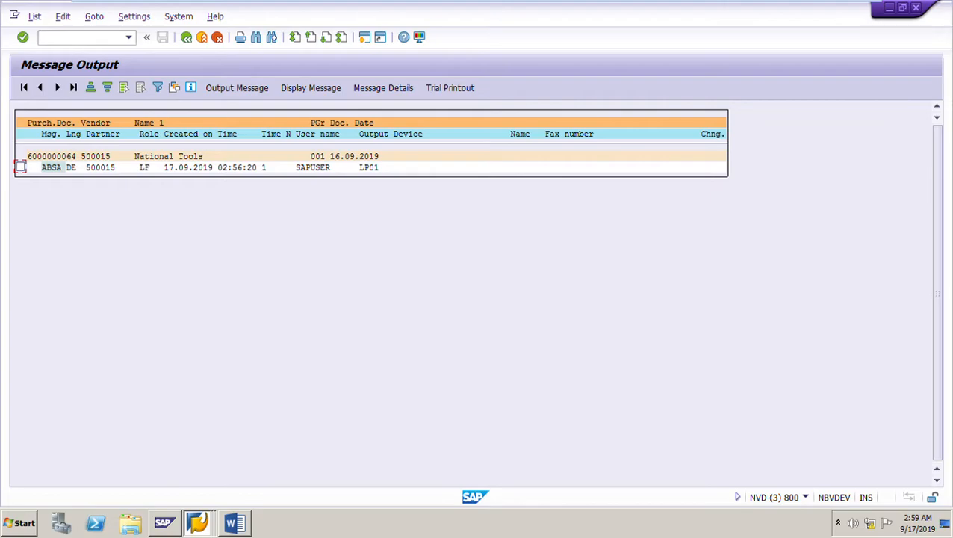
click(20, 167)
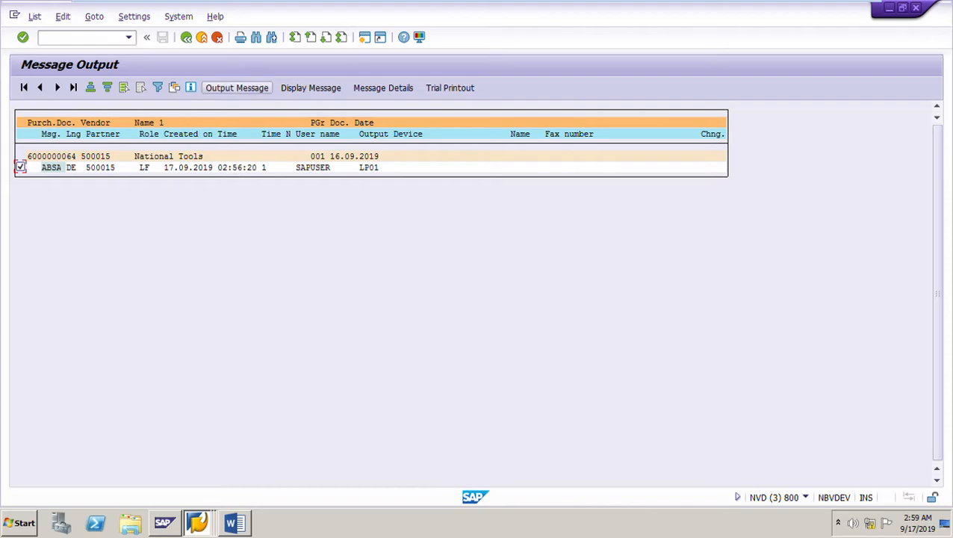
click(237, 87)
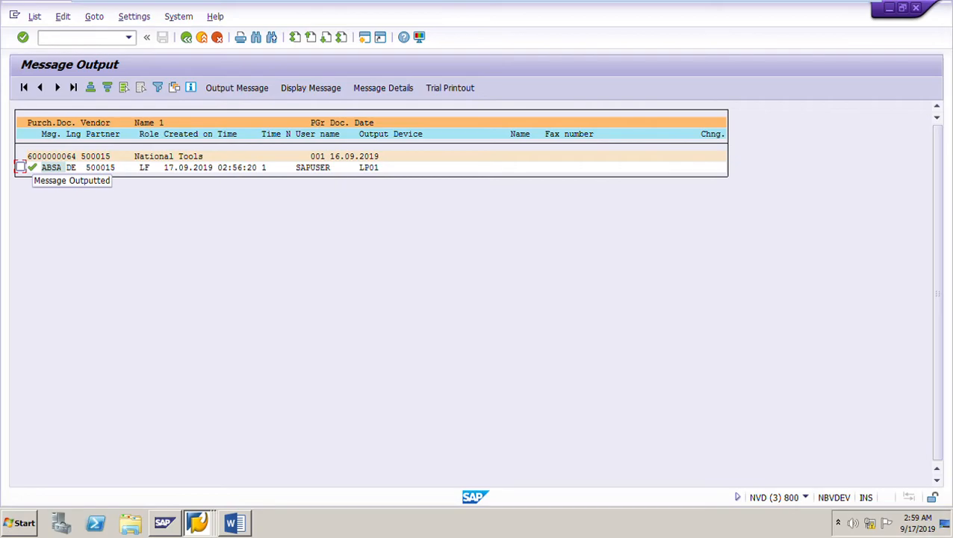
click(20, 167)
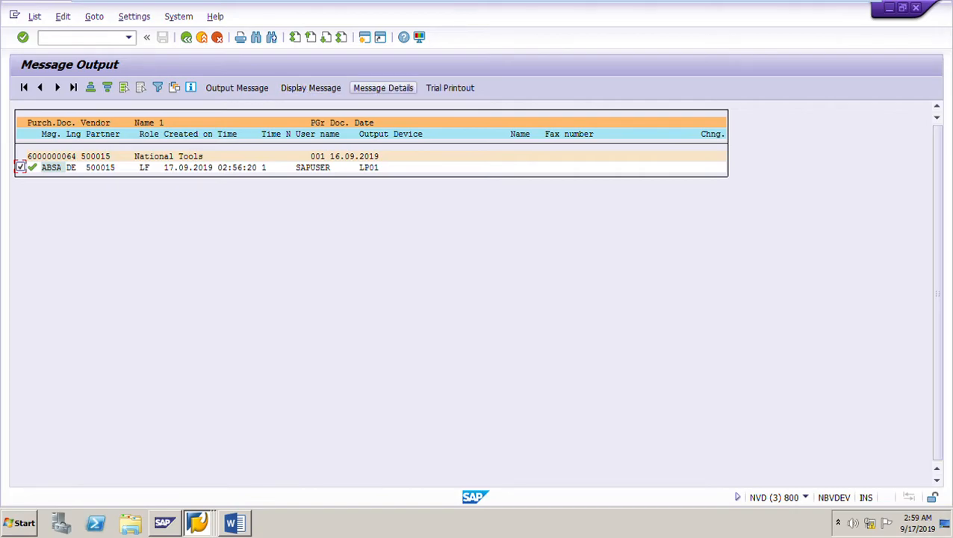
click(383, 88)
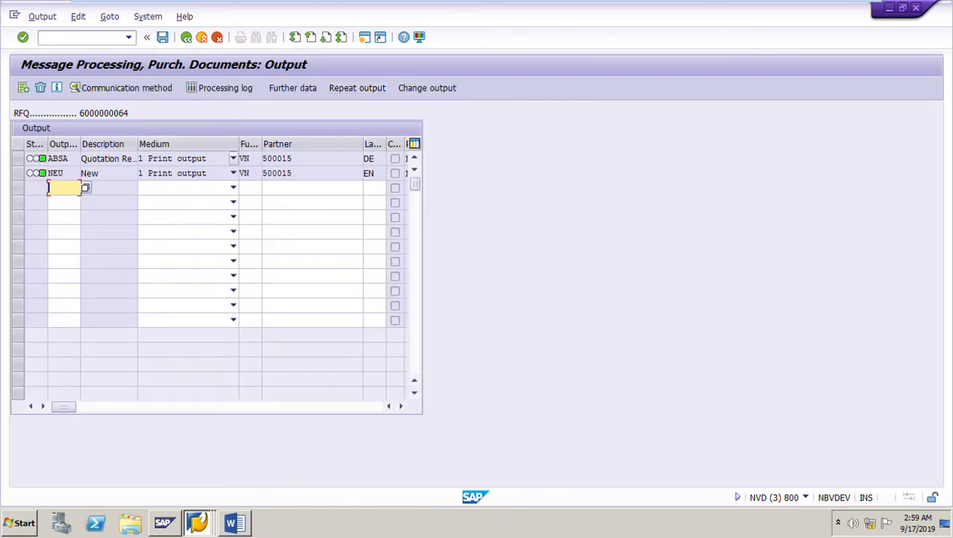
drag(137, 144, 162, 143)
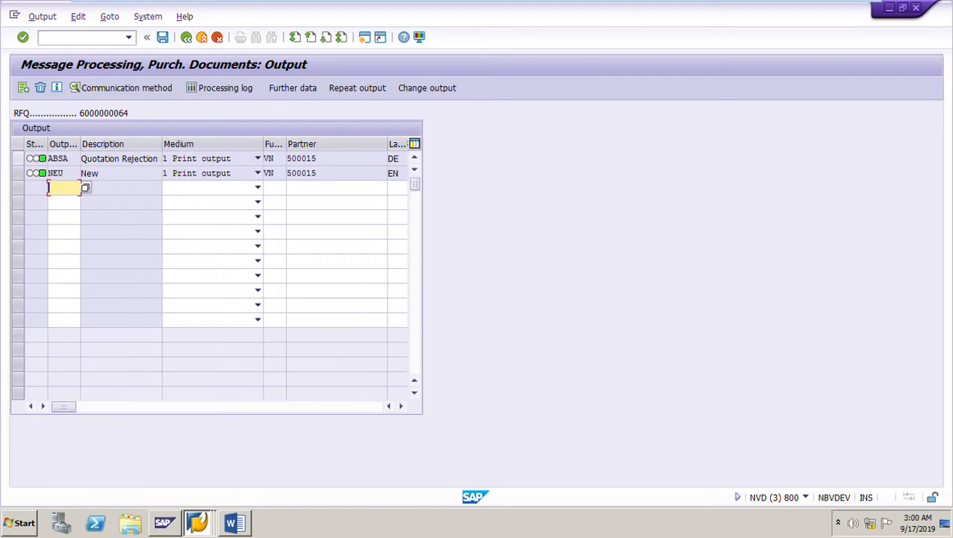
click(18, 158)
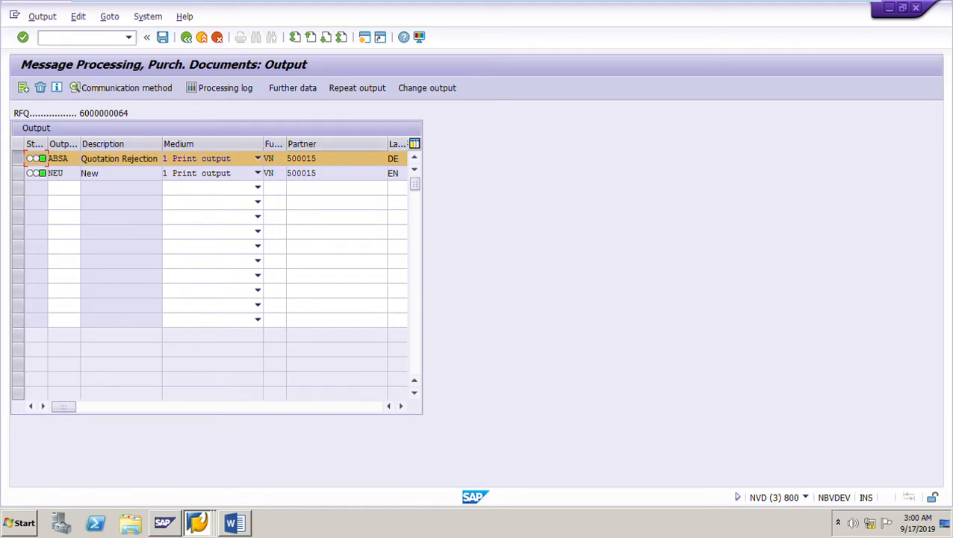
click(186, 36)
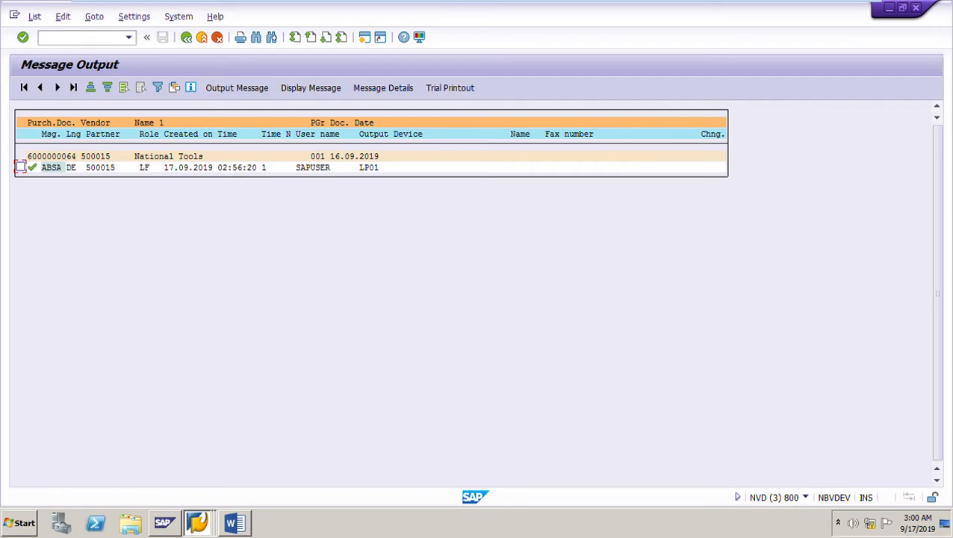
click(21, 167)
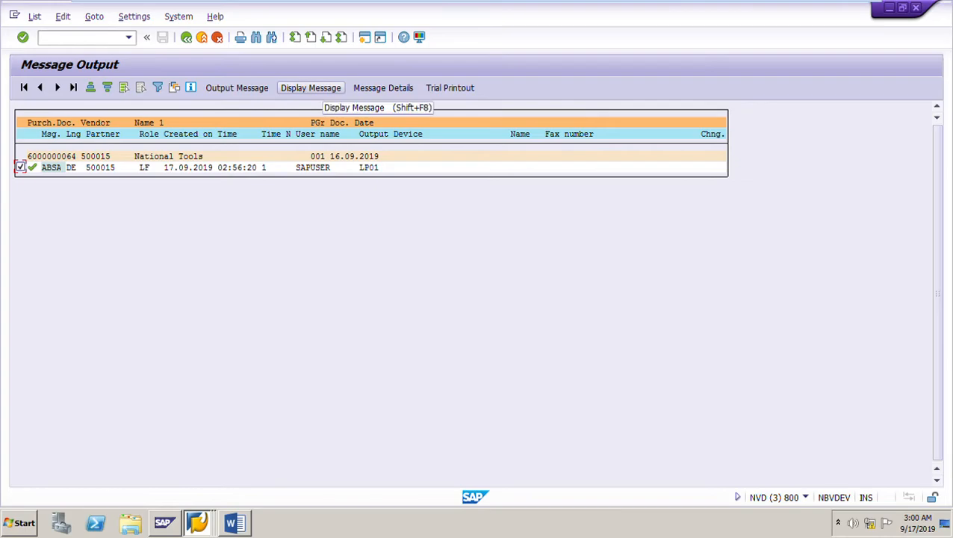
click(311, 87)
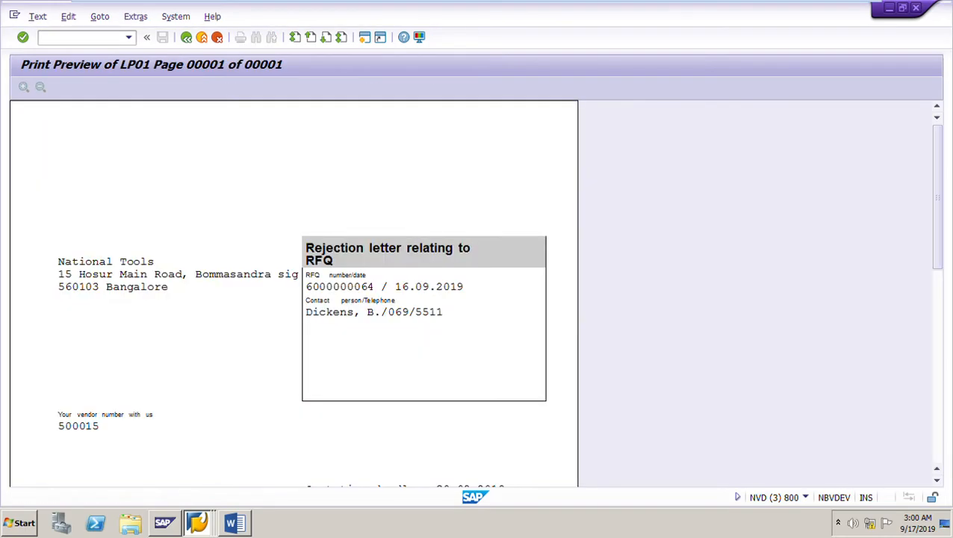
scroll(293, 294, down, 2)
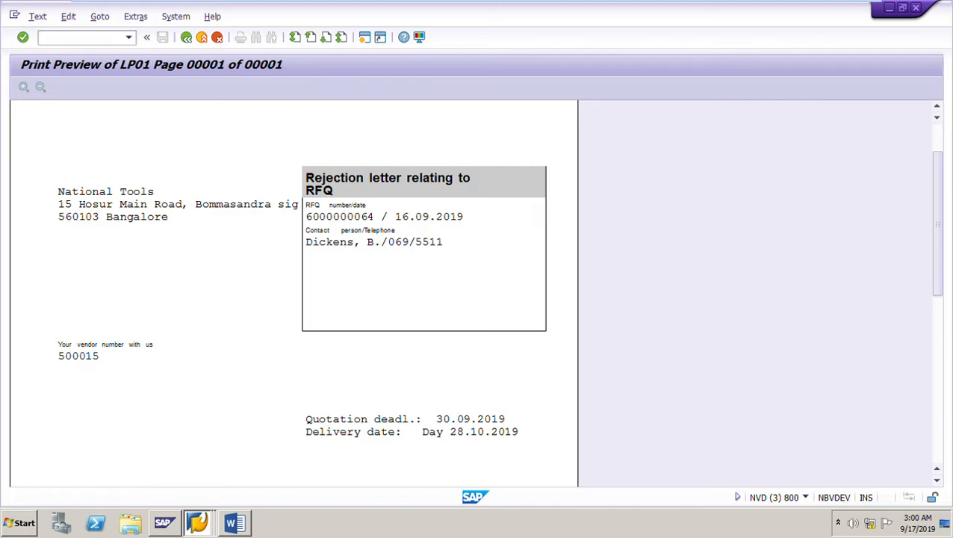
scroll(293, 294, down, 6)
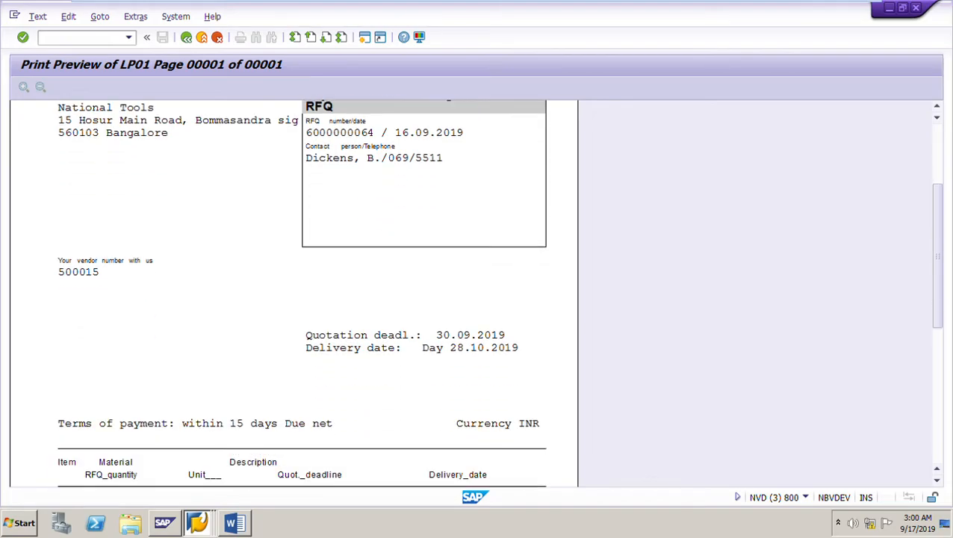
scroll(294, 294, down, 1)
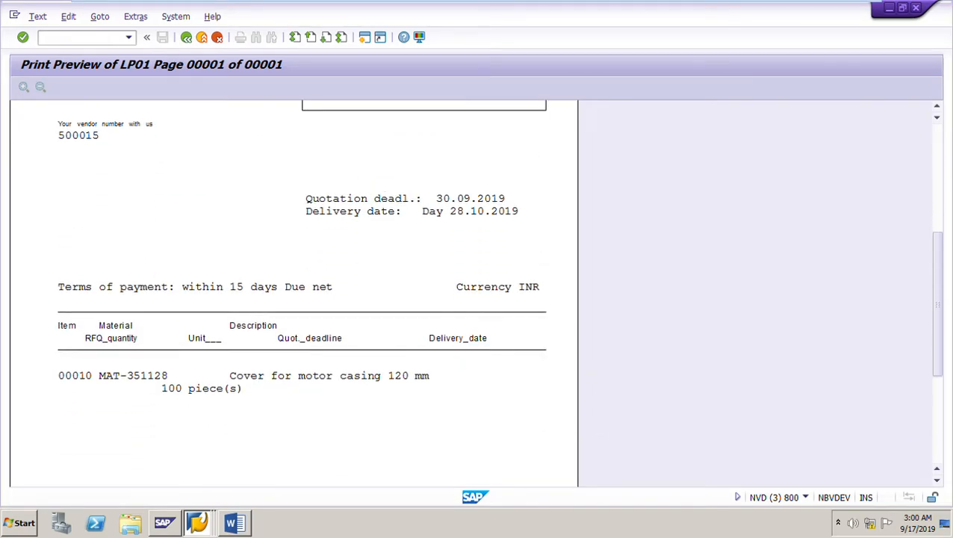
scroll(293, 293, up, 8)
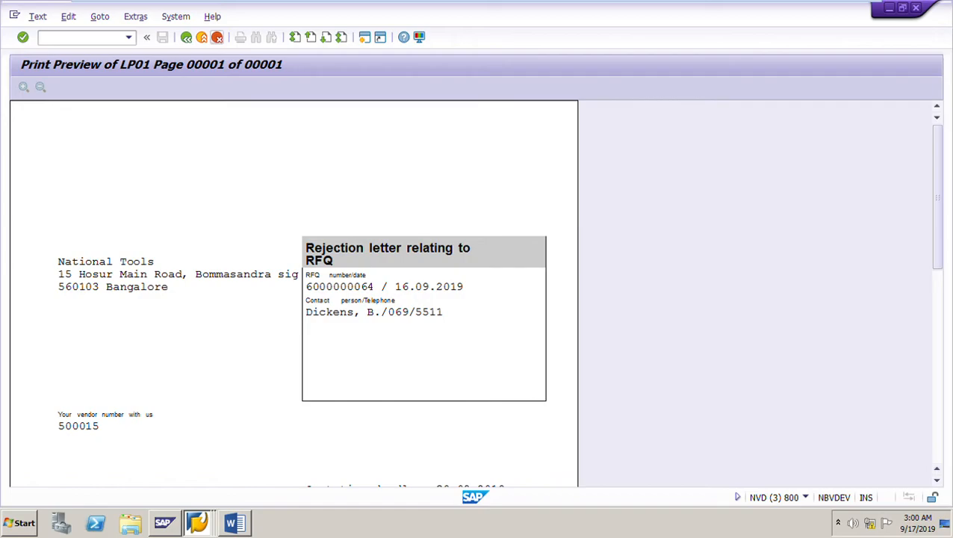
click(186, 37)
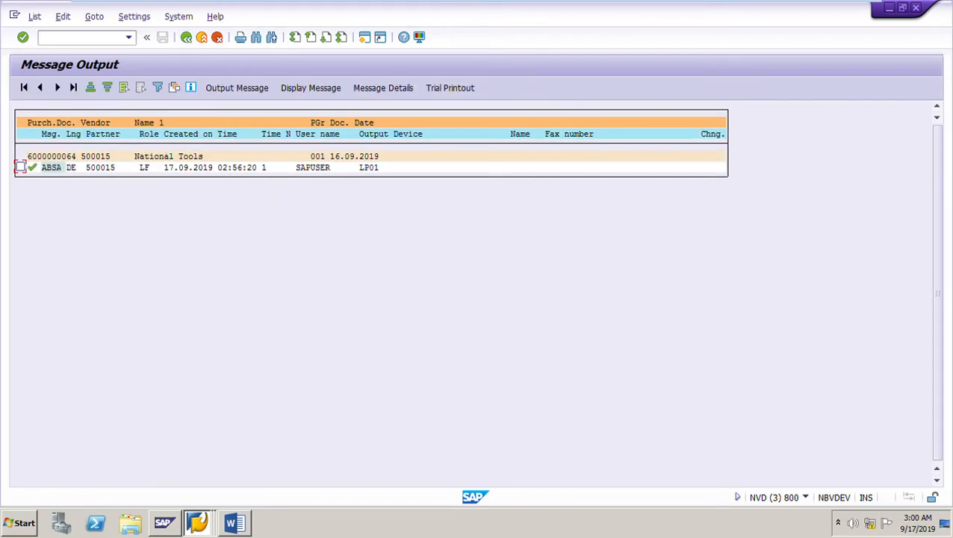
Step: Switch to the Word exercise document to read the PO creation instructions, and check the best-price quotation in the SAP price comparison list
click(233, 522)
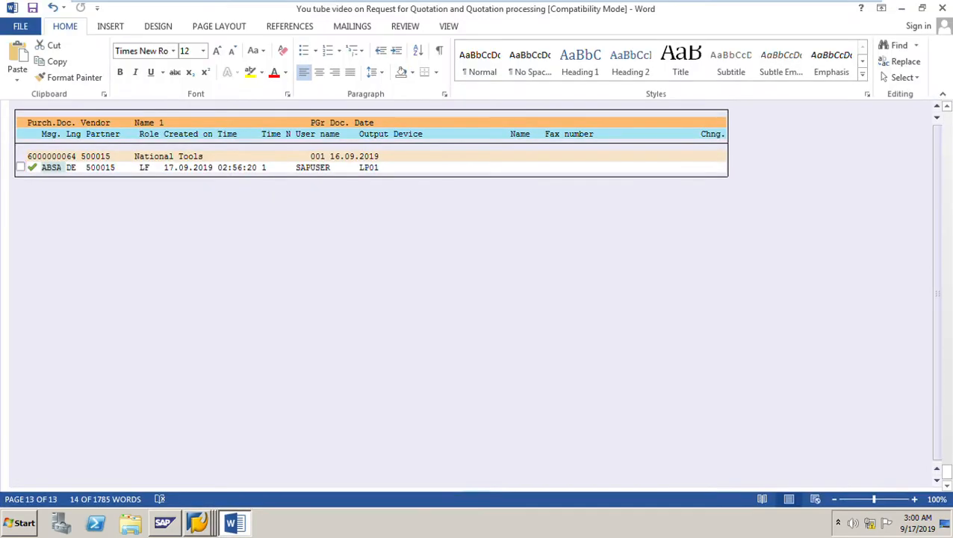
scroll(471, 291, down, 1)
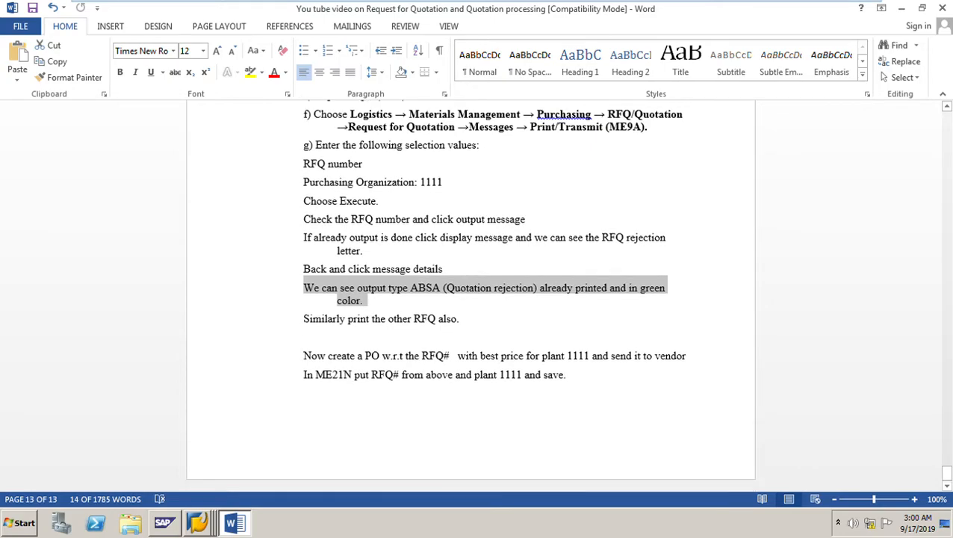
drag(303, 356, 566, 374)
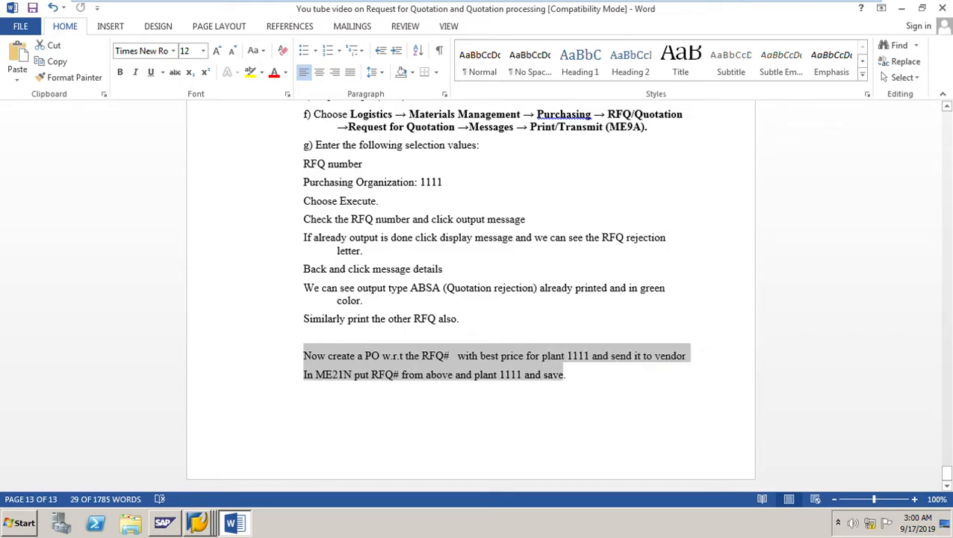
click(198, 523)
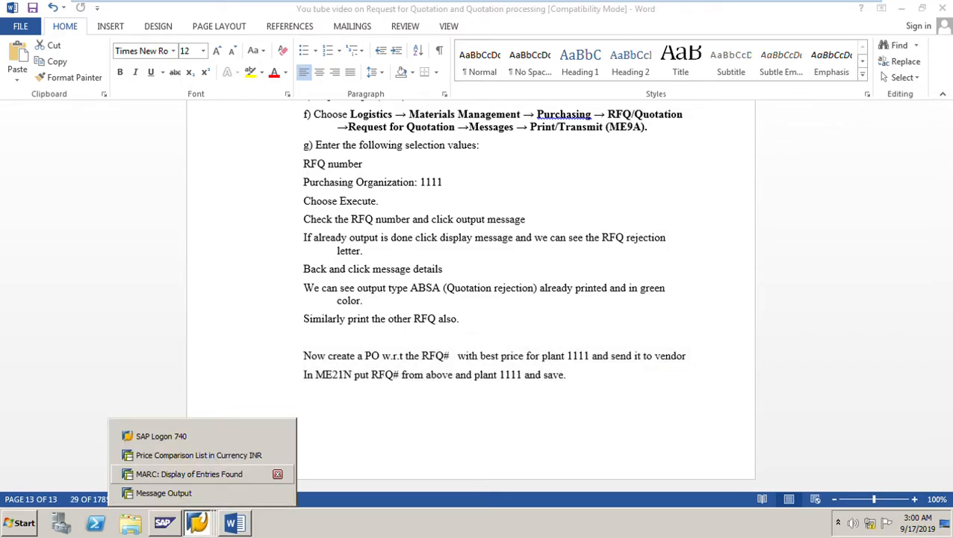
click(200, 455)
click(215, 123)
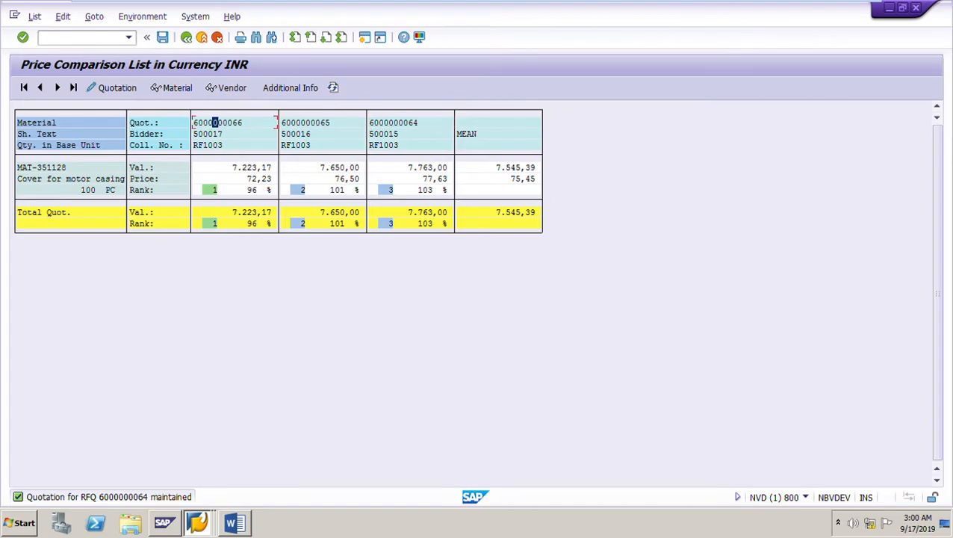
click(236, 523)
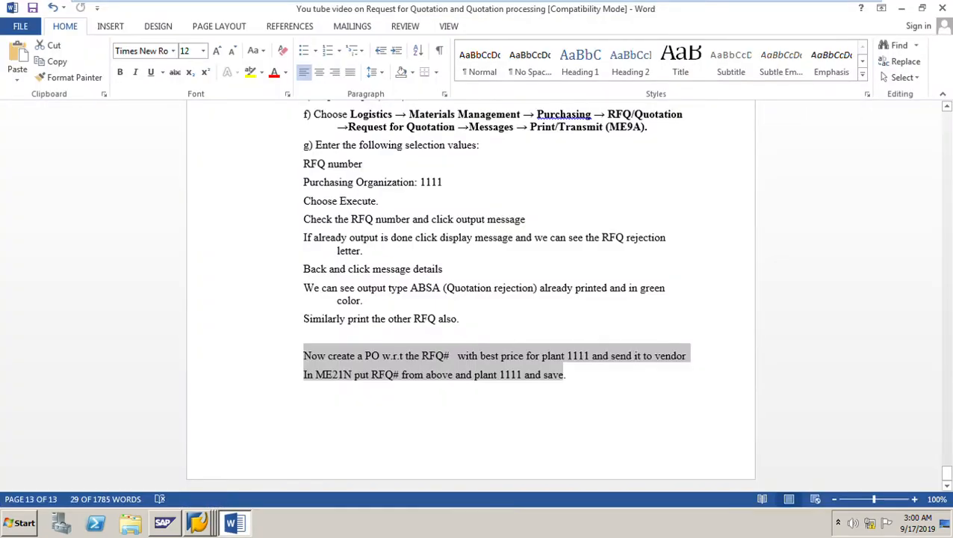
click(449, 355)
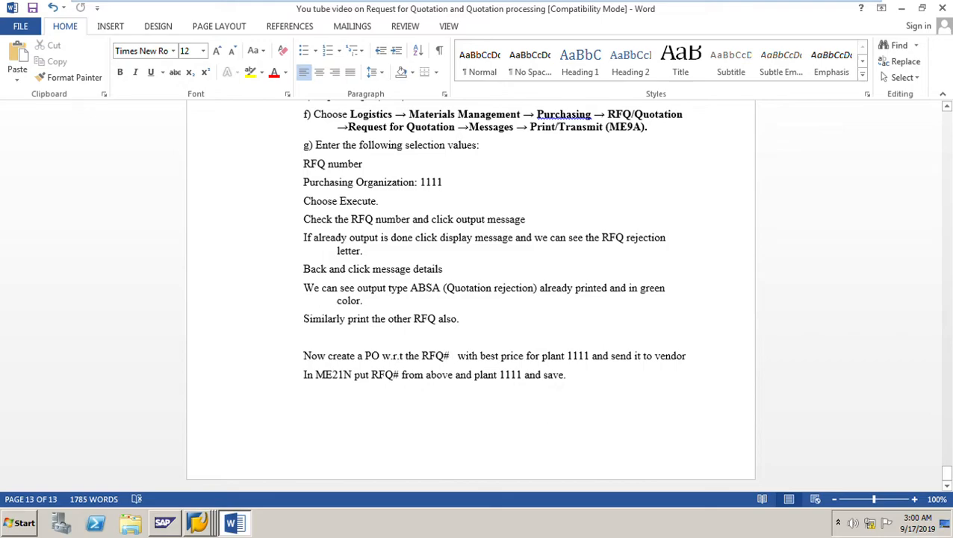
text(6)
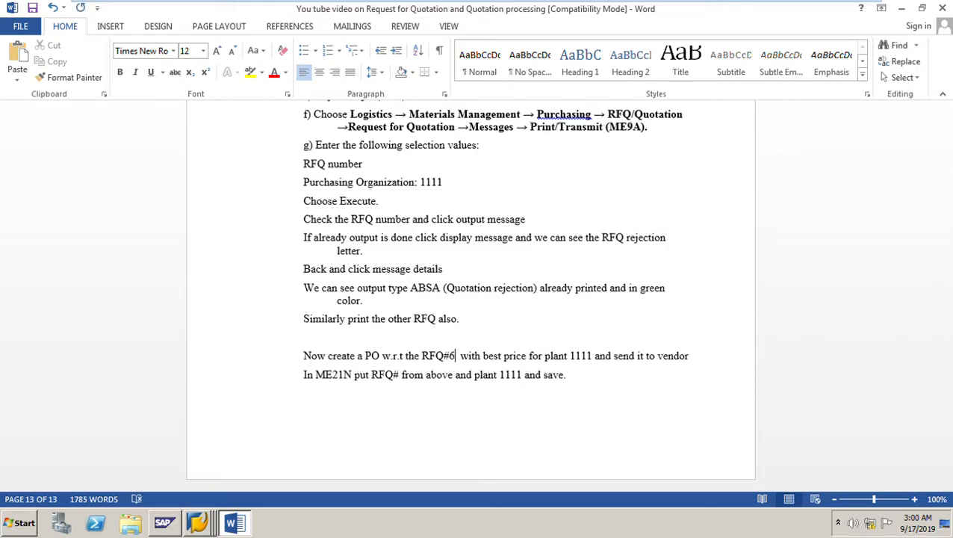
text(000000)
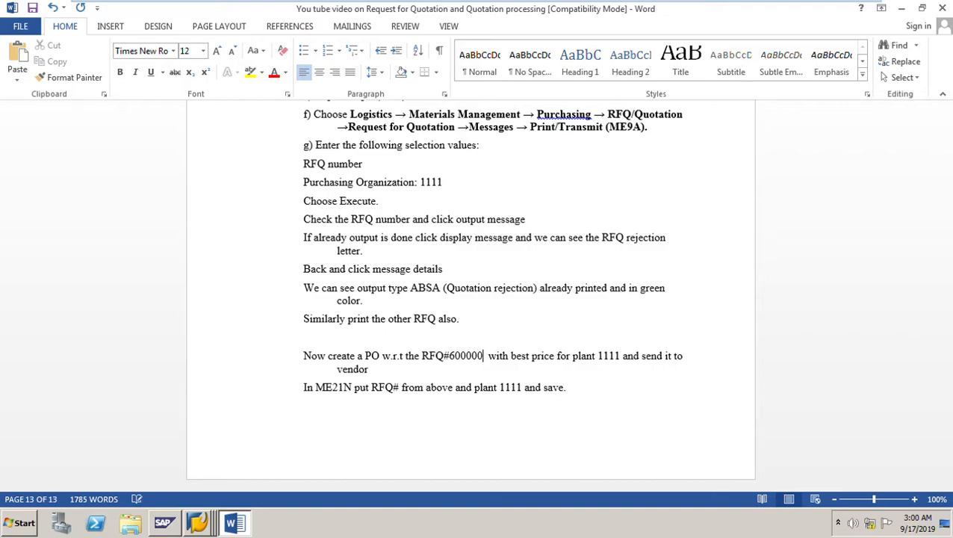
text(0)
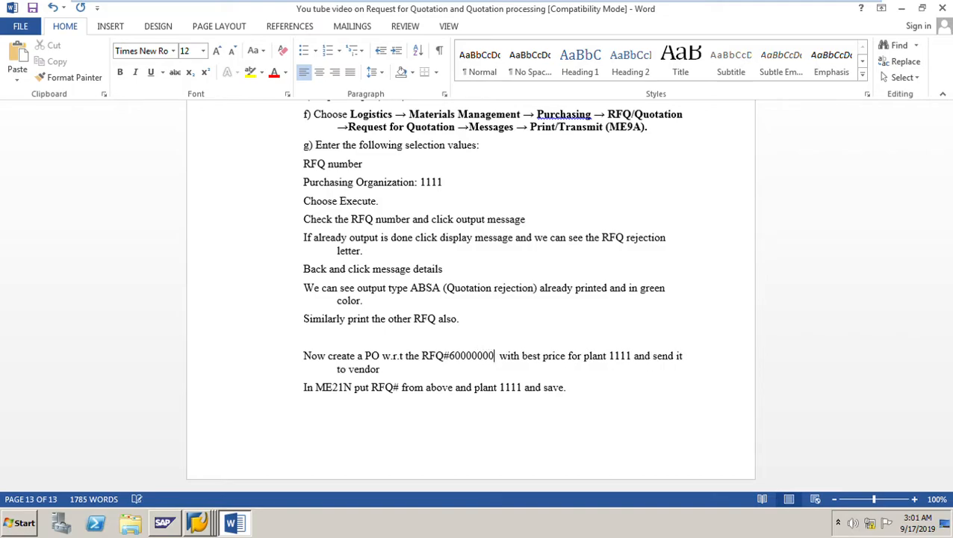
key(Right)
key(Right)
key(BackSpace)
key(BackSpace)
text(666)
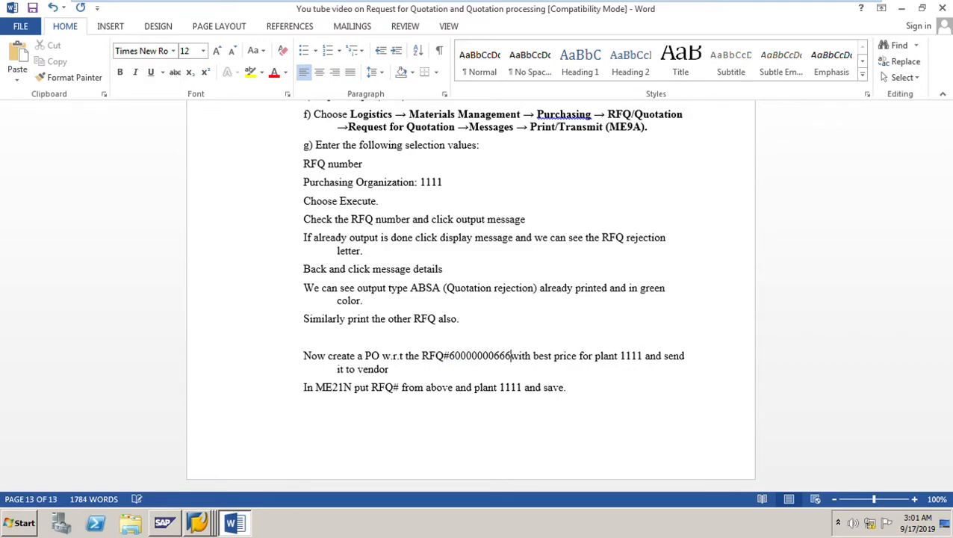
key(BackSpace)
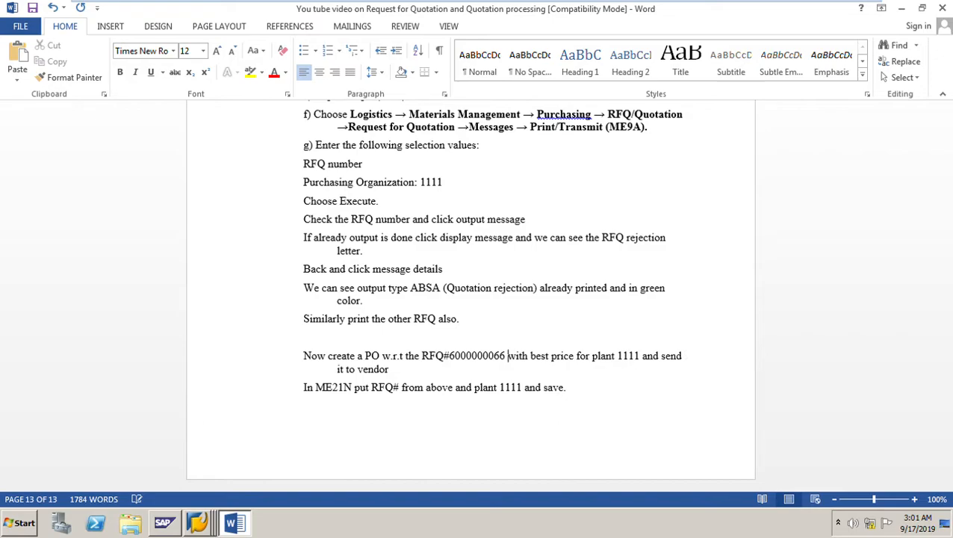
click(197, 523)
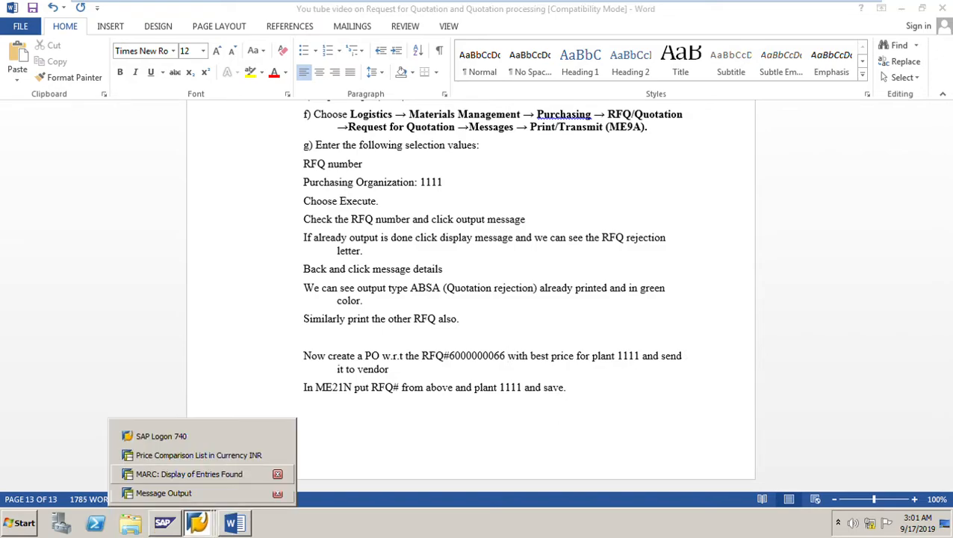
click(194, 455)
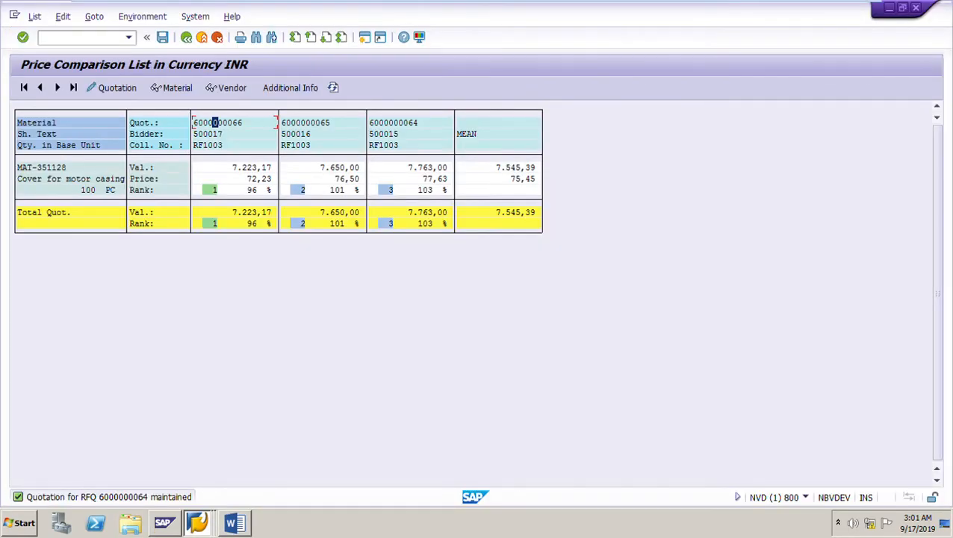
click(235, 523)
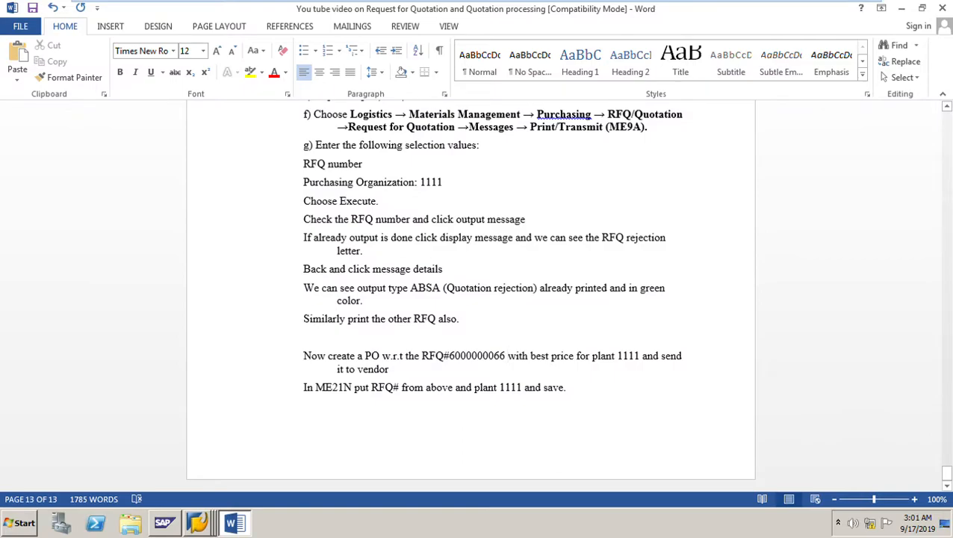
drag(304, 355, 392, 369)
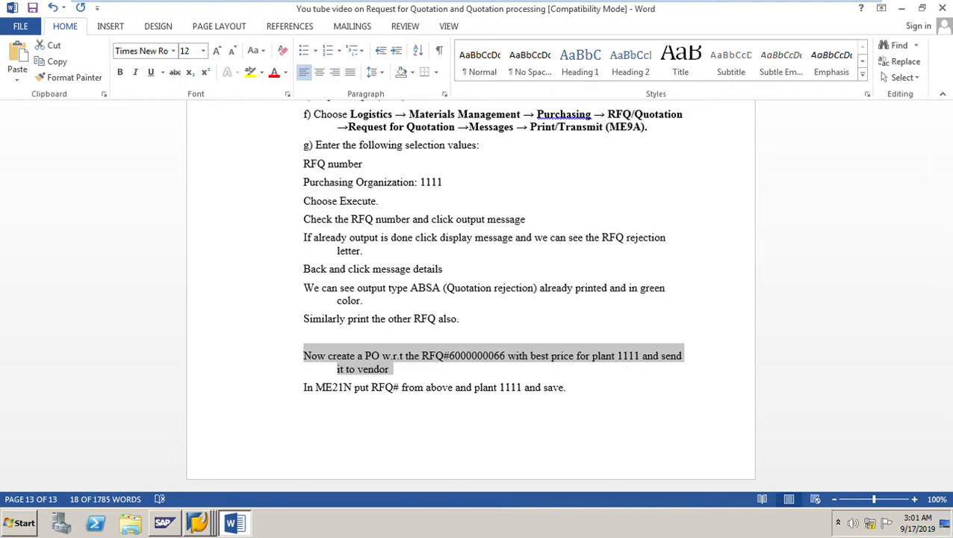
Step: Switch to the SAP Message Output session, exit to SAP Easy Access, and start purchase order creation with transaction ME21N
click(198, 523)
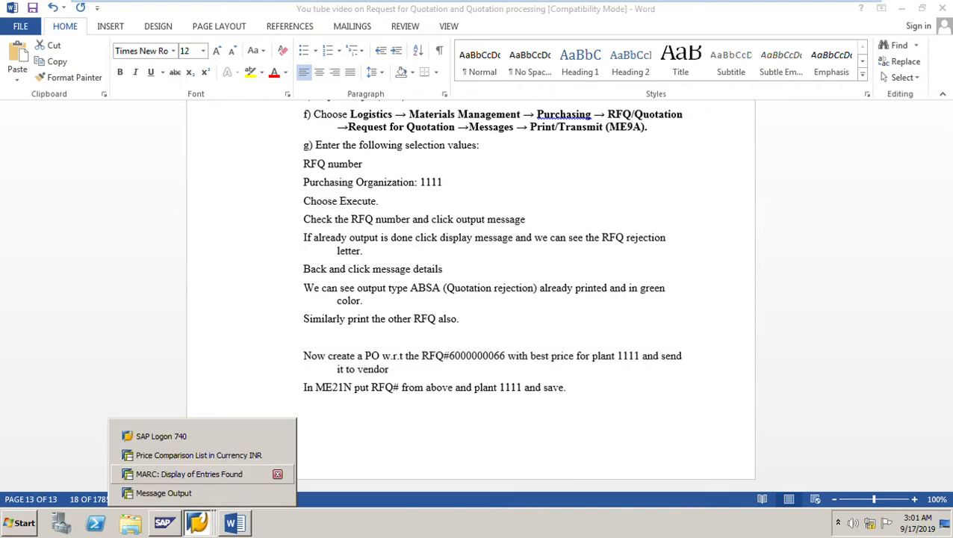
click(164, 493)
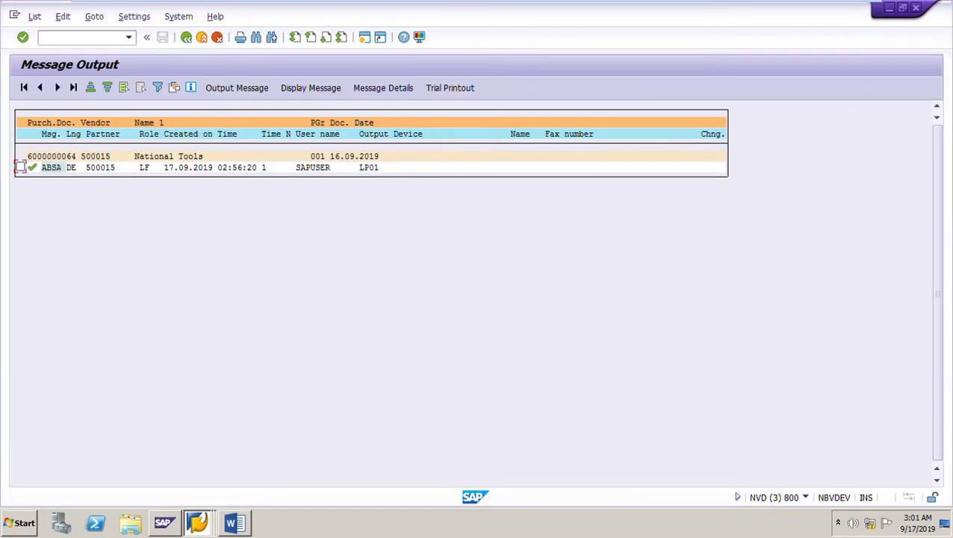
click(202, 36)
click(201, 37)
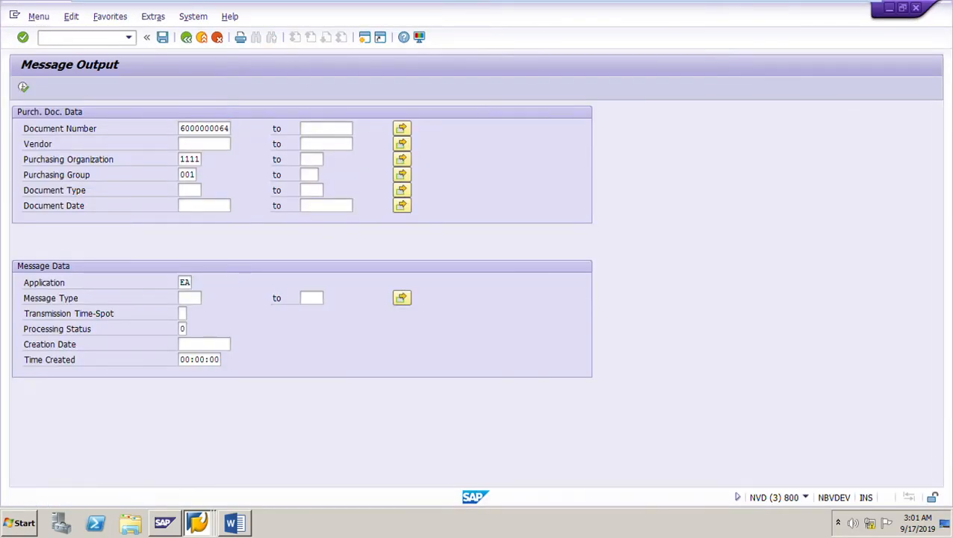
text(ME9AN)
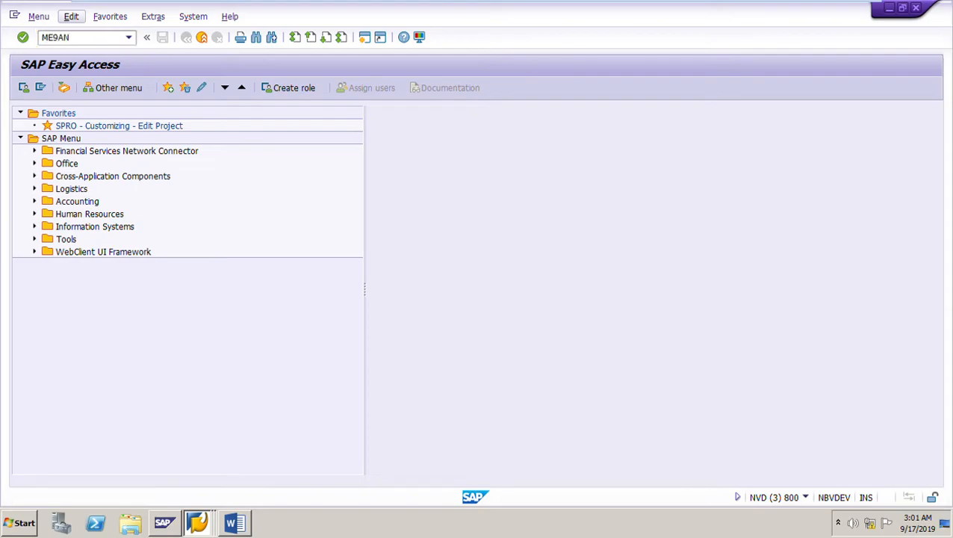
key(Return)
text(ME21N)
key(Return)
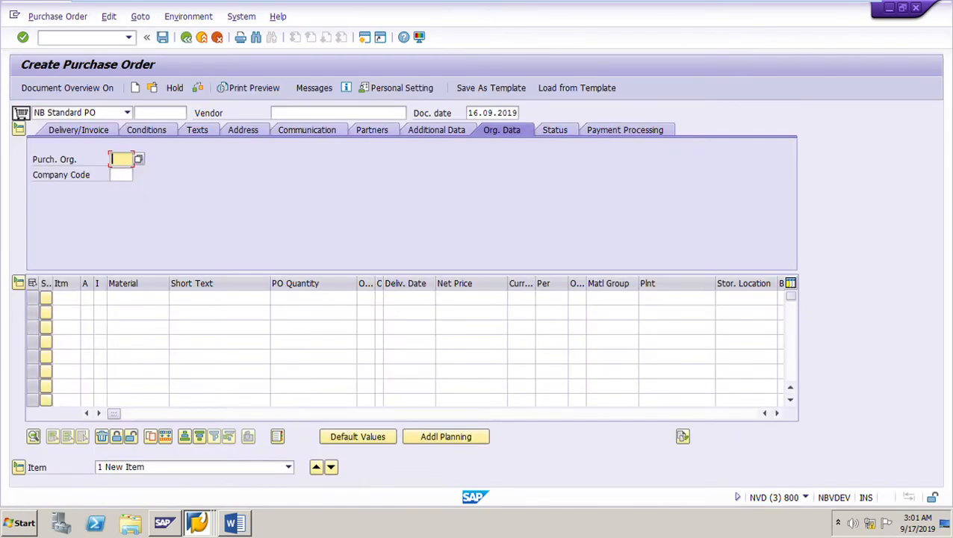
drag(114, 413, 424, 413)
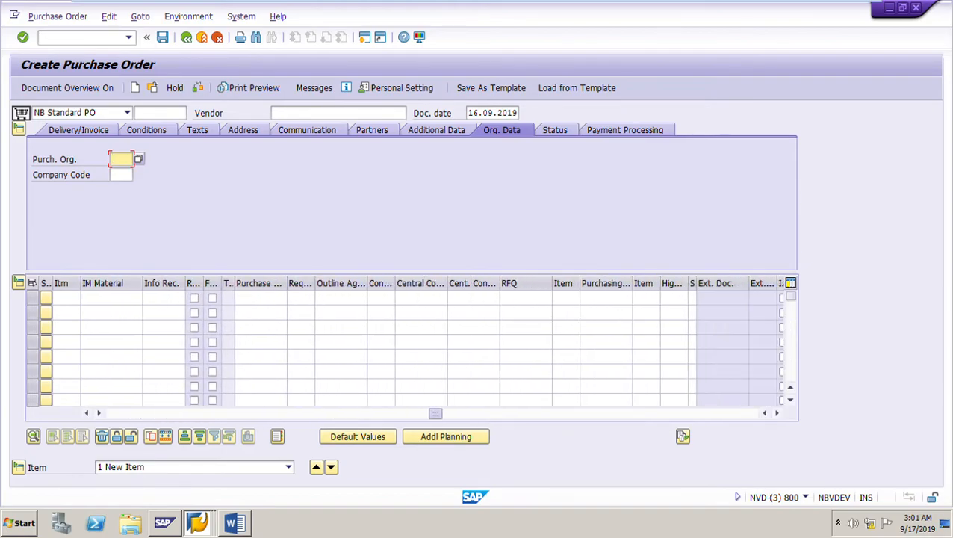
click(525, 283)
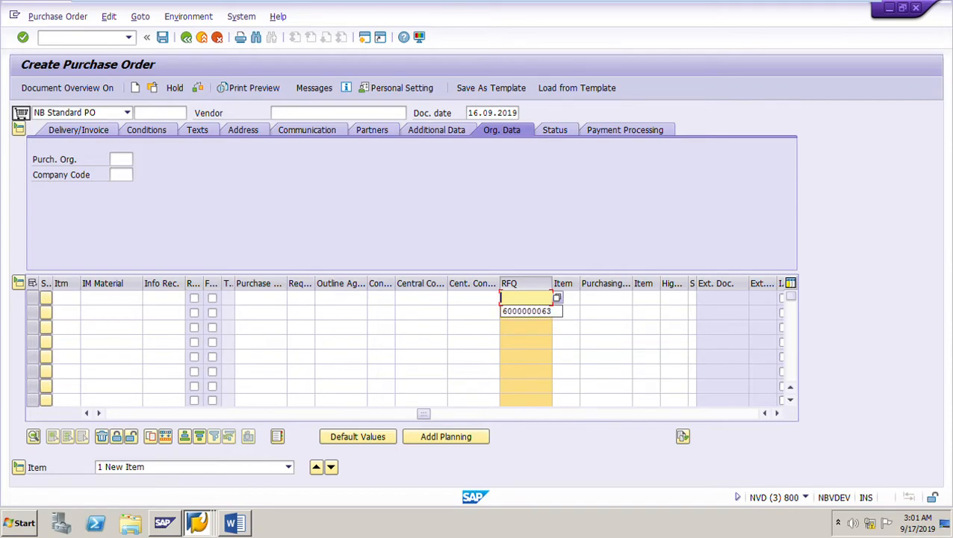
click(527, 312)
key(BackSpace)
text(6000000066)
key(Return)
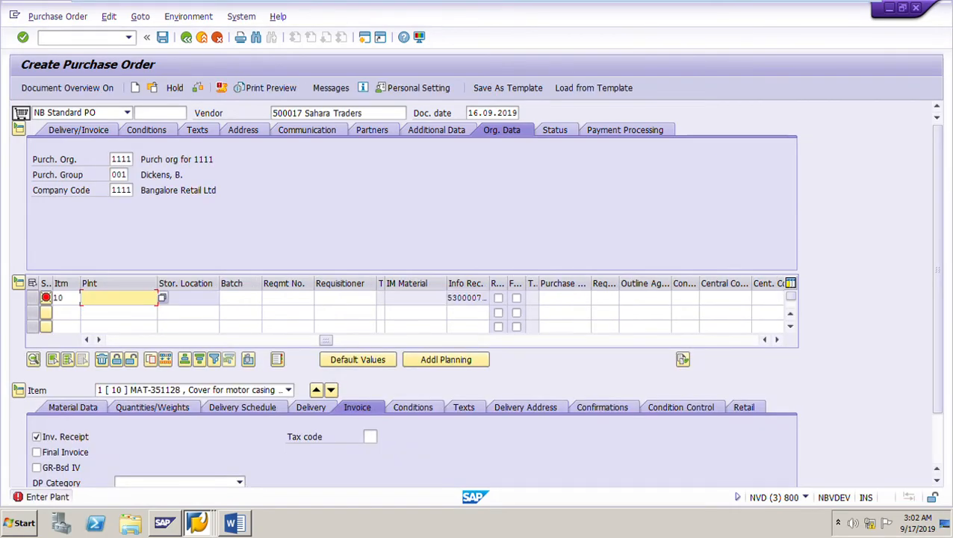
Step: Set the plant of item 10 to 1111
drag(326, 340, 115, 339)
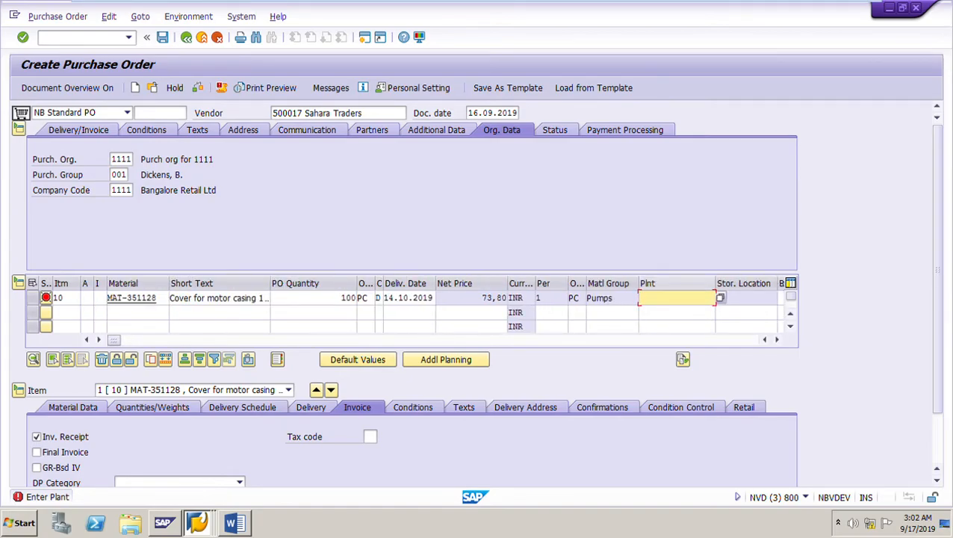
text(1111)
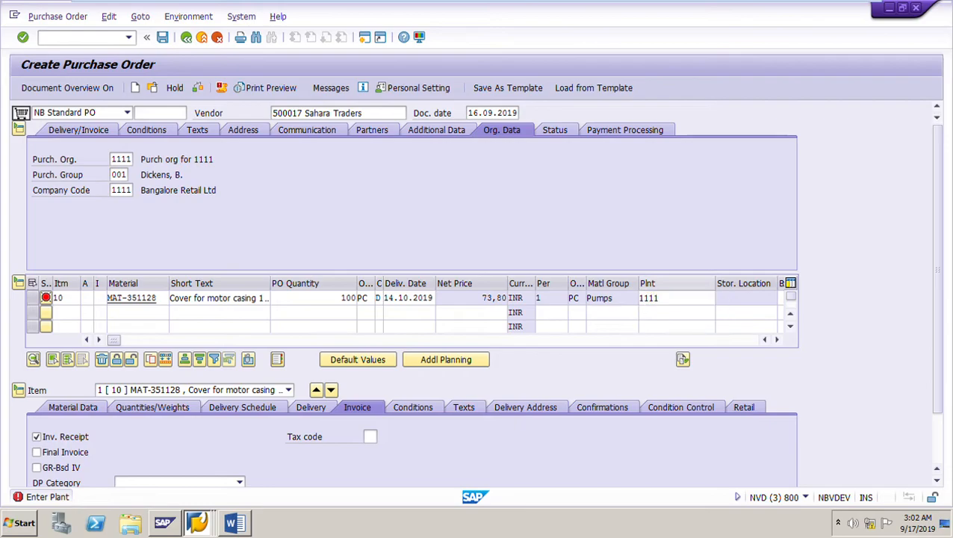
key(Return)
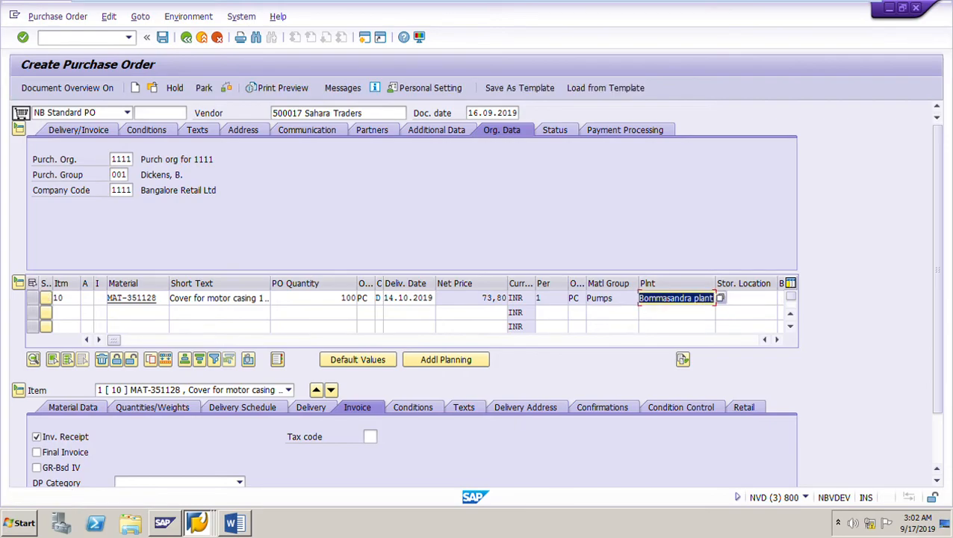
Step: Look up the available tax codes for IN, and set the invoice tax code of item 10 to G2
scroll(412, 293, down, 3)
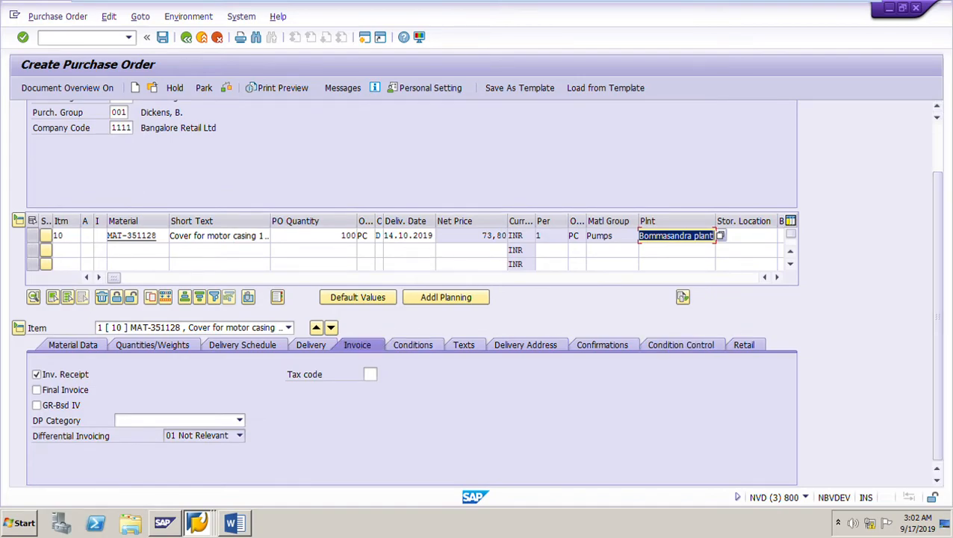
click(370, 374)
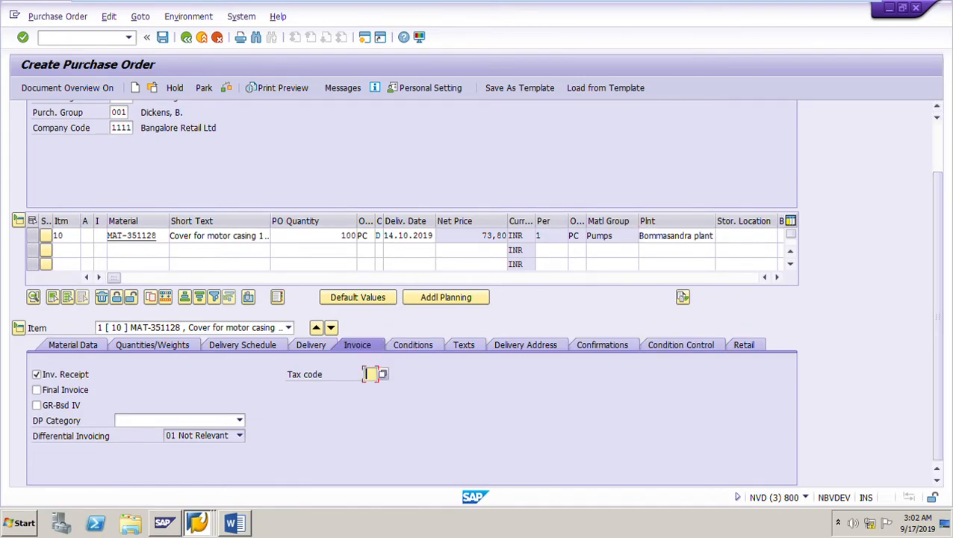
click(381, 374)
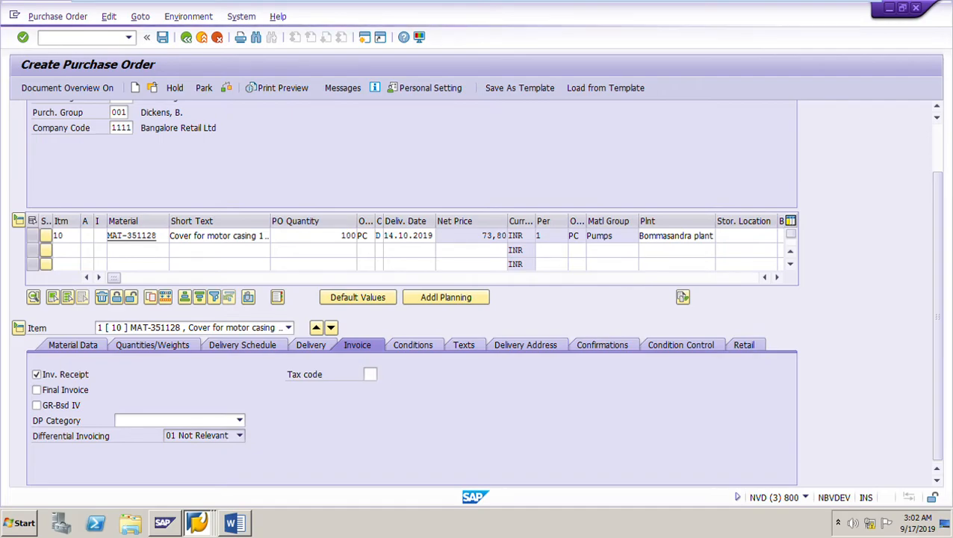
text(IN)
key(Return)
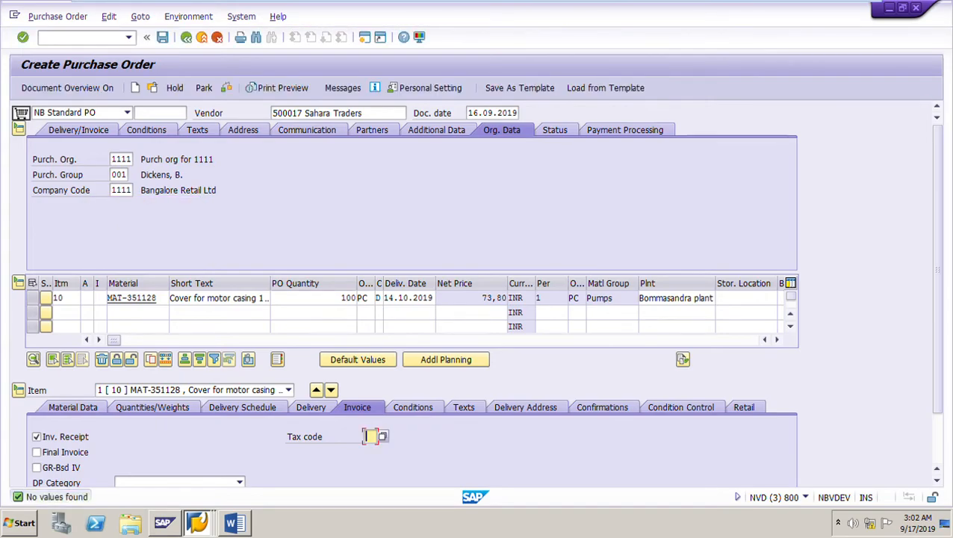
text(G)
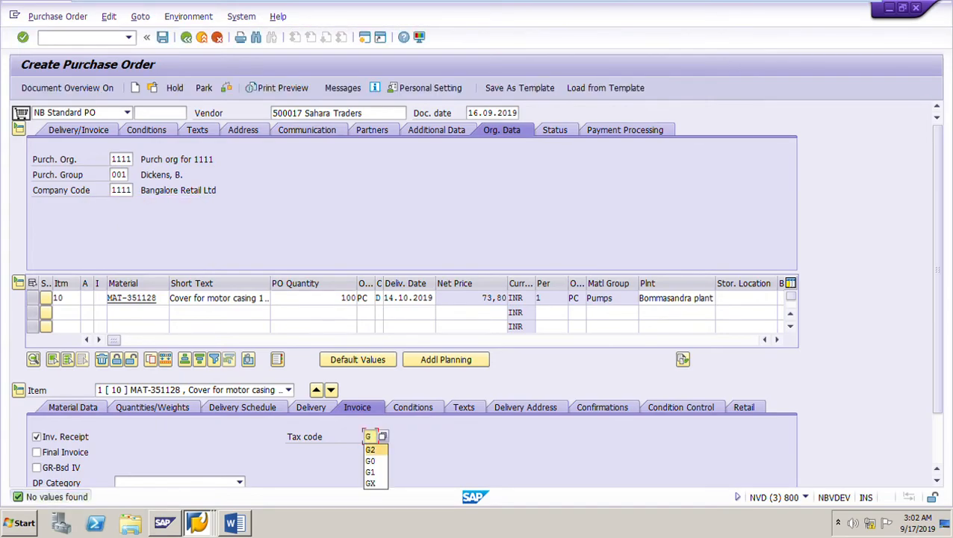
key(Return)
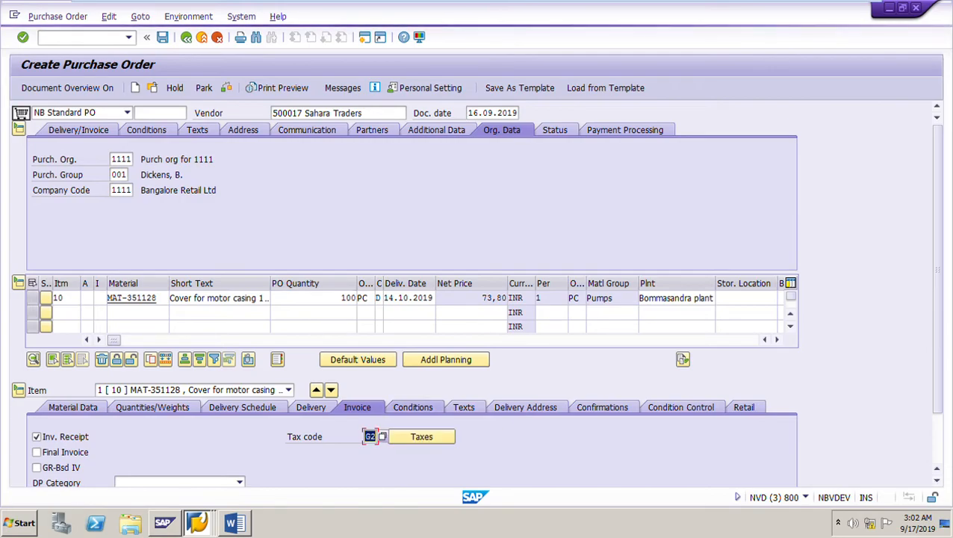
Step: Review the tax calculation for purchase order item 10, and return to the purchase order
click(422, 437)
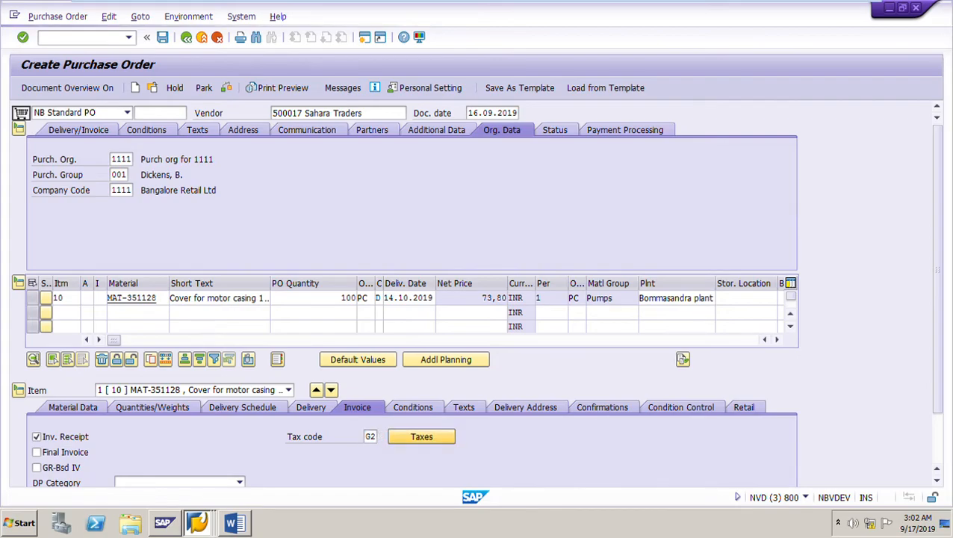
click(106, 235)
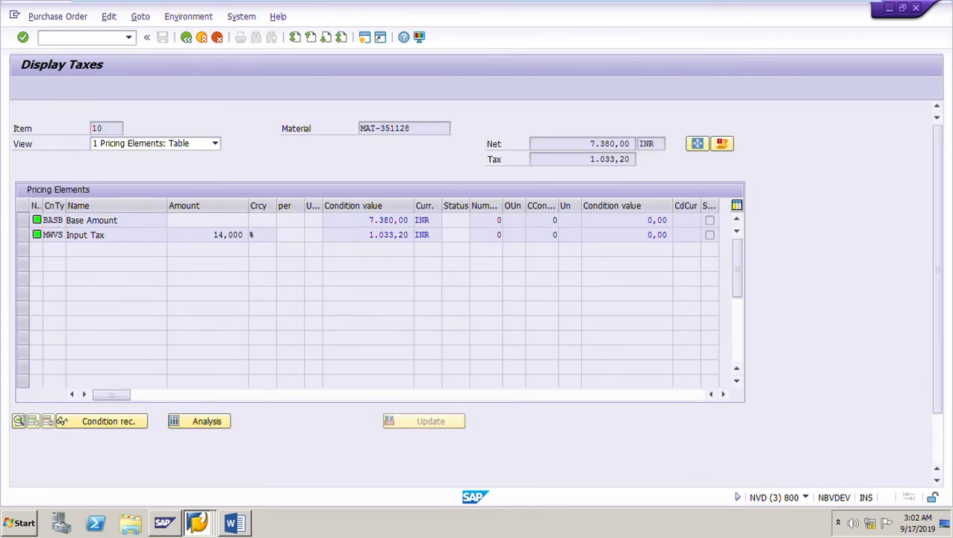
click(186, 37)
scroll(933, 261, down, 2)
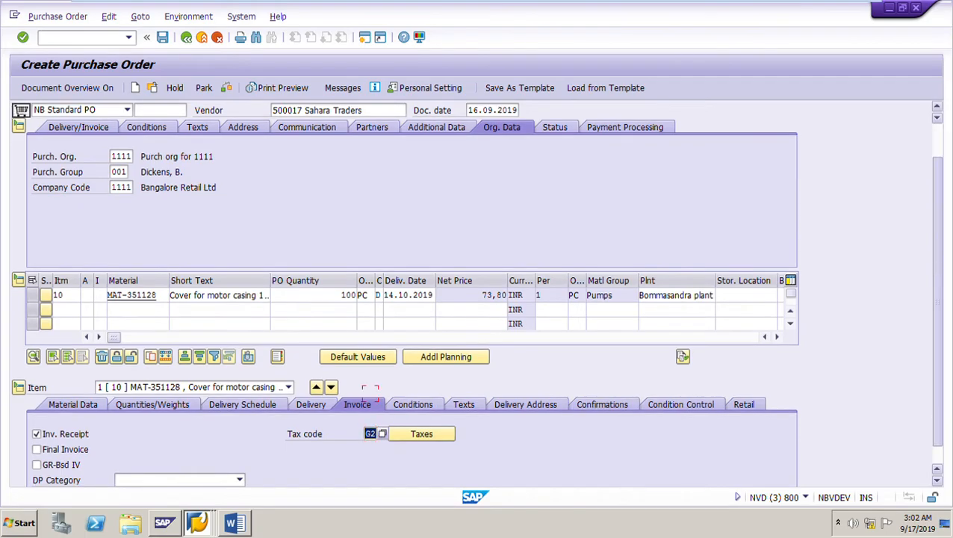
scroll(411, 291, up, 2)
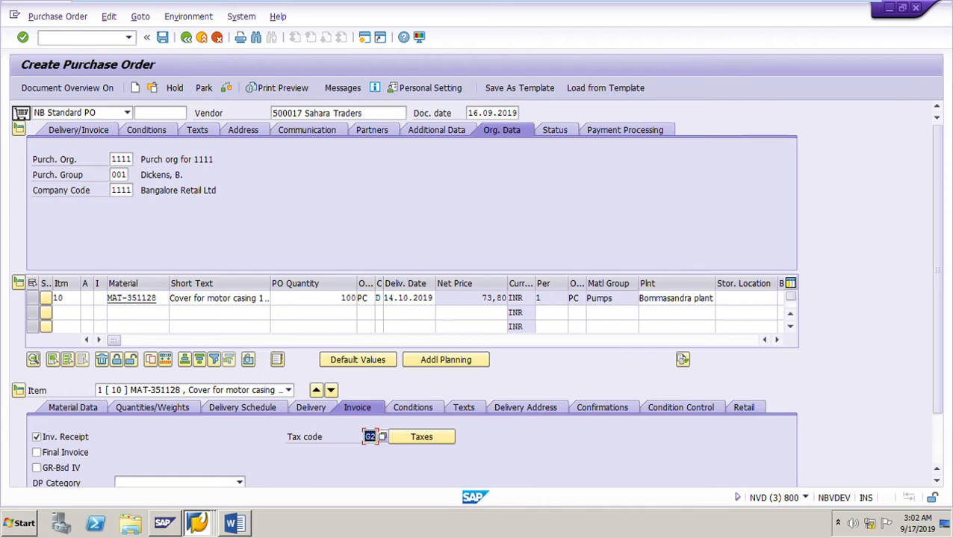
Step: Check the purchase order for errors and save it
click(227, 88)
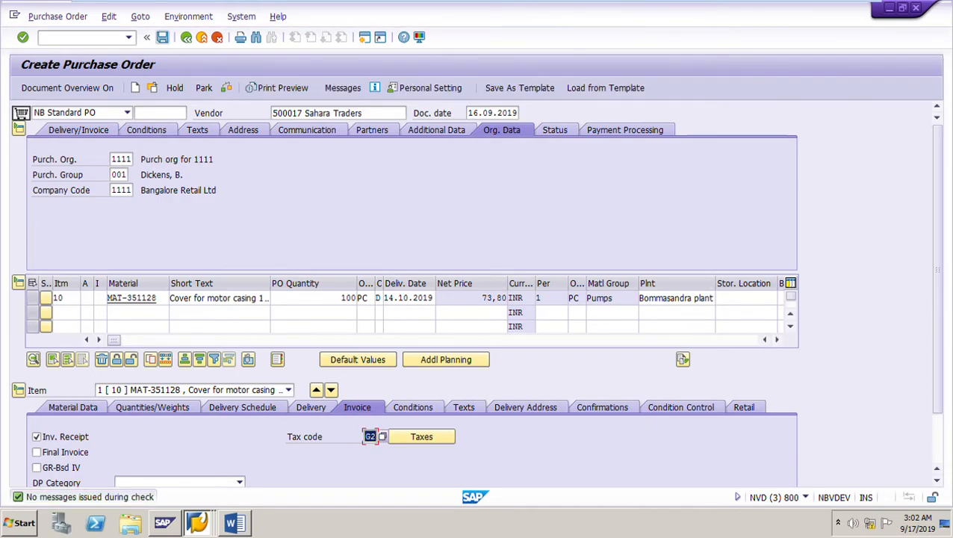
click(162, 37)
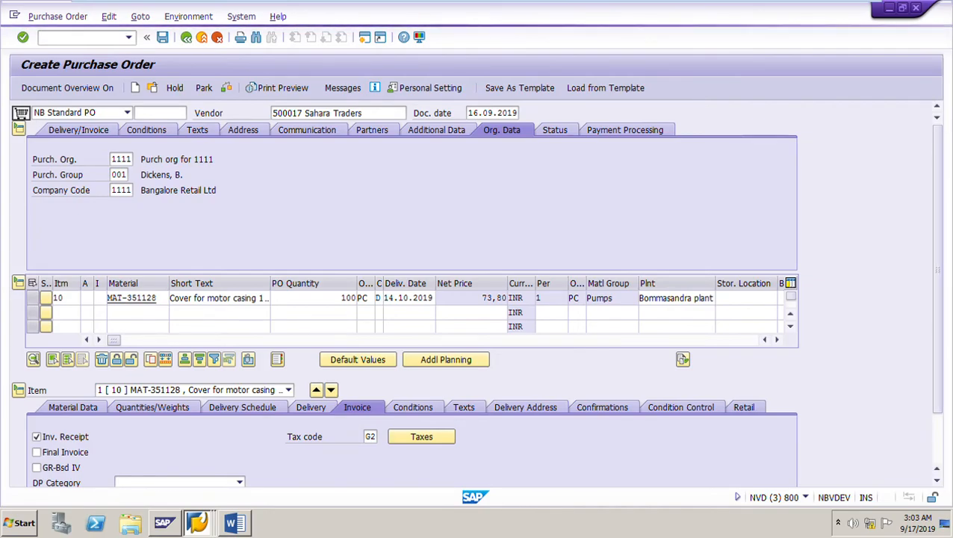
Step: Switch to the Word notes and add a closing line with a placeholder PO number, reading "created for vendor 500017."
click(235, 523)
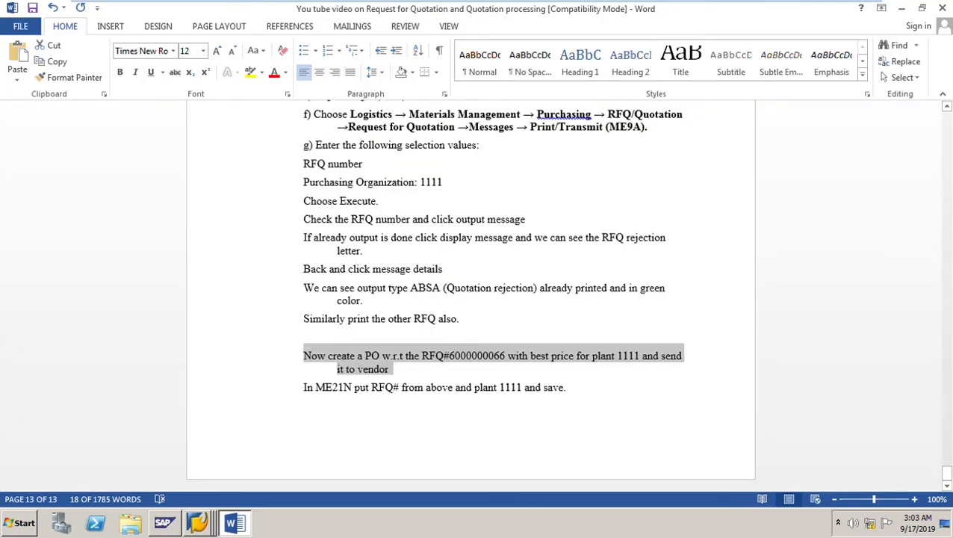
click(567, 388)
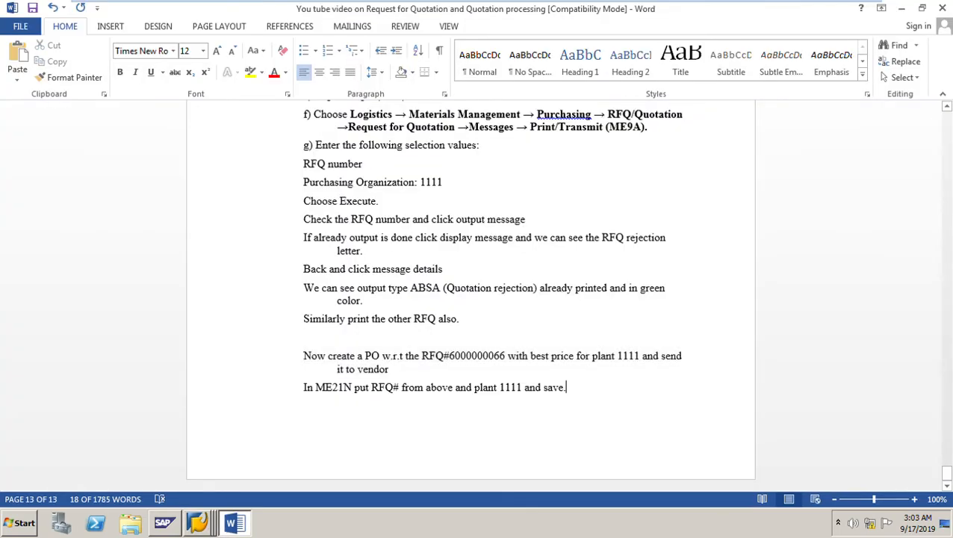
key(Return)
text(PO#)
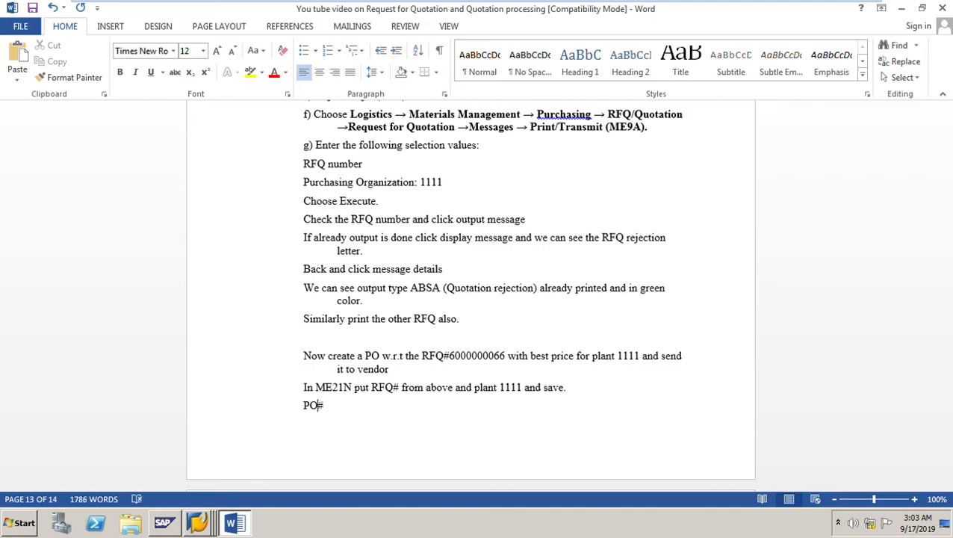
text(450000000  creat)
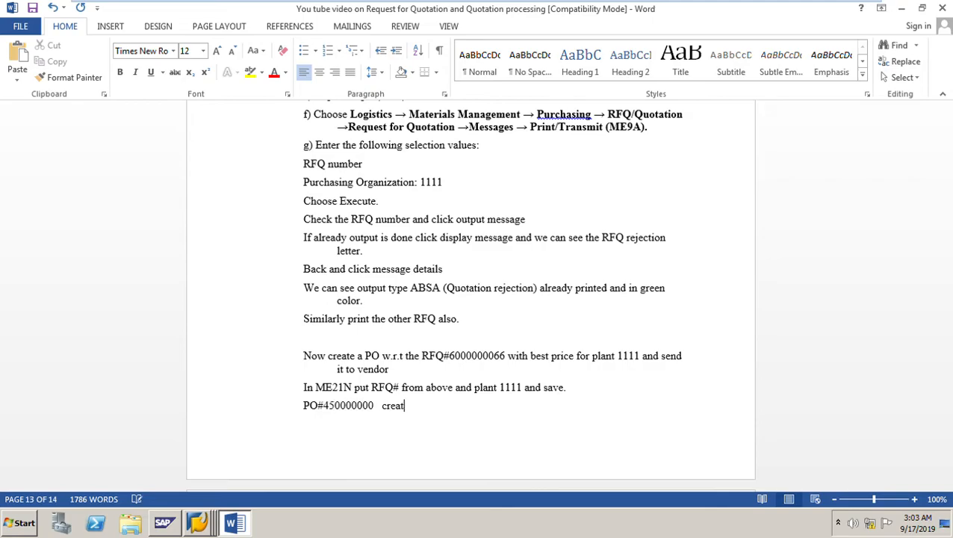
text(ed for vendor 50001)
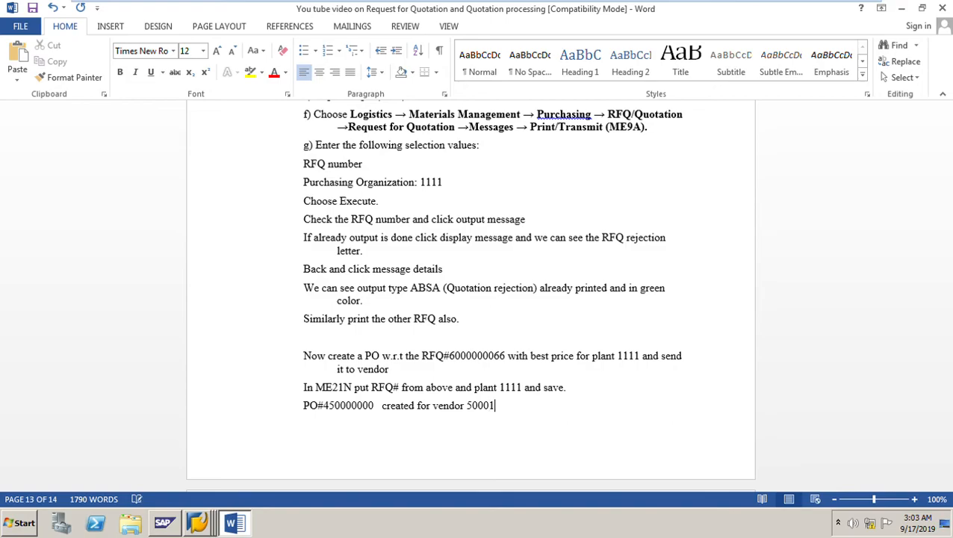
scroll(471, 295, up, 15)
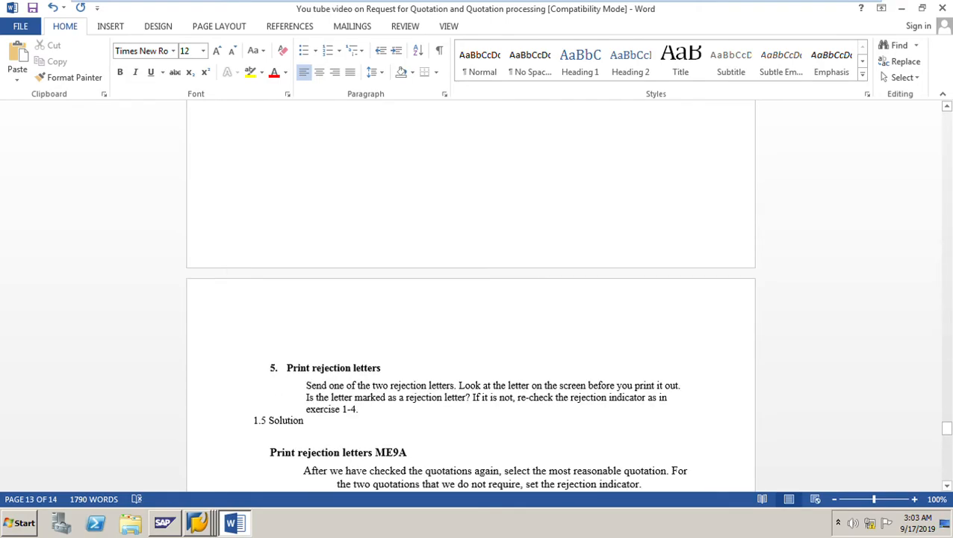
scroll(471, 295, up, 10)
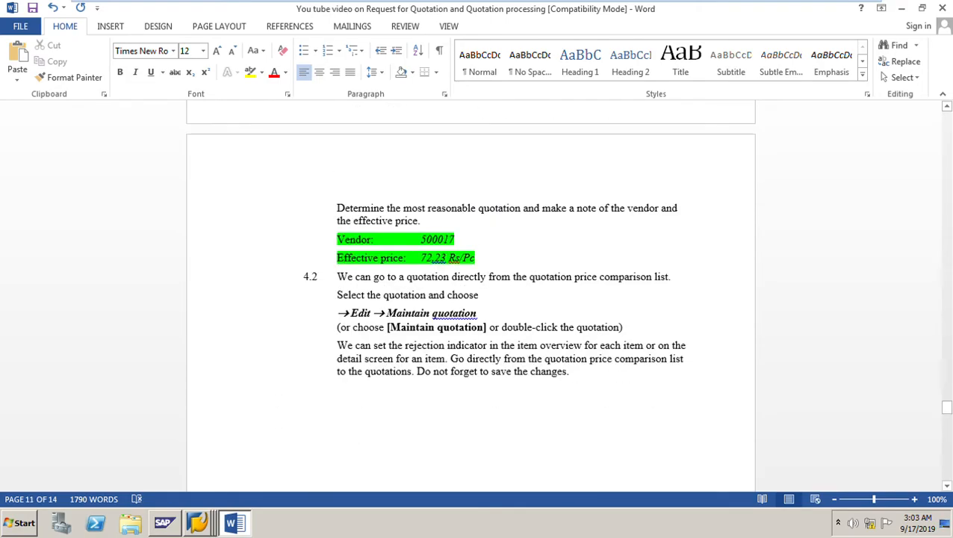
scroll(471, 295, down, 15)
scroll(470, 295, down, 5)
text(7.)
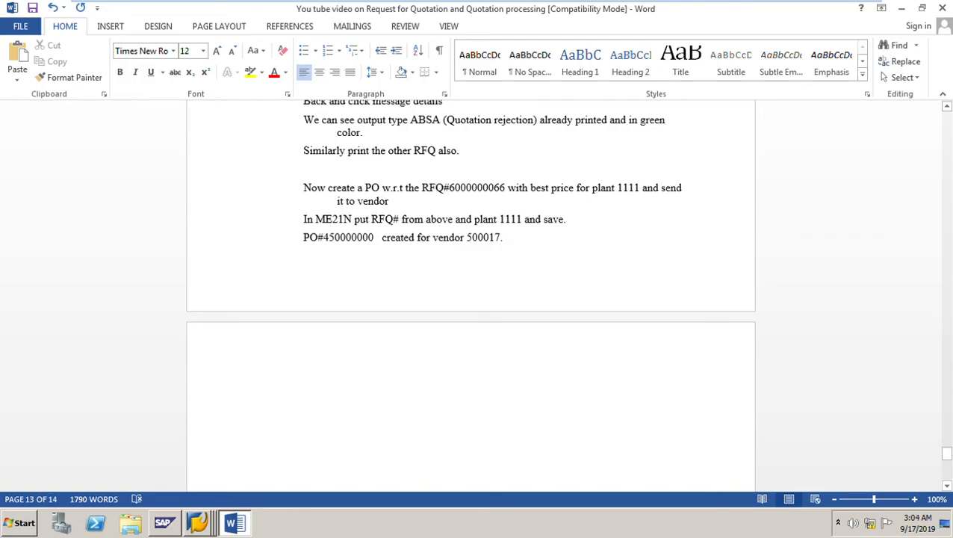
Step: Replace the placeholder in the closing PO# line with the number of the saved purchase order, removing the surplus zero
key(BackSpace)
key(BackSpace)
key(BackSpace)
key(BackSpace)
key(BackSpace)
key(BackSpace)
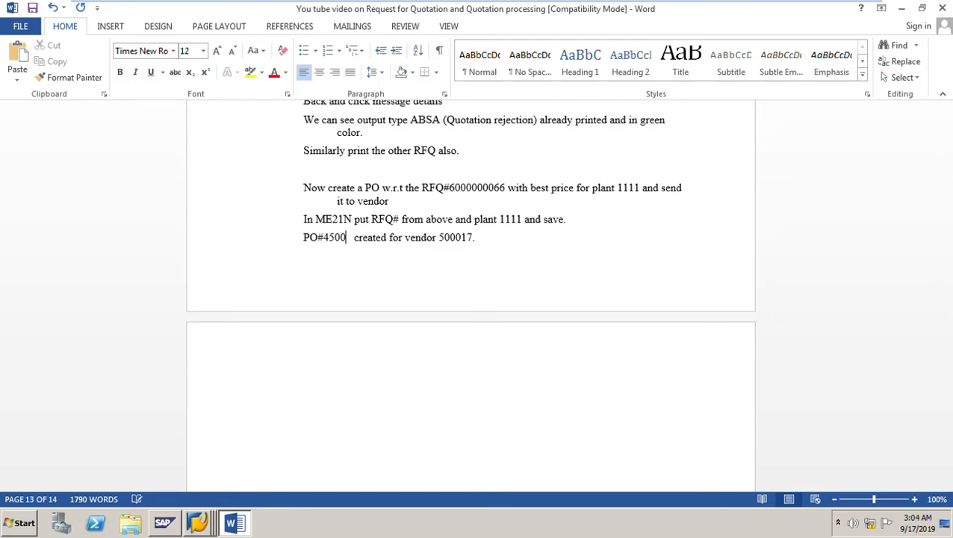
text(000017)
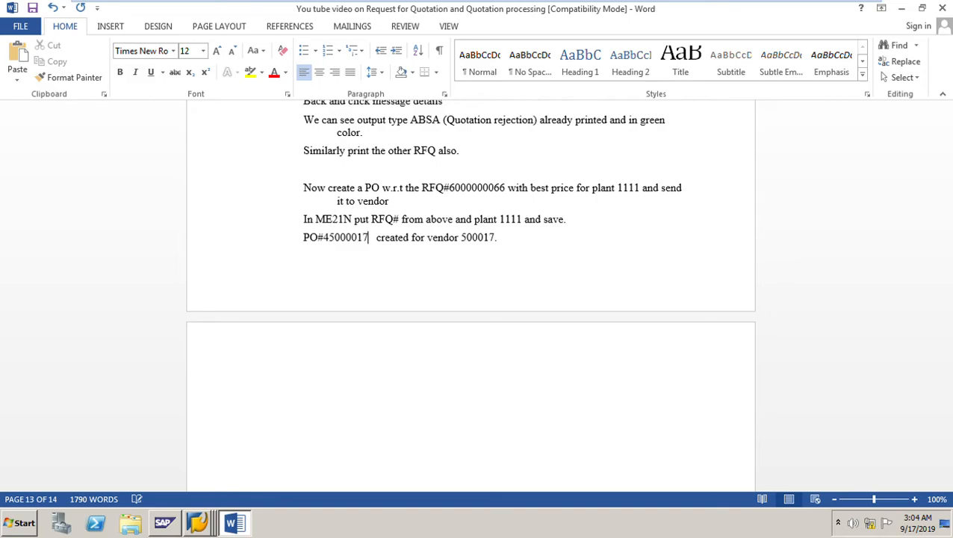
text(819)
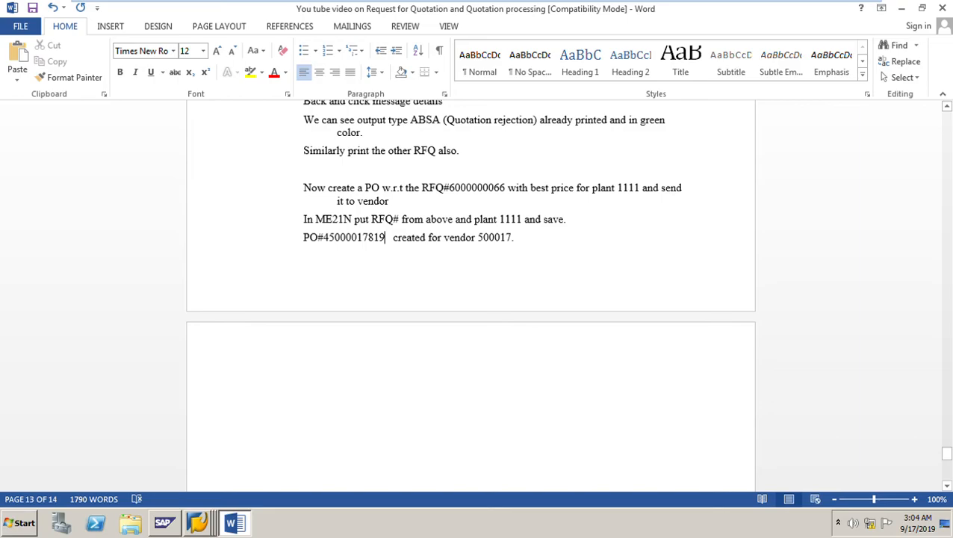
click(340, 237)
key(BackSpace)
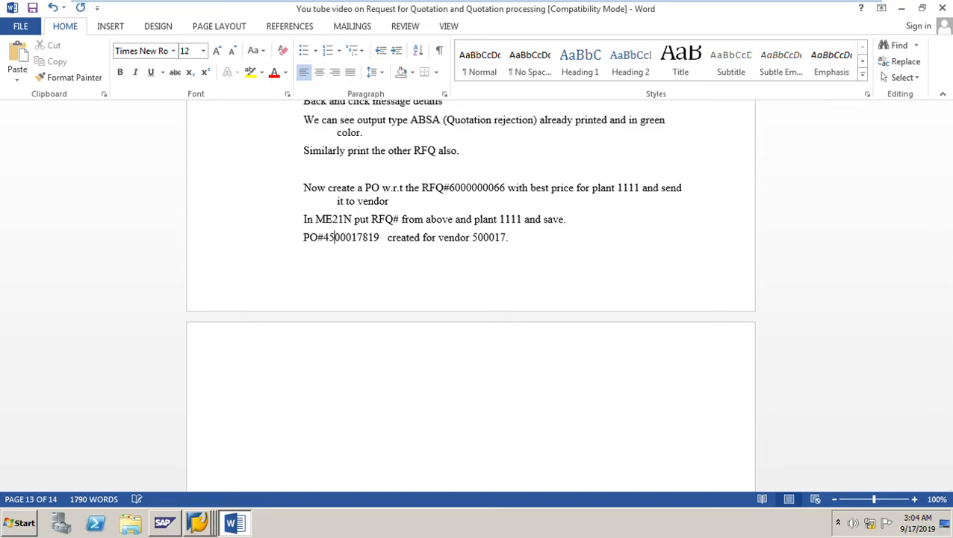